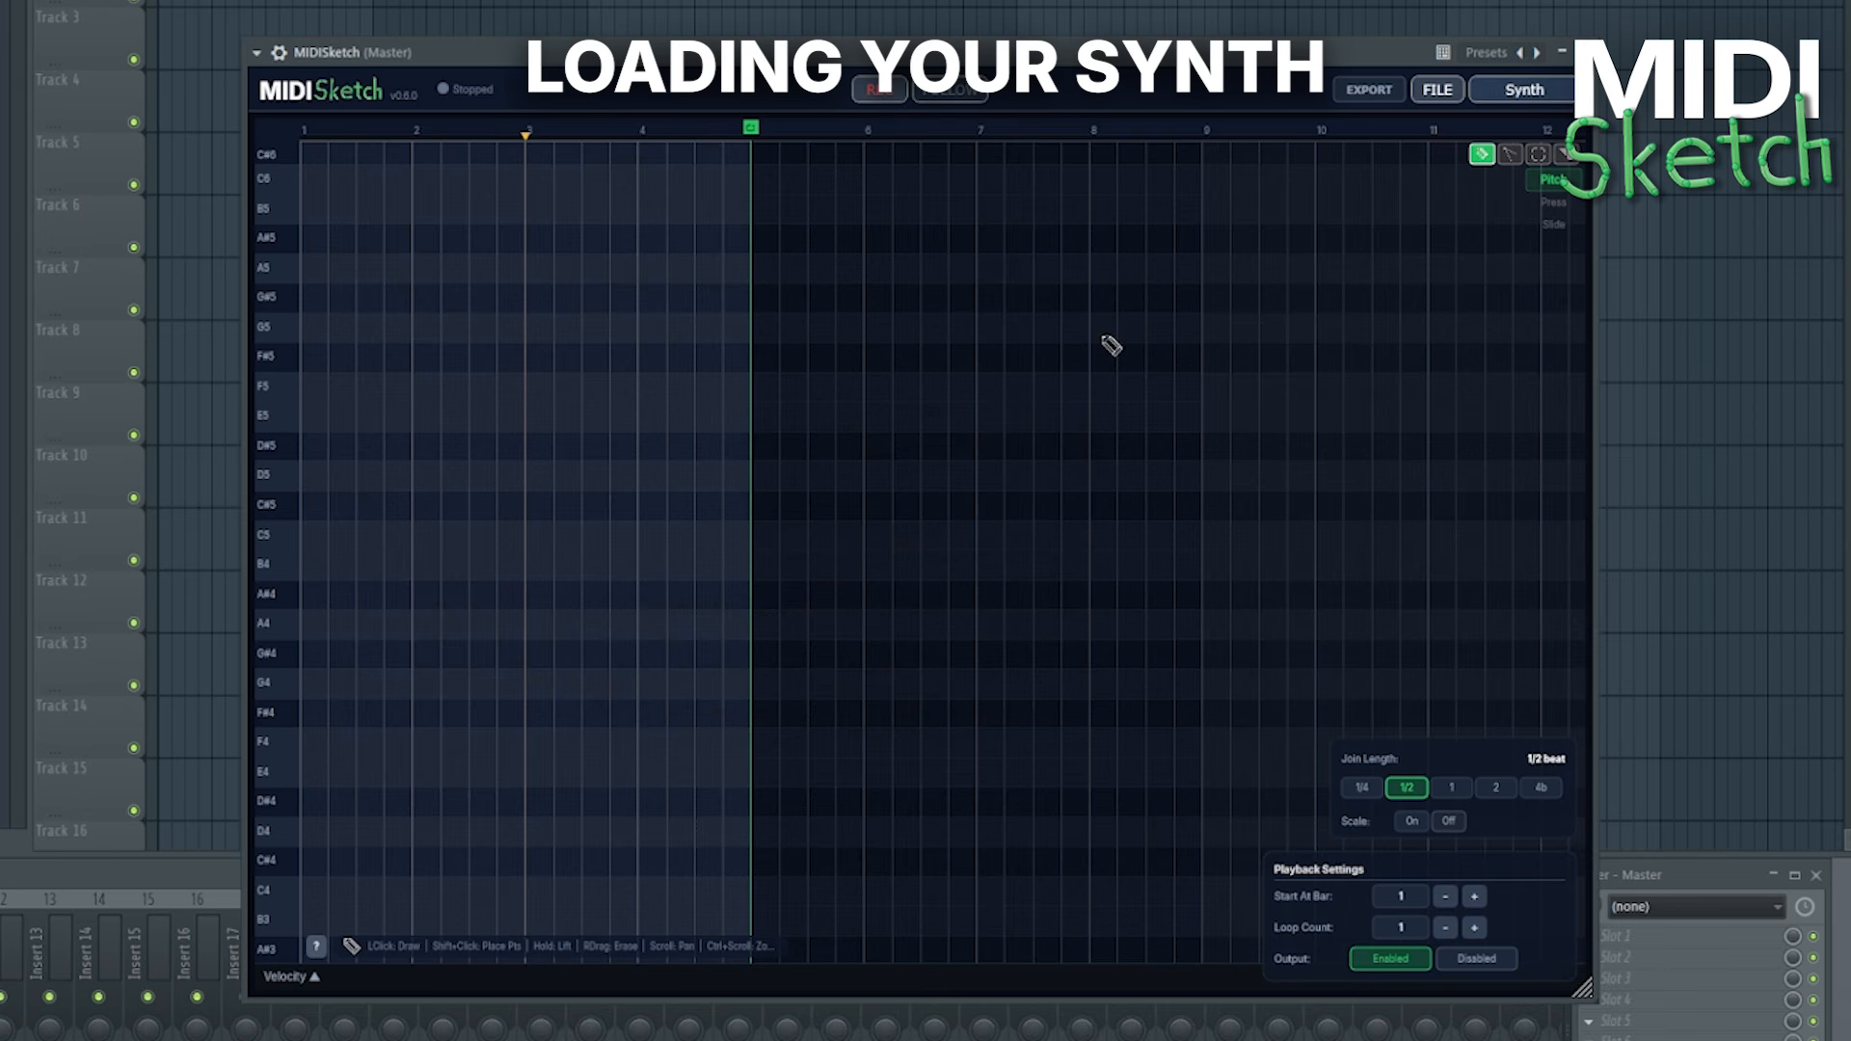
Load Serum as the synth plugin
left_click(1543, 89)
left_click(919, 281)
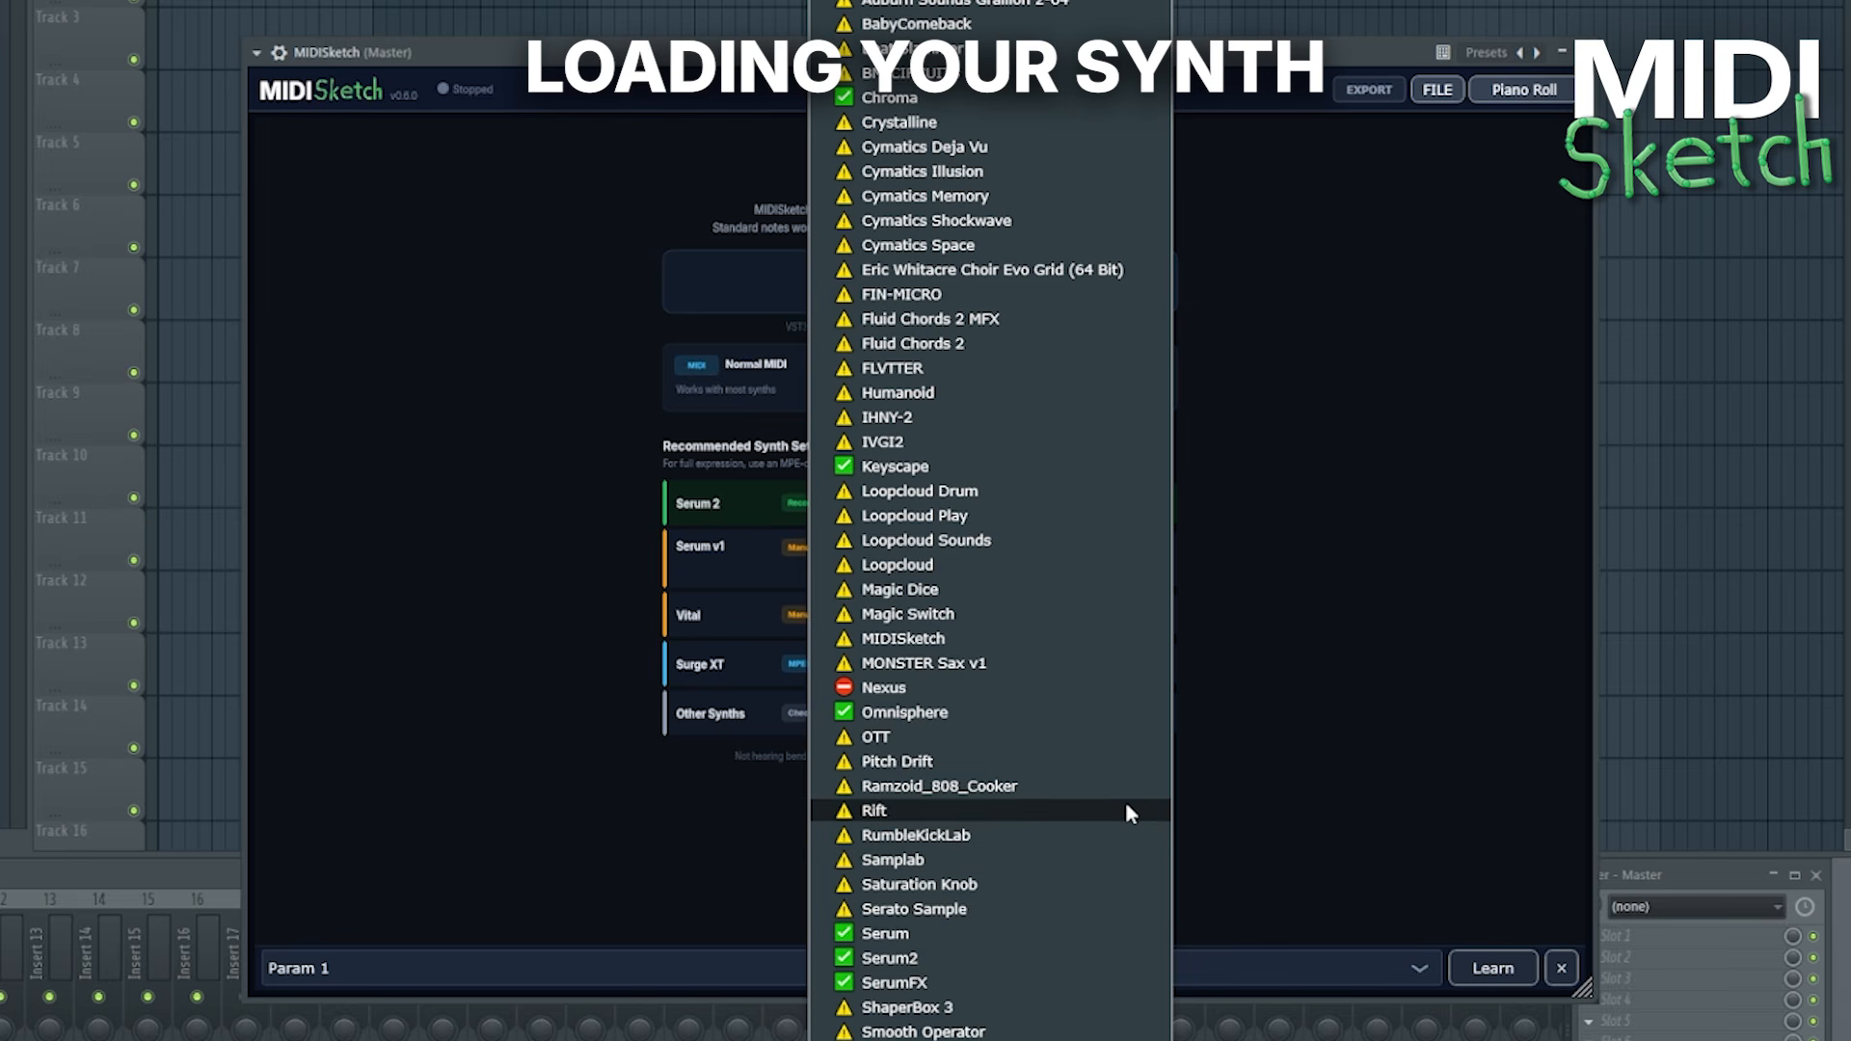
left_click(913, 937)
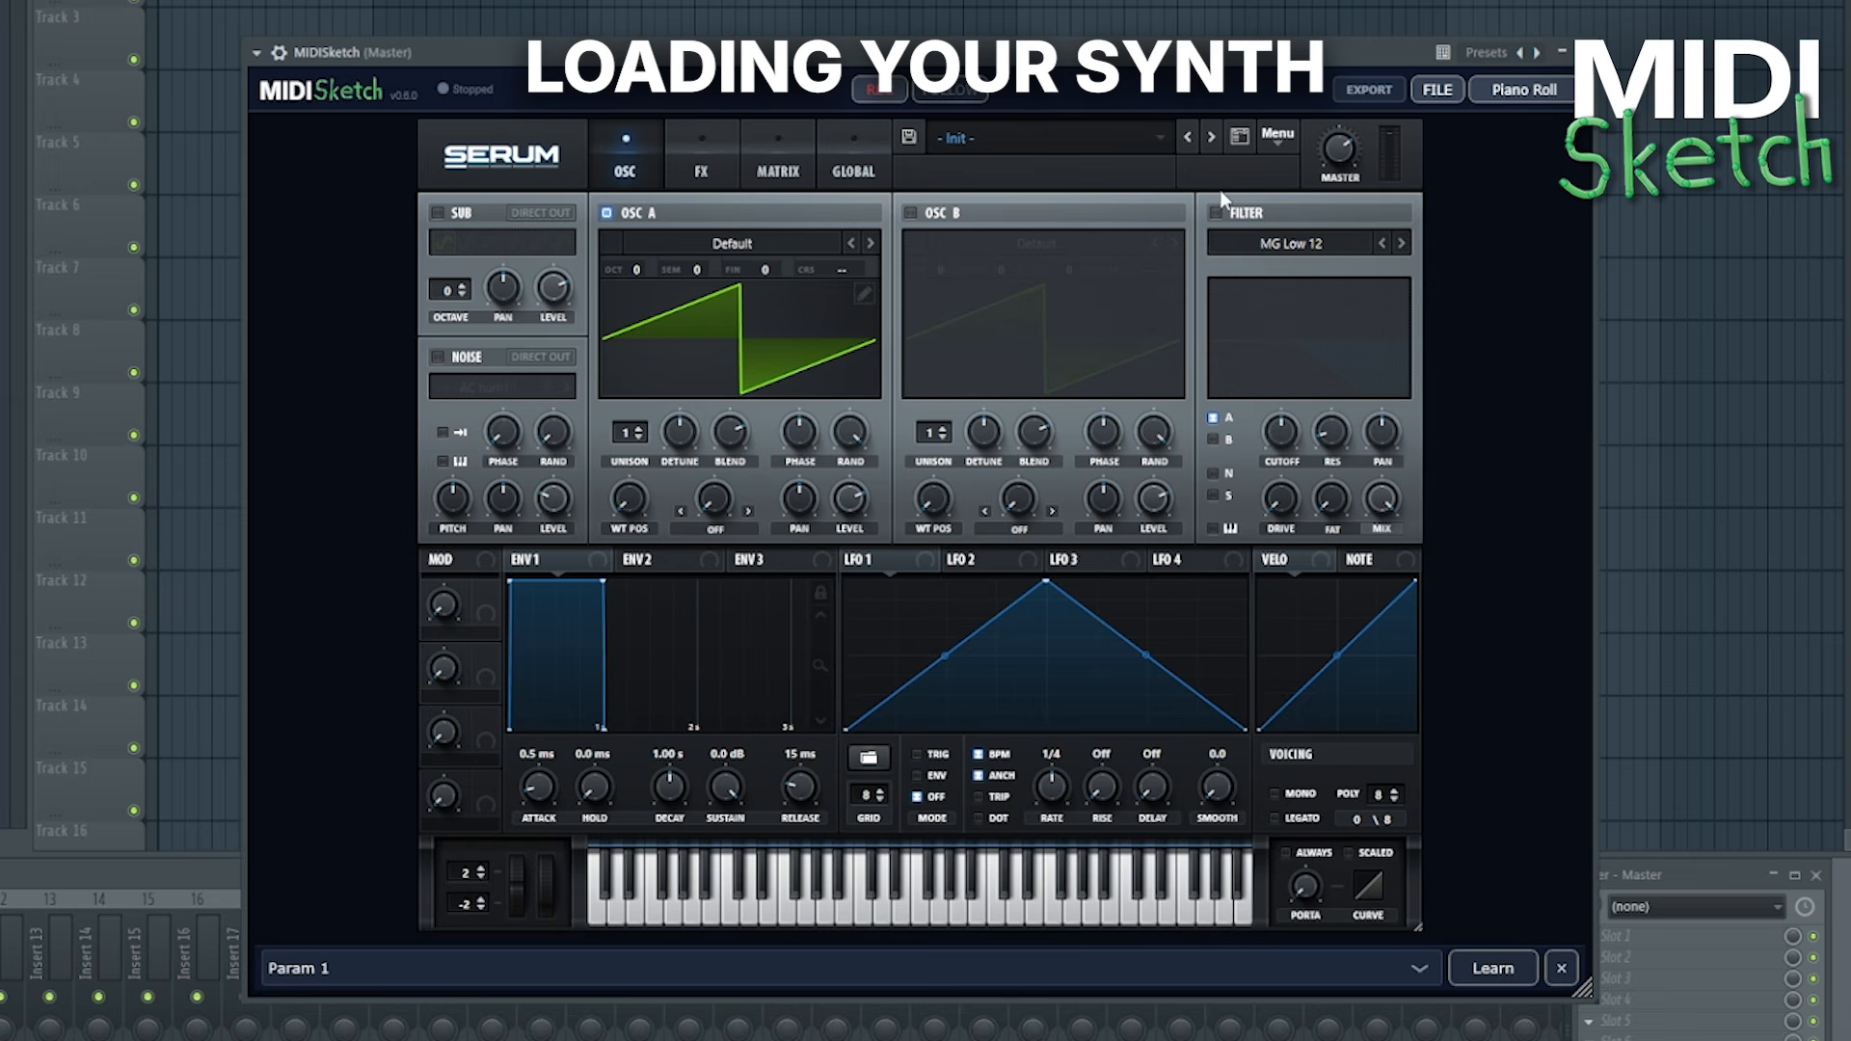
Enable MPE in Serum, check that the option is active, and return to the piano roll
left_click(1278, 140)
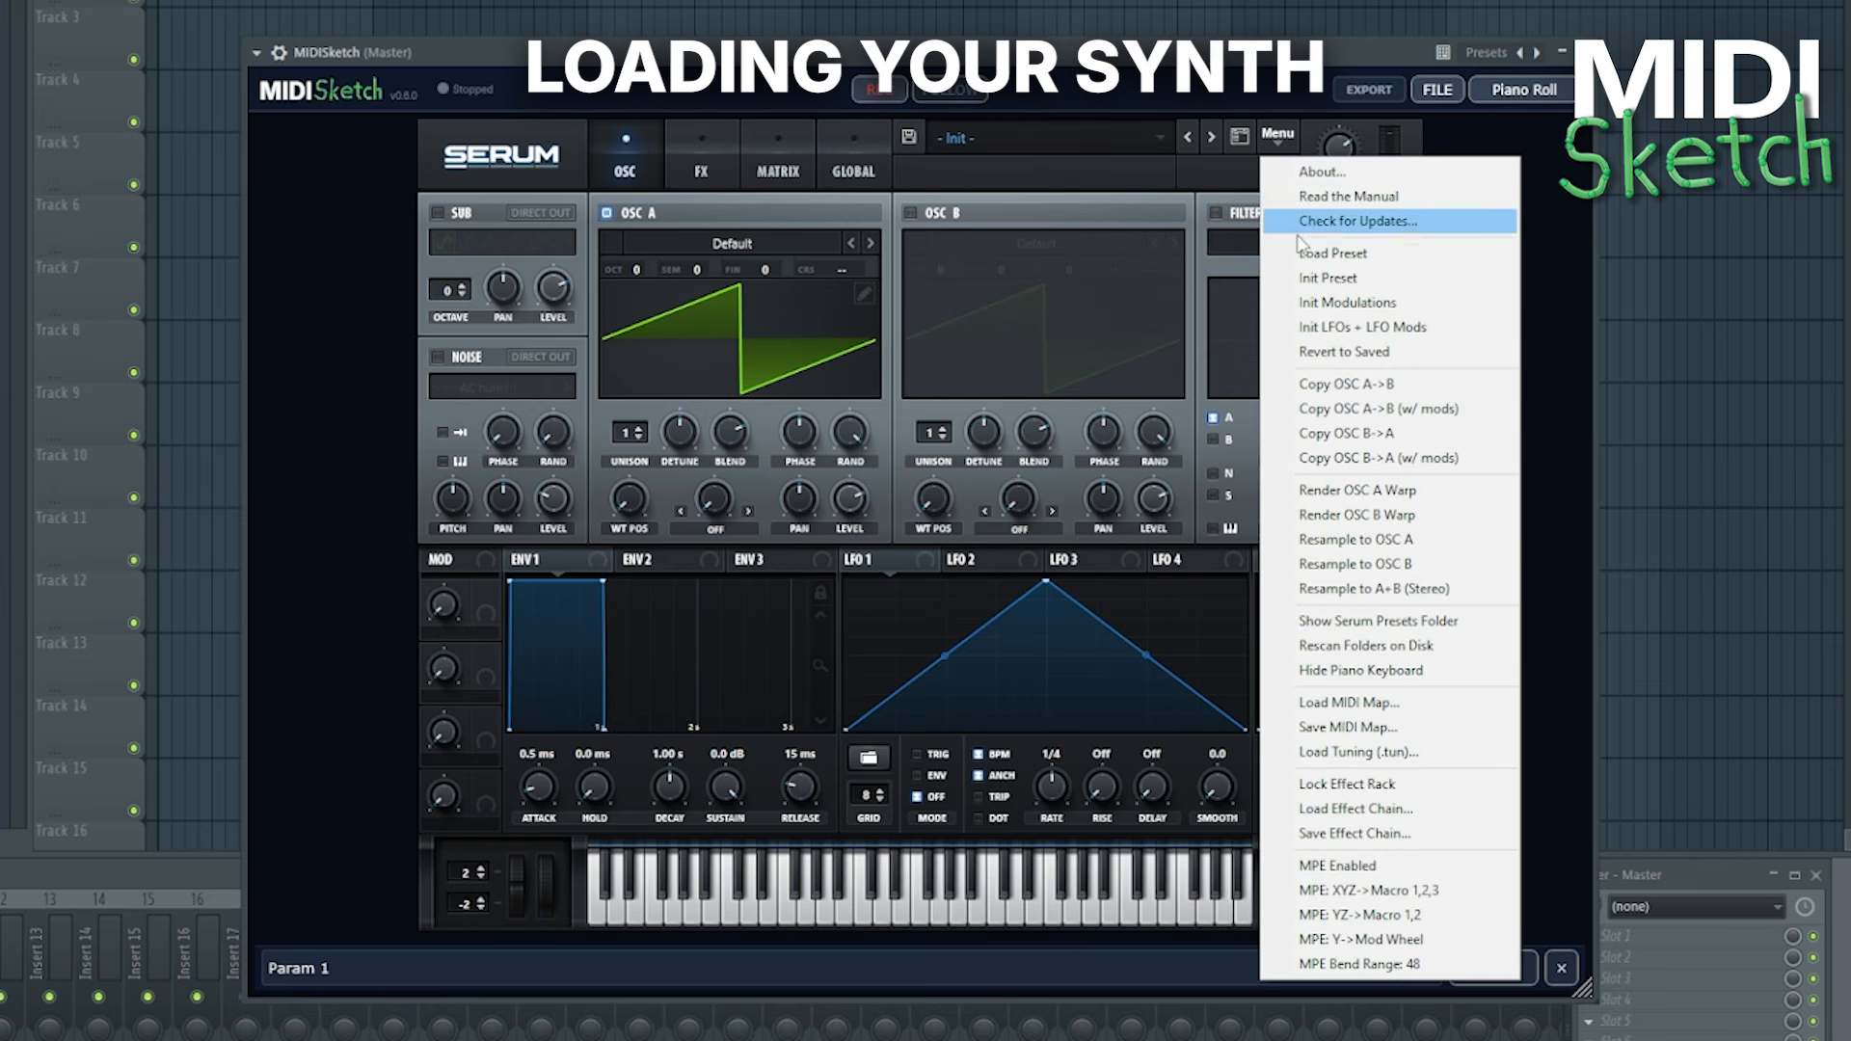
left_click(1354, 868)
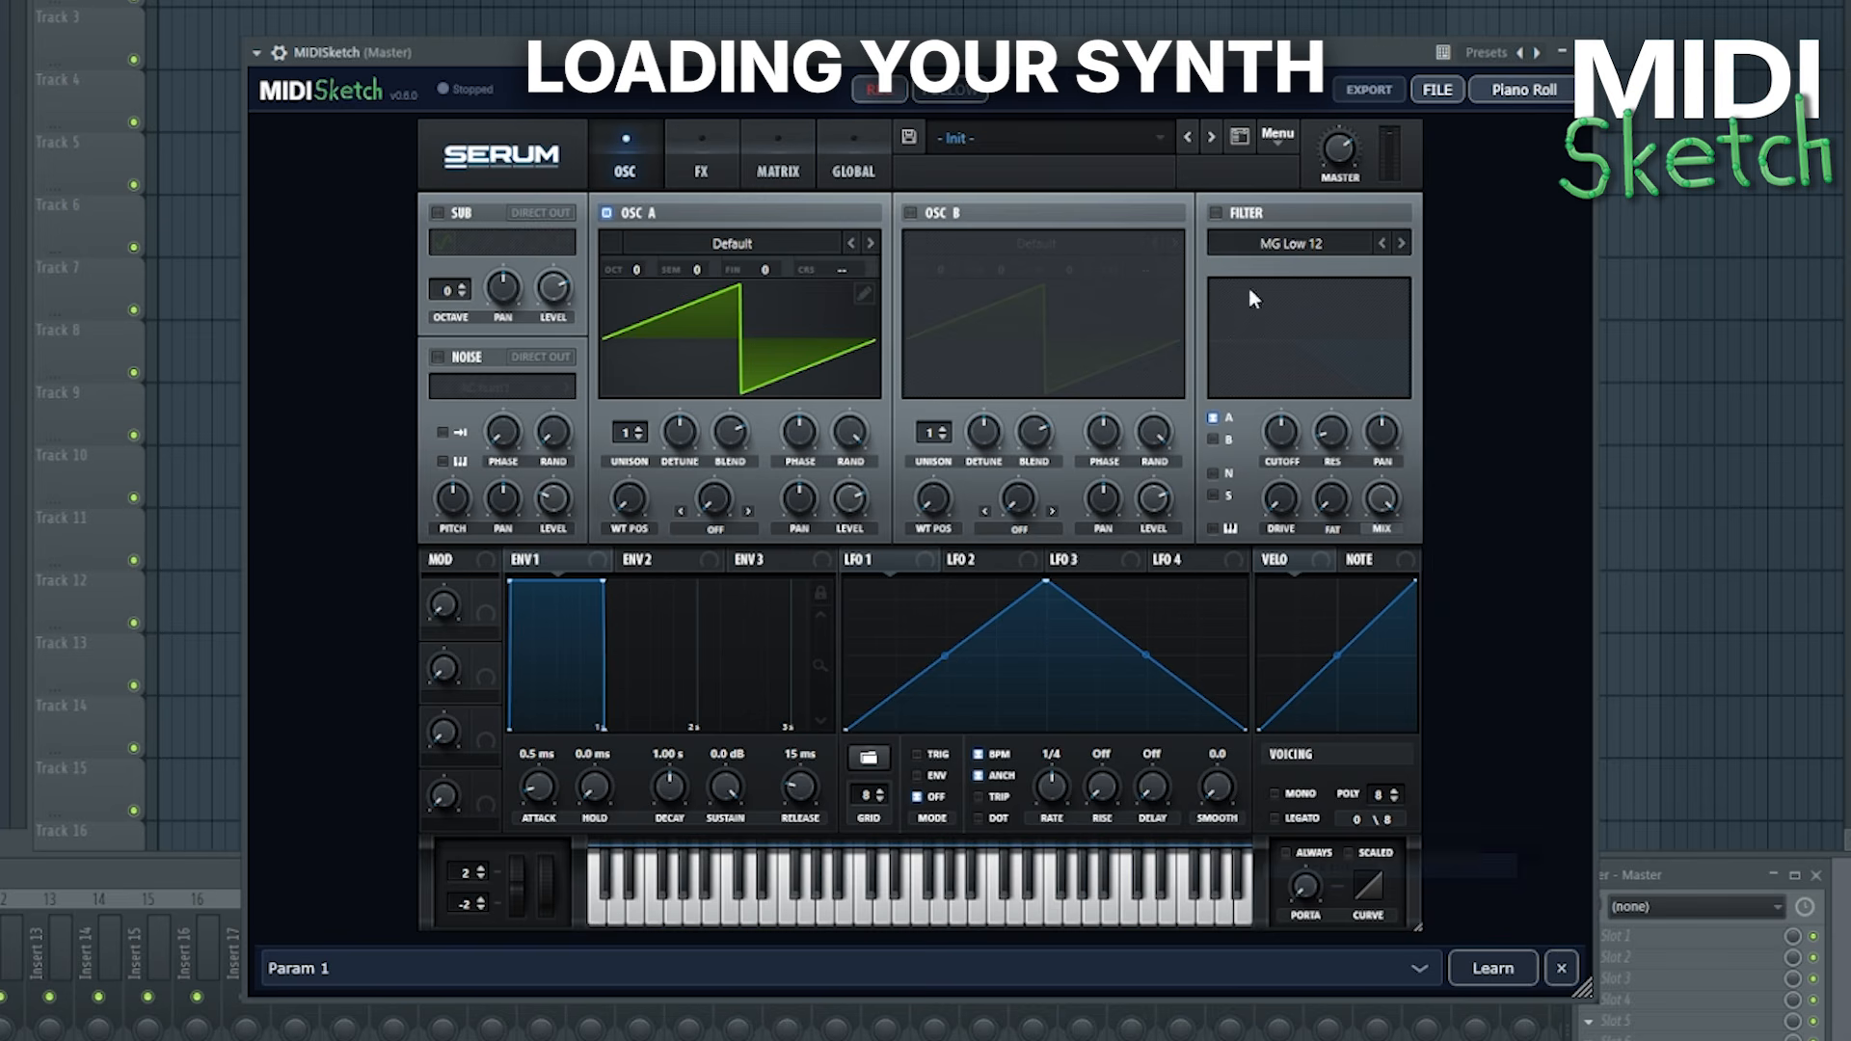
left_click(1274, 136)
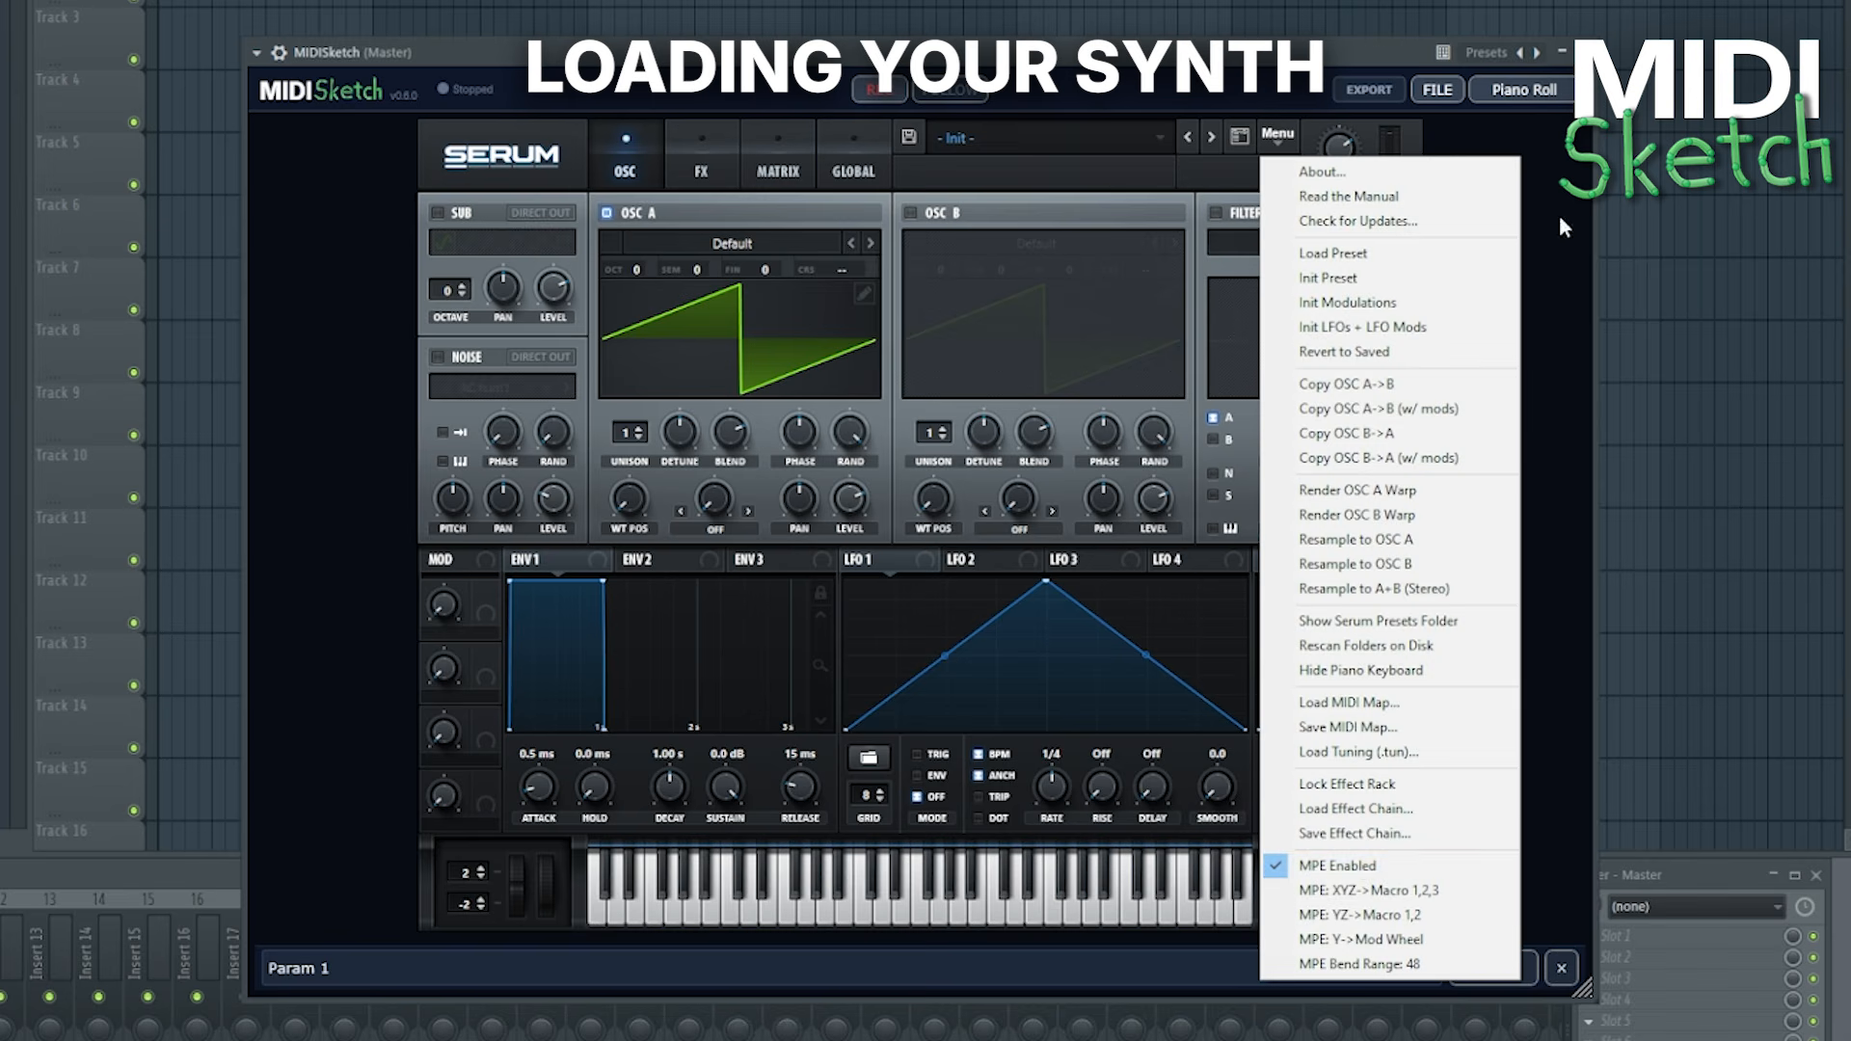
left_click(1548, 90)
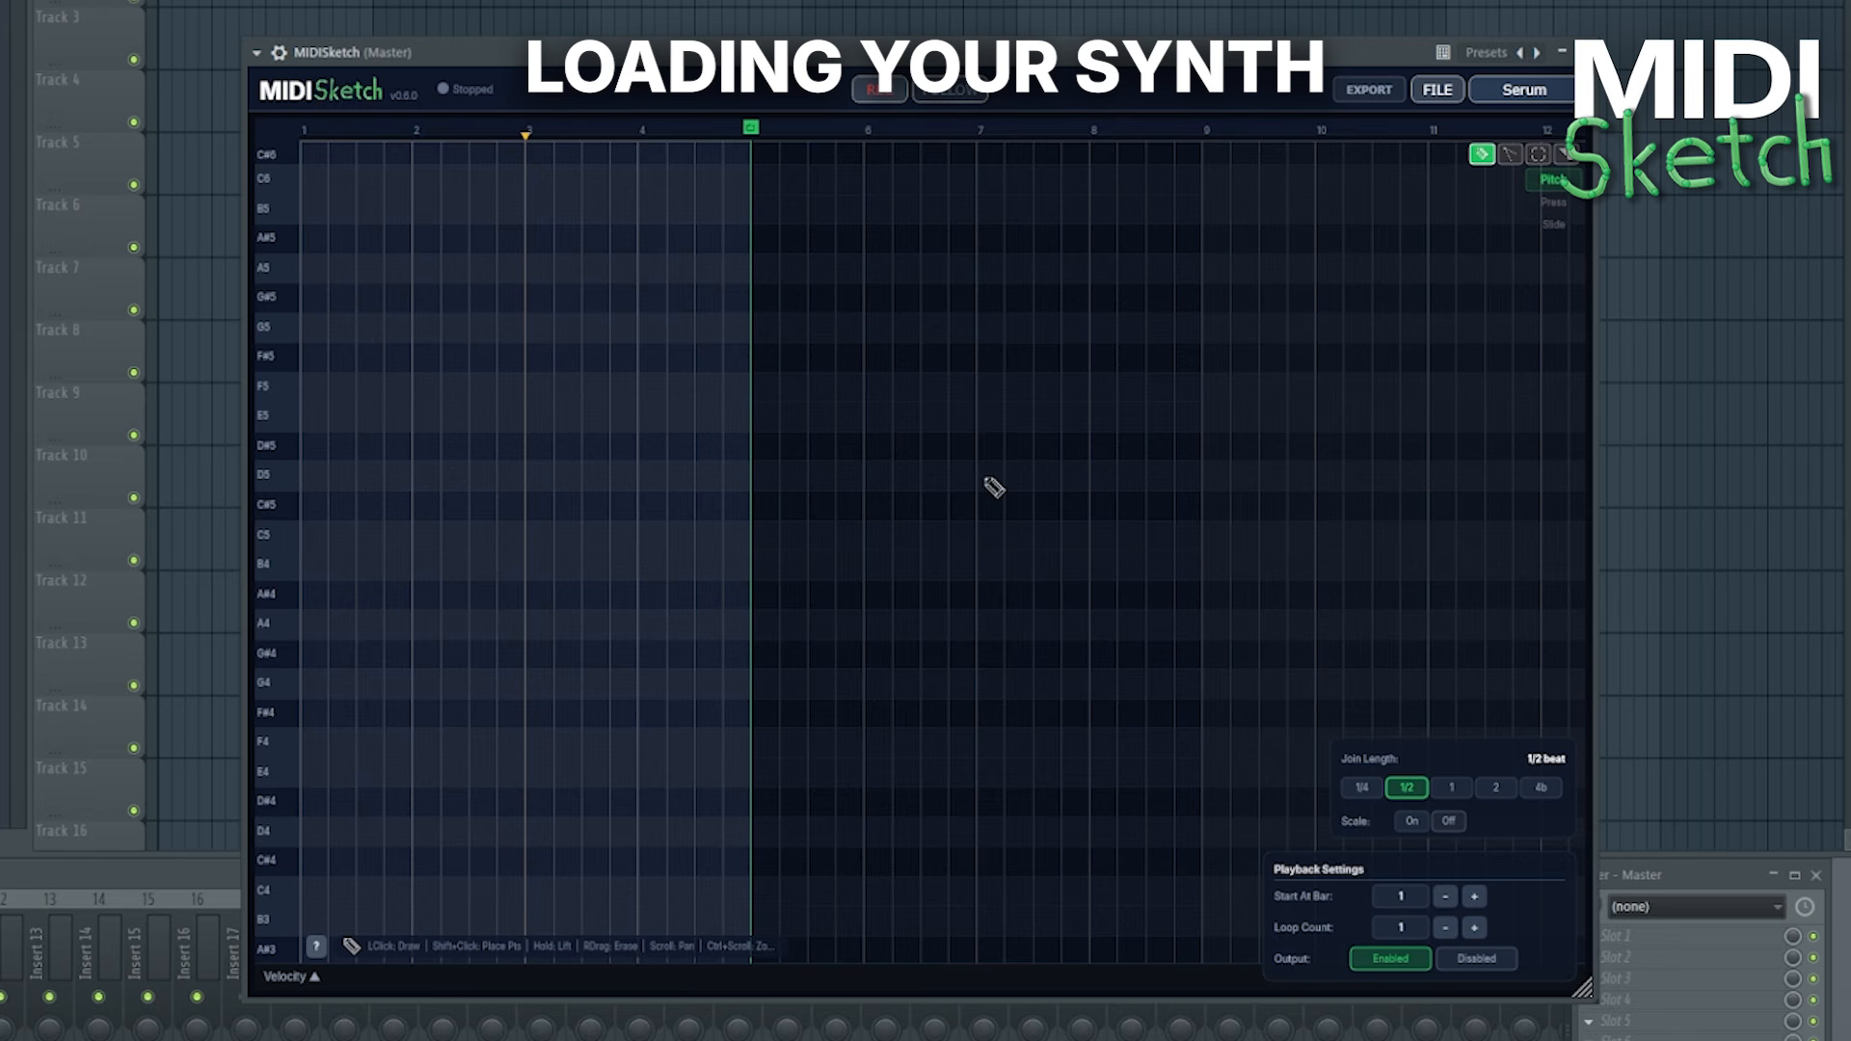
Place three overlapping four-bar notes: D5 at bar 1, C5 just after bar 3, and G#4 midway through bar 4
left_click_drag(416, 513, 552, 524)
left_click(311, 487)
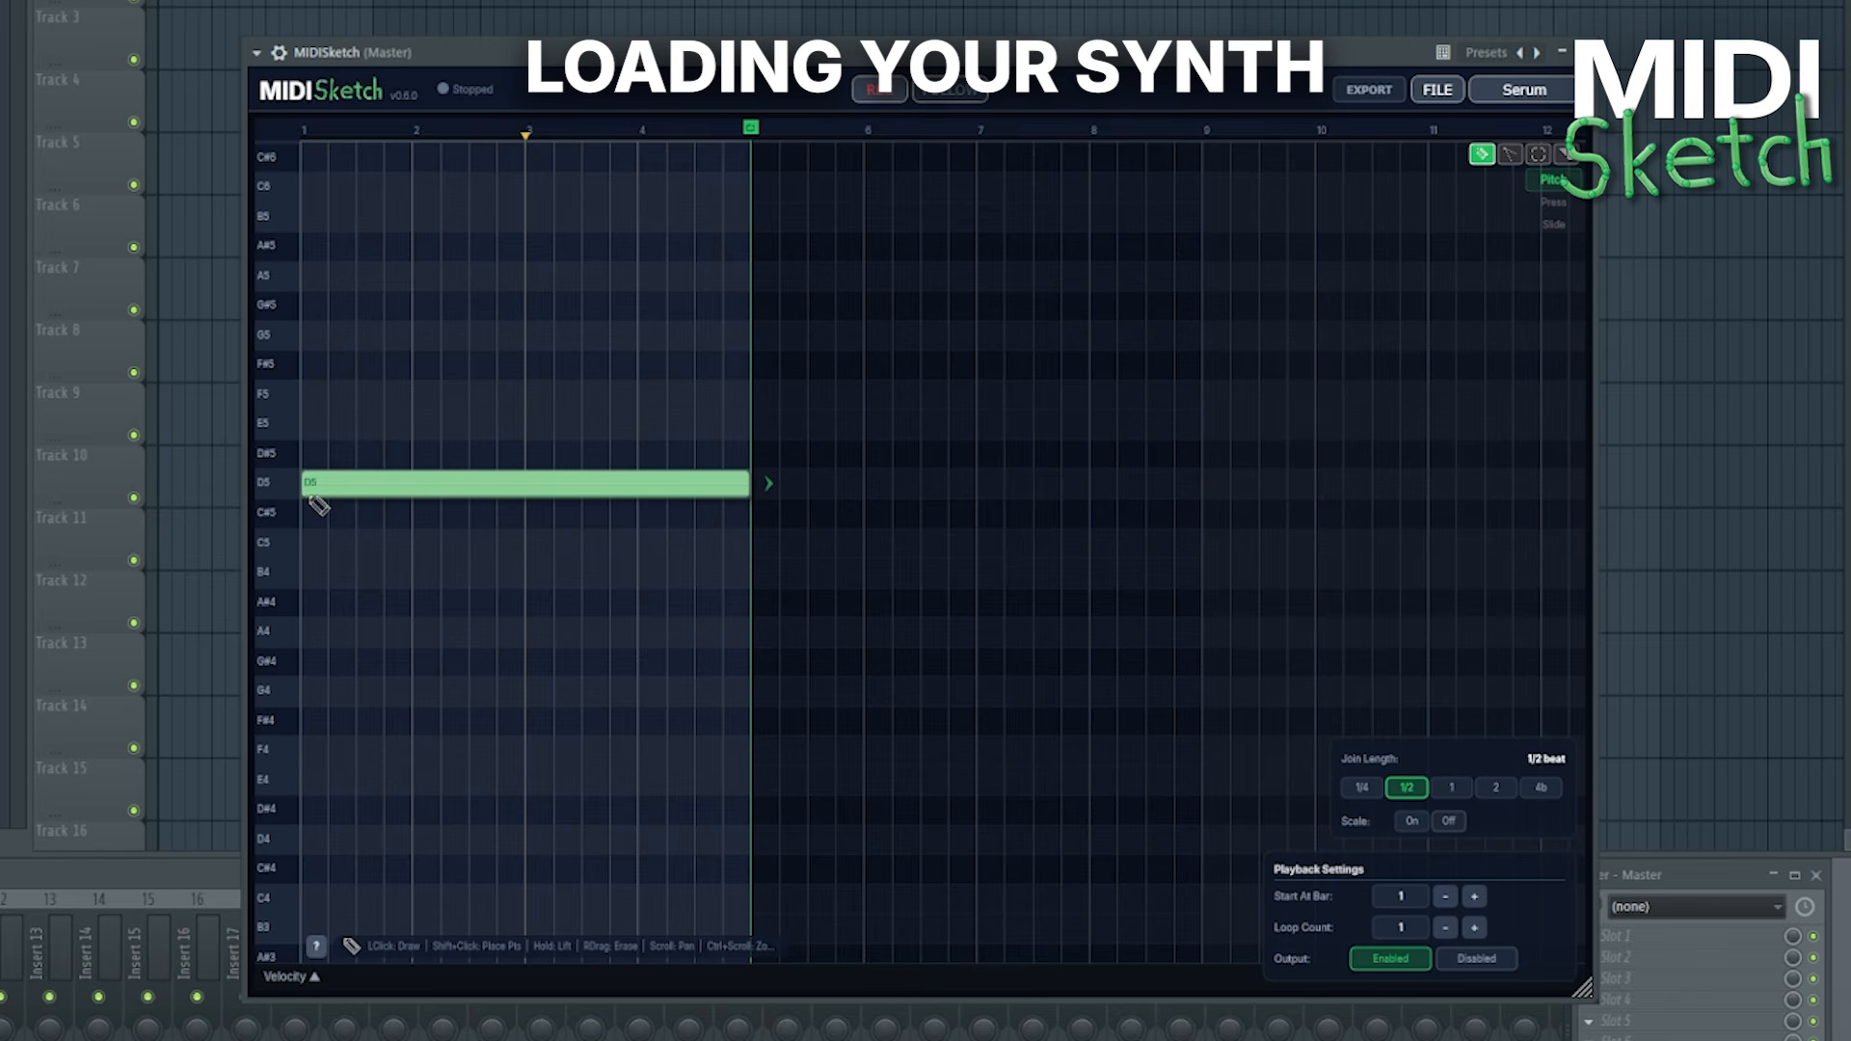
left_click(559, 545)
left_click(702, 661)
scroll(582, 649, "down", 1)
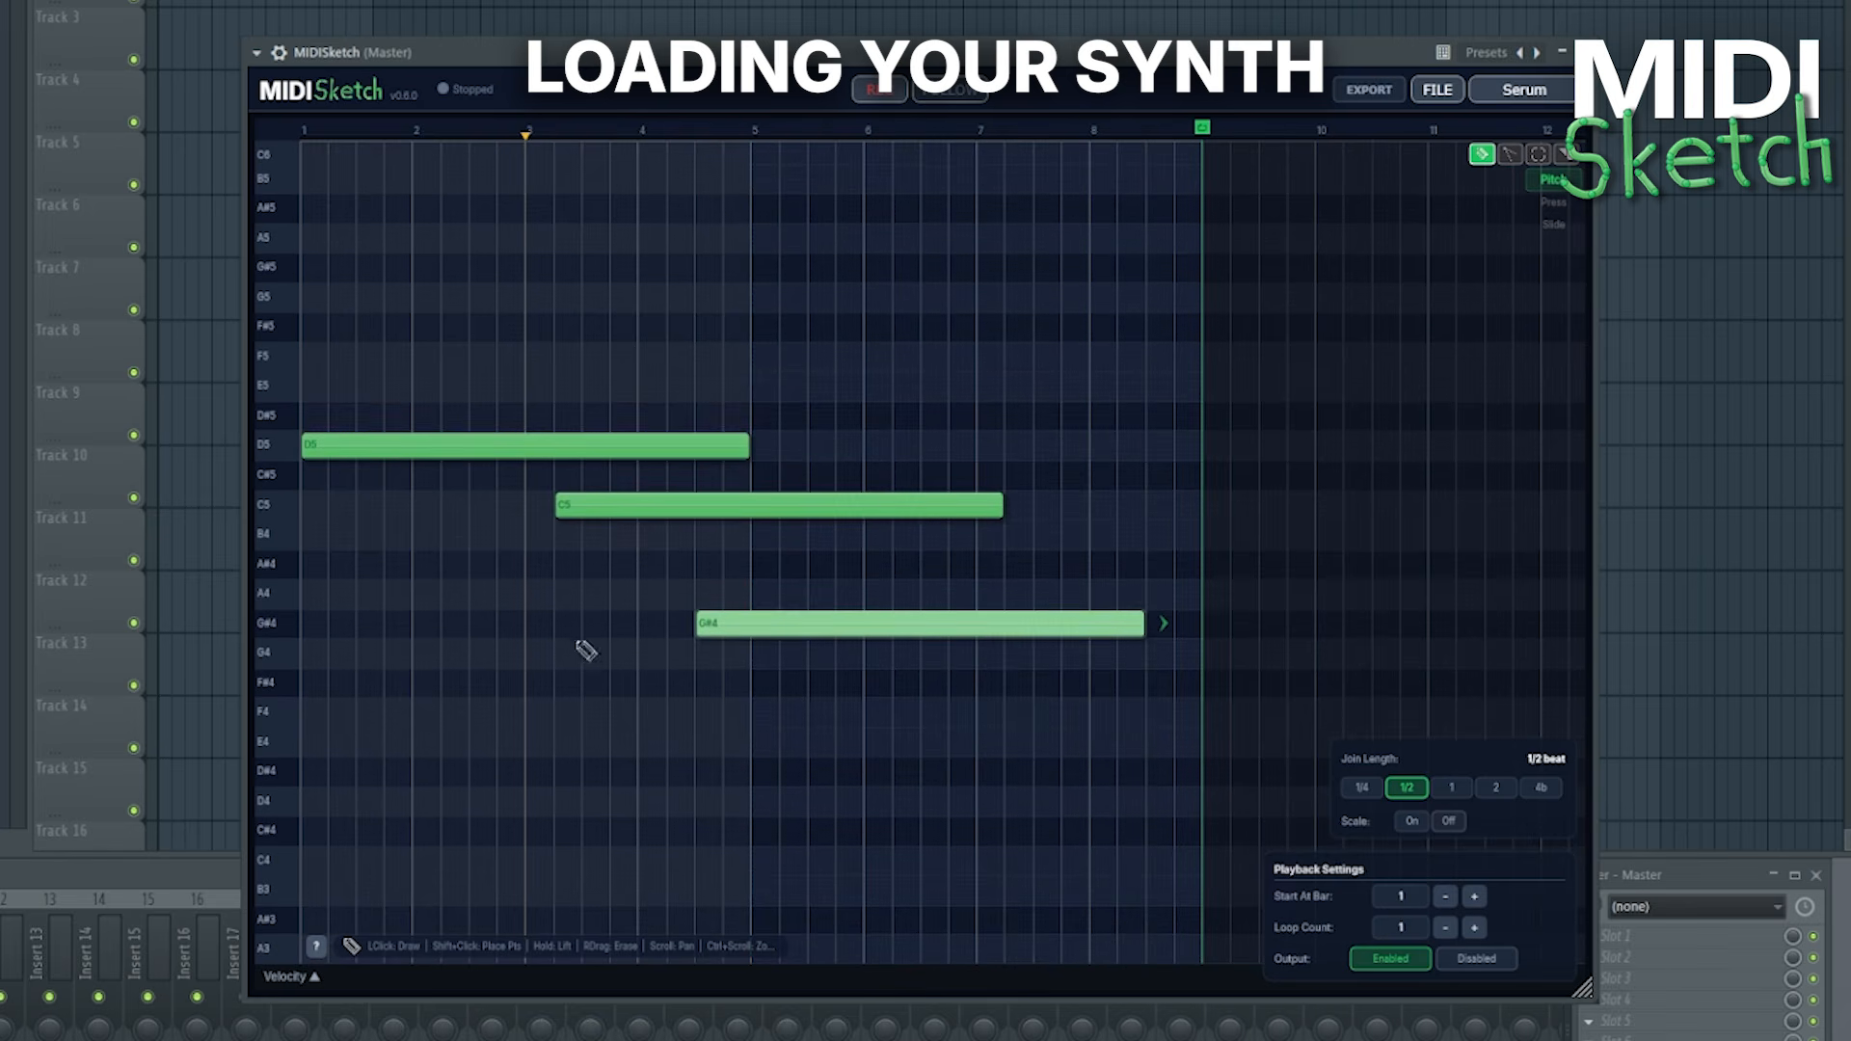
Look at Serum's voicing settings and return to the piano roll
left_click(1525, 90)
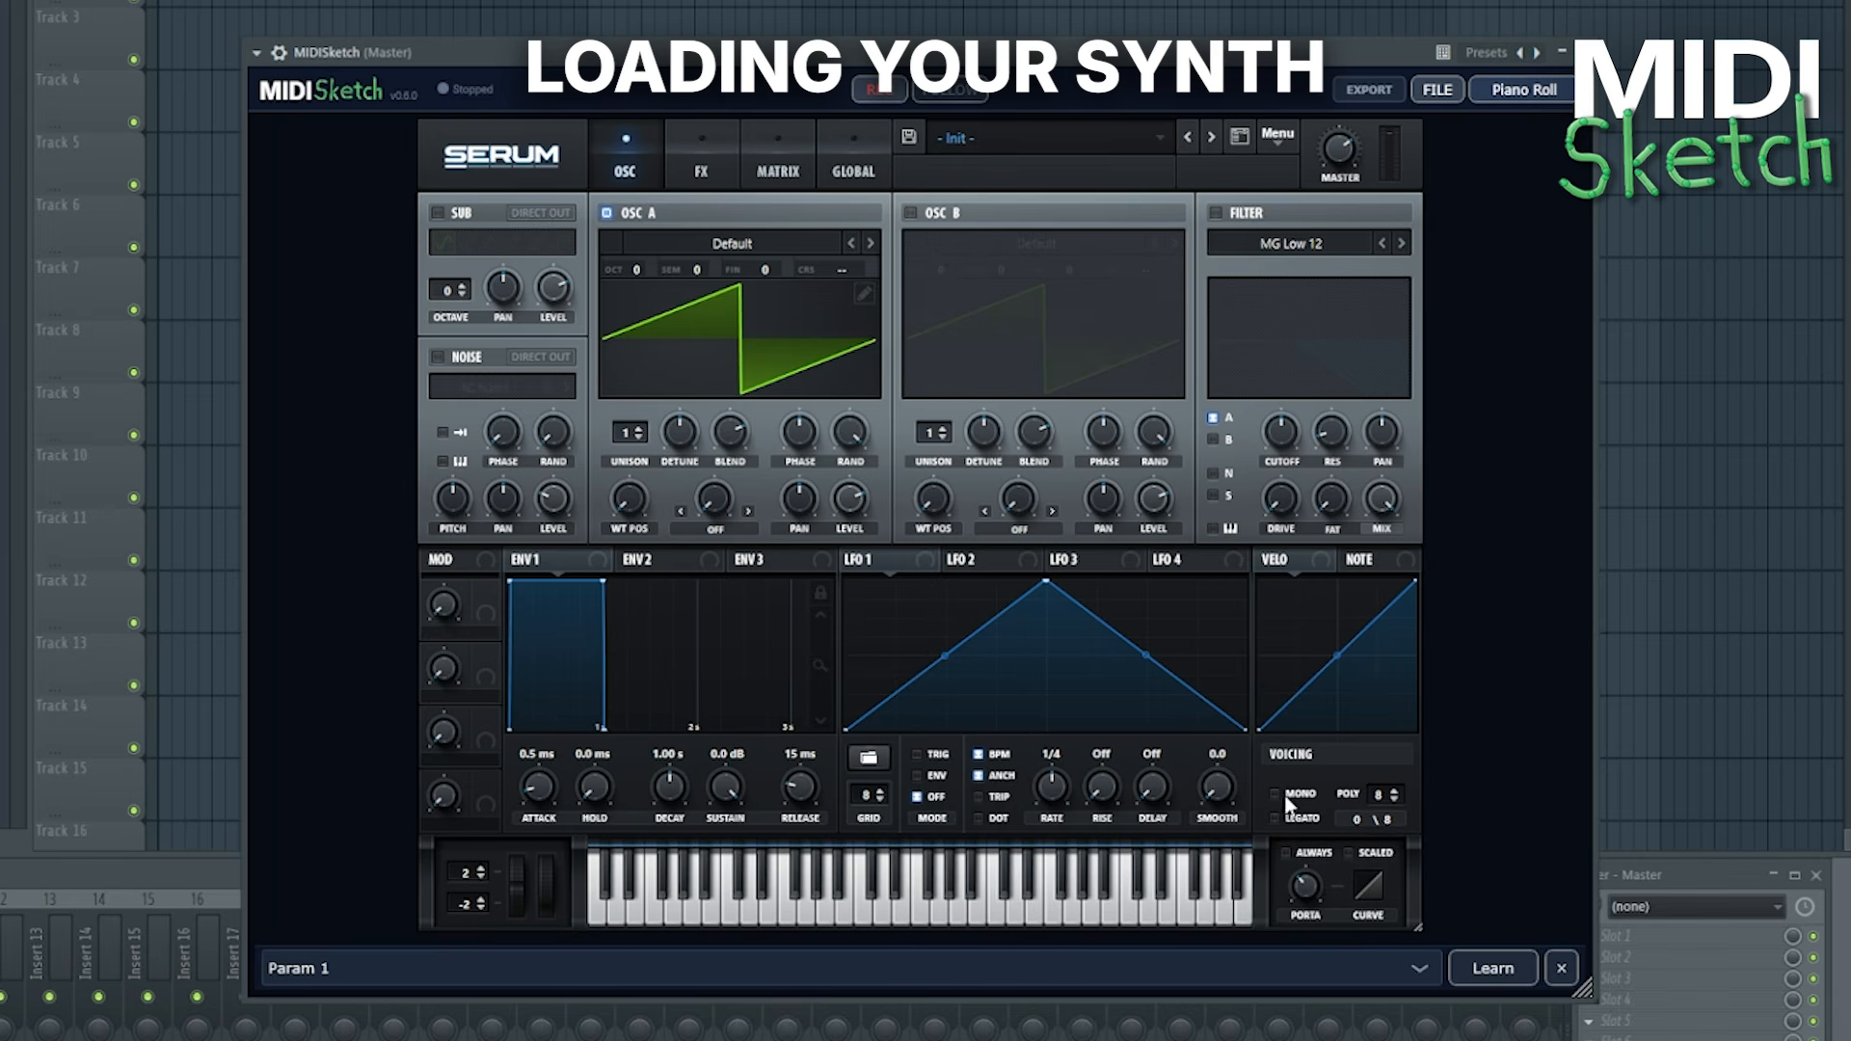
left_click(1525, 90)
Stack three four-bar notes on B4, F#5 and B5, all starting at bar 1
scroll(429, 482, "up", 1)
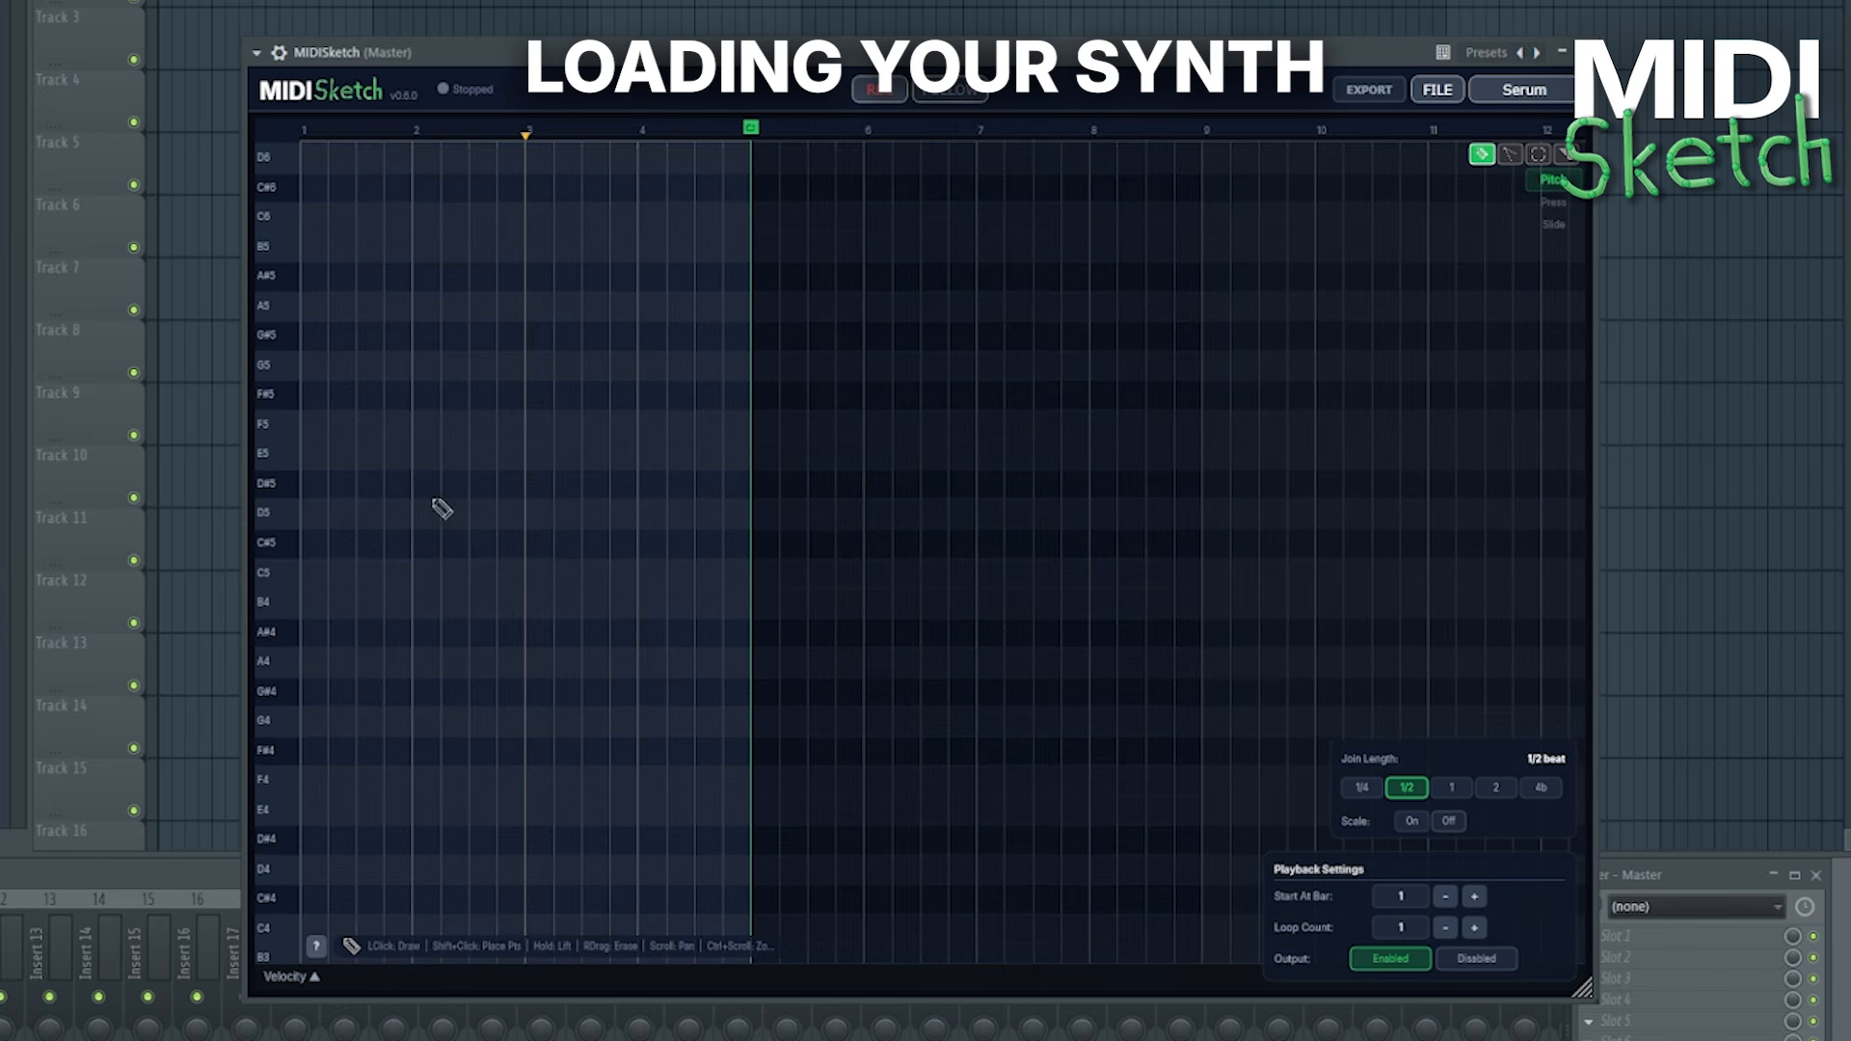
left_click_drag(371, 522, 334, 412)
scroll(453, 324, "up", 1)
mouse_move(342, 315)
left_mouse_down()
mouse_move(453, 324)
mouse_move(344, 327)
left_mouse_up()
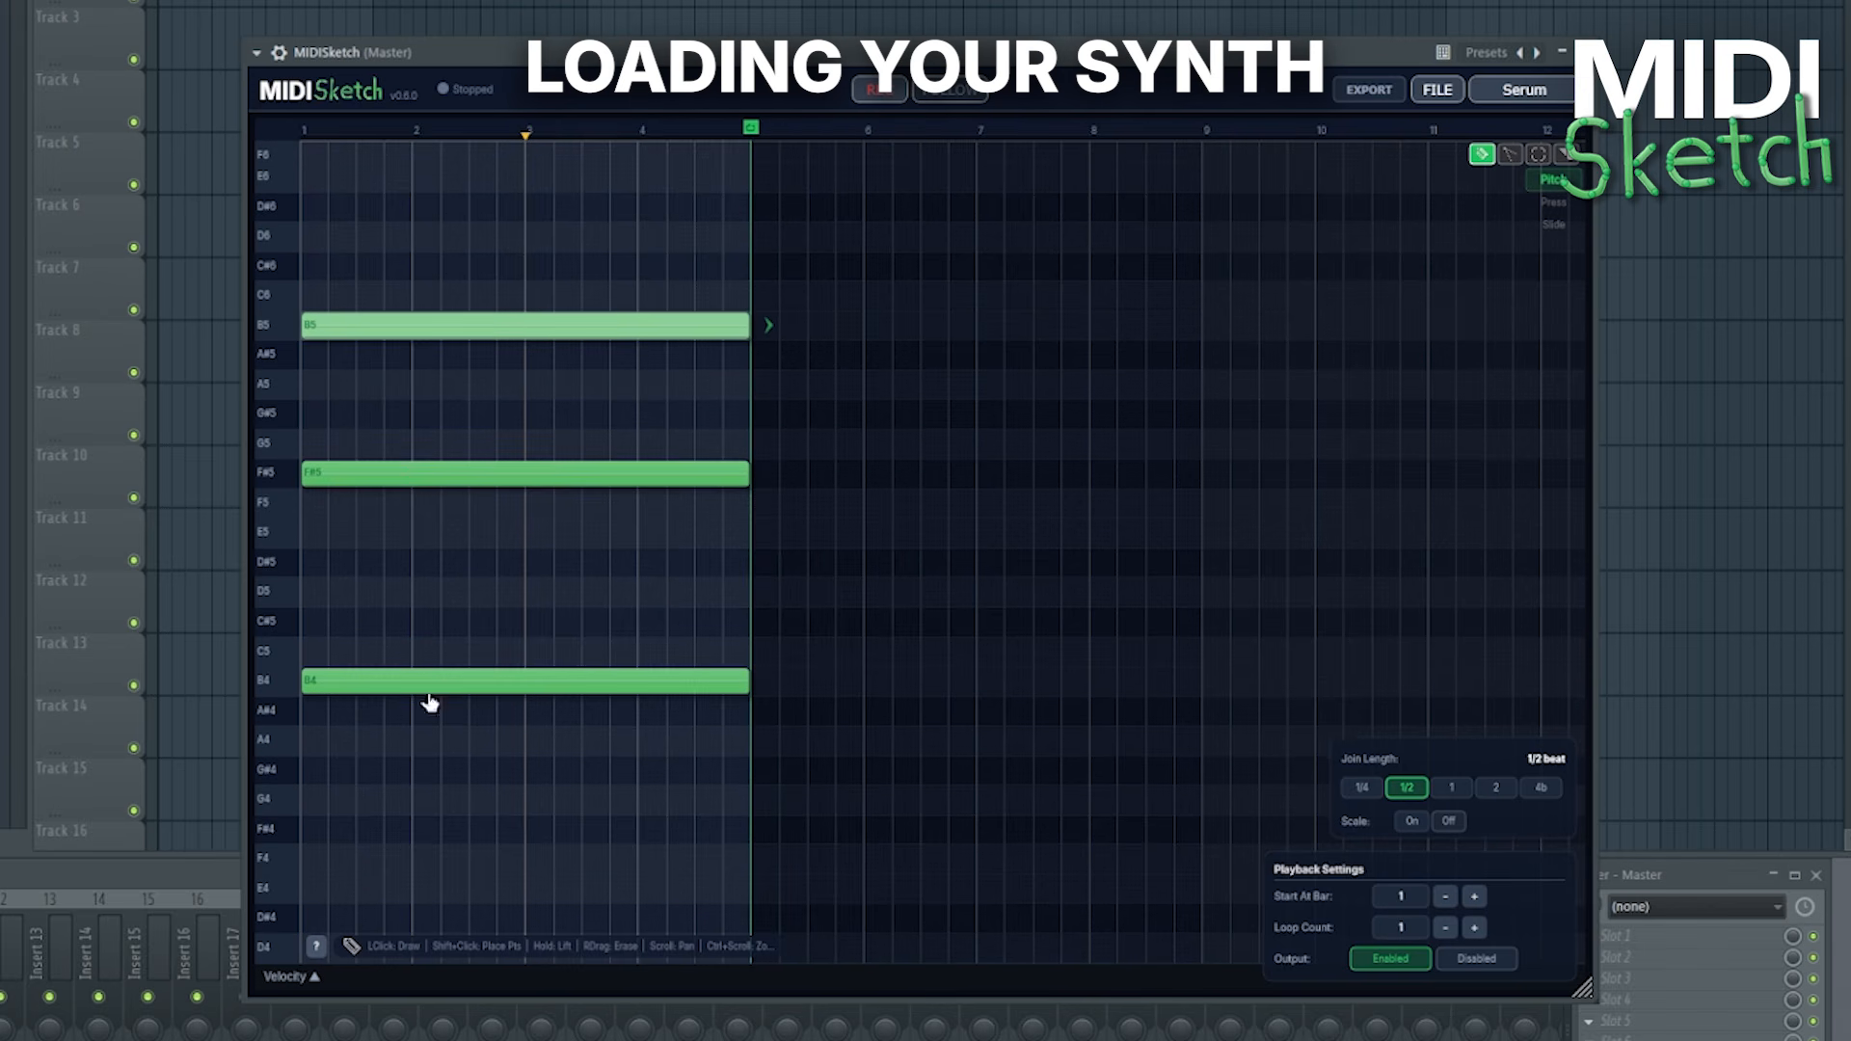
Add a pitch point at bar 2 on each of the B5, F#5 and B4 notes
scroll(547, 547, "up", 1)
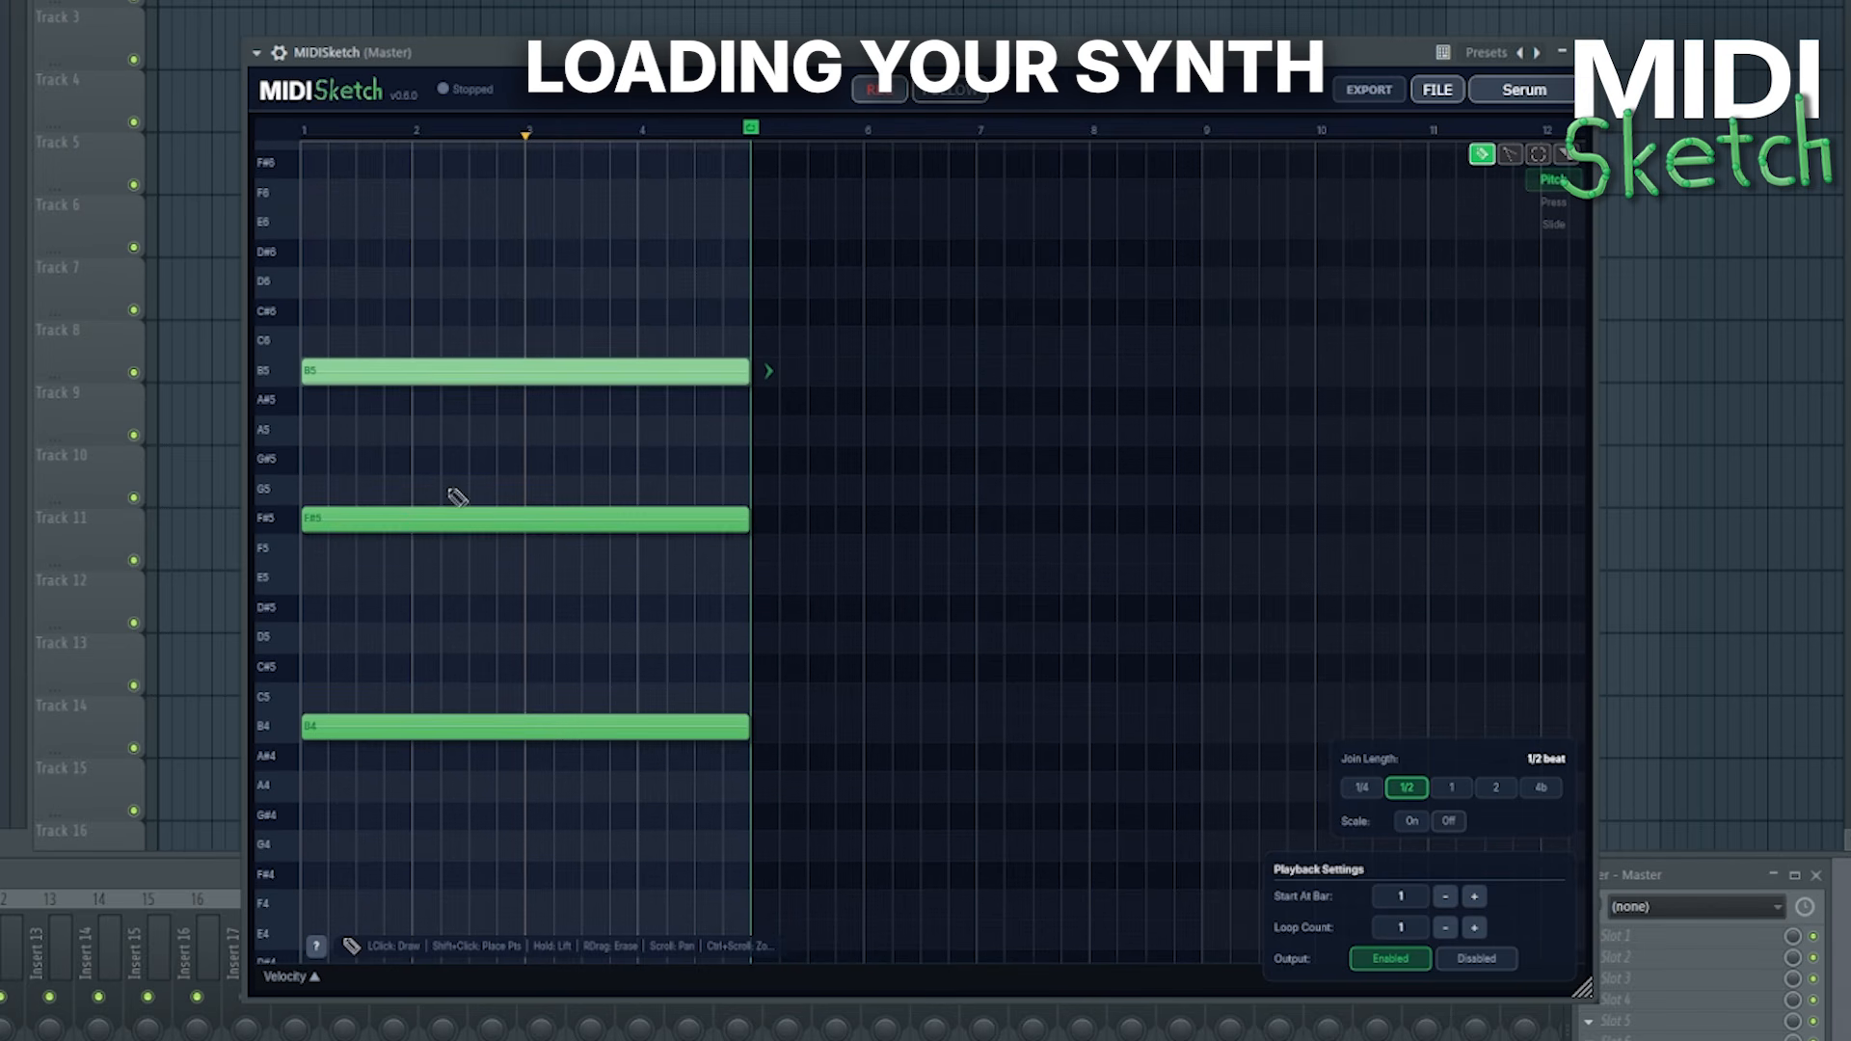
scroll(324, 398, "up", 5)
scroll(681, 402, "down", 1)
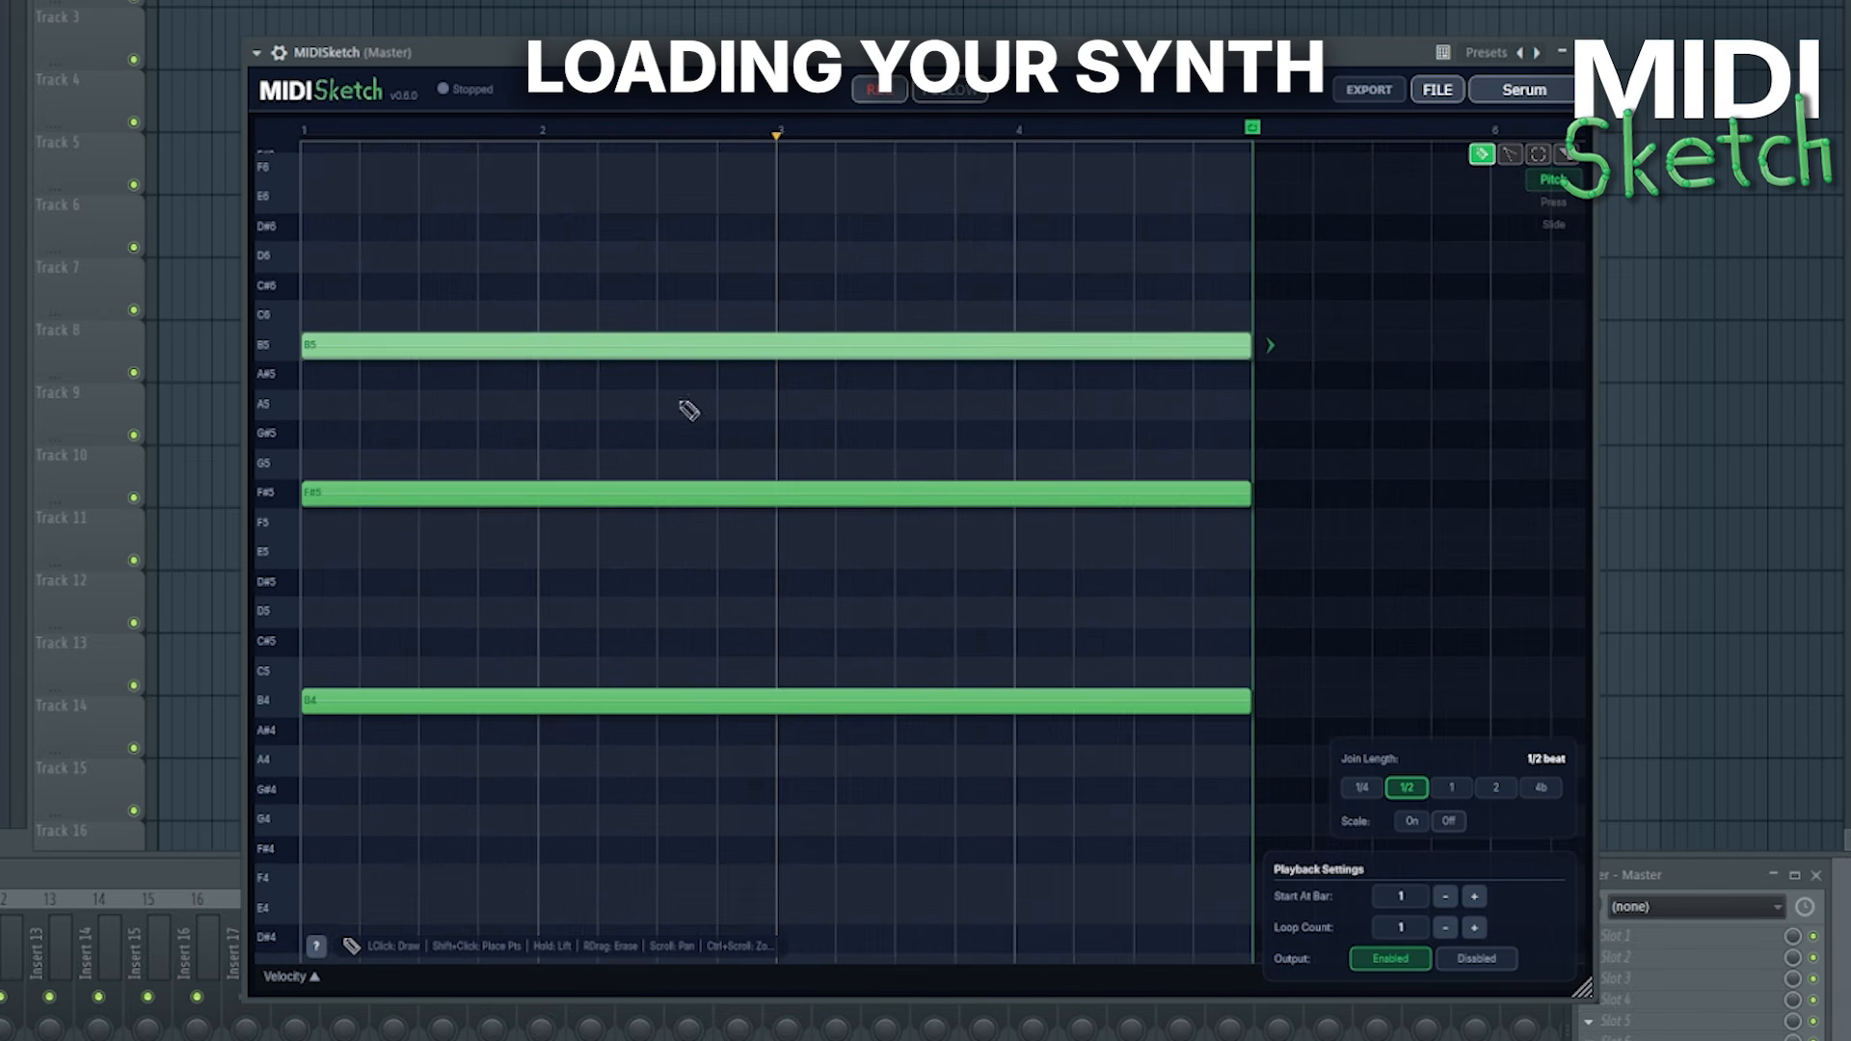
left_click(538, 345, "shift")
left_click(538, 494, "shift")
left_click(538, 700, "shift")
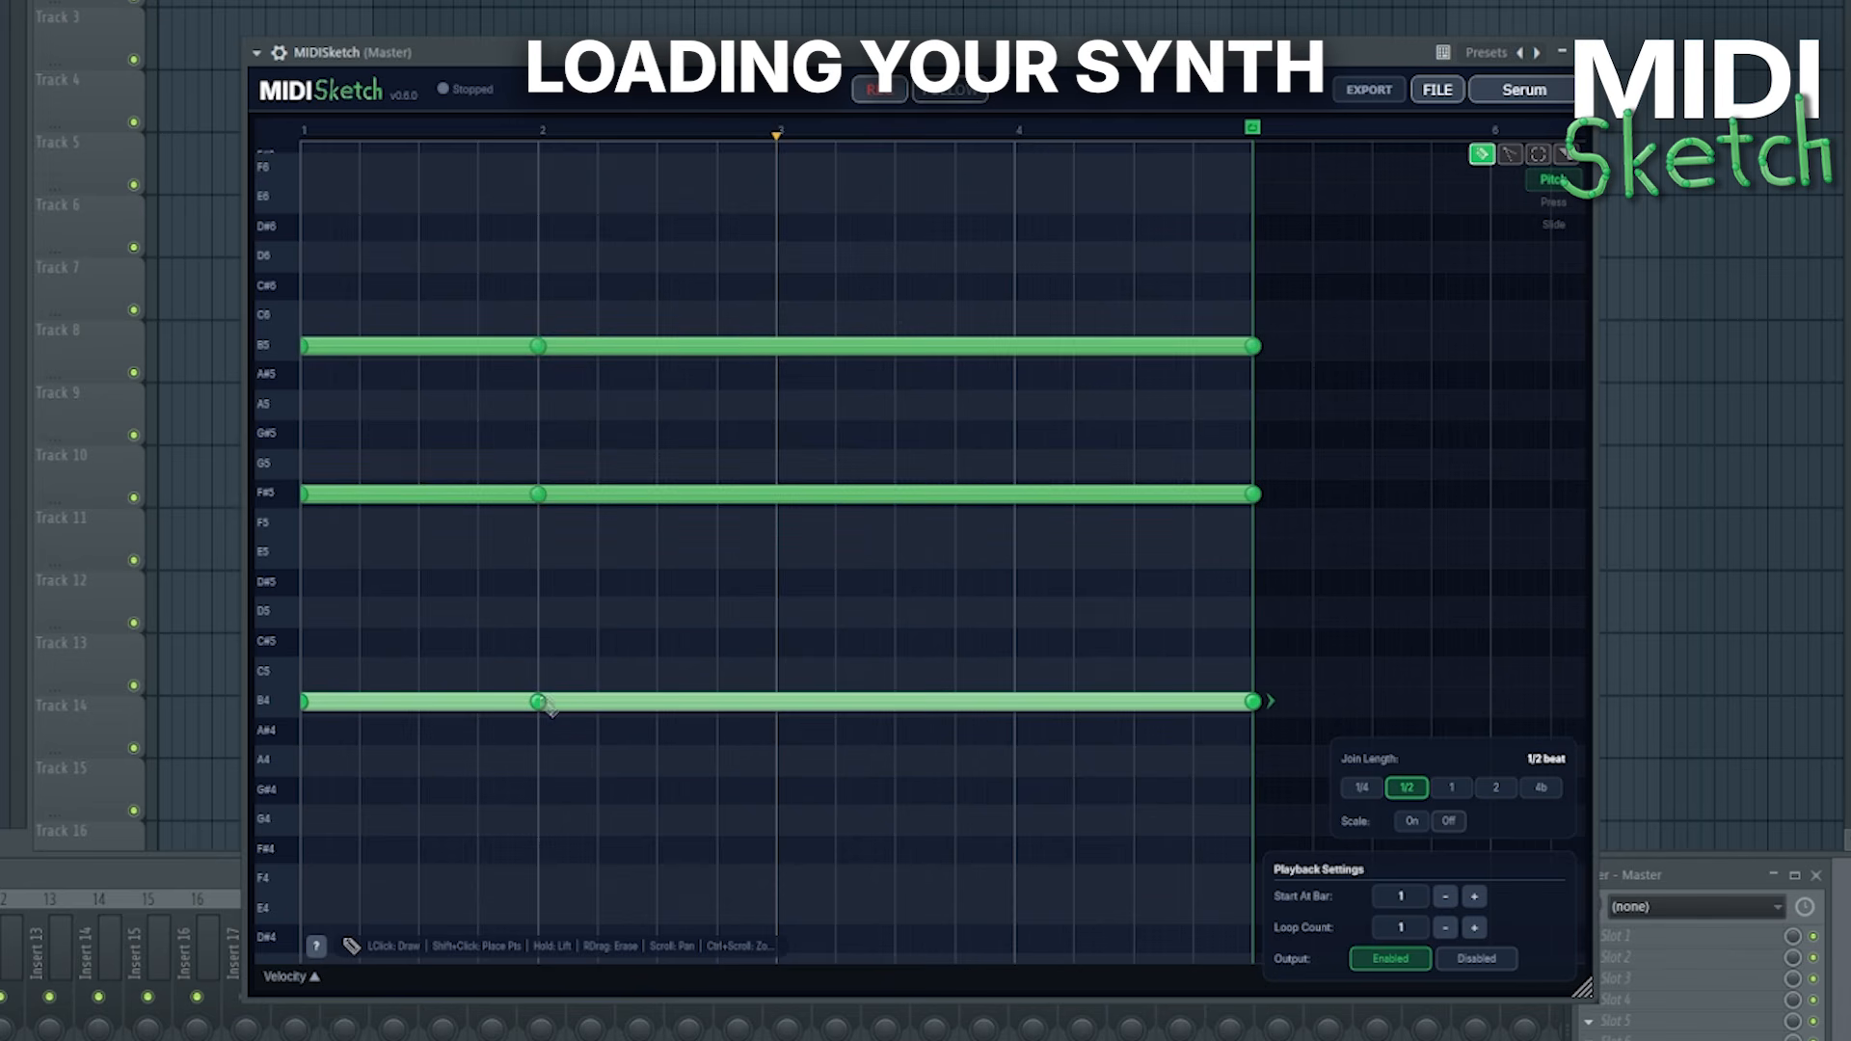
Move the starting points of the B5 and B4 notes to F#5 so both glide out from the middle note
scroll(497, 451, "up", 1)
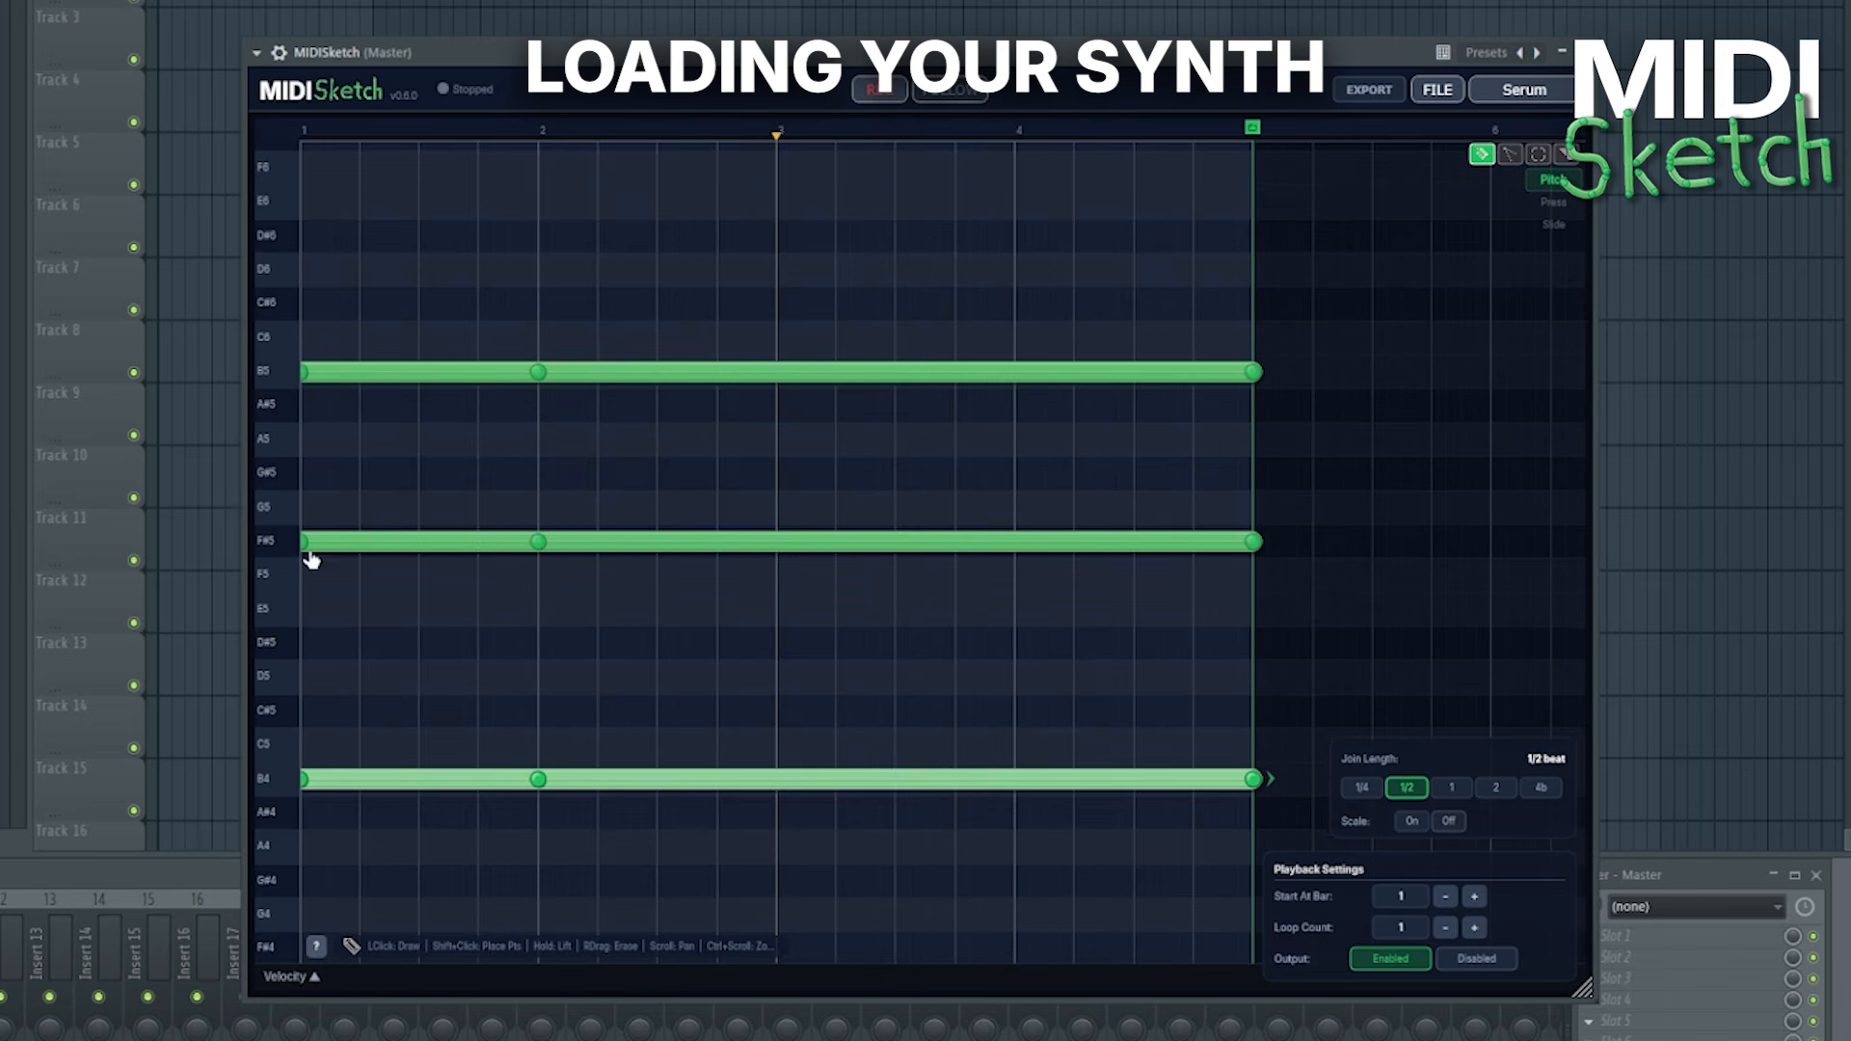
left_click_drag(303, 372, 304, 542)
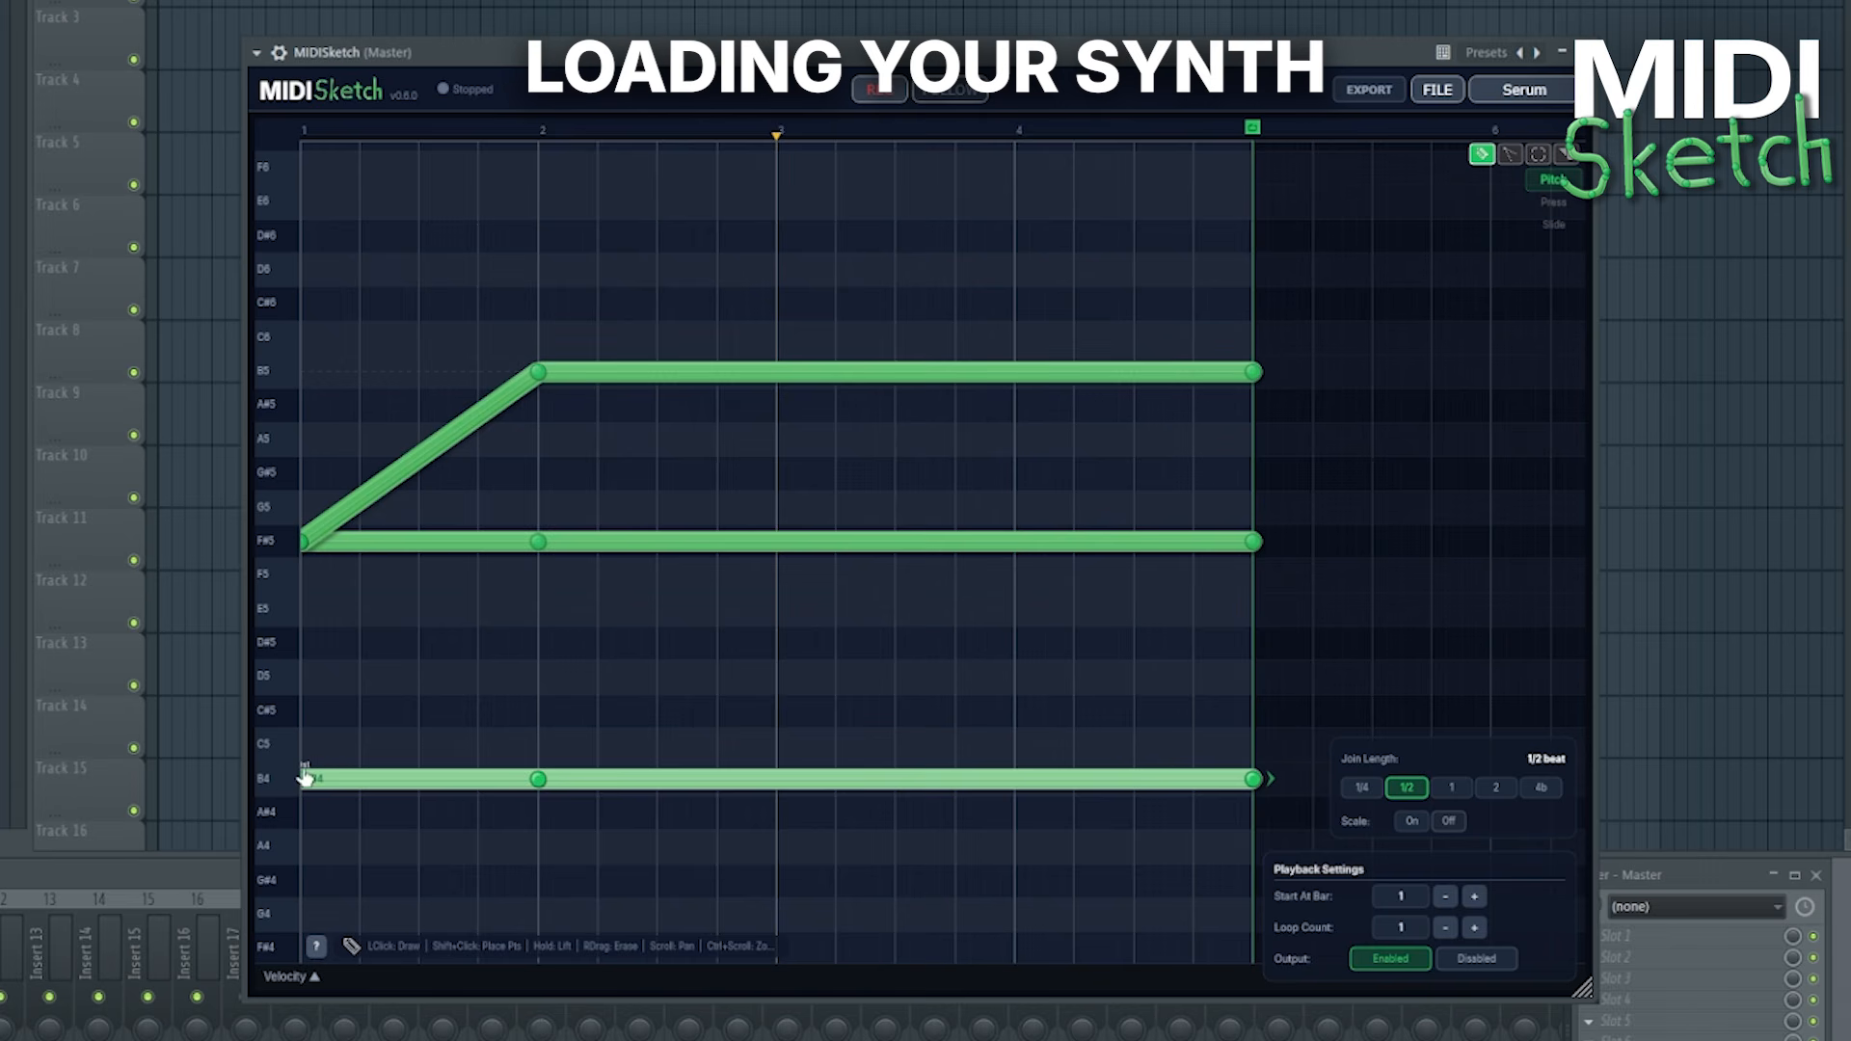
left_click_drag(304, 779, 304, 542)
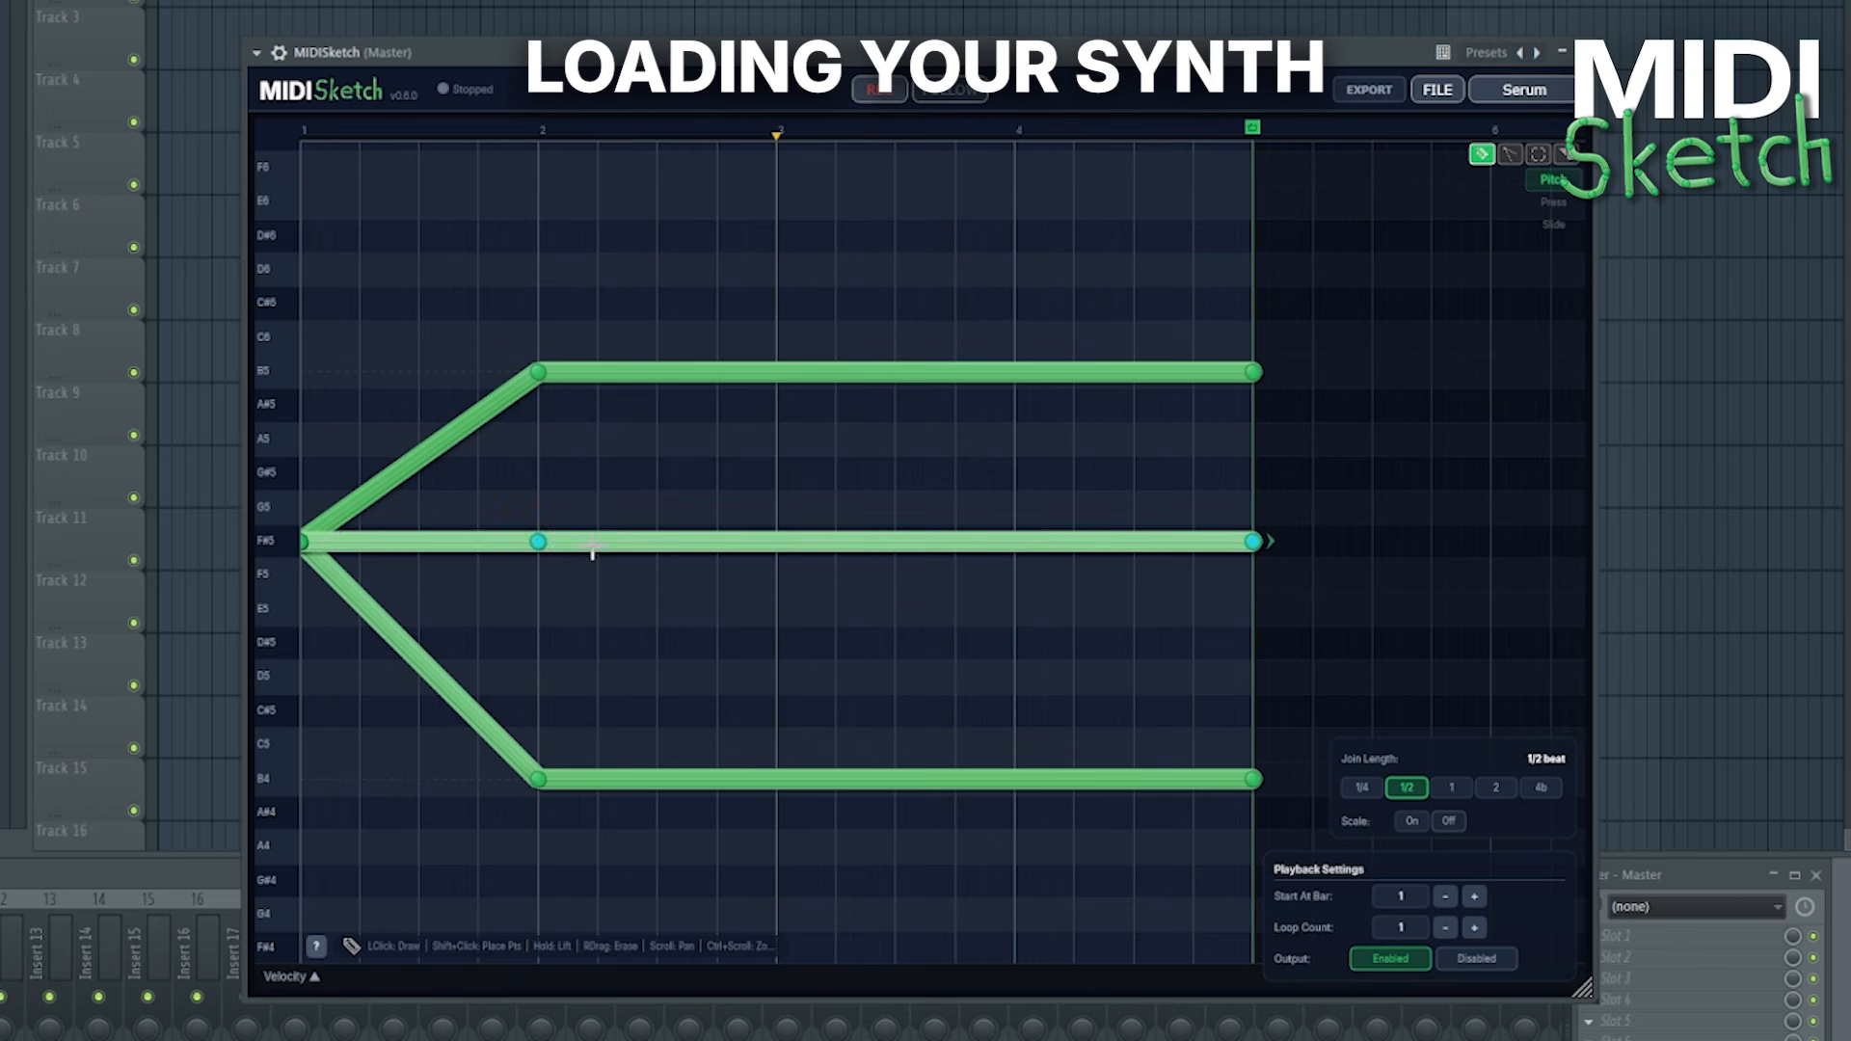
Shift the held section of the middle note down to F5, and finally up to A5
left_click_drag(591, 541, 597, 576)
left_click(607, 380)
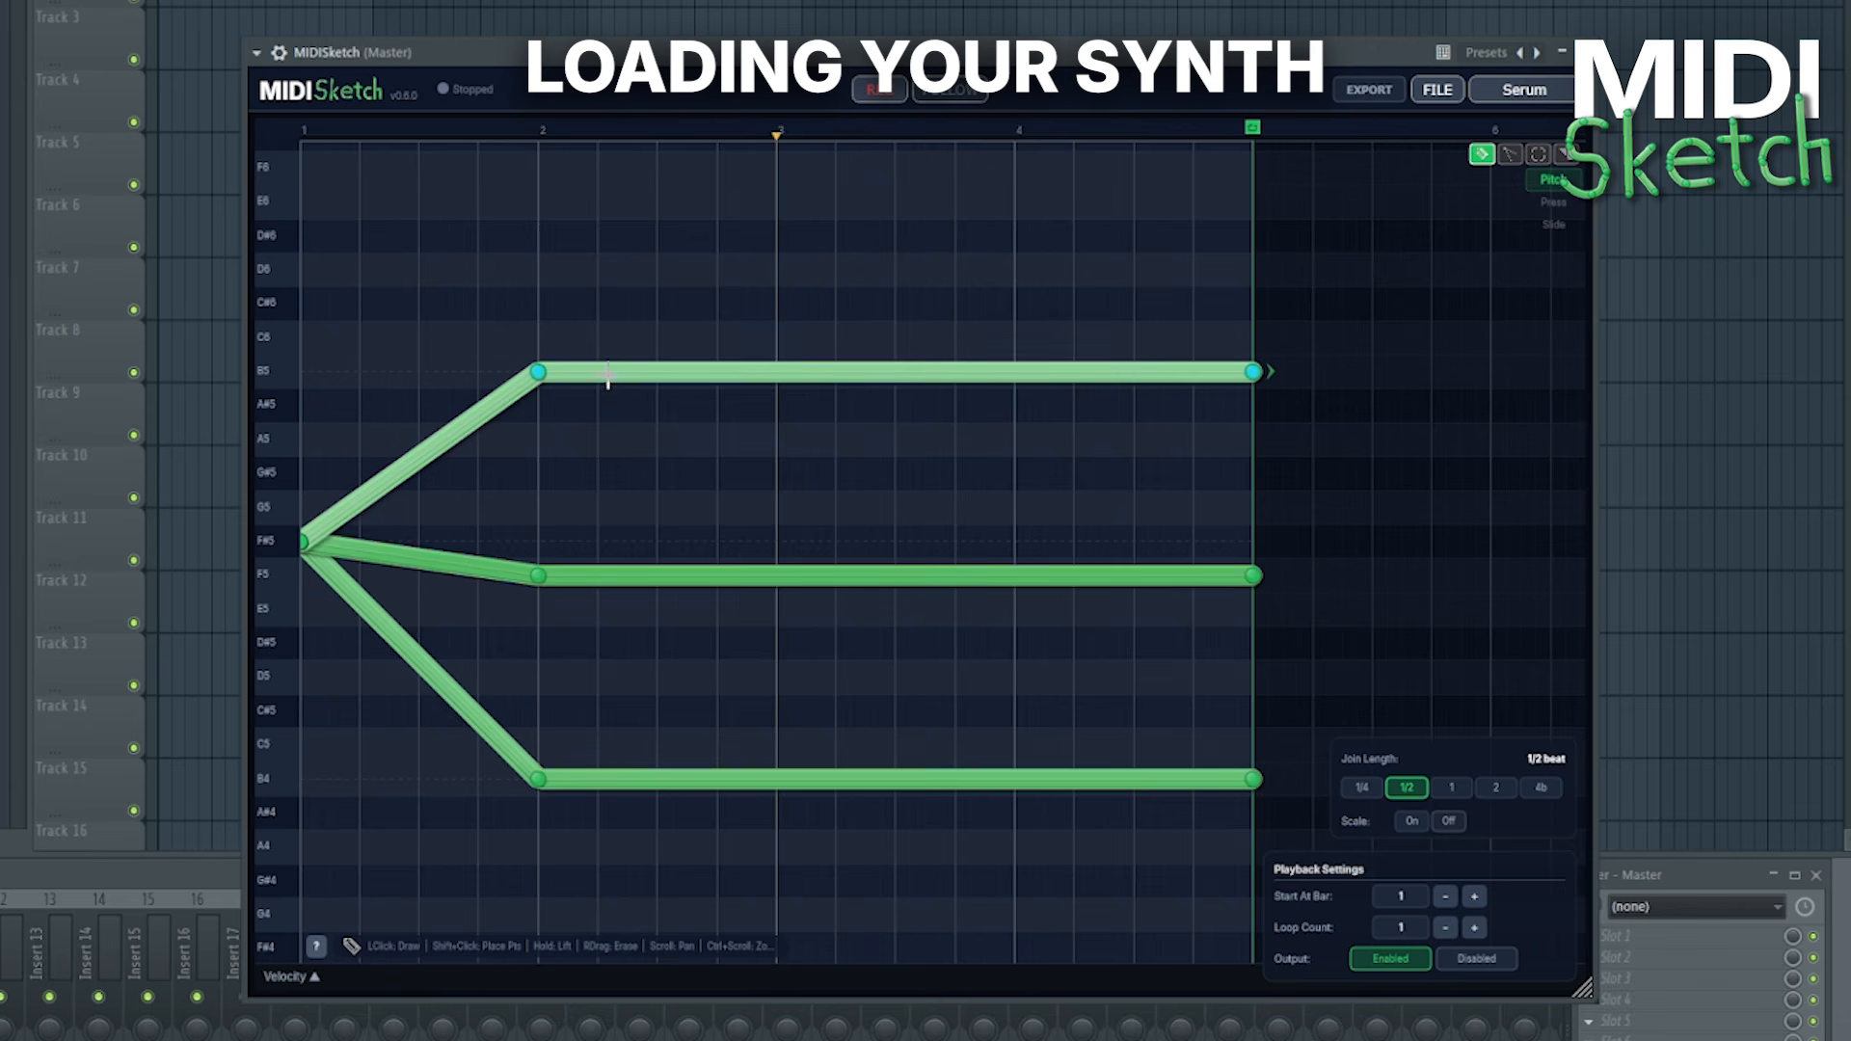
left_click(611, 530)
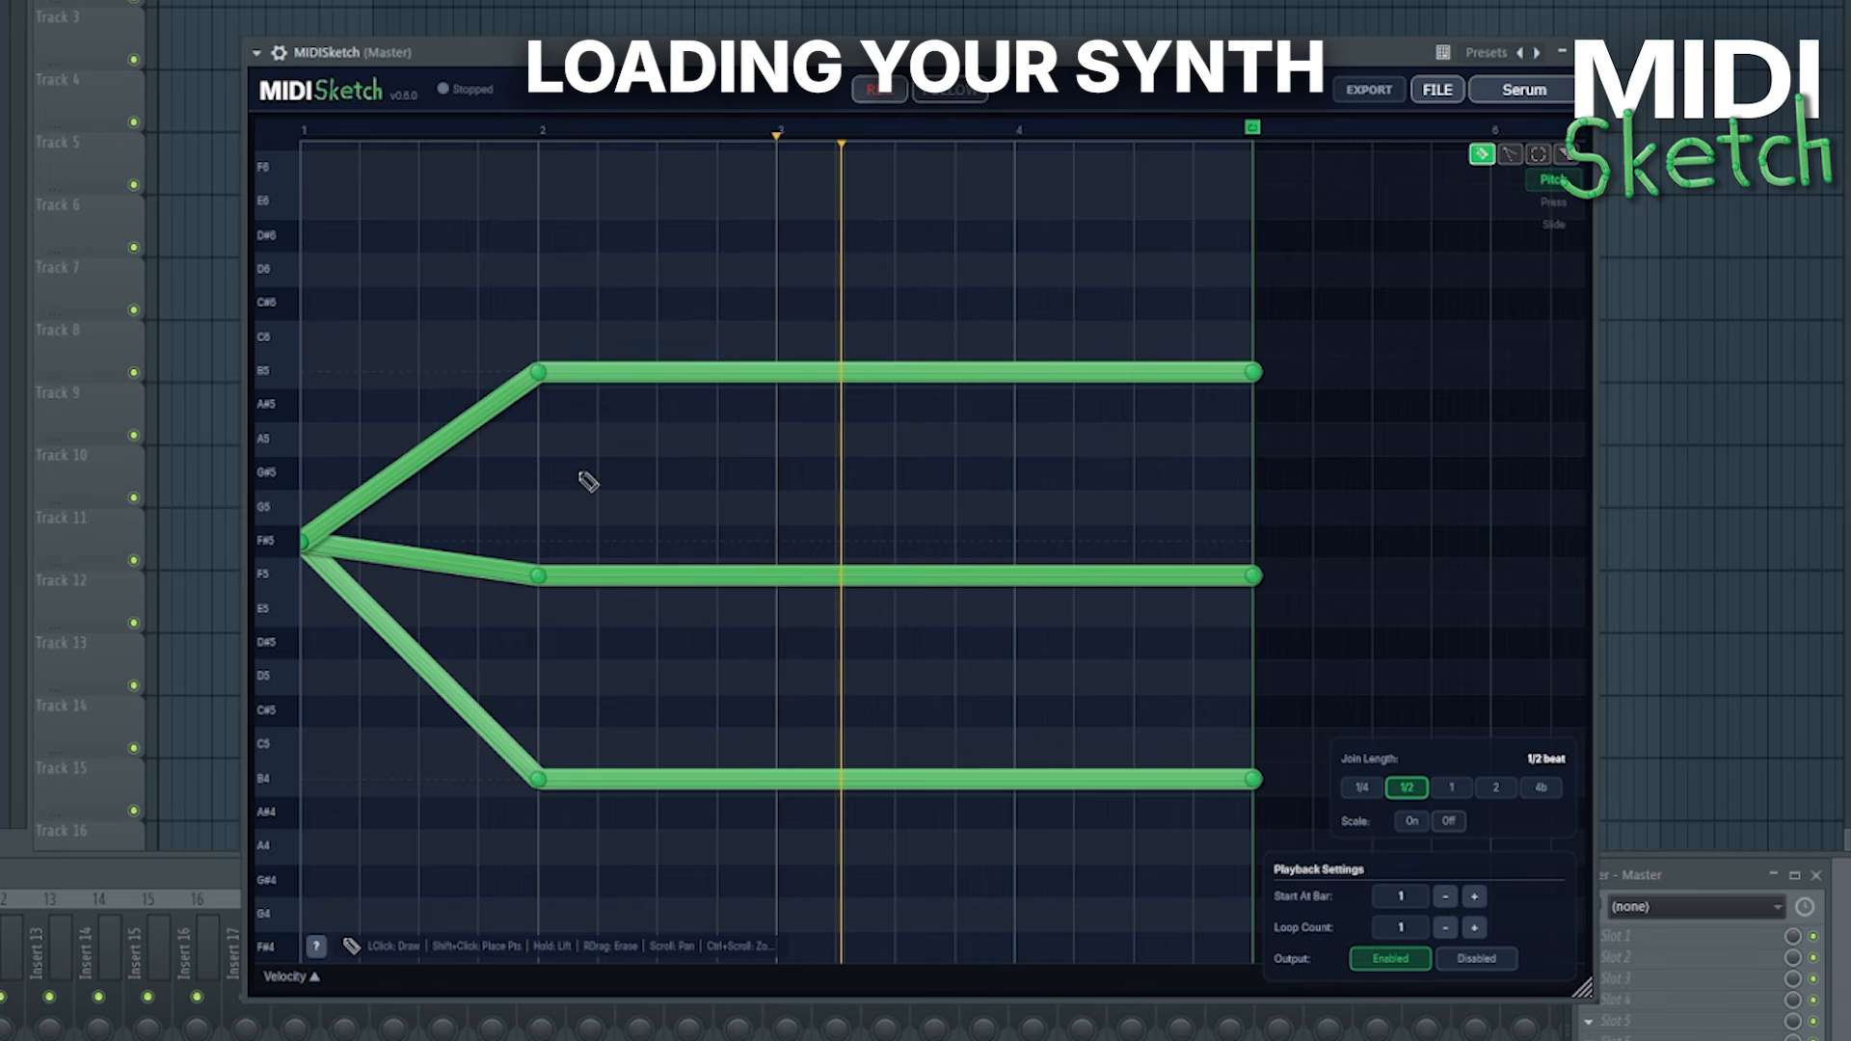
left_click_drag(580, 576, 588, 457)
Set the playback start to bar 1 and audition the gliding chord
key("space")
key("space")
left_click(404, 133)
key("space")
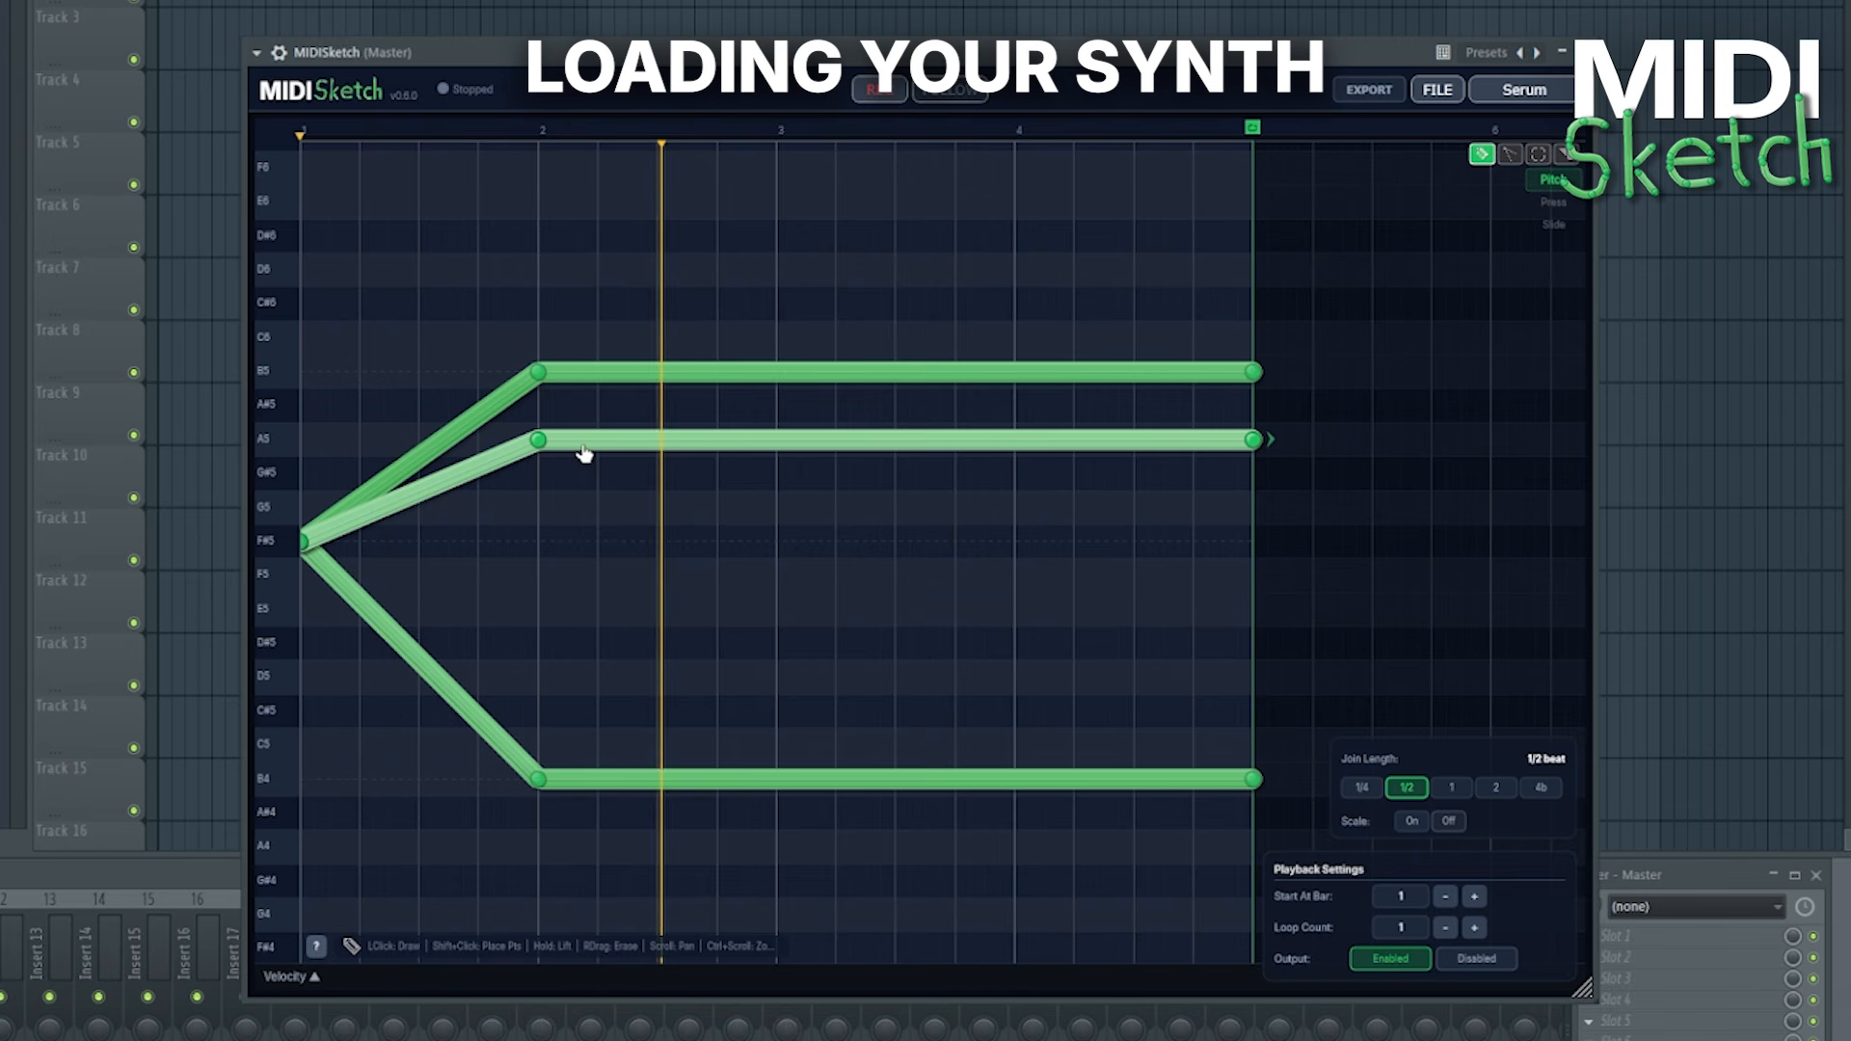
key("space")
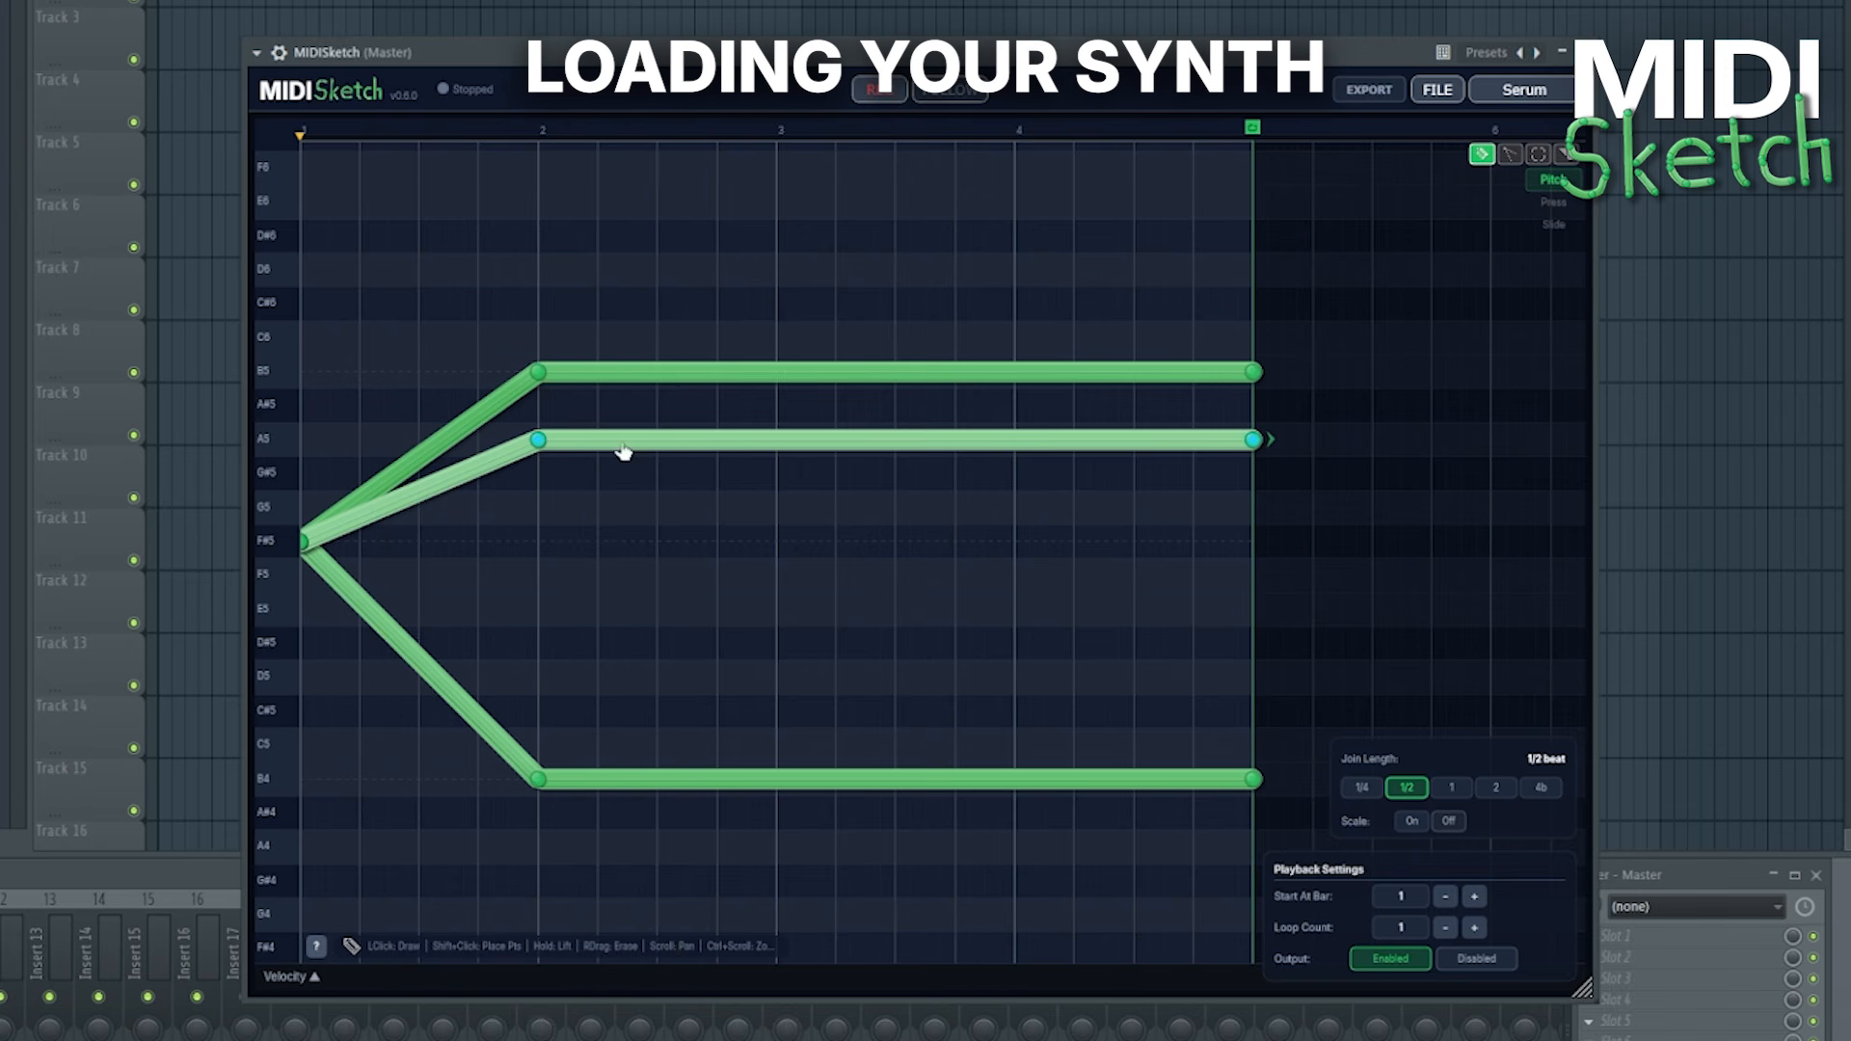
Lower the middle note's held section to D#5 and the upper note's to G5, and play back the chord
left_click_drag(624, 443, 611, 643)
left_click_drag(582, 374, 576, 507)
key("space")
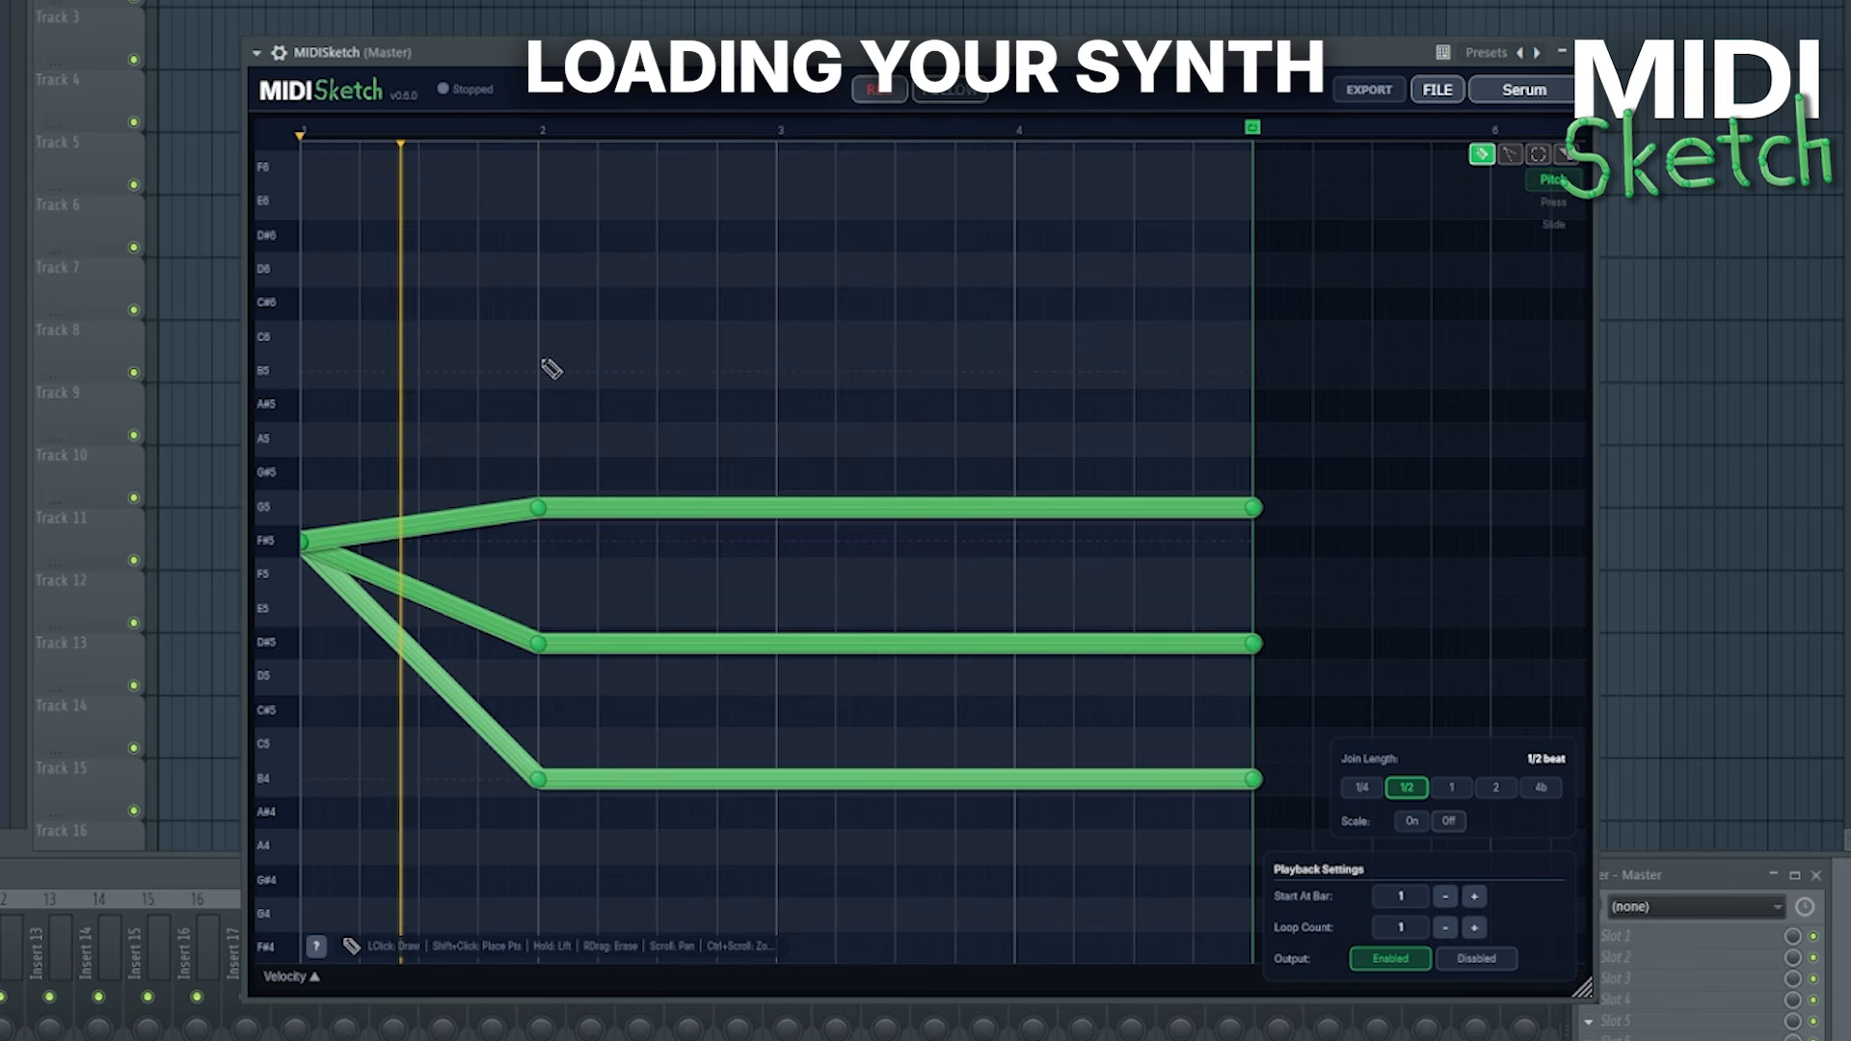
key("space")
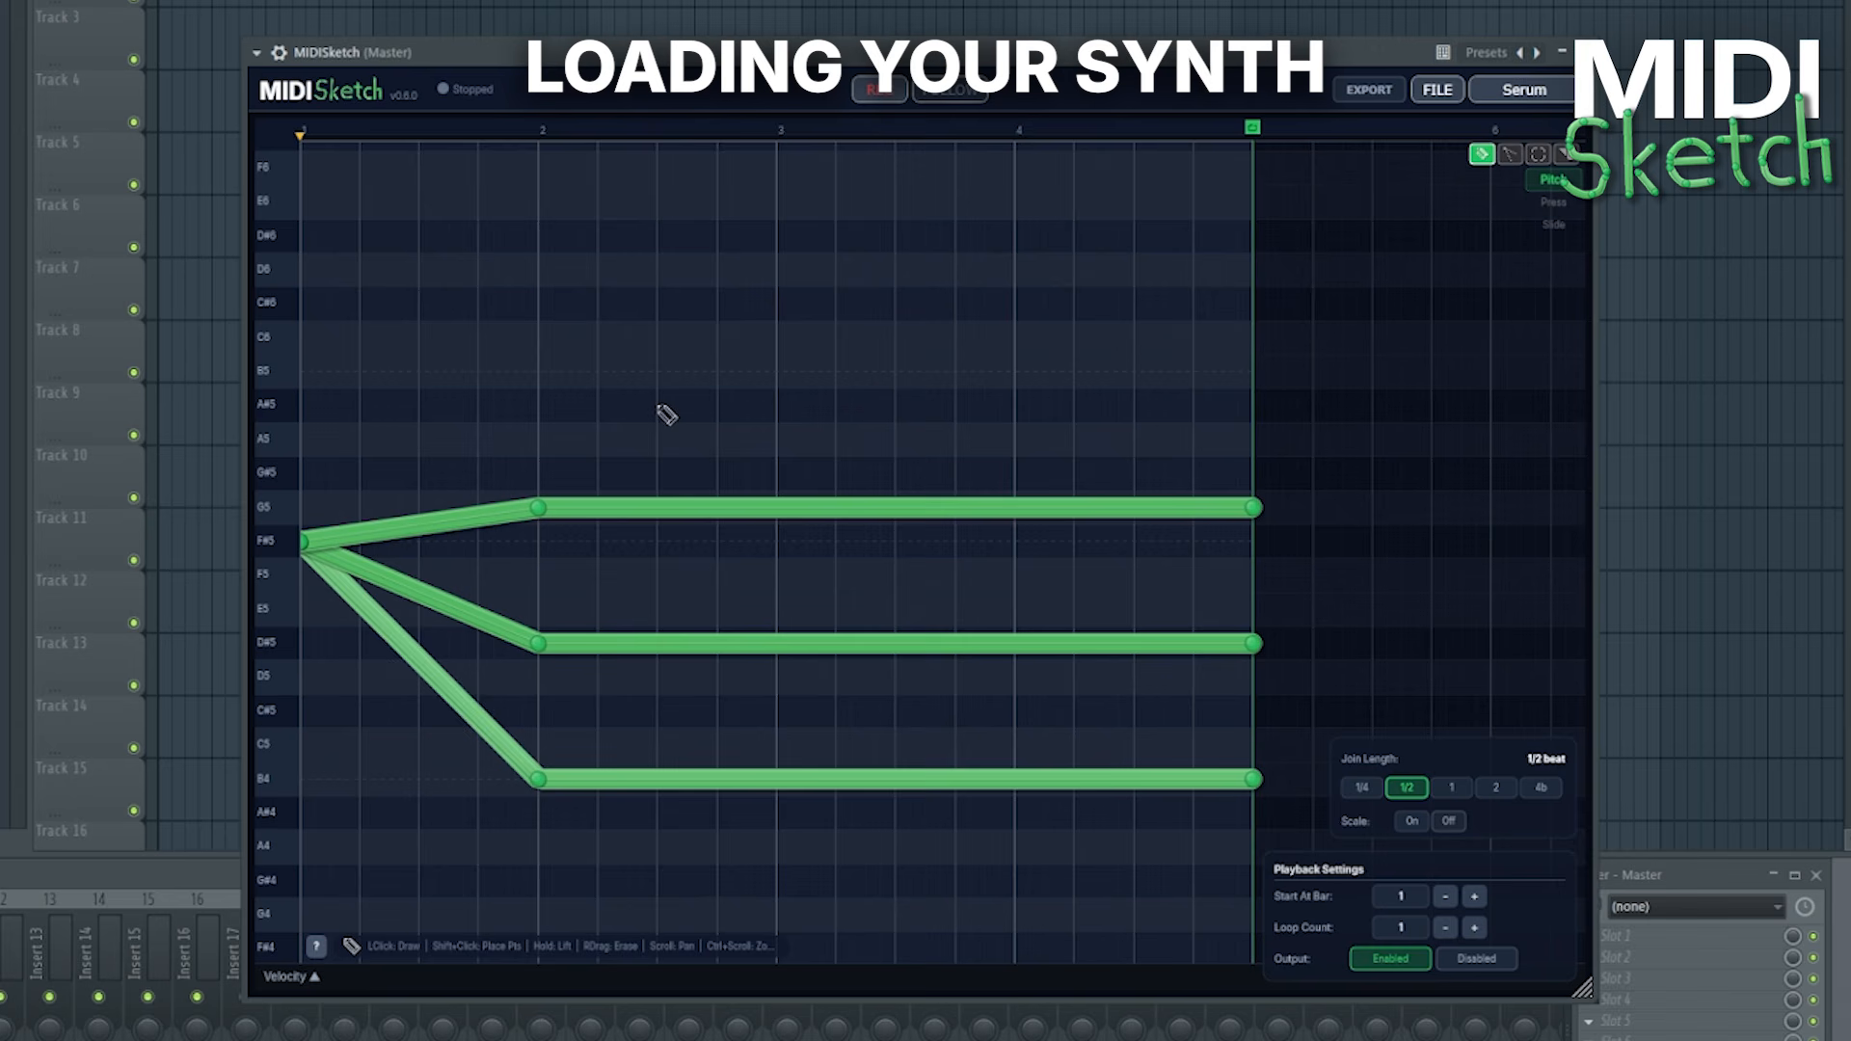
Erase all three gliding notes from the piano roll
right_click(659, 507)
right_click(646, 643)
right_click(596, 779)
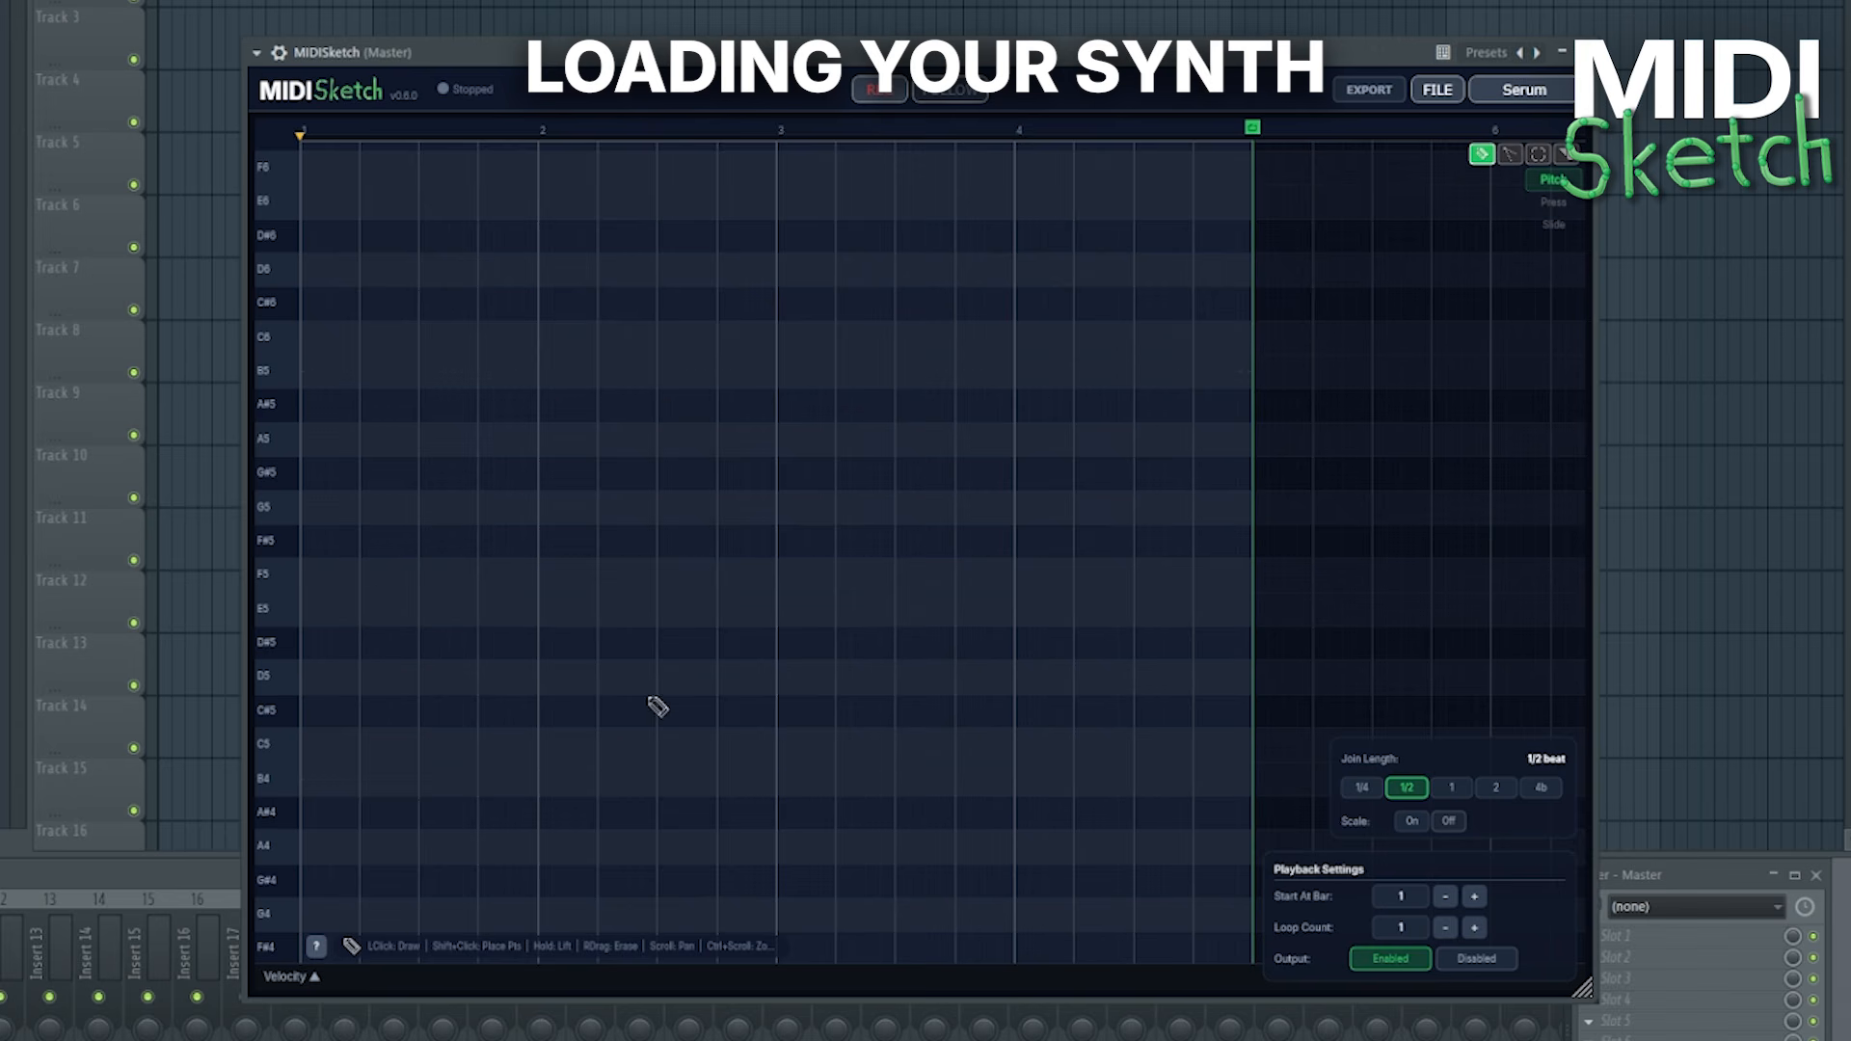
Unload Serum and load Serum 2 as the synth plugin instead
left_click(1525, 89)
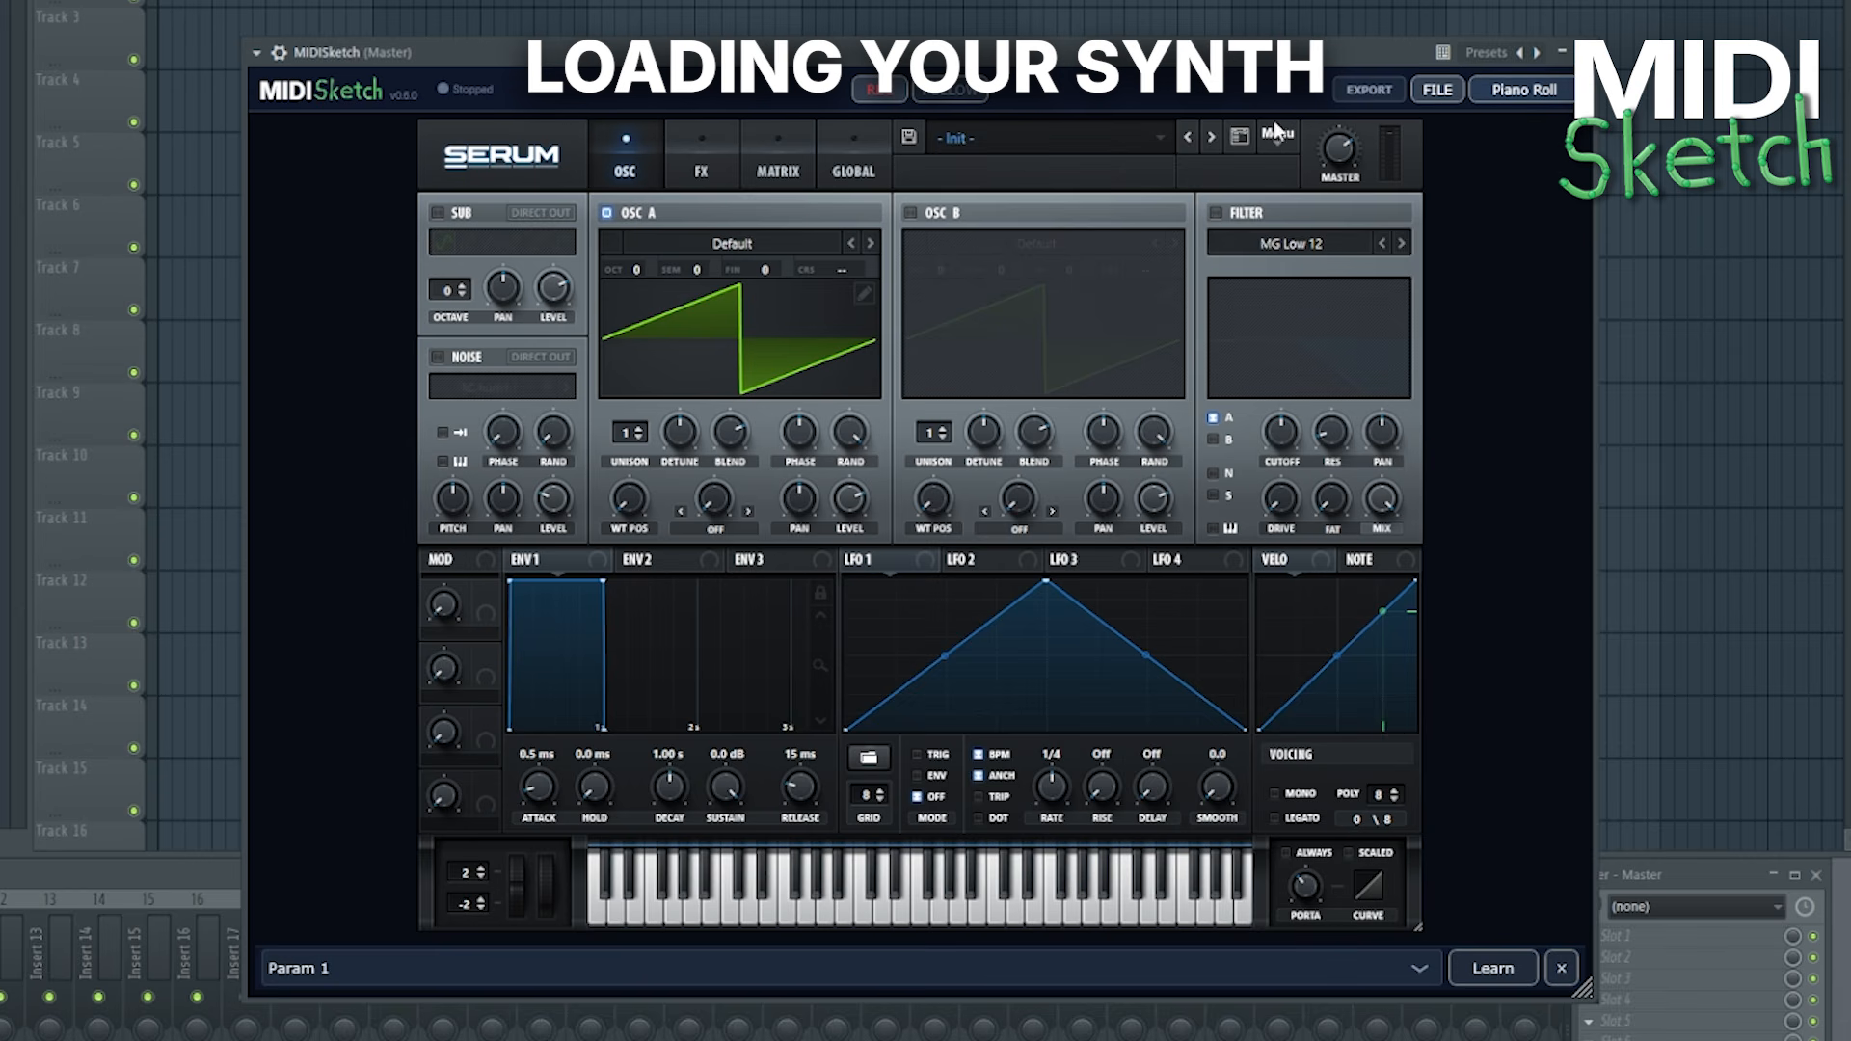
left_click(1516, 94)
left_click(1539, 166)
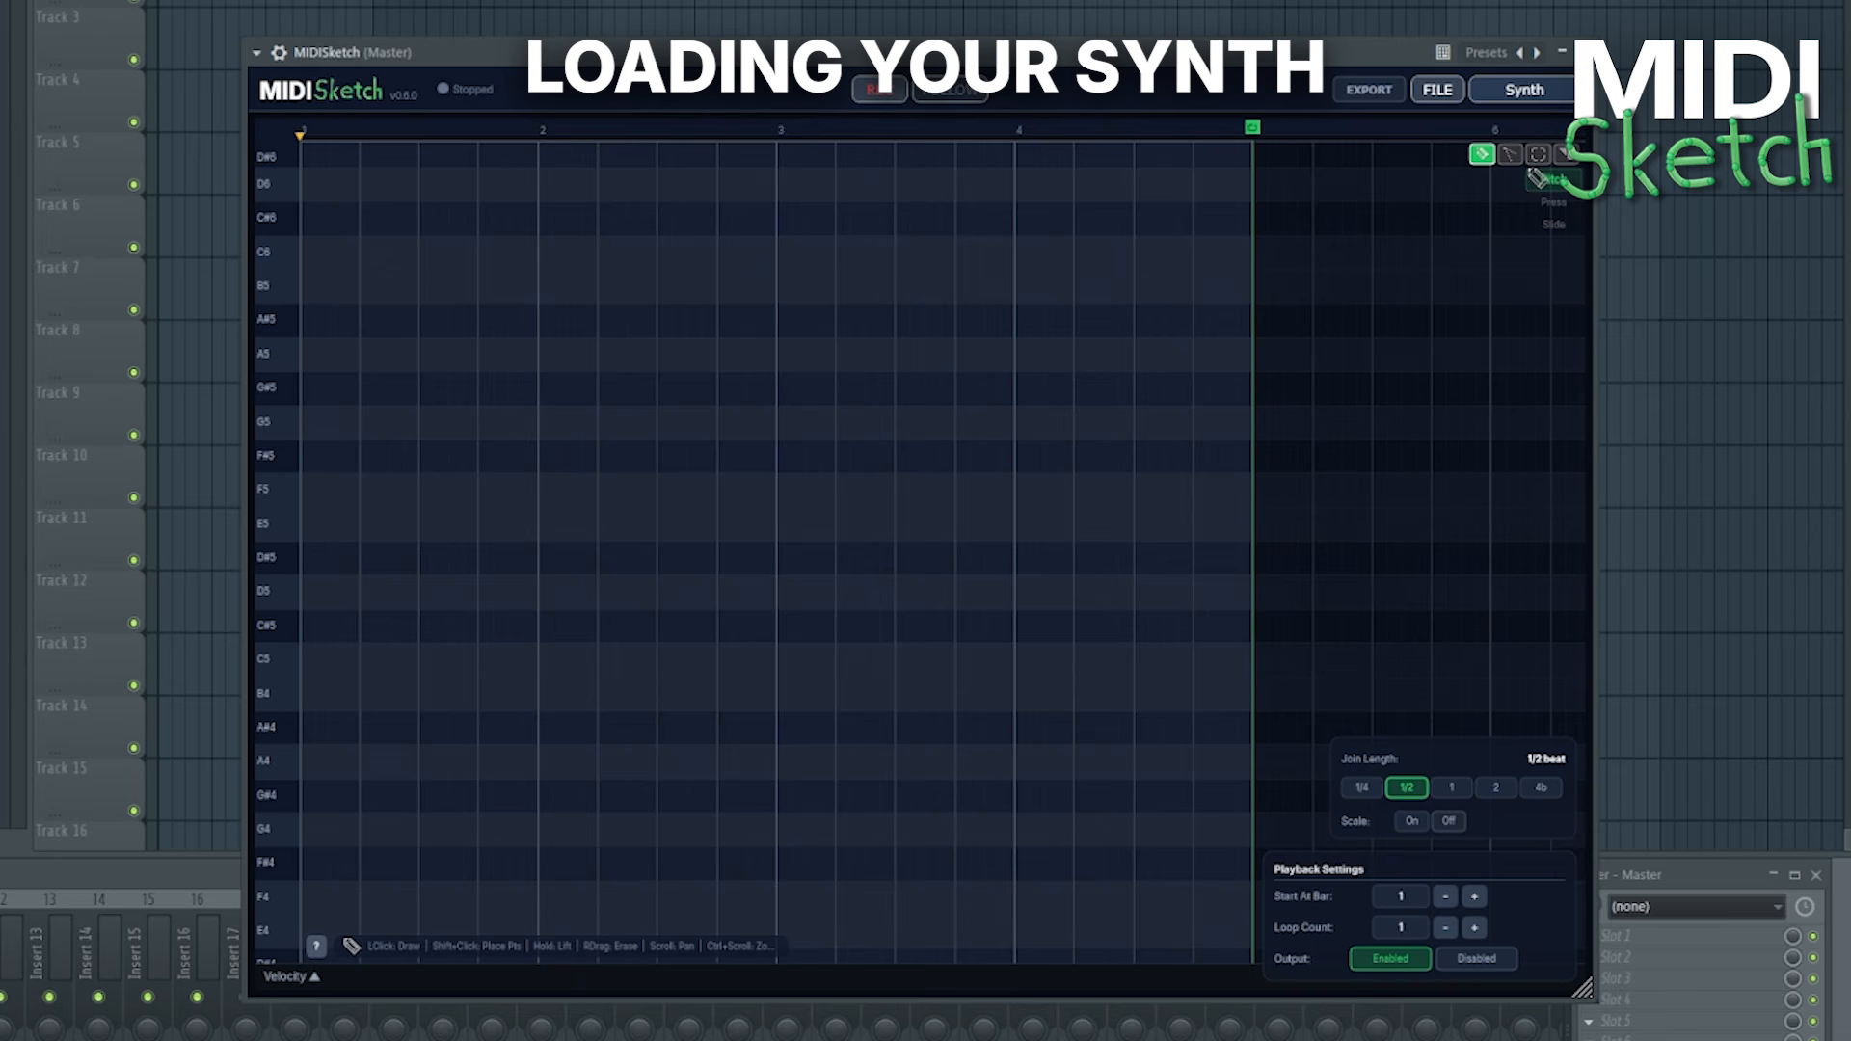
left_click(1521, 95)
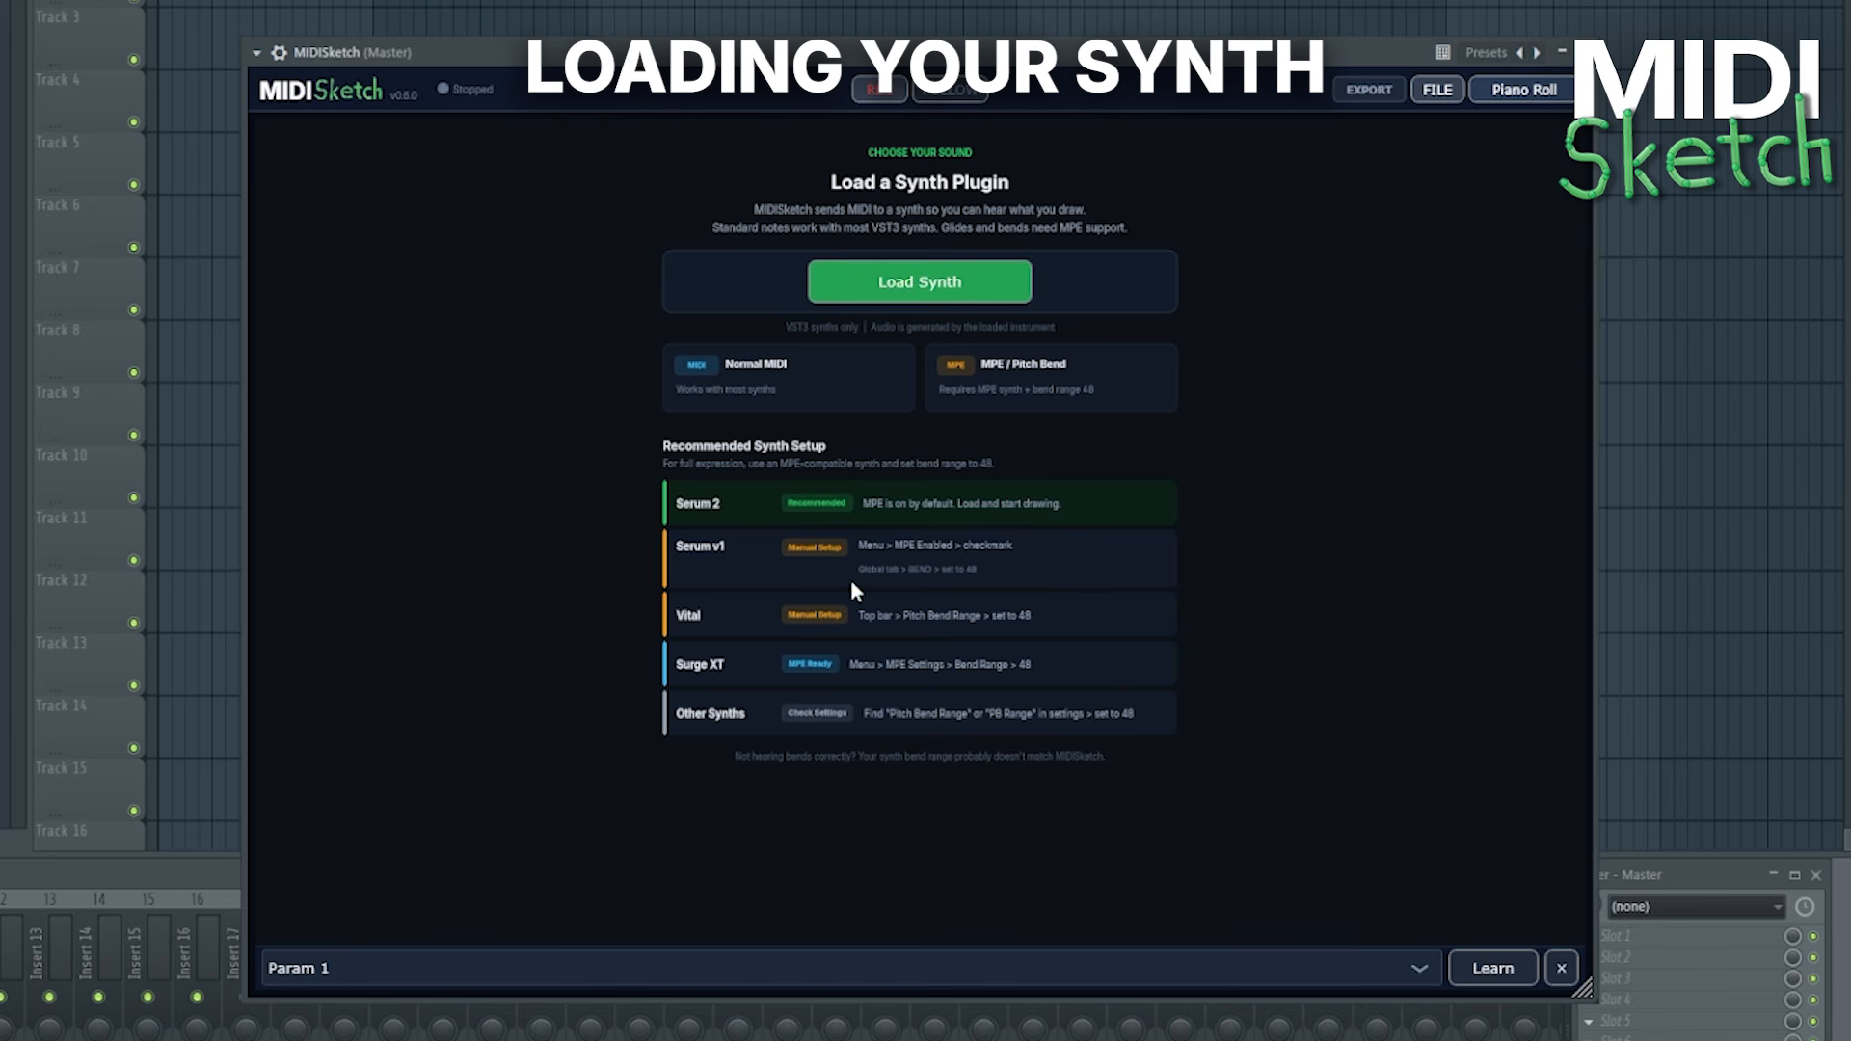
left_click(1522, 92)
left_click(1518, 97)
left_click(967, 291)
left_click(931, 959)
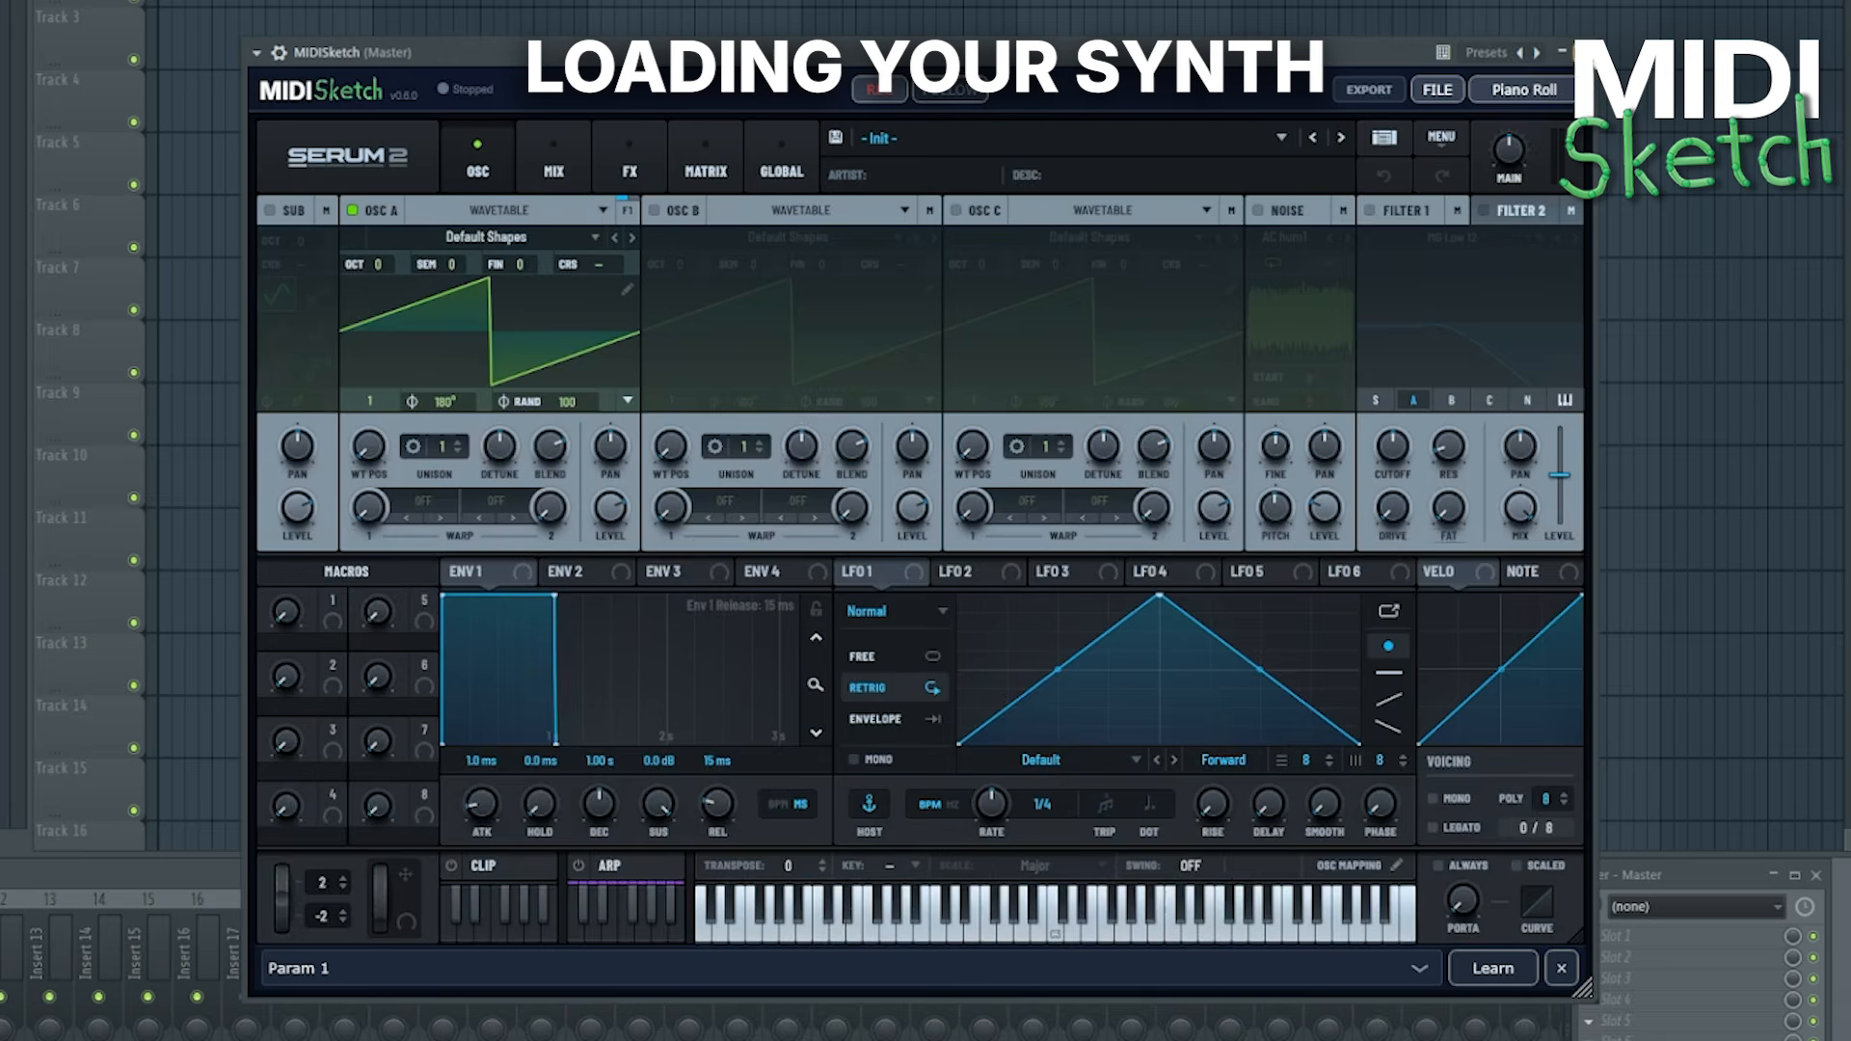
Audition Serum 2 with a note gliding from E5 at bar 1 to B5 just after bar 2, and erase it
left_click(352, 521)
left_click_drag(442, 531, 385, 521)
left_click_drag(547, 528, 712, 422)
key("space")
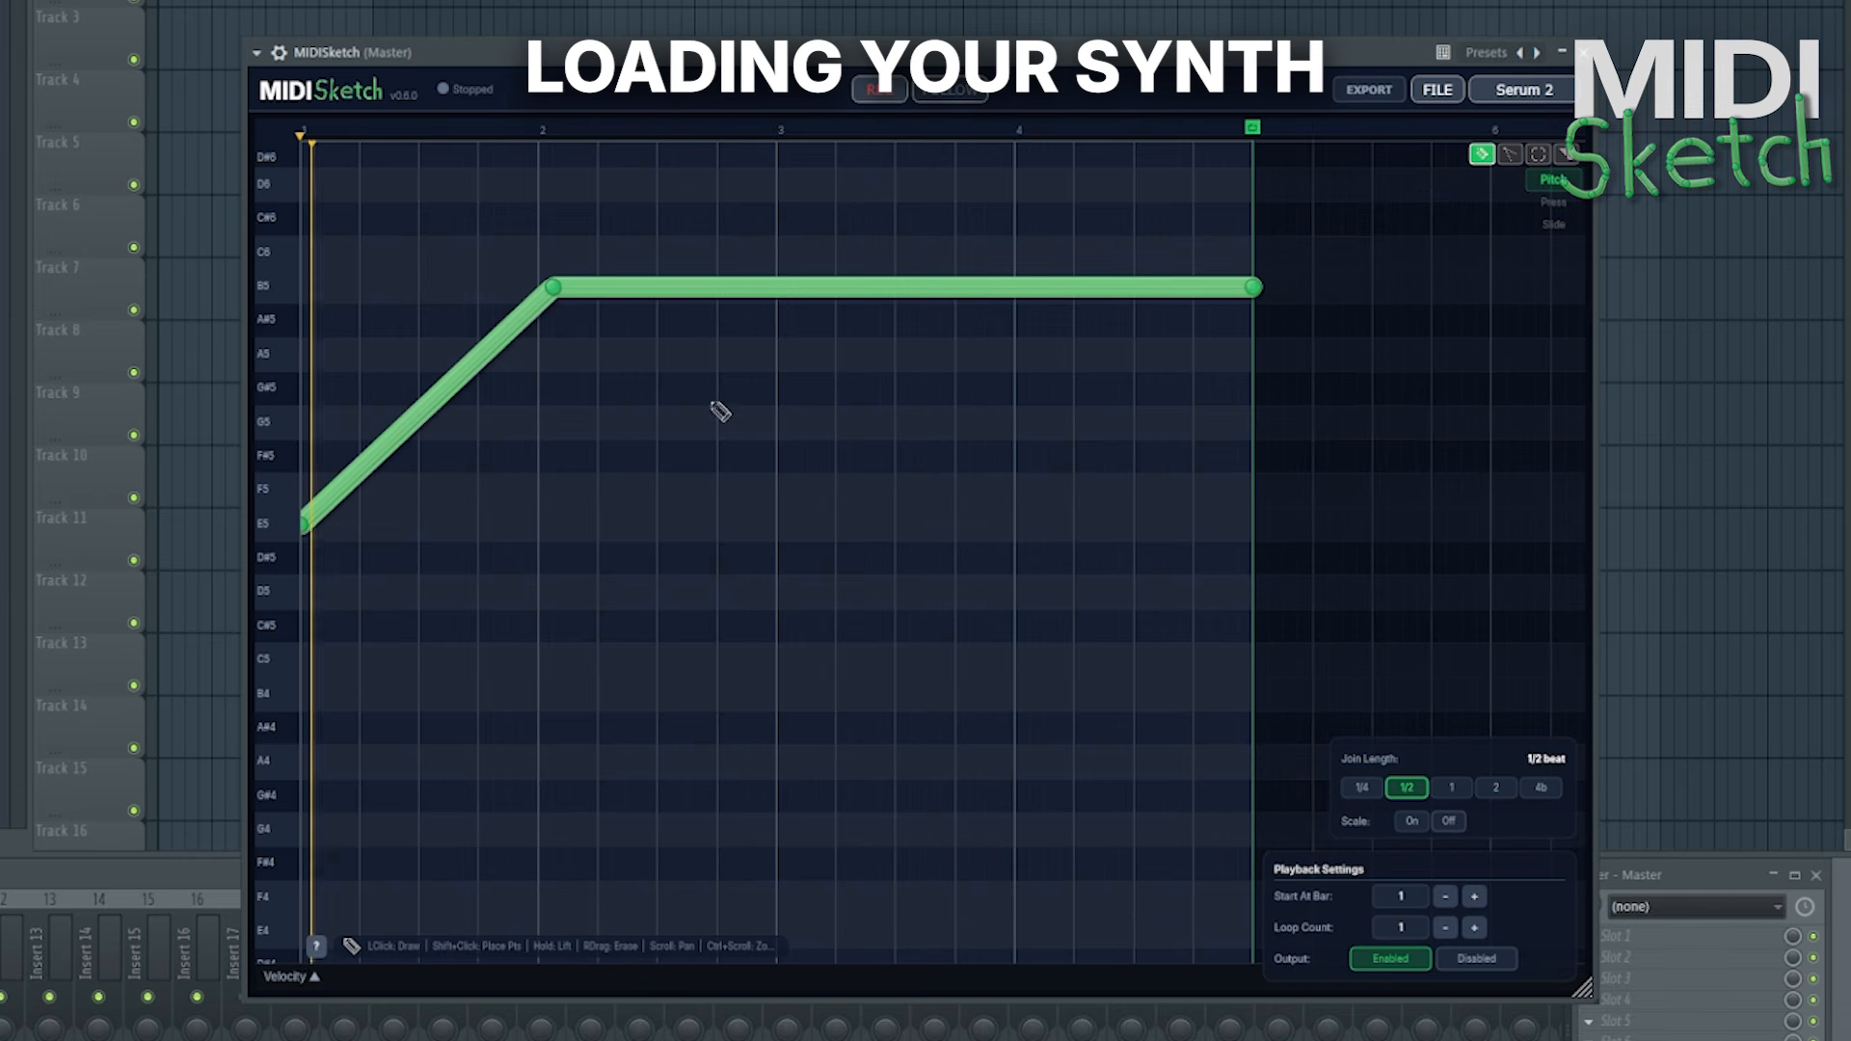
right_click(638, 293)
scroll(849, 496, "down", 3)
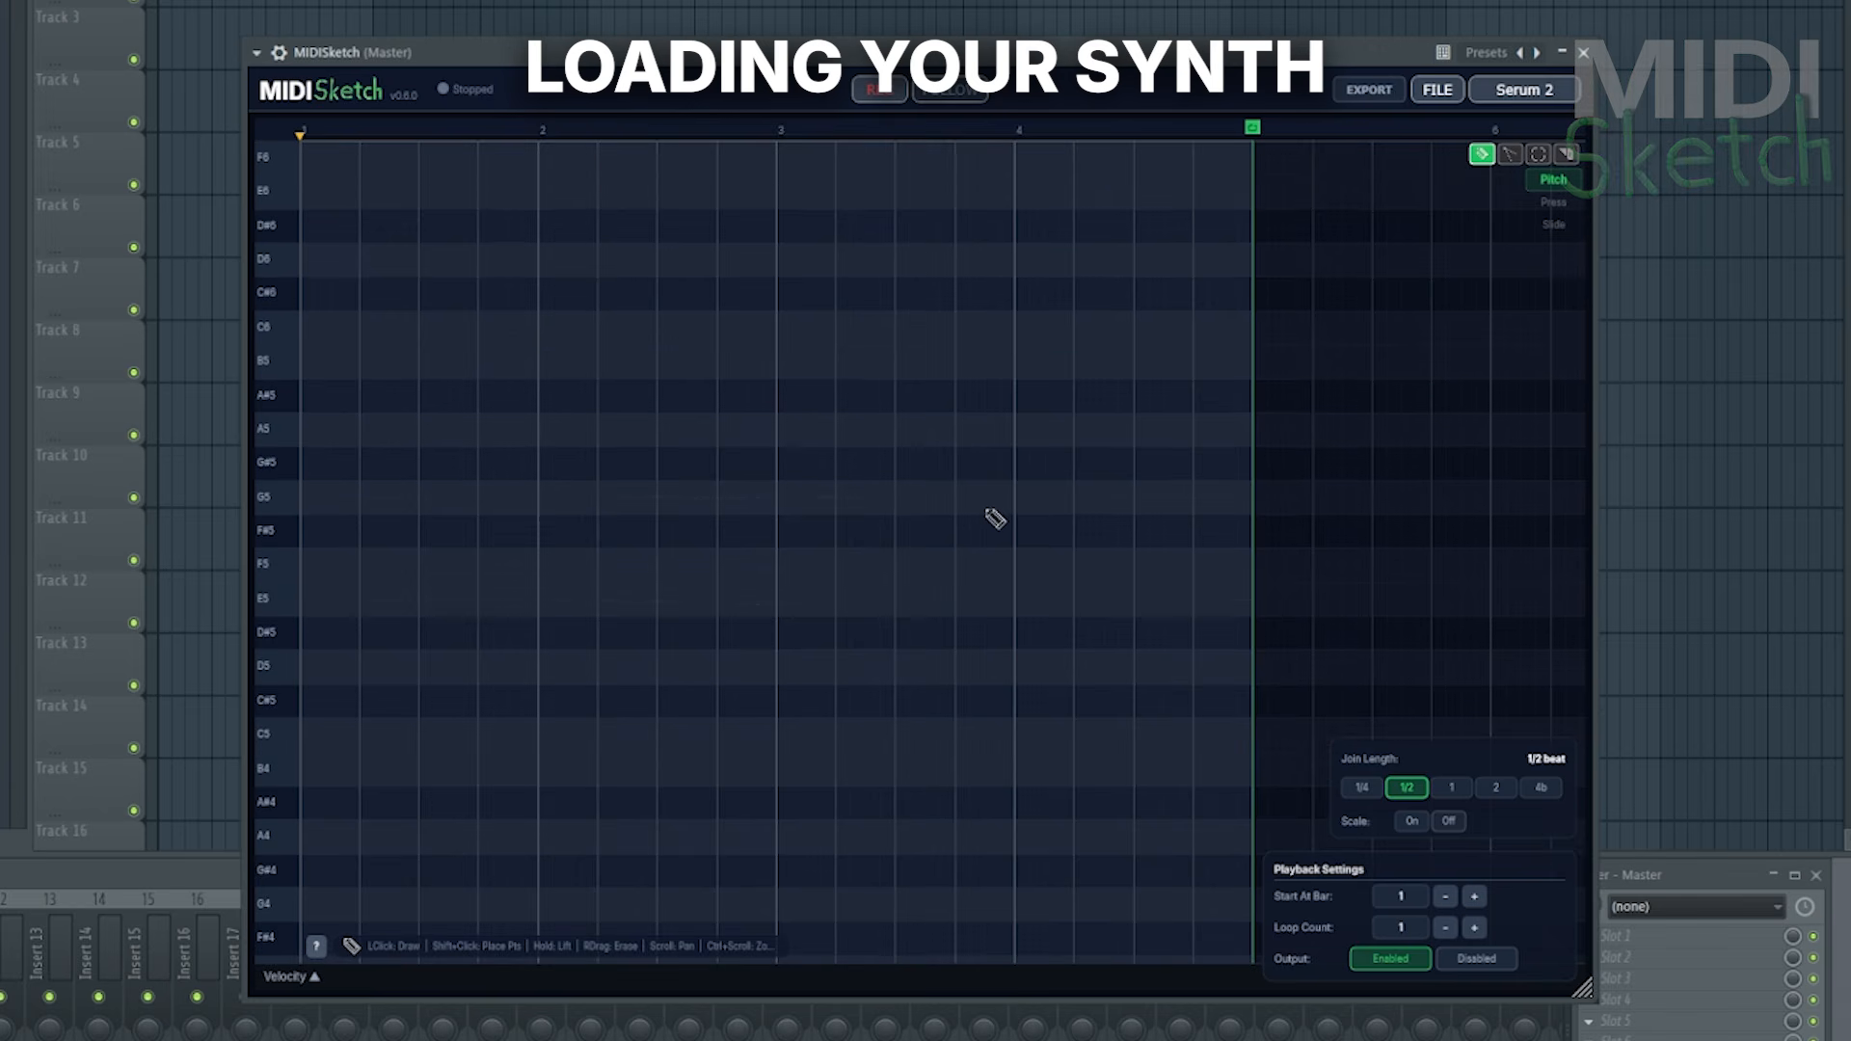
Reload Serum 2 from the synth plugin page and return to the empty piano roll
left_click(1529, 90)
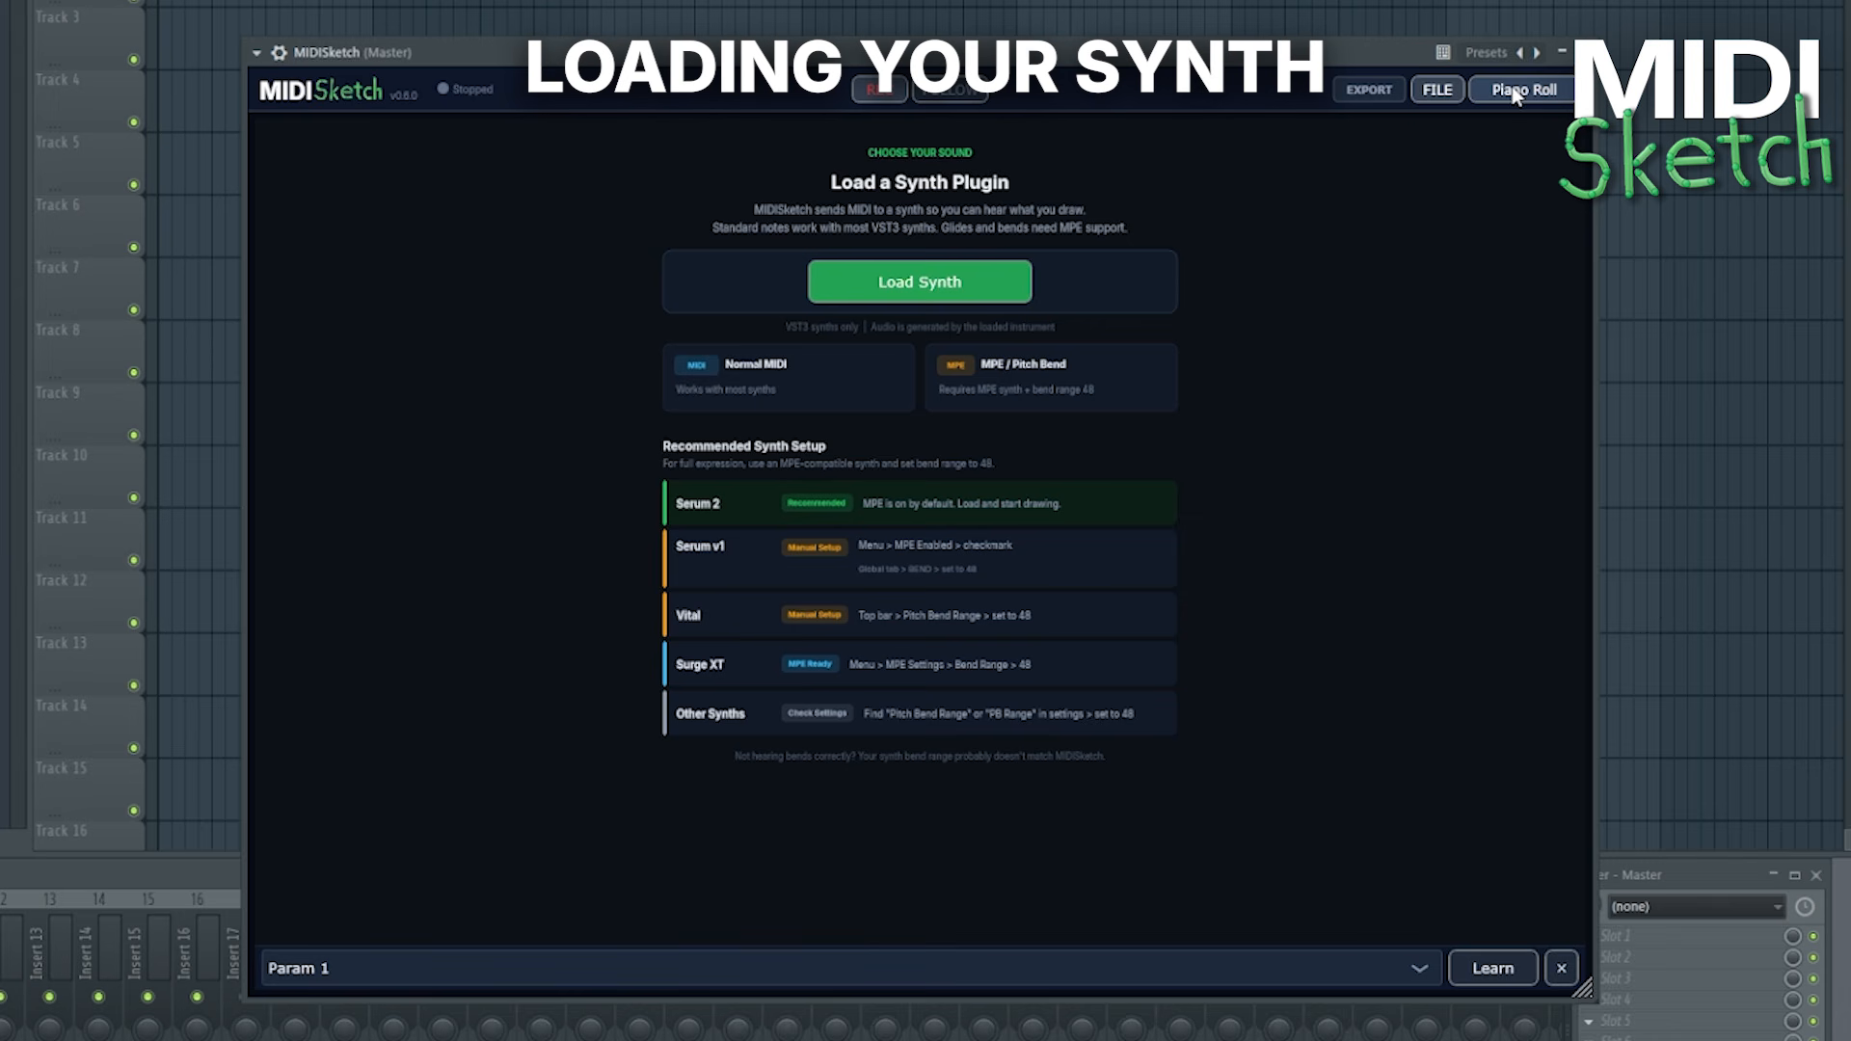
left_click(987, 289)
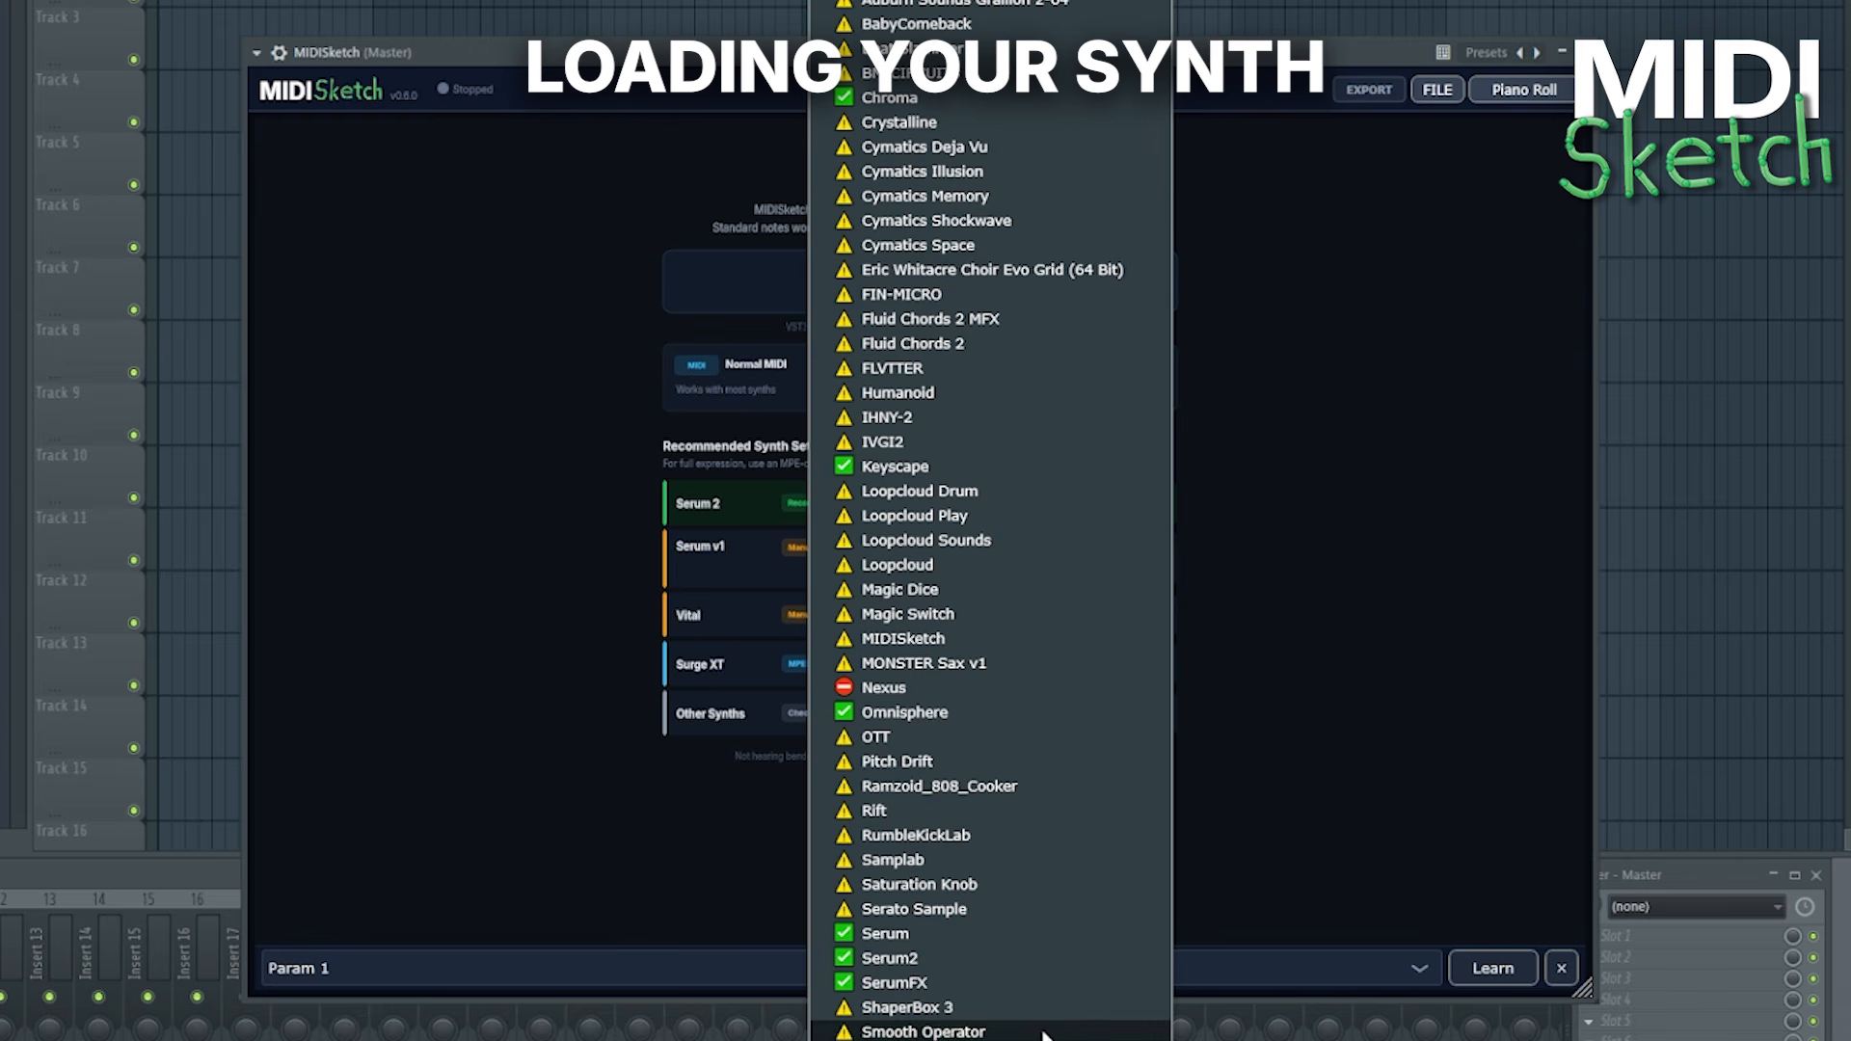
left_click(975, 959)
left_click(1542, 100)
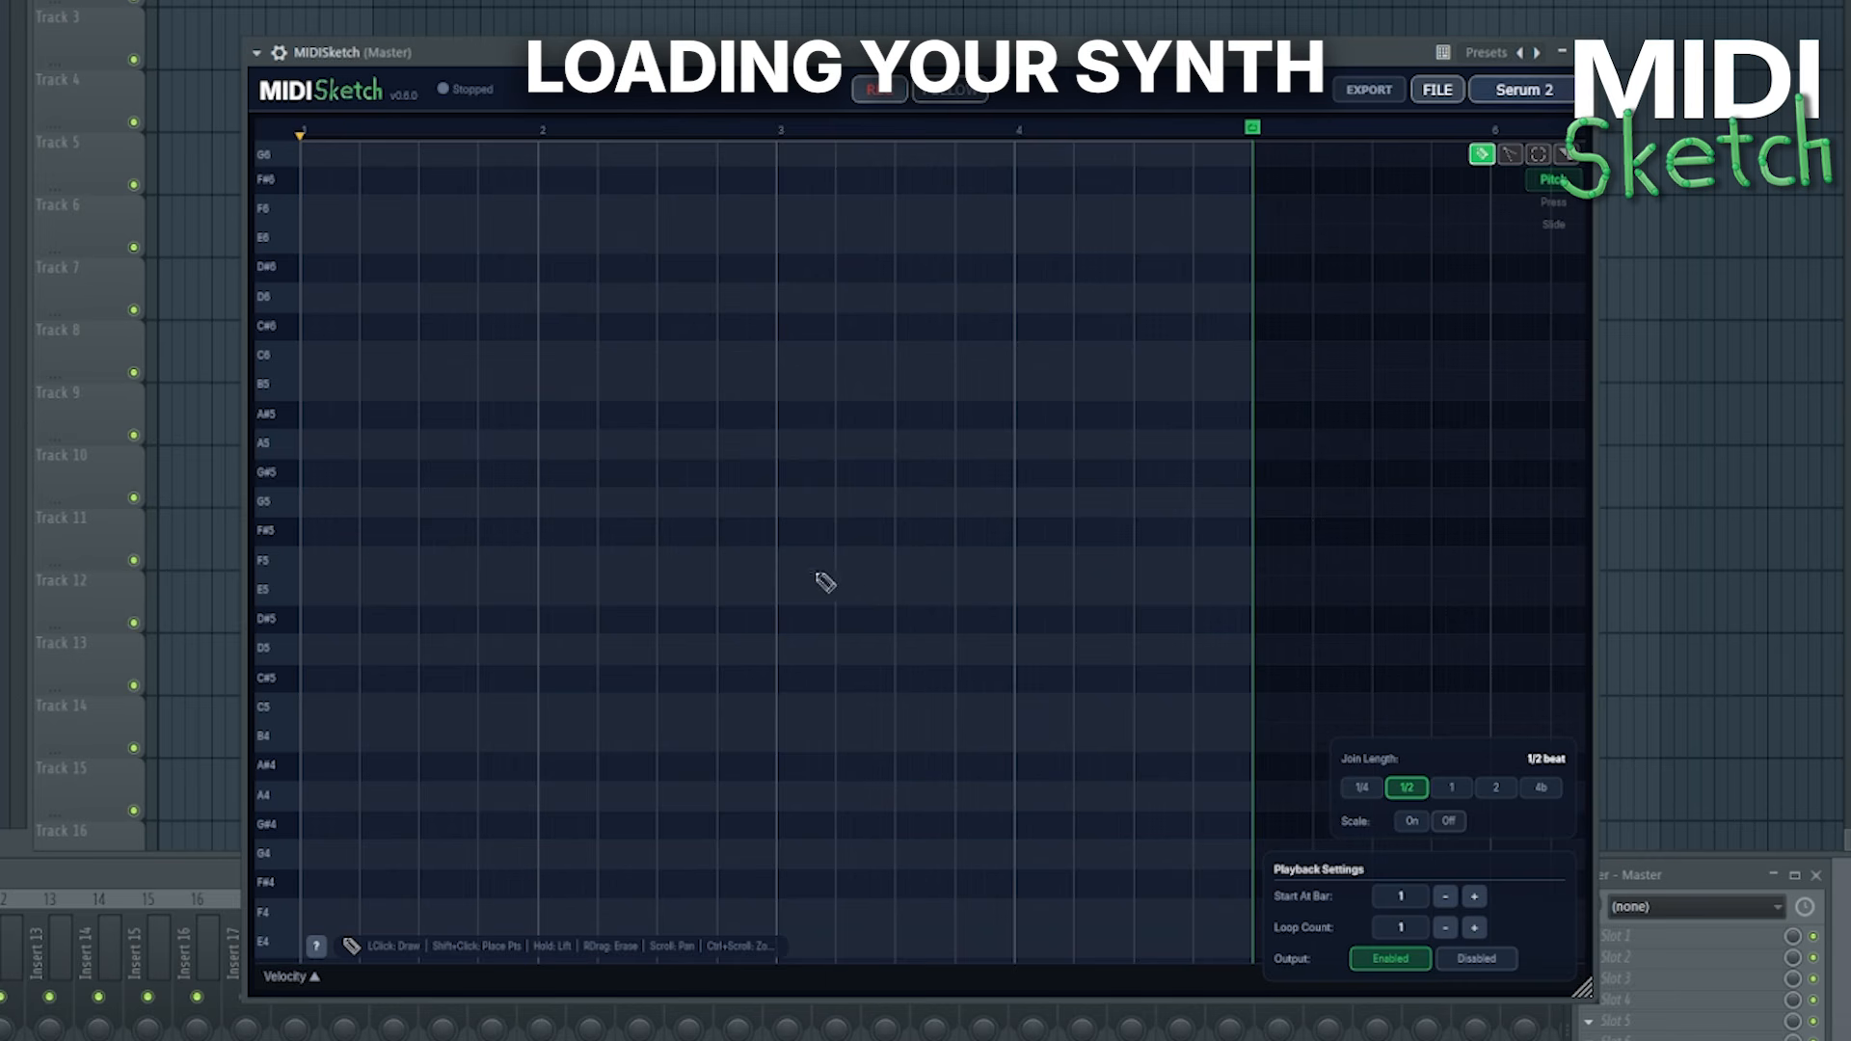
Open the help for the piano roll controls
scroll(686, 602, "down", 1)
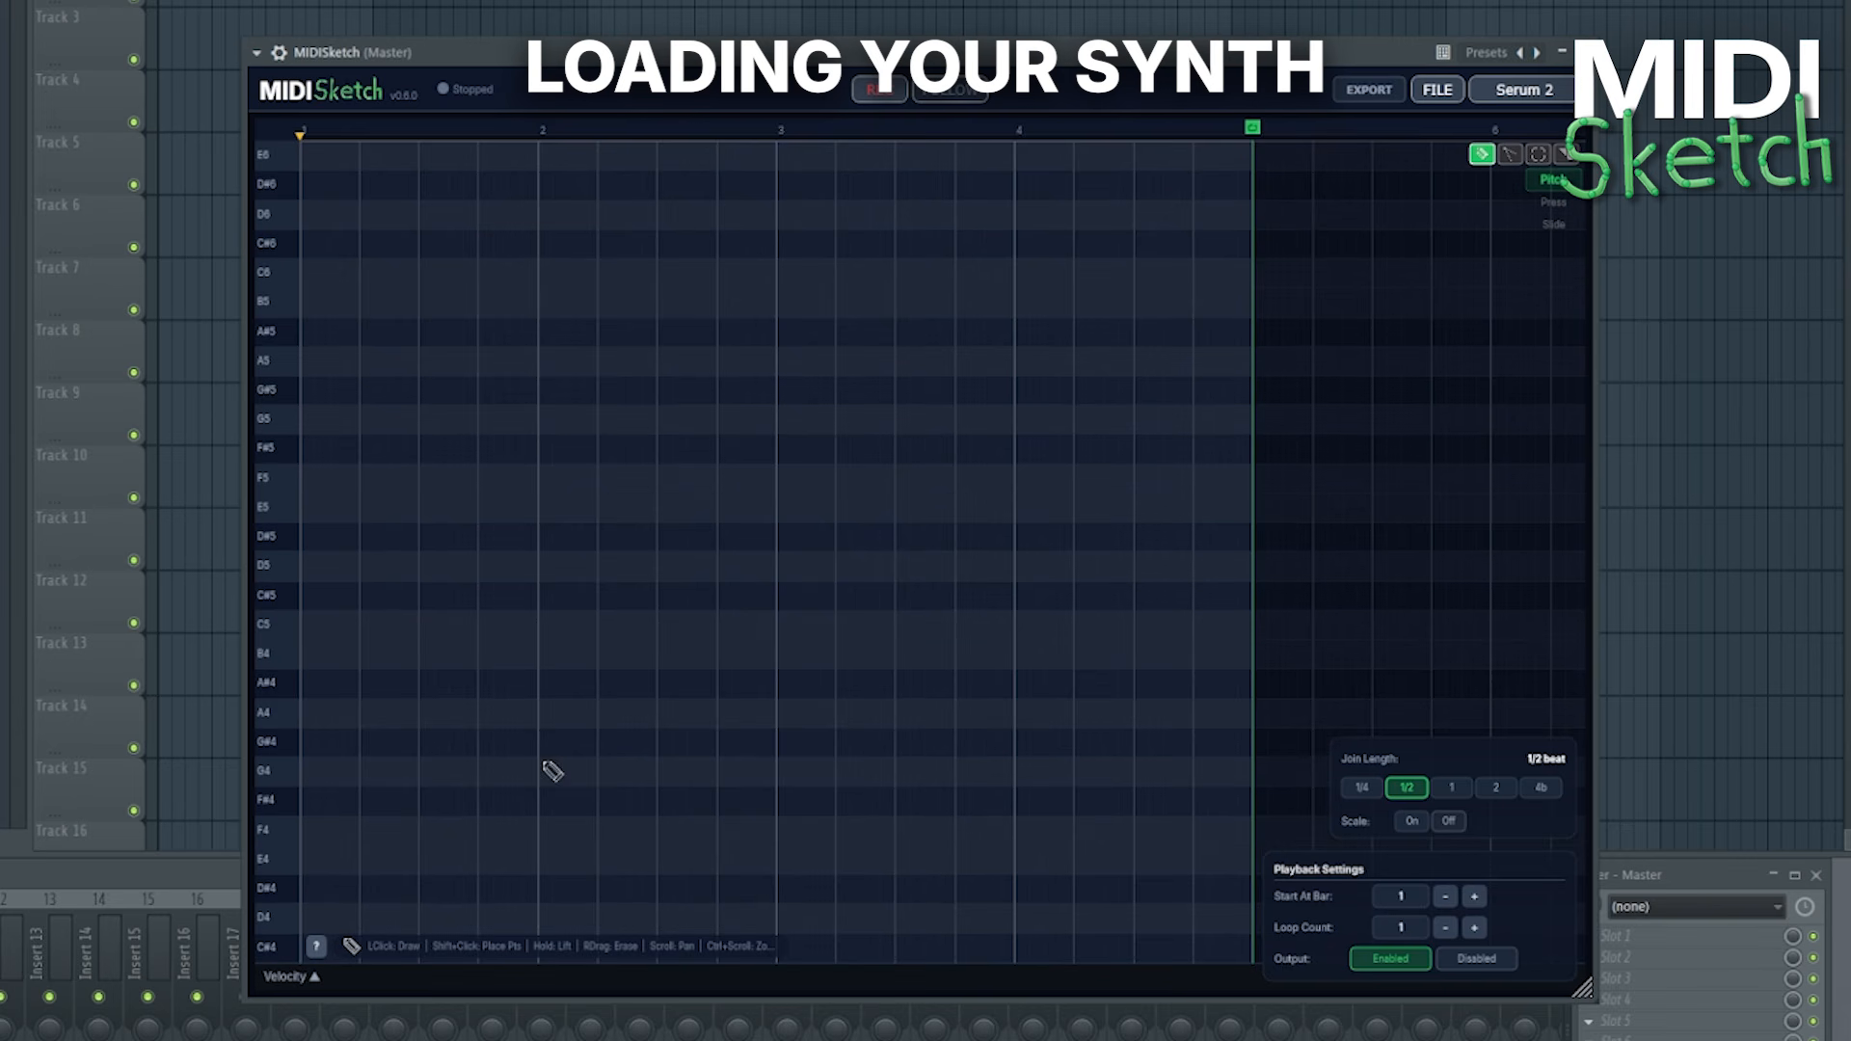
left_click(316, 949)
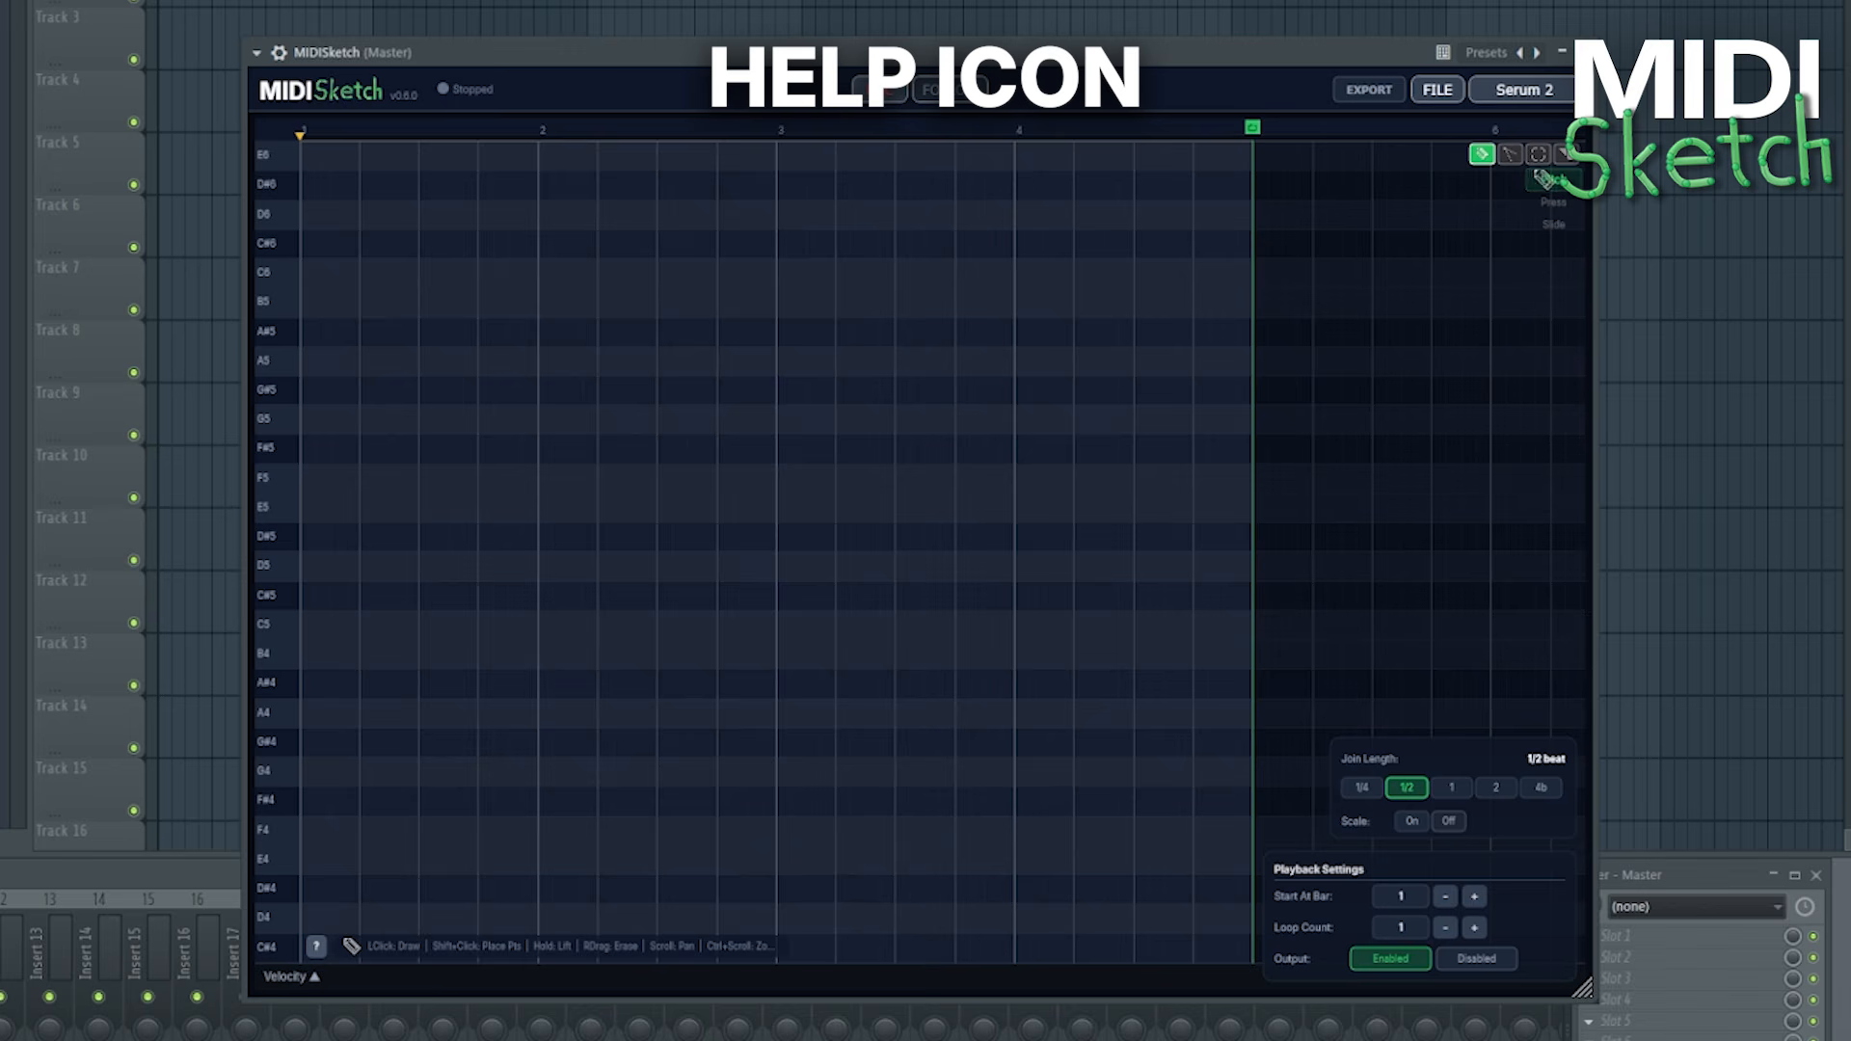
left_click(1539, 155)
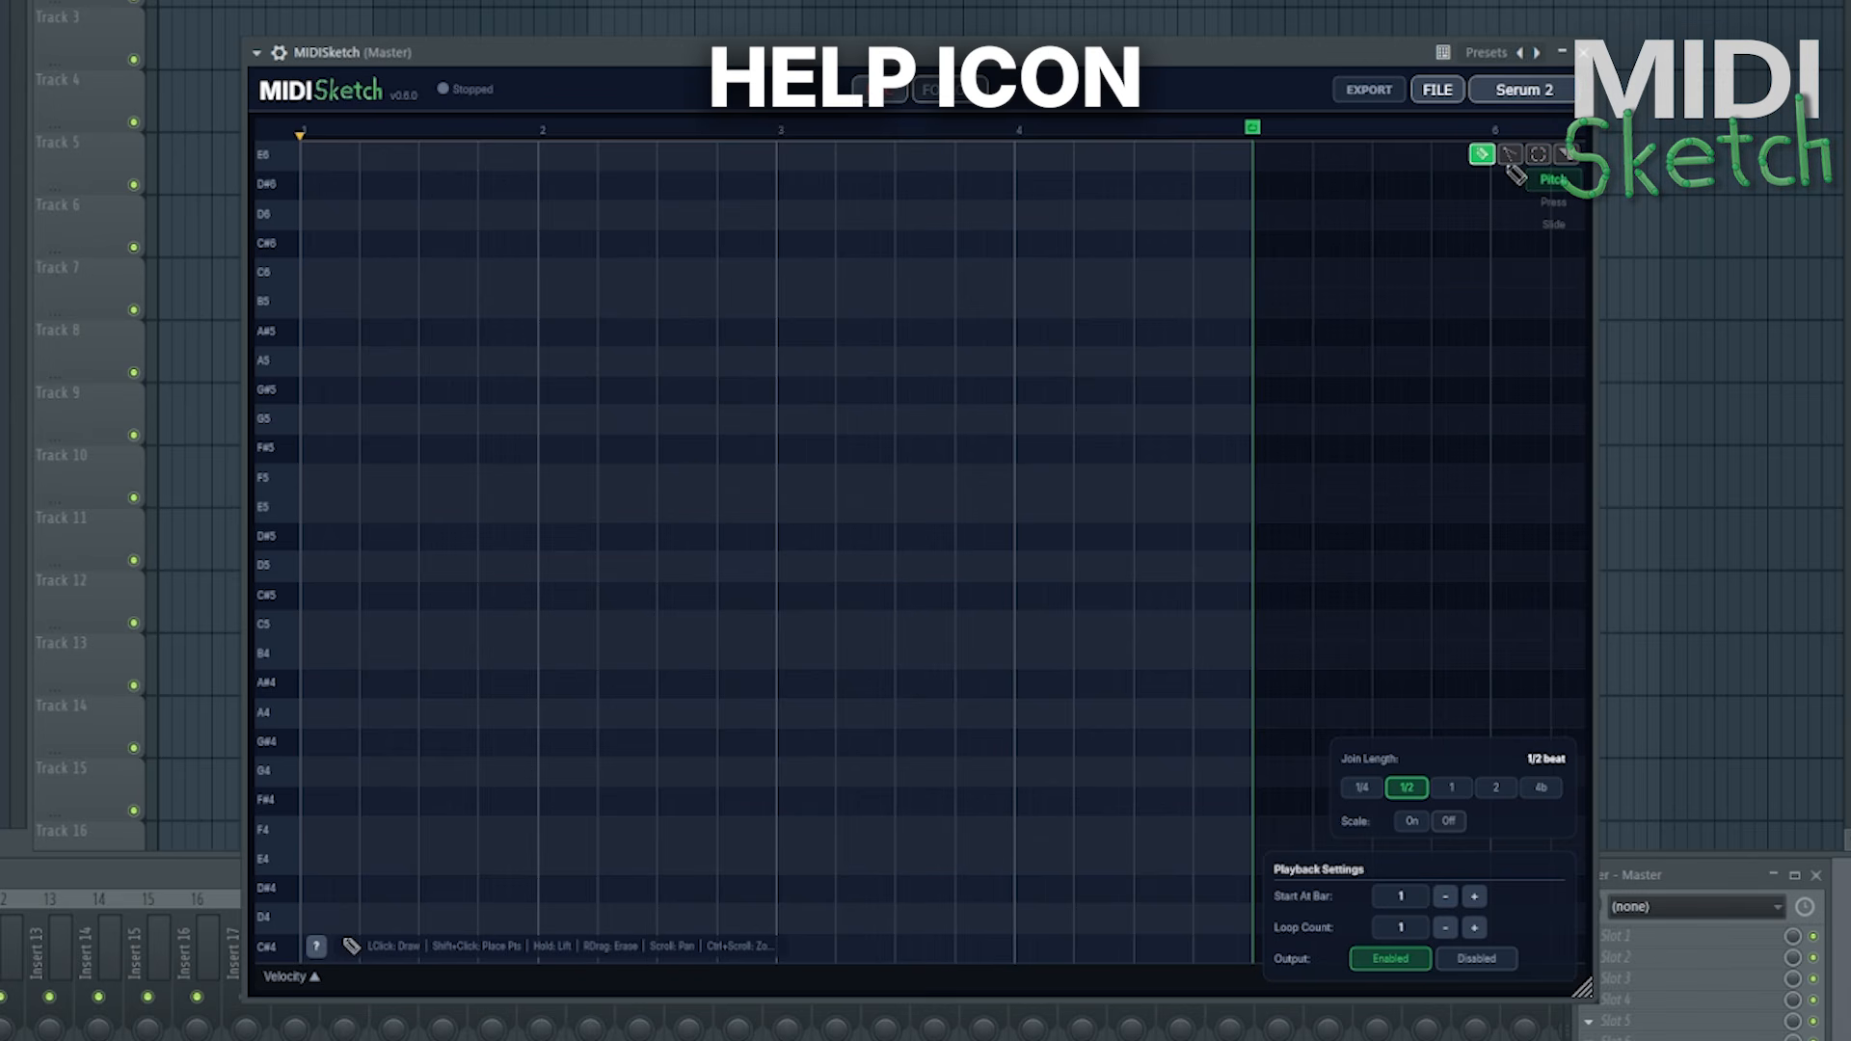
left_click(315, 946)
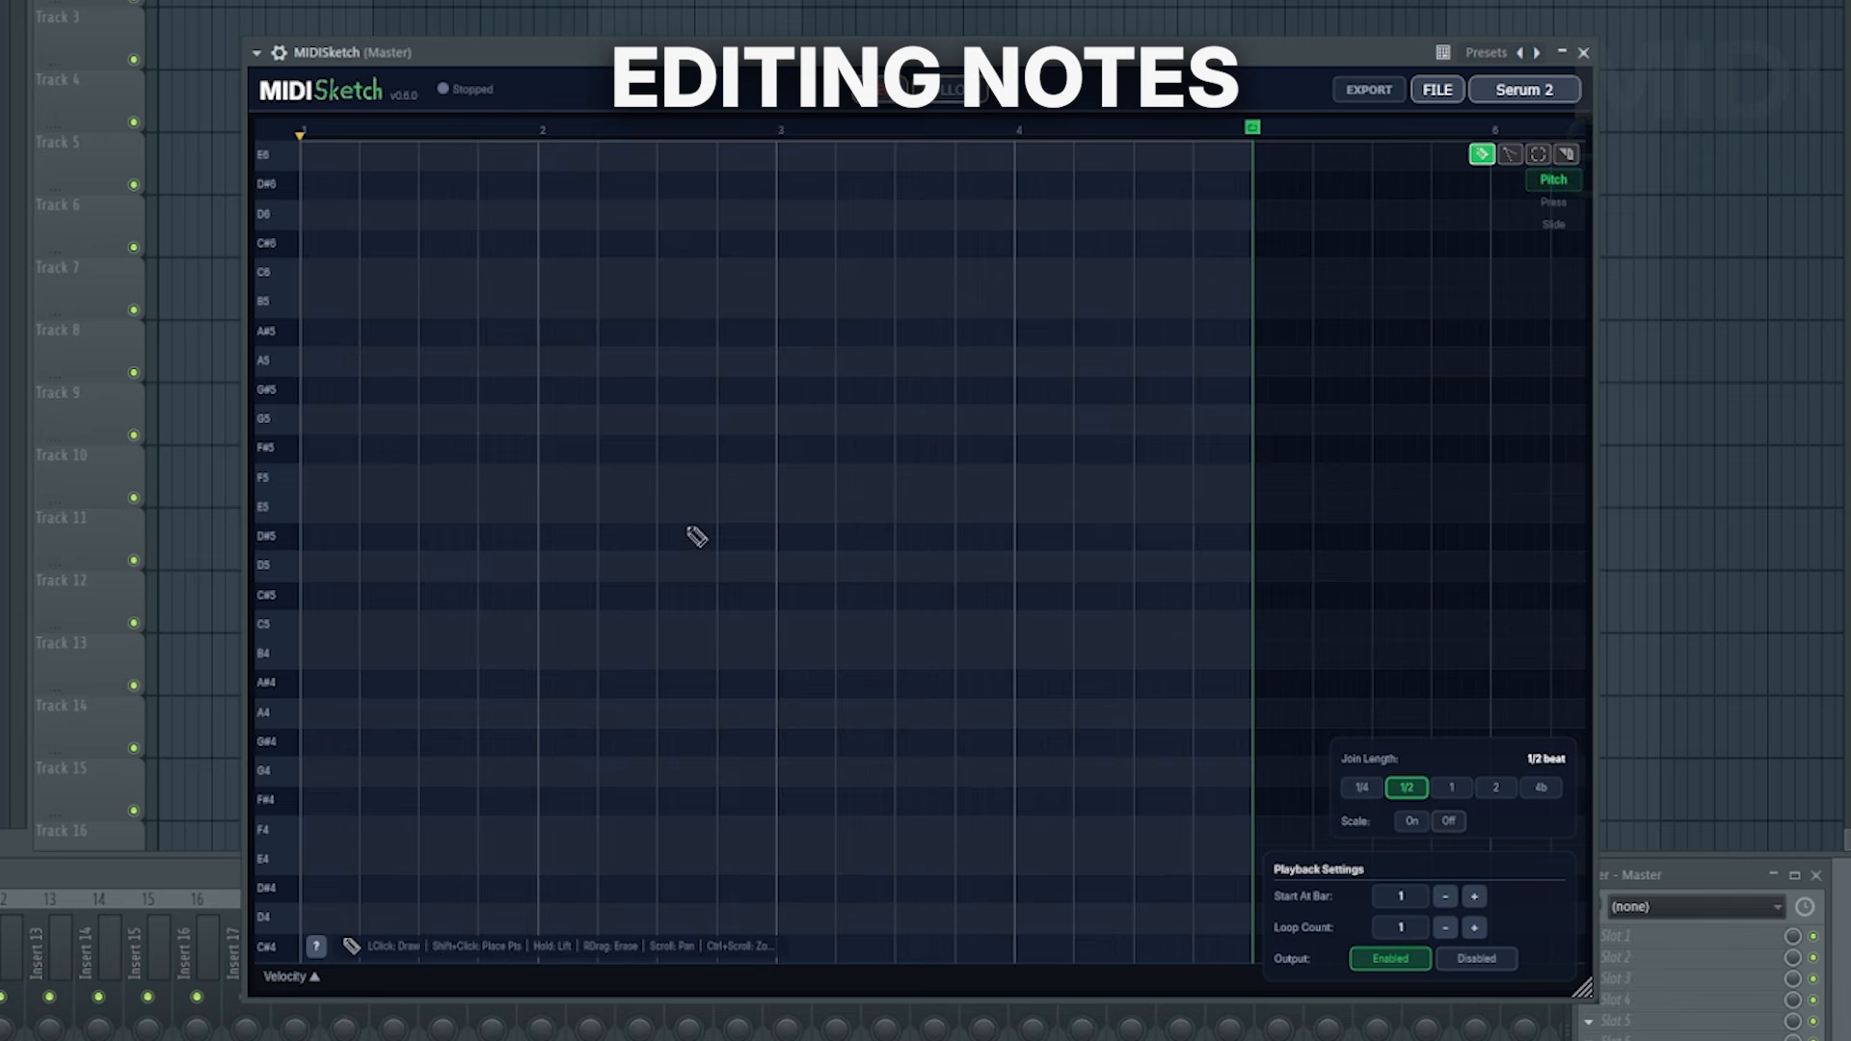
scroll(848, 386, "down", 1)
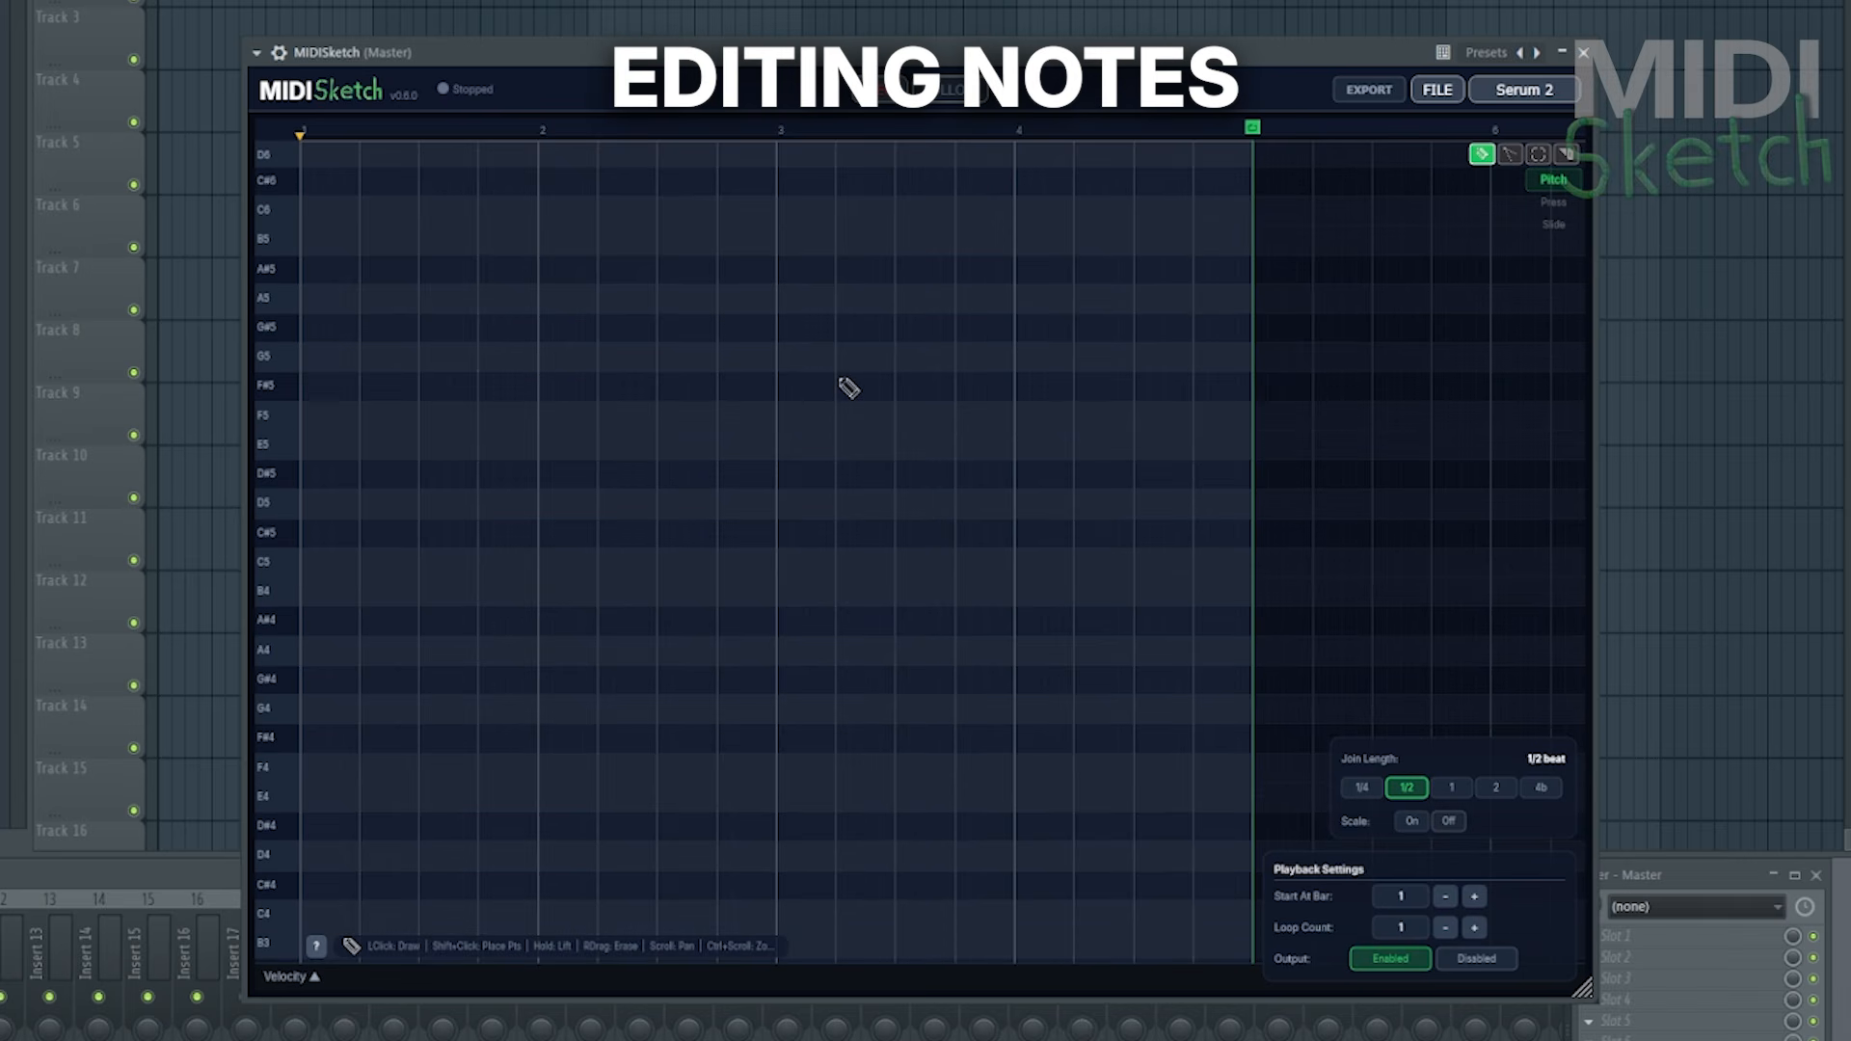
scroll(482, 496, "up", 1)
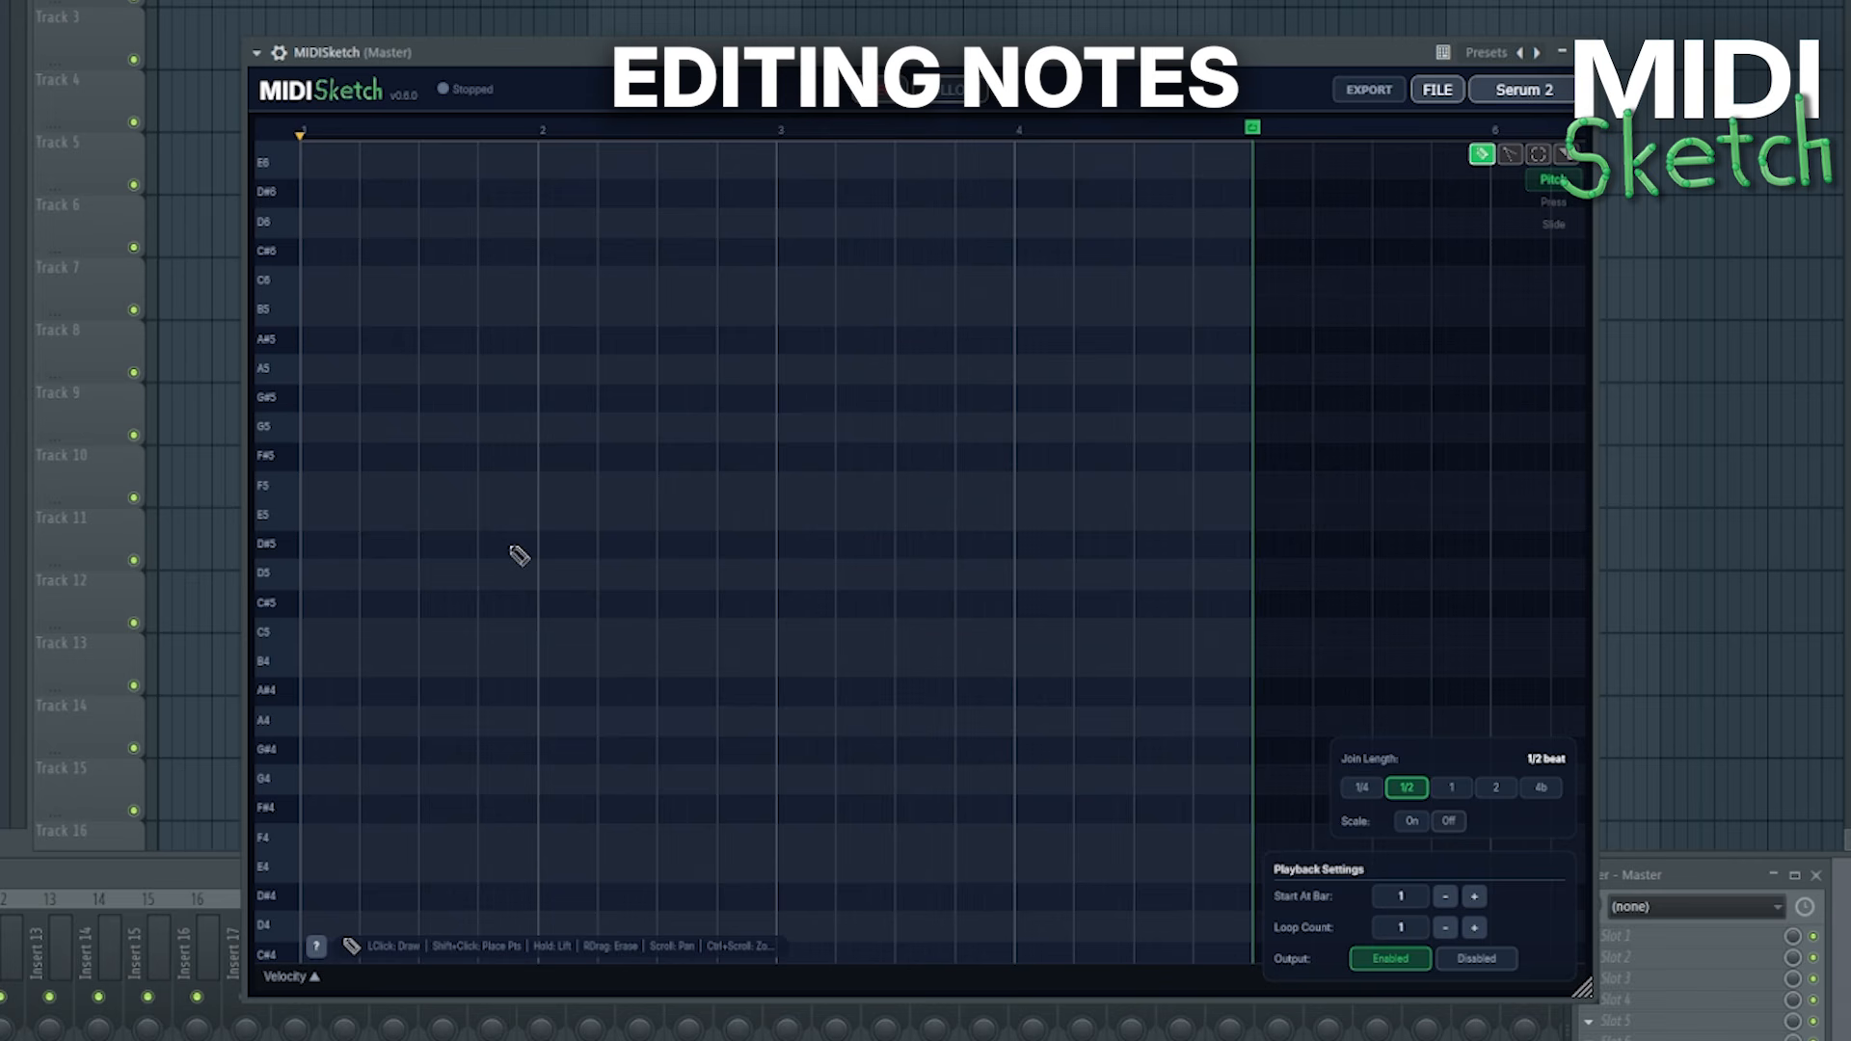
scroll(648, 438, "down", 3)
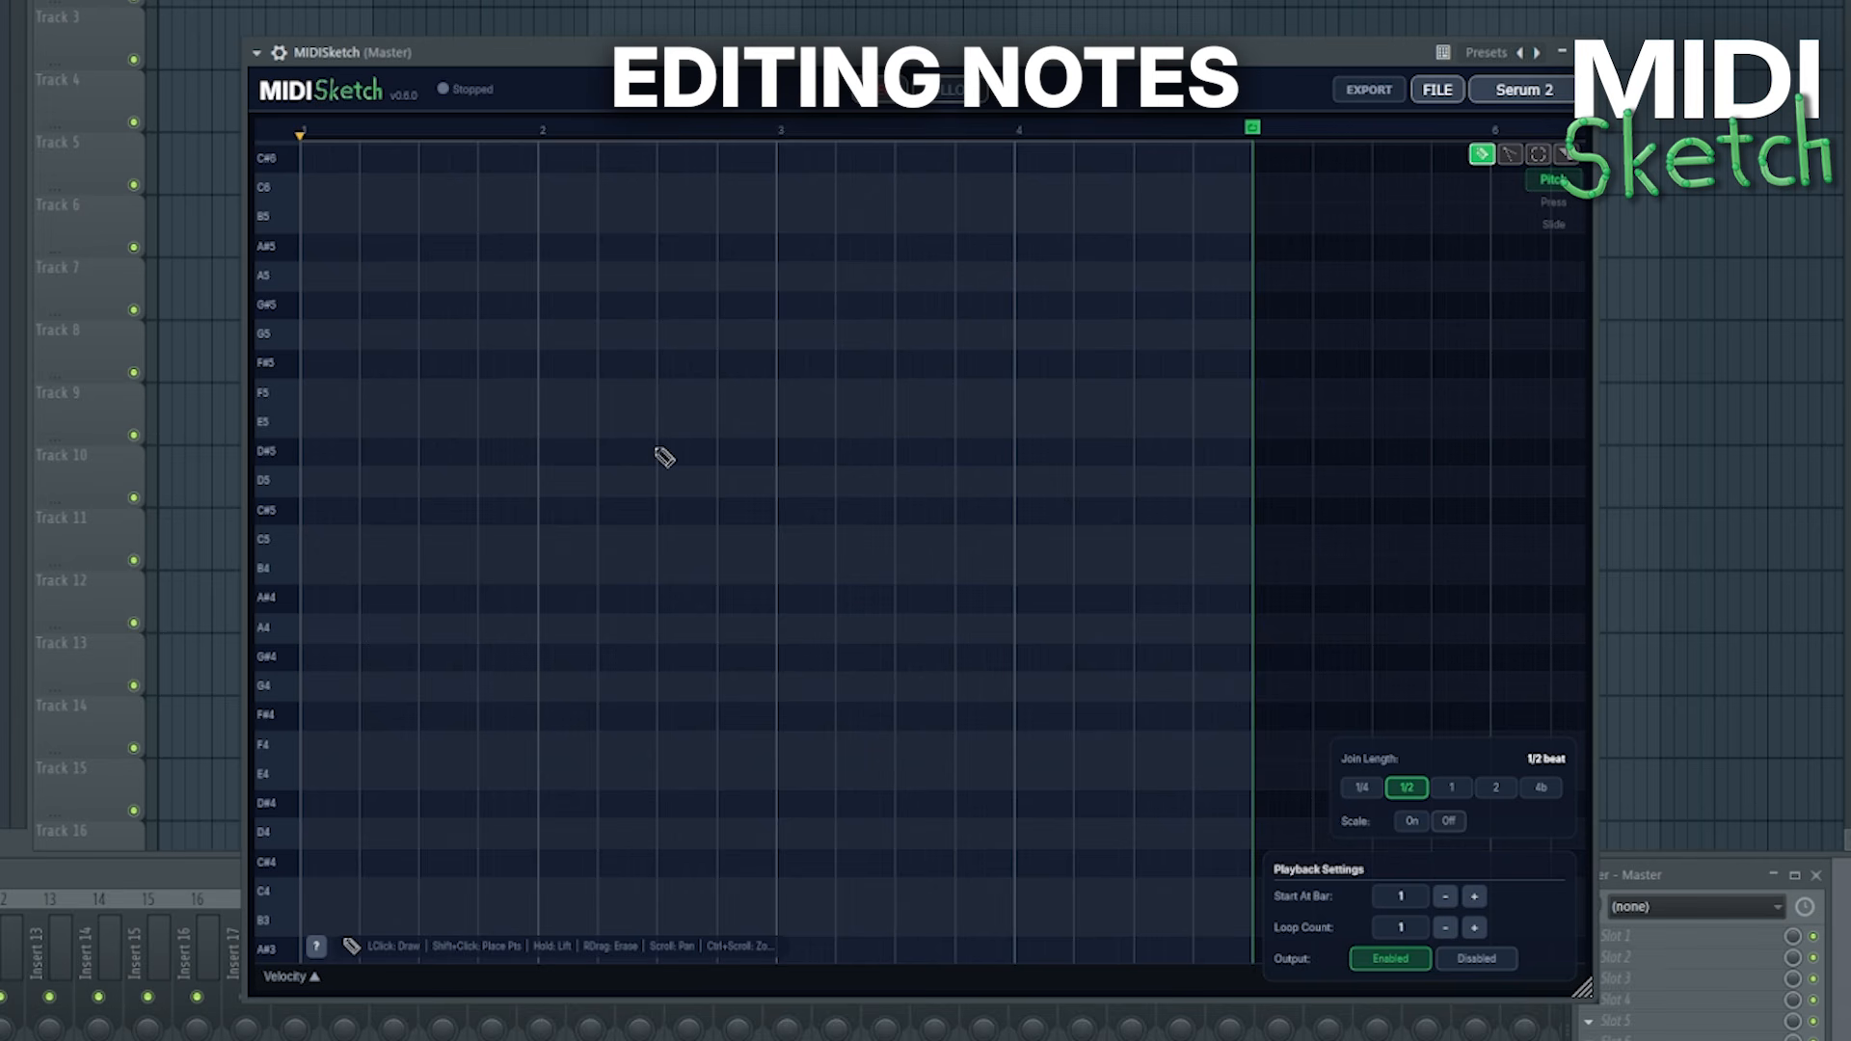
scroll(653, 541, "up", 3)
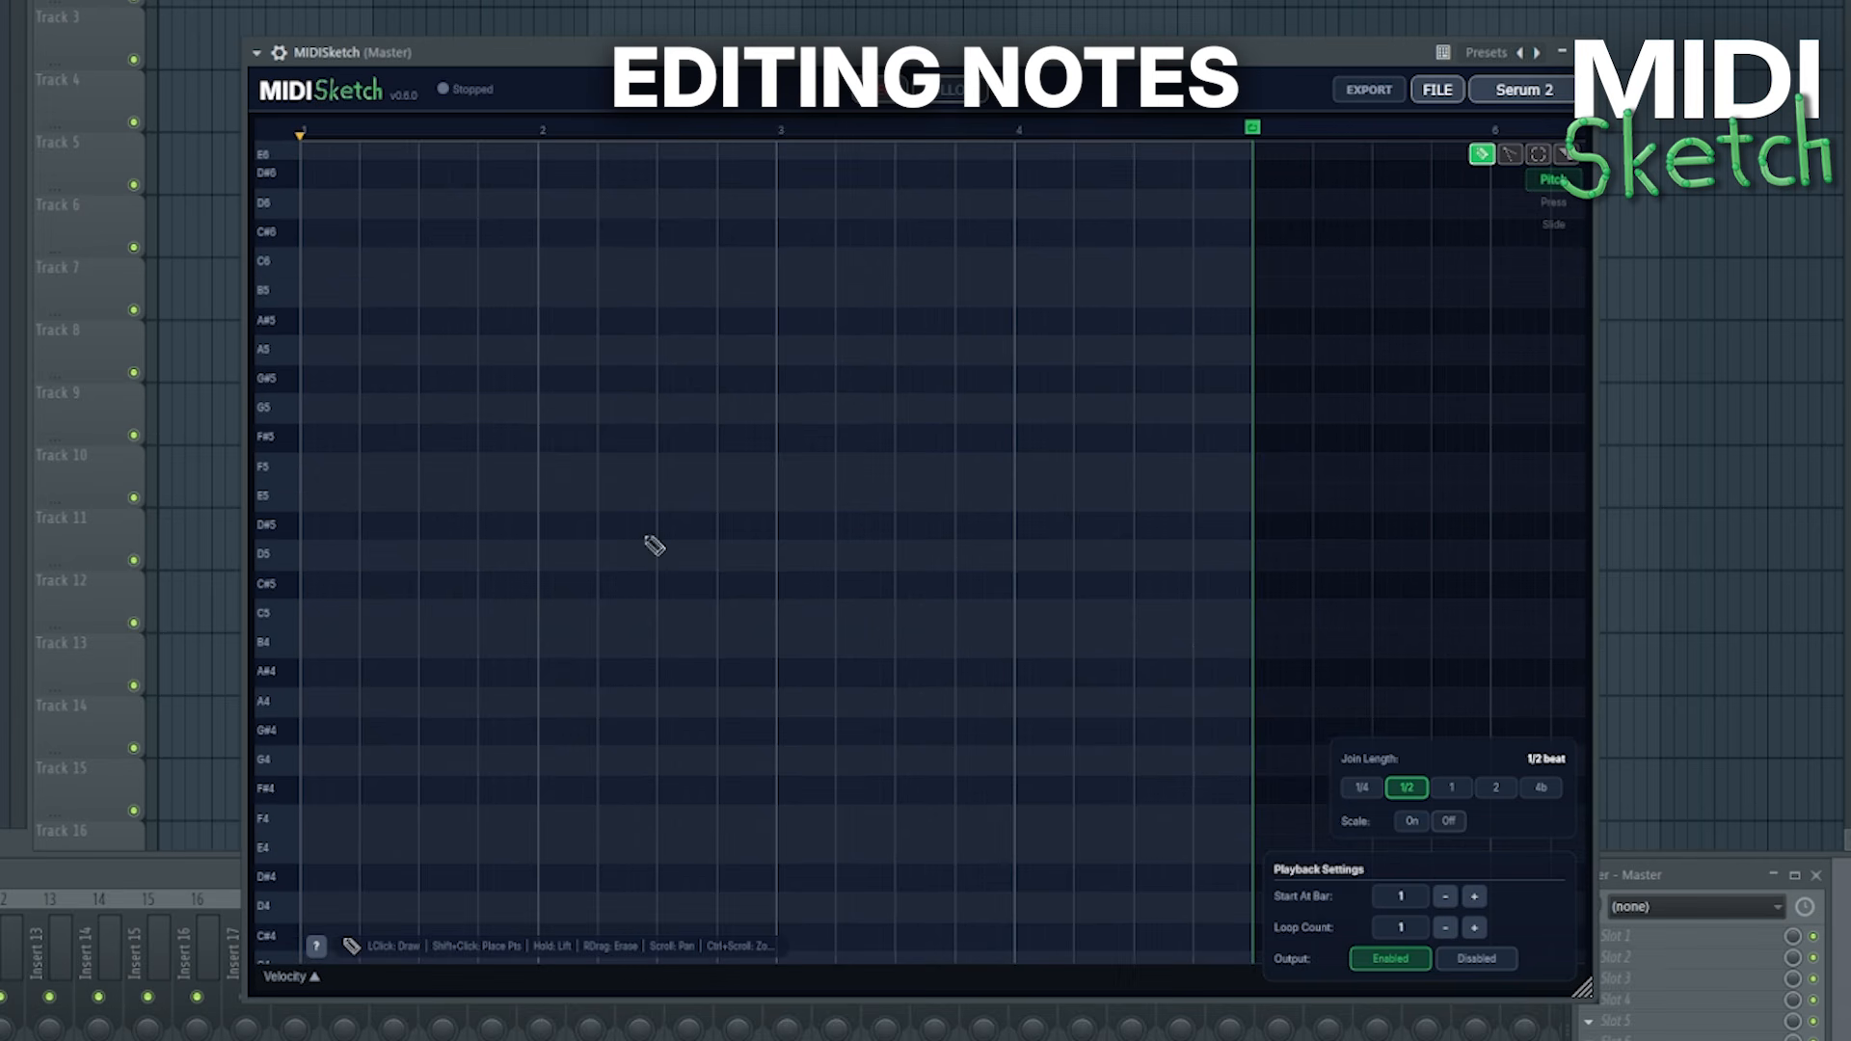
Place an A5 note at bar 1 shortened to end at bar 3, and add a D#5 note of the same length
left_click(301, 353)
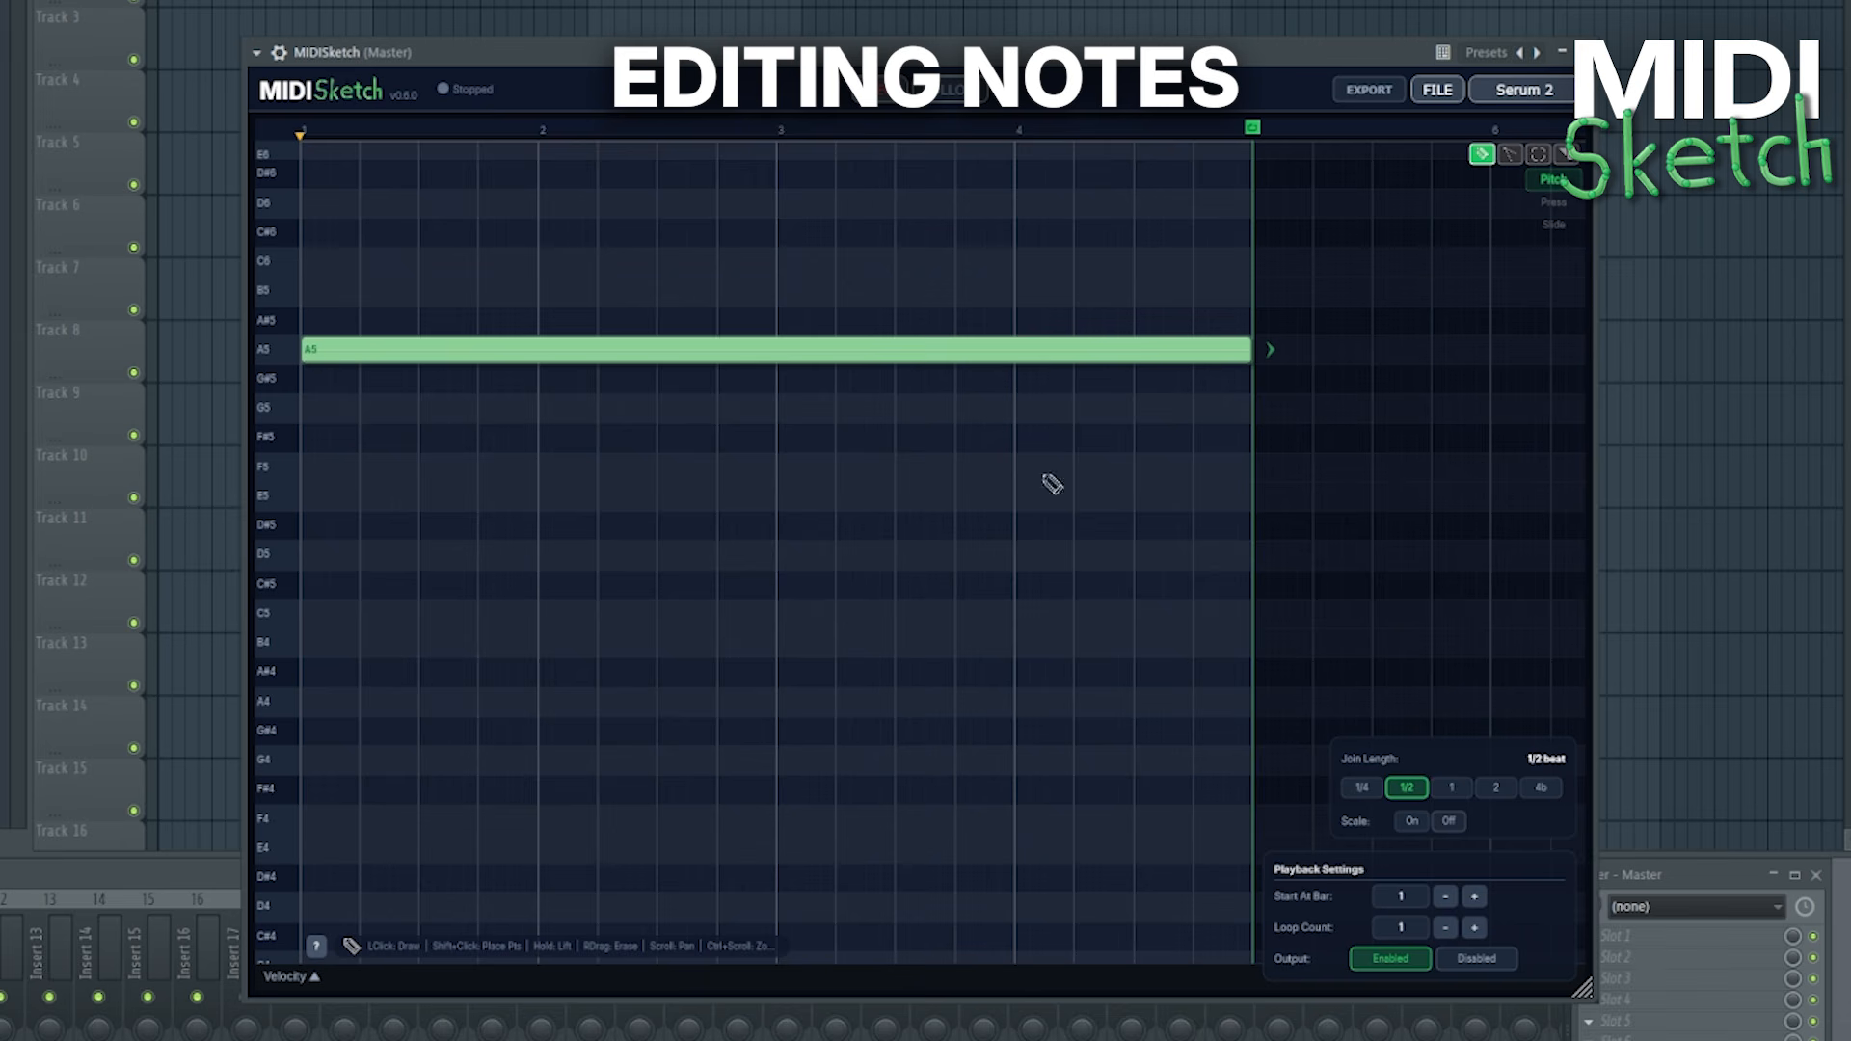
left_click_drag(1273, 359, 775, 382)
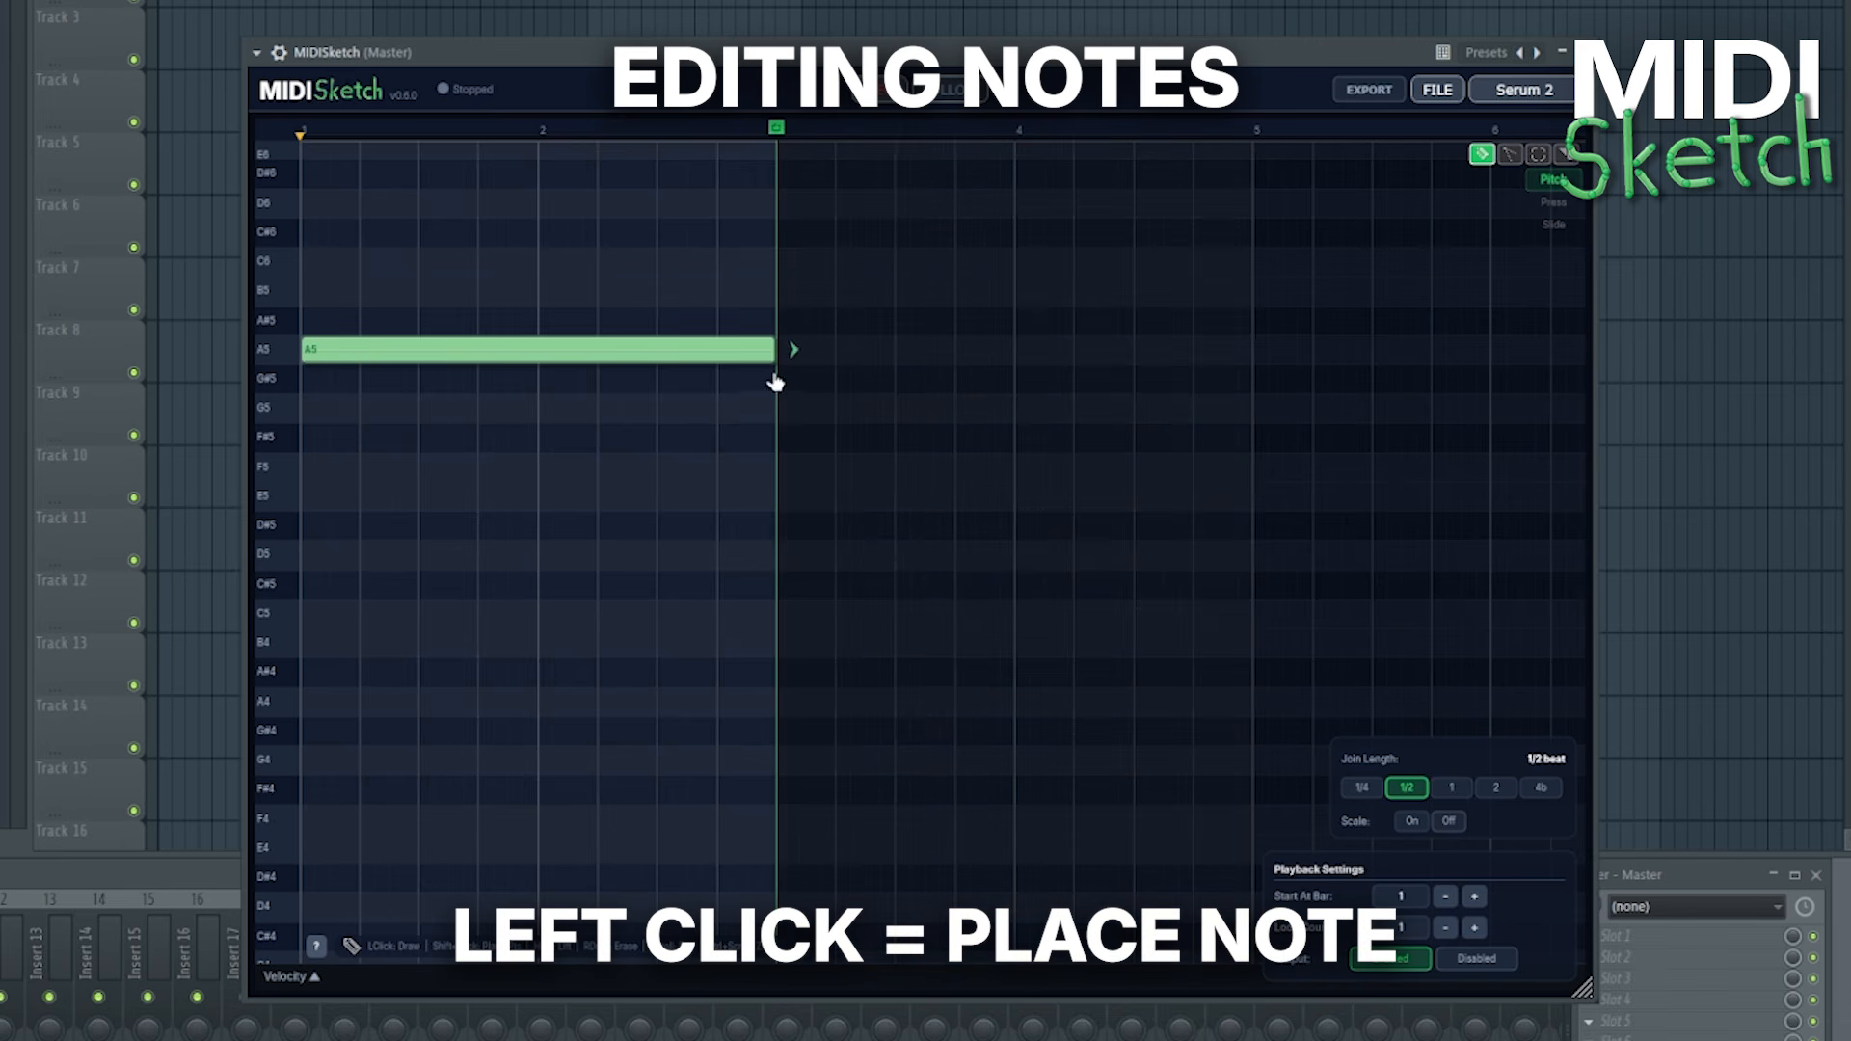
left_click(364, 522)
left_click_drag(480, 530, 351, 524)
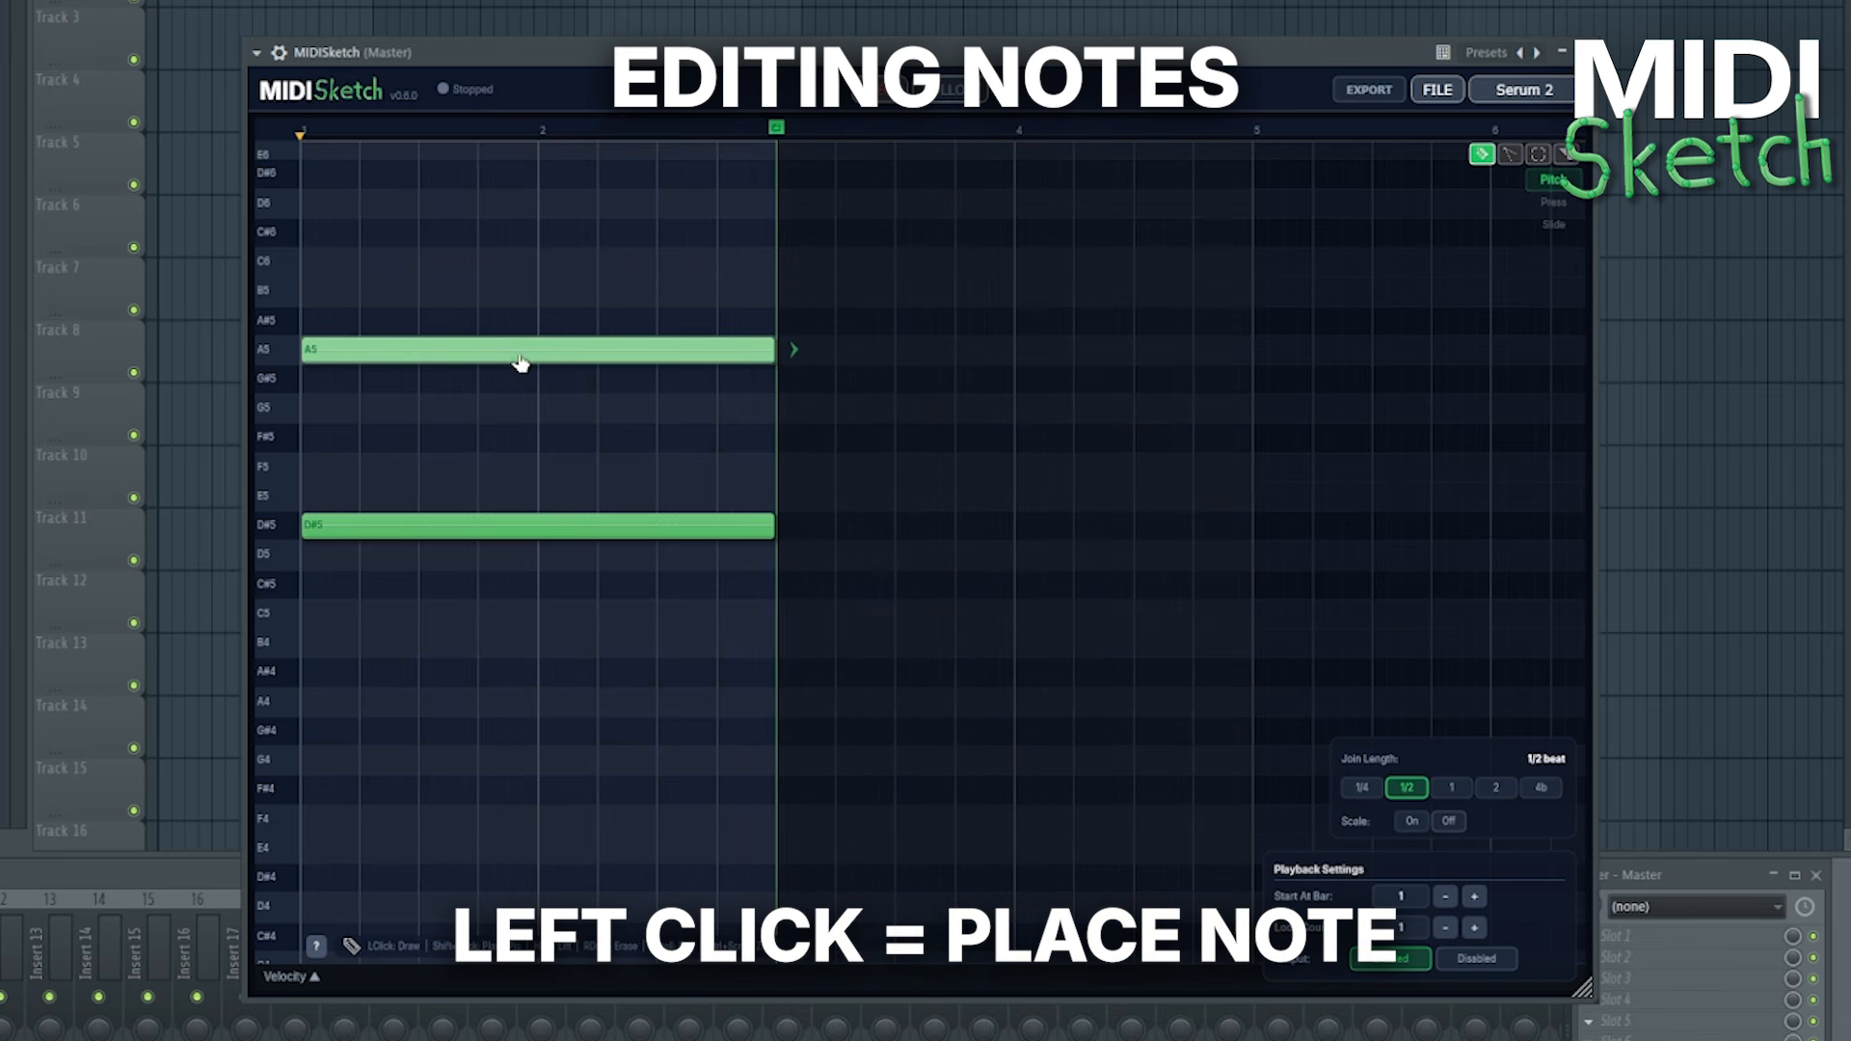
Add a G#4 note from bar 1 to bar 2 and a one-bar E4 note starting just after bar 1
left_click(474, 653)
left_click_drag(480, 660, 362, 743)
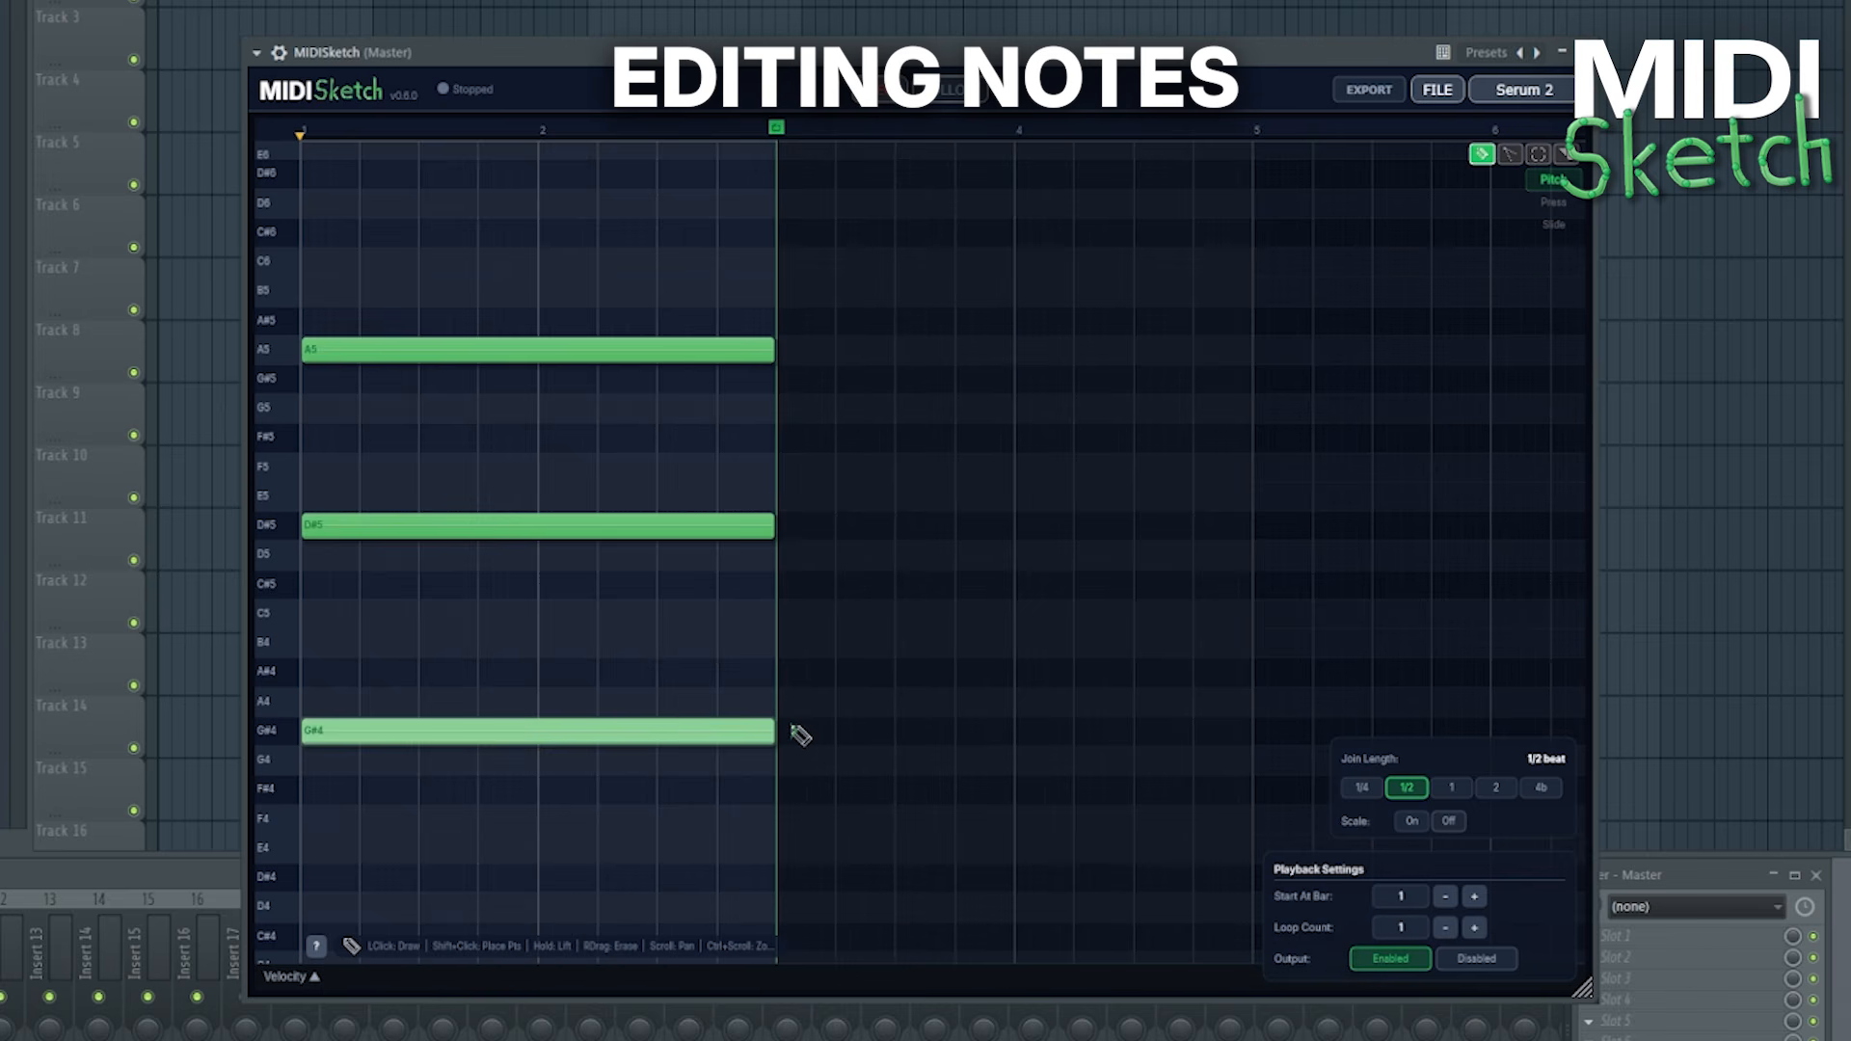
left_click_drag(800, 734, 528, 741)
scroll(579, 624, "down", 3)
left_click(453, 682)
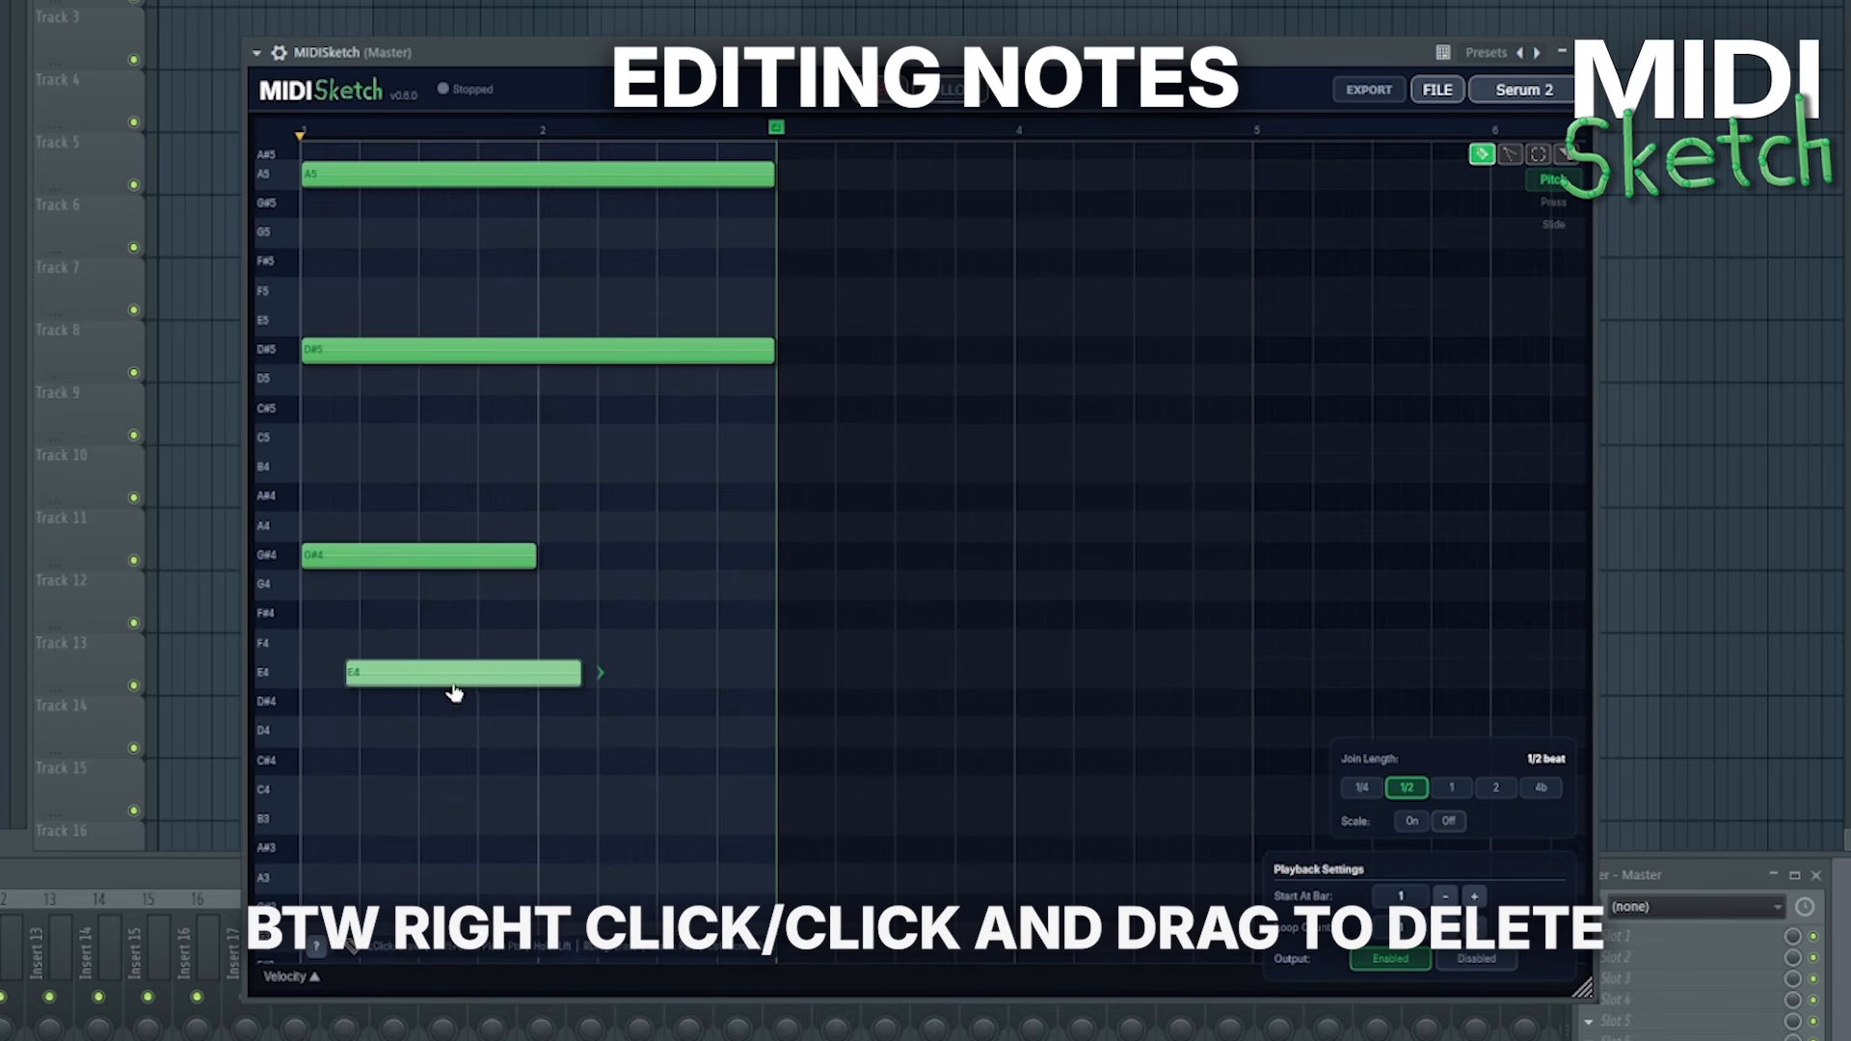
Erase all the notes from the piano roll
scroll(464, 695, "down", 1)
left_click_drag(454, 688, 524, 210)
right_click(466, 611)
scroll(532, 579, "up", 5)
right_click(549, 448)
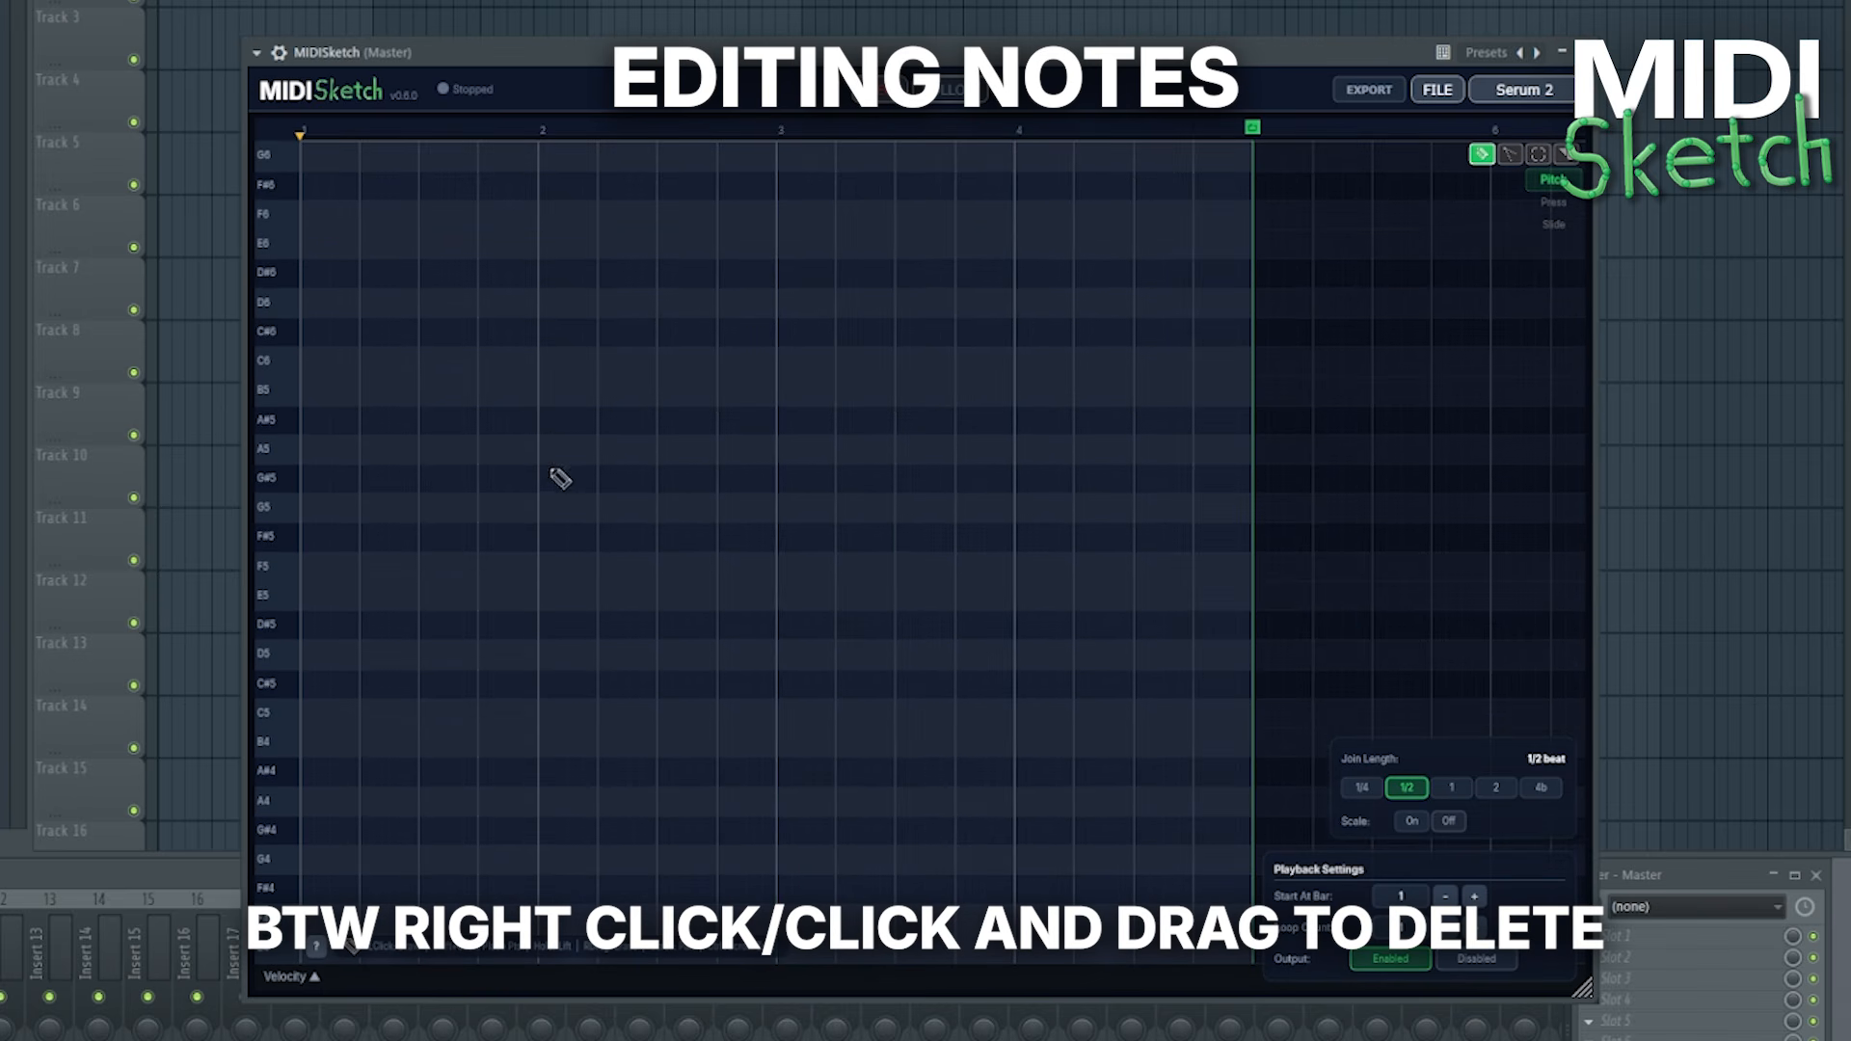
Practise placing and erasing a one-bar A5 note at bar 2
left_click(569, 449)
right_click(581, 449)
left_click(569, 454)
left_click_drag(589, 457, 569, 457)
right_click(561, 449)
left_click(542, 456)
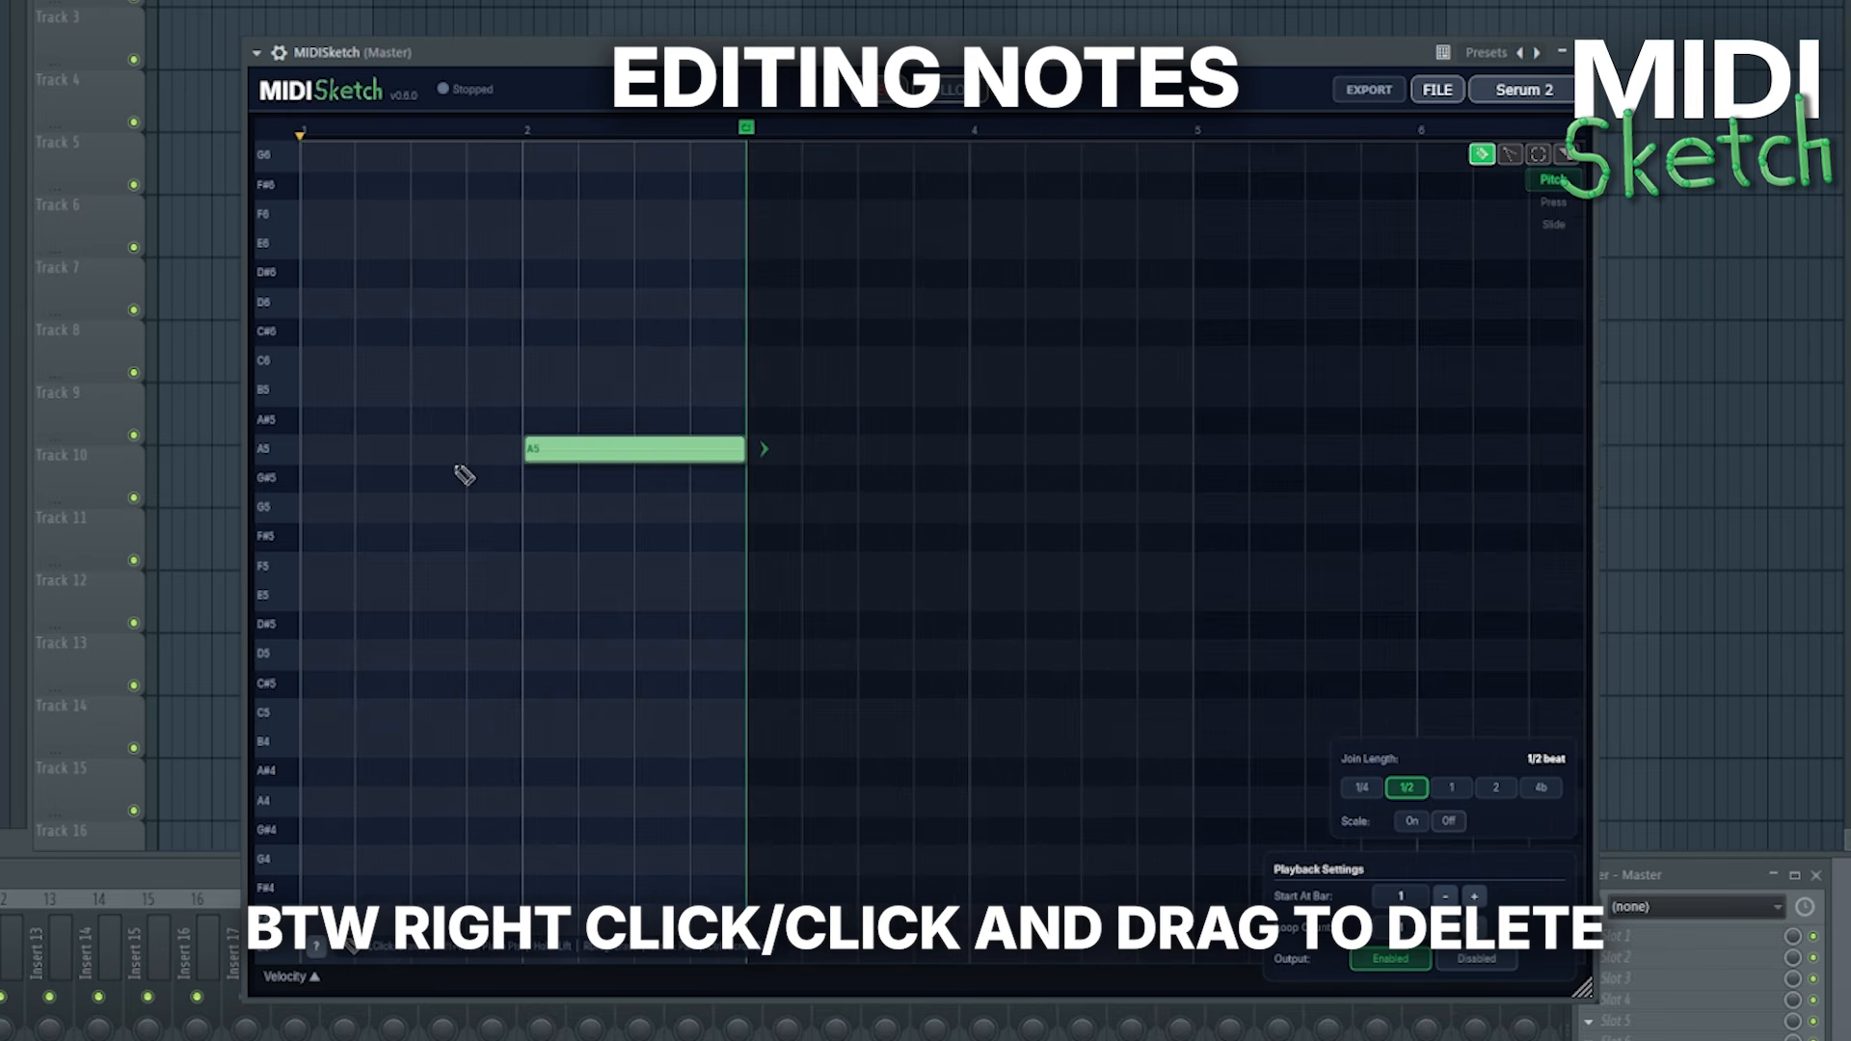
left_click_drag(506, 522, 521, 546)
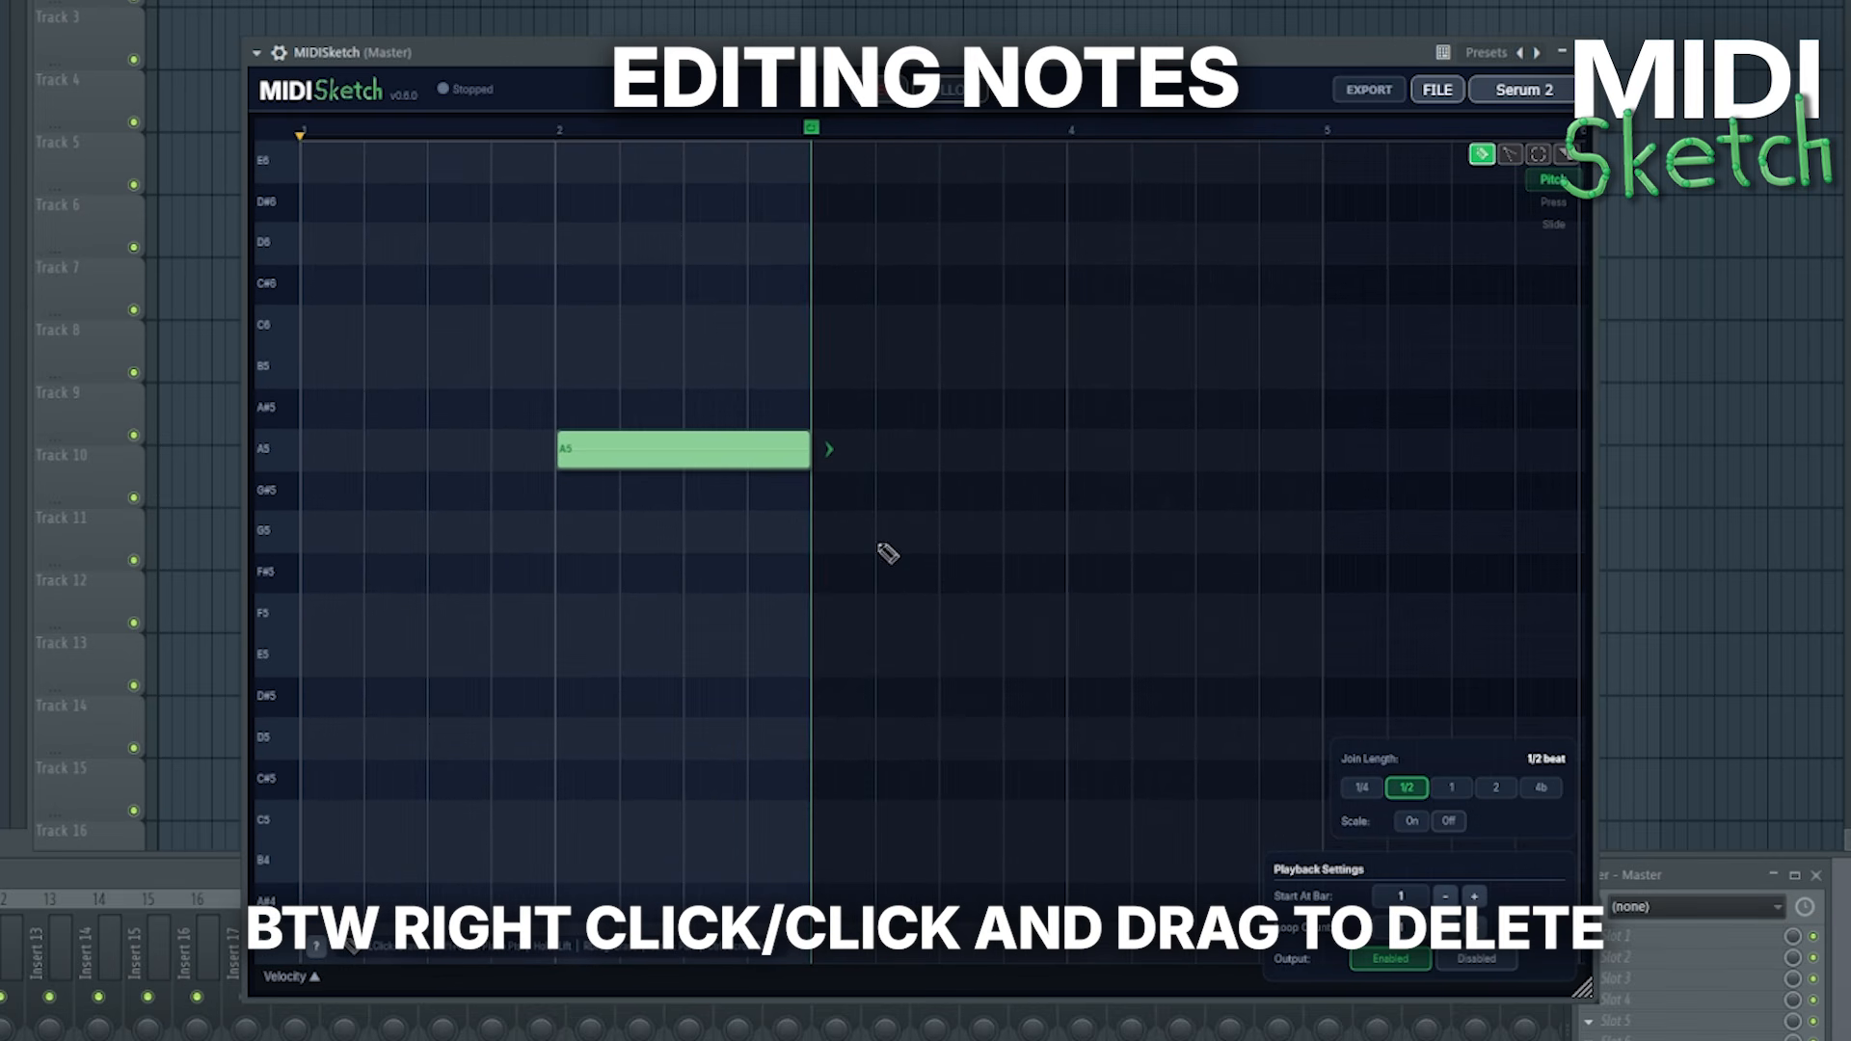
right_click(694, 451)
Place an A5 note from bar 1 to bar 5, and check the velocity lane below the piano roll
left_click(333, 467)
left_click_drag(547, 470, 1331, 479)
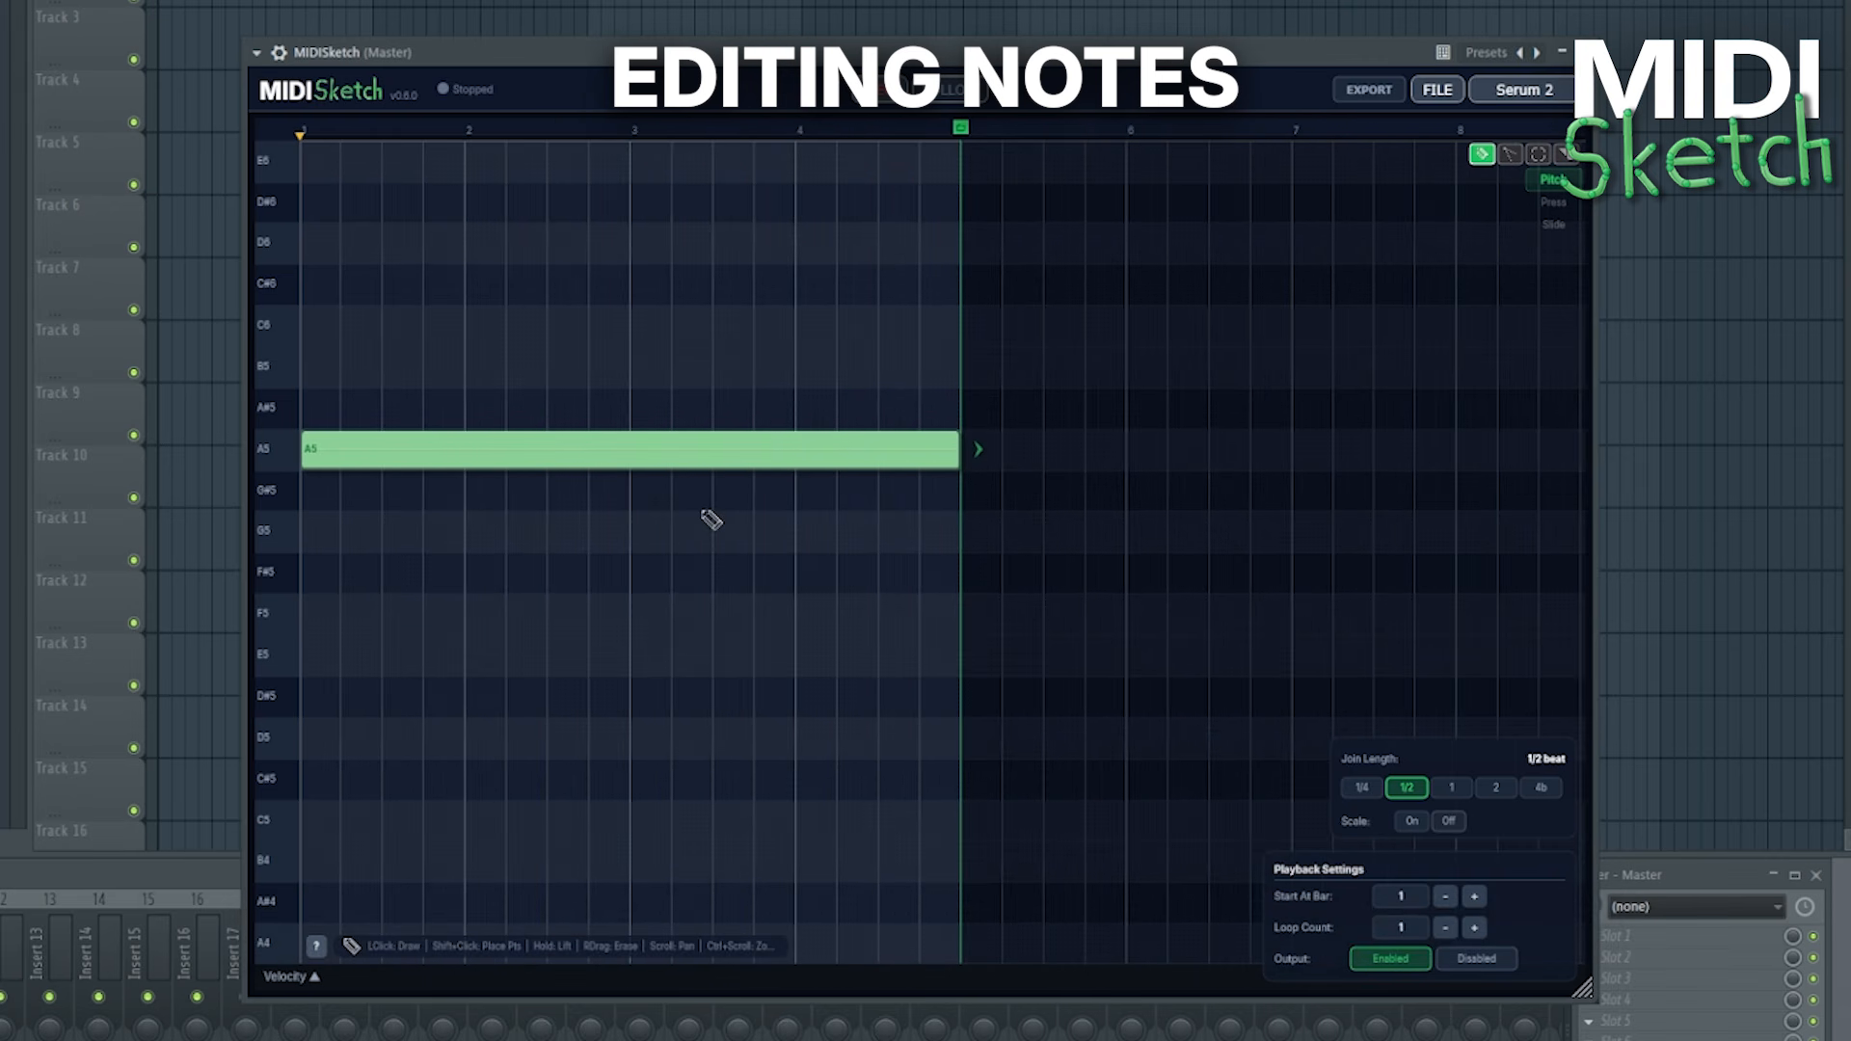
right_click(730, 464)
left_click(862, 609)
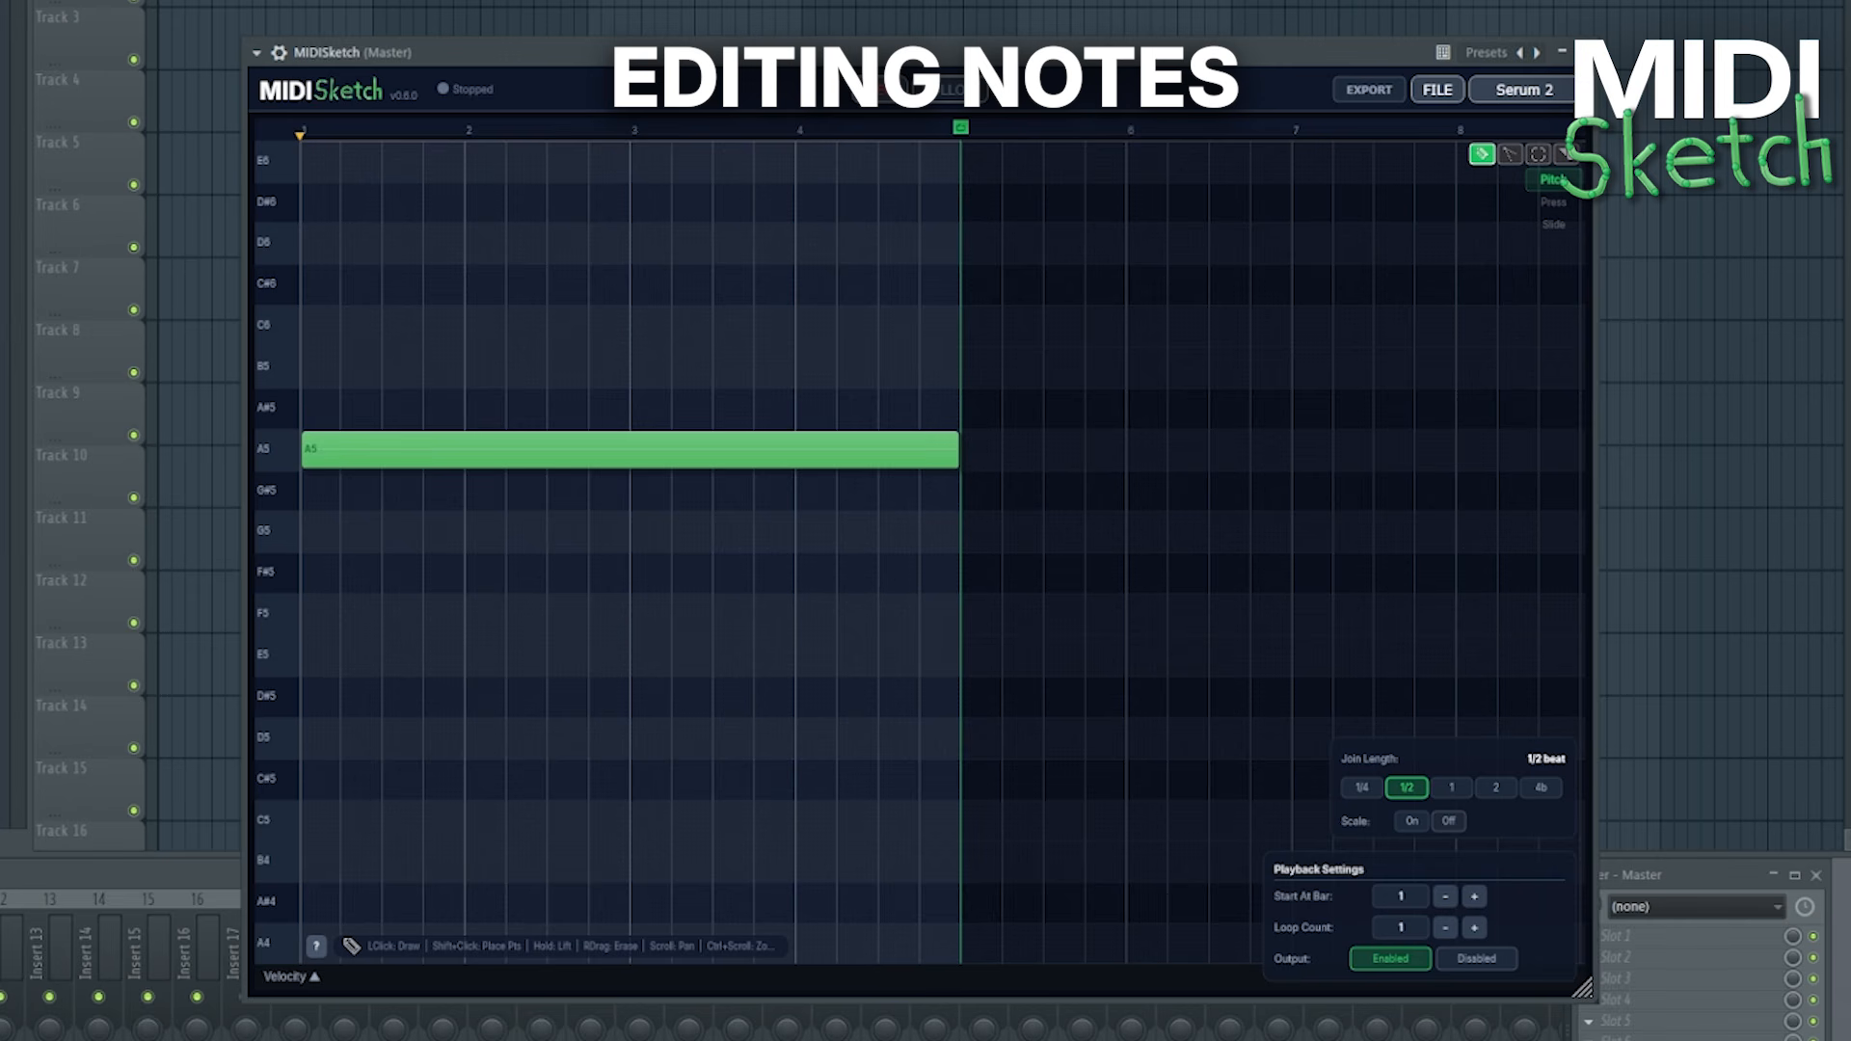
left_click(314, 978)
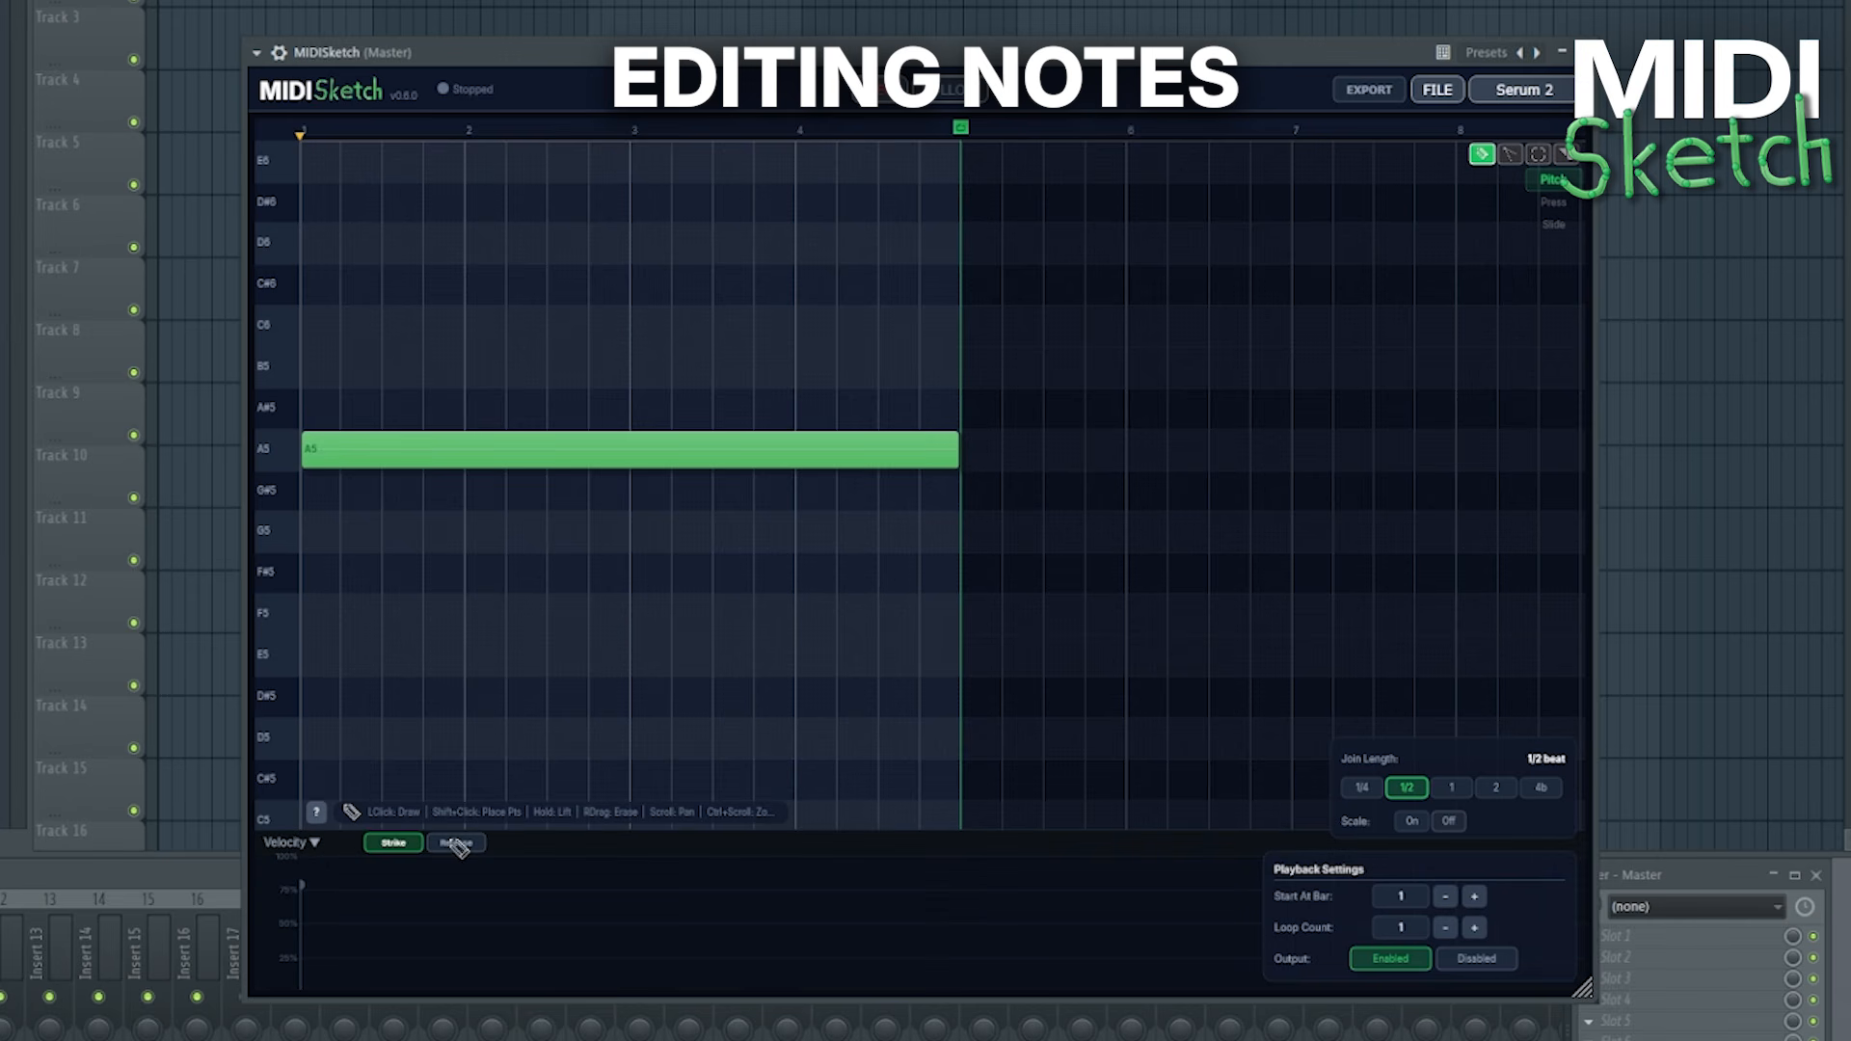
left_click(314, 843)
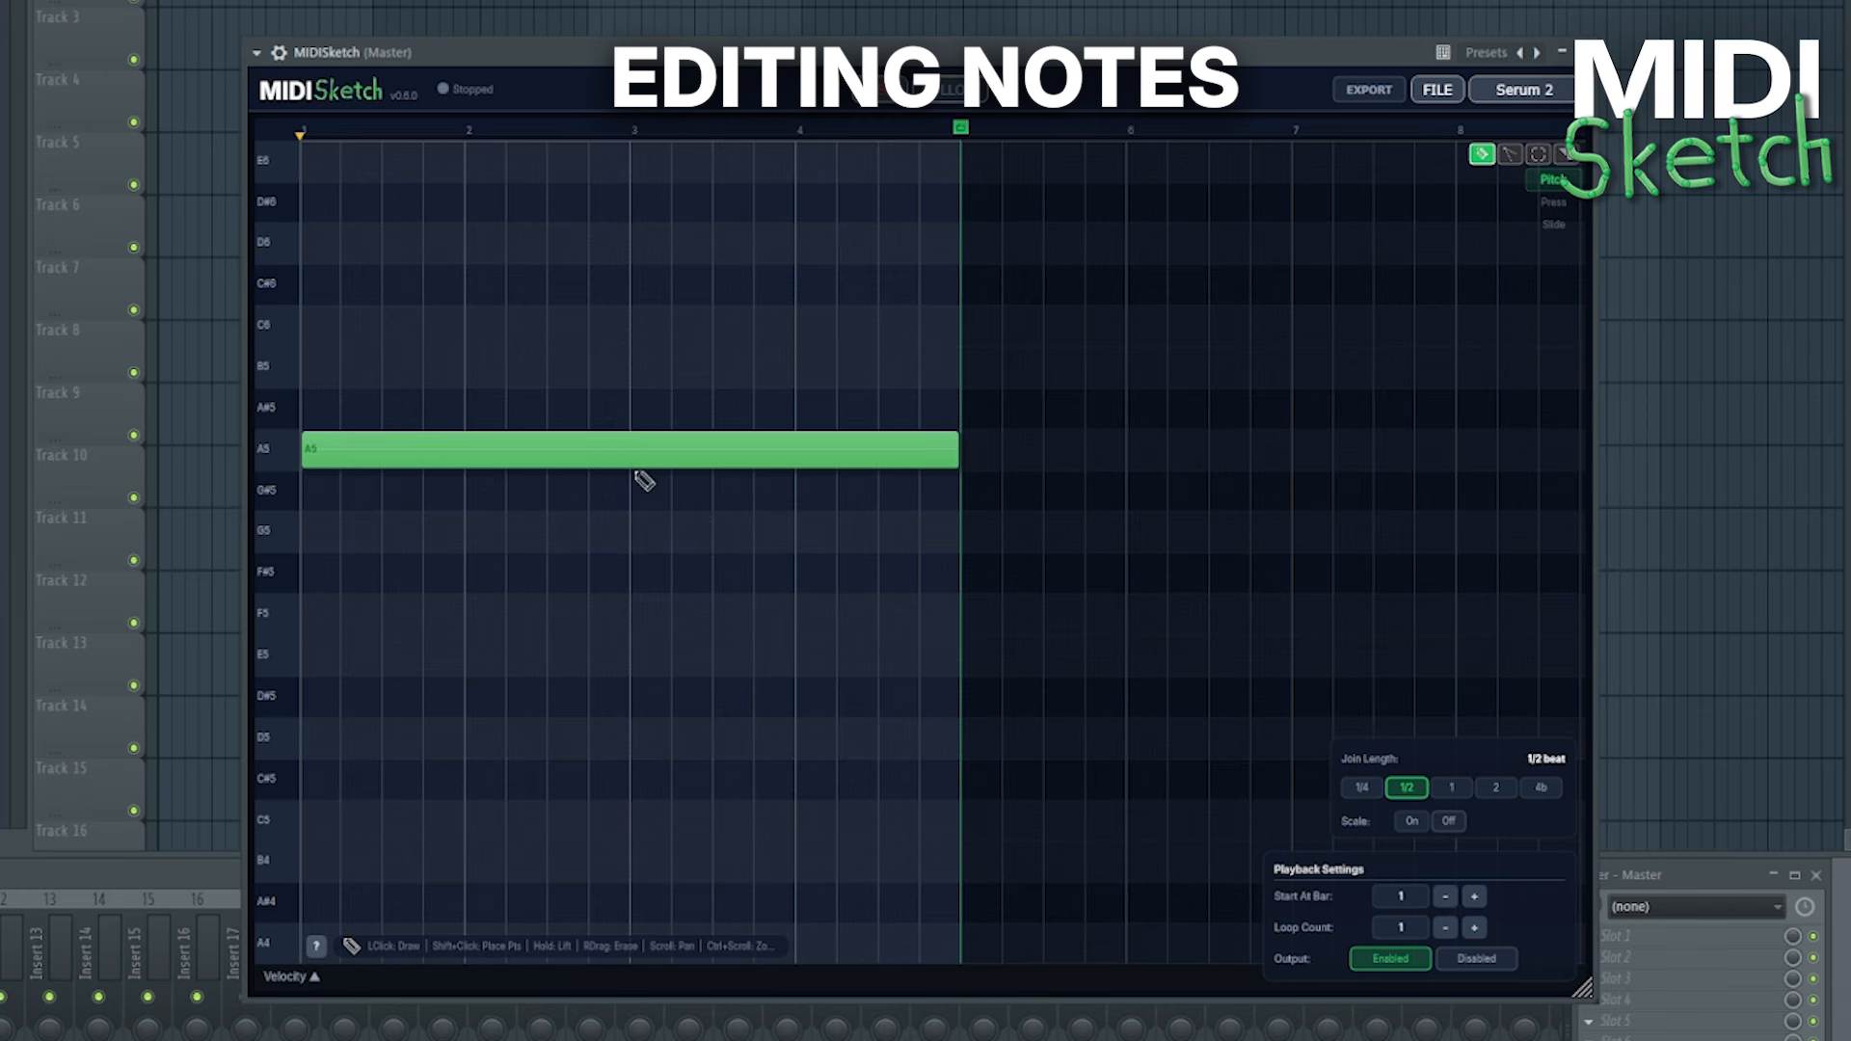
Move the A5 note's start to bar 2 and its end to bar 4, and raise a middle pitch point to C6
left_click_drag(631, 458, 672, 450)
mouse_move(305, 458)
left_mouse_down()
mouse_move(384, 418)
mouse_move(465, 451)
left_mouse_up()
mouse_move(961, 450)
left_mouse_down()
mouse_move(731, 501)
mouse_move(906, 454)
mouse_move(790, 452)
left_mouse_up()
mouse_move(675, 458)
left_mouse_down()
mouse_move(587, 290)
mouse_move(548, 327)
left_mouse_up()
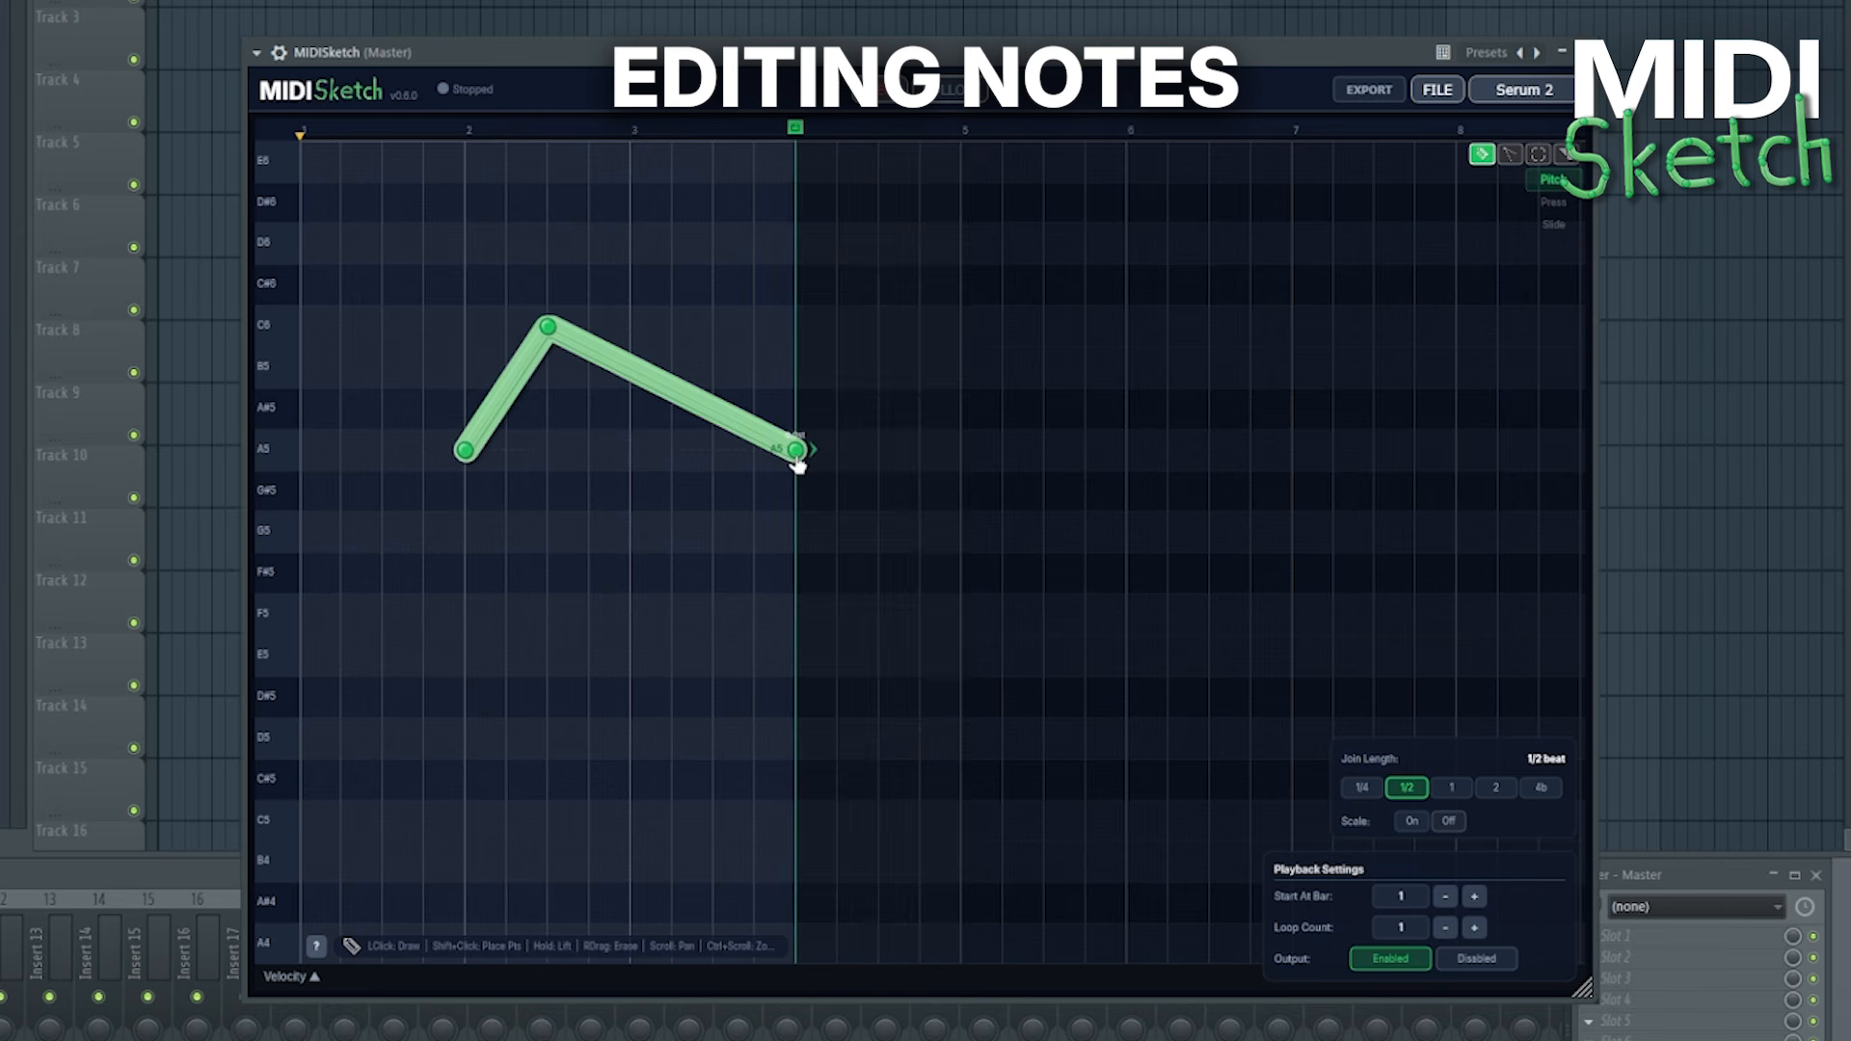
Extend the note to bar 9 along a pitch path through A#5, G#5 and C6, ending with a drop to G#5 at bar 8
left_click_drag(796, 451, 1003, 409)
left_click_drag(561, 369, 701, 407)
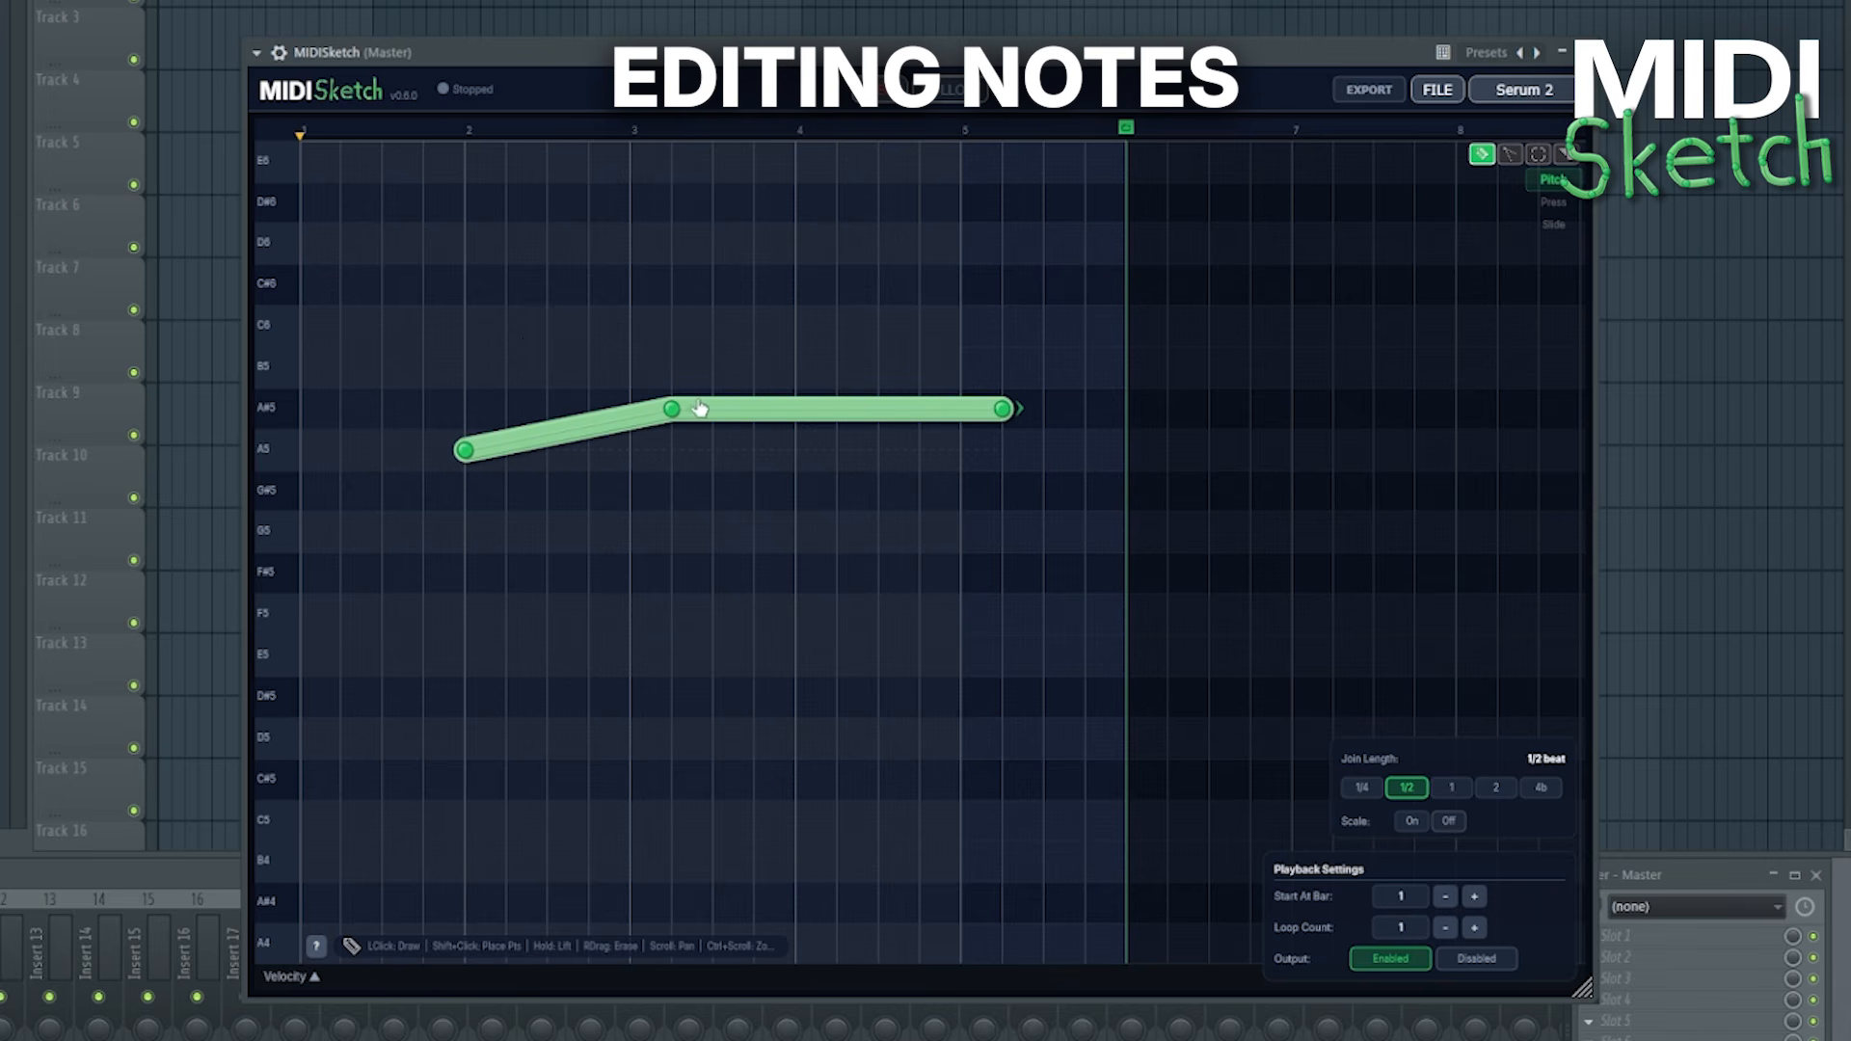
mouse_move(1018, 409)
left_mouse_down()
mouse_move(1304, 410)
mouse_move(1039, 496)
mouse_move(967, 410)
left_mouse_up()
left_click_drag(1040, 490, 1173, 488)
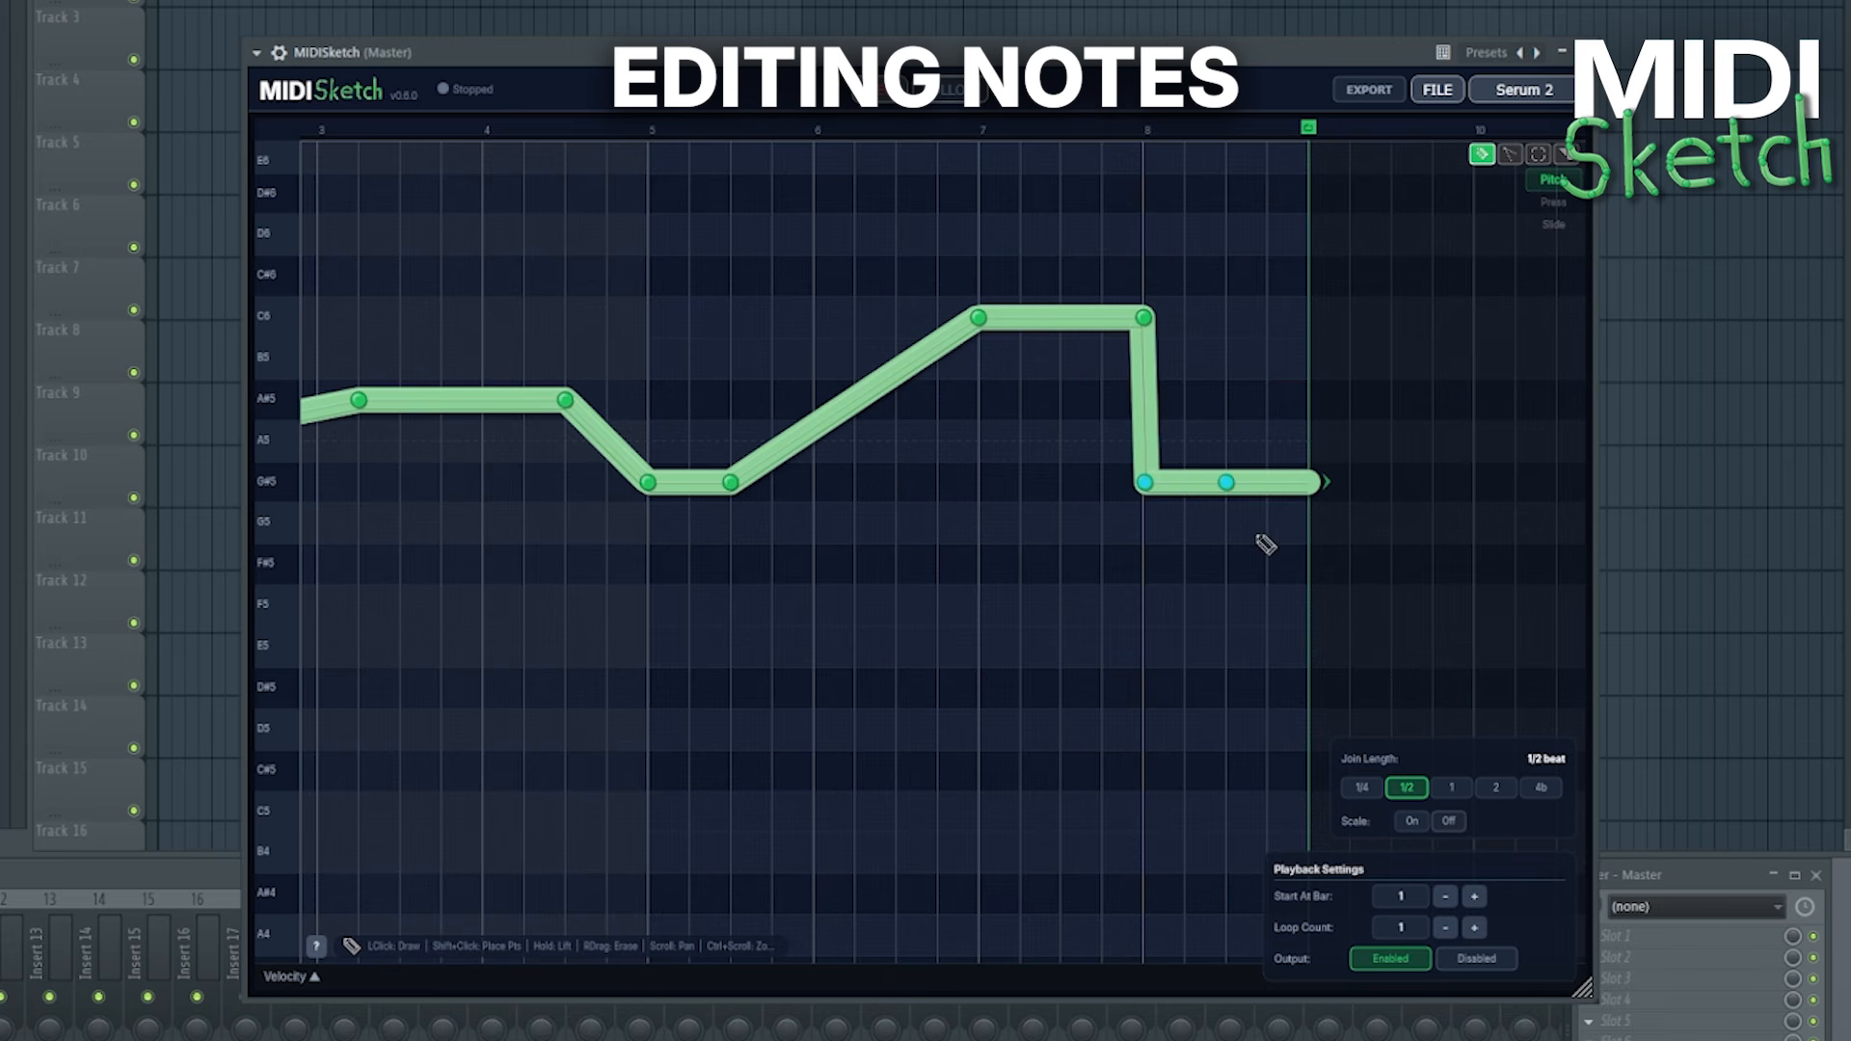
left_click_drag(929, 453, 1223, 591)
left_click_drag(764, 599, 698, 553)
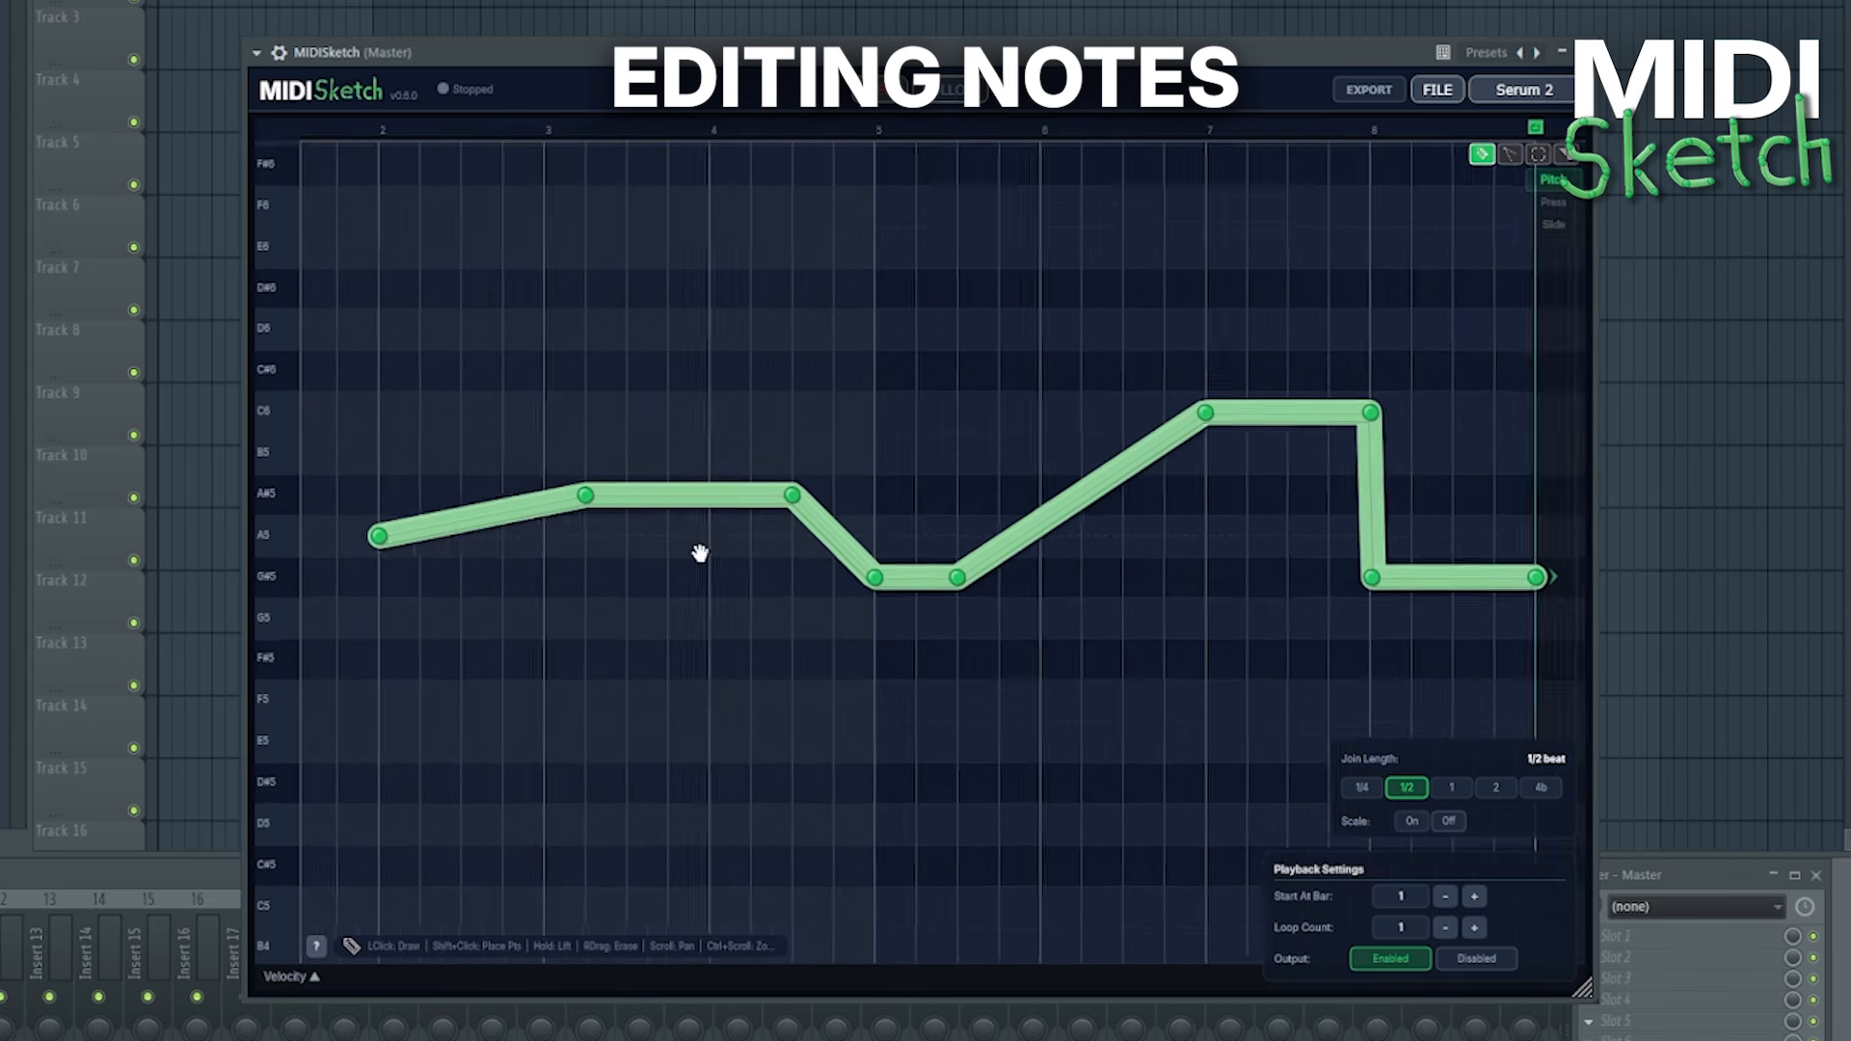
scroll(698, 555, "down", 2)
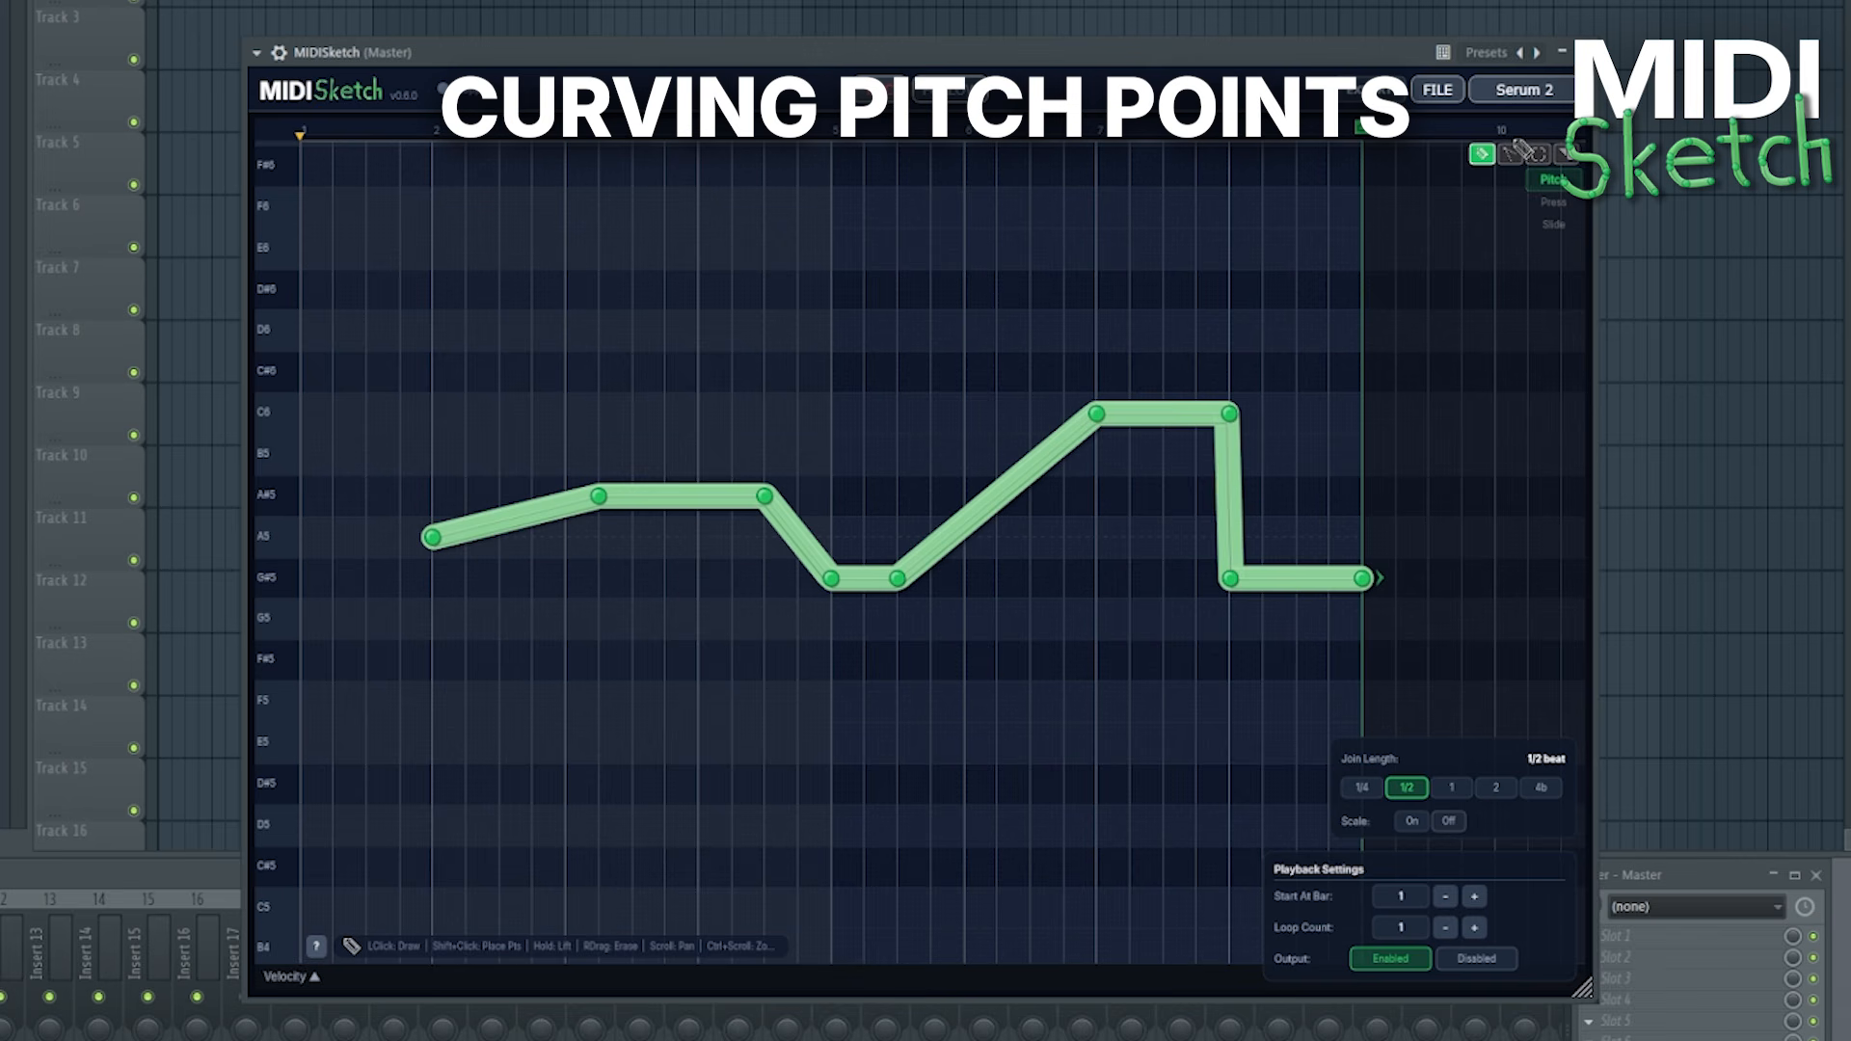
Curve the fall from A#5 to G#5 before bar 5 with Bezier handles in draw mode, and reset the point to straight
scroll(963, 417, "up", 3)
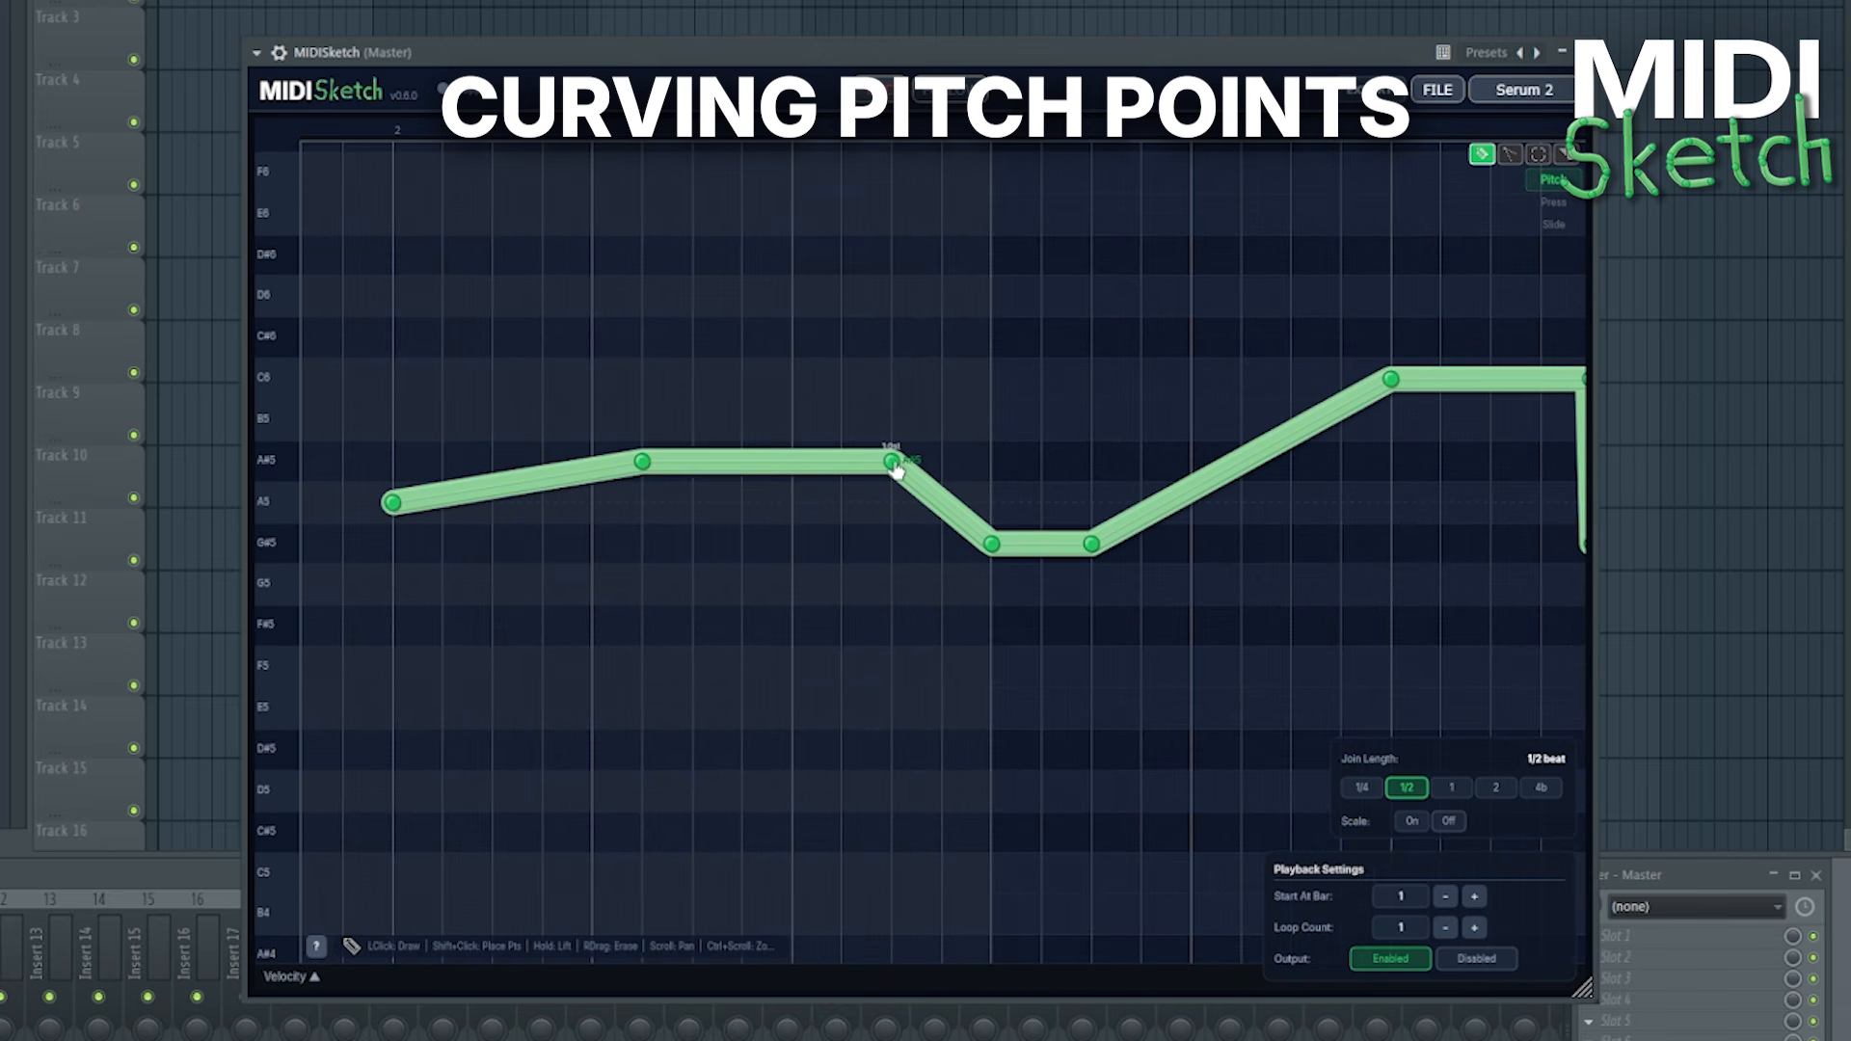
left_click_drag(895, 469, 900, 547)
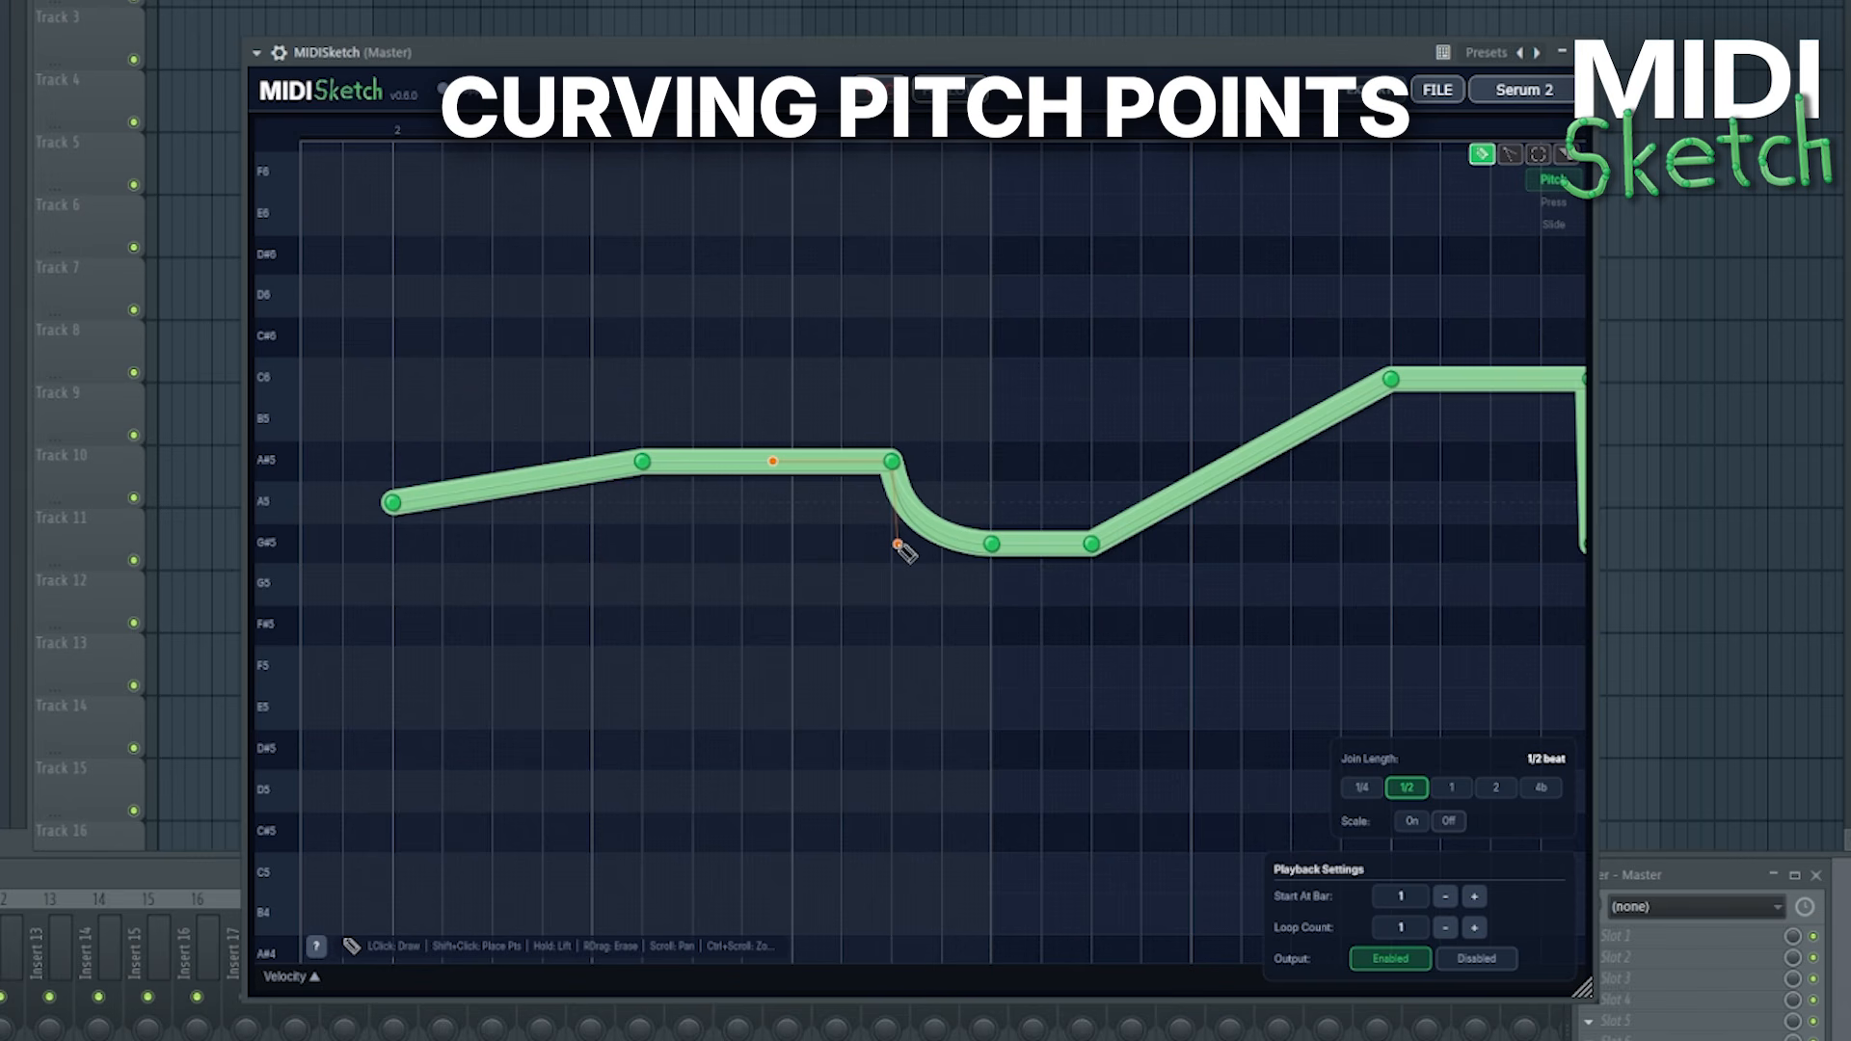
mouse_move(776, 469)
left_mouse_down()
mouse_move(806, 401)
mouse_move(764, 464)
left_mouse_up()
mouse_move(899, 546)
left_mouse_down()
mouse_move(955, 438)
mouse_move(917, 554)
mouse_move(945, 507)
mouse_move(871, 577)
mouse_move(890, 538)
left_mouse_up()
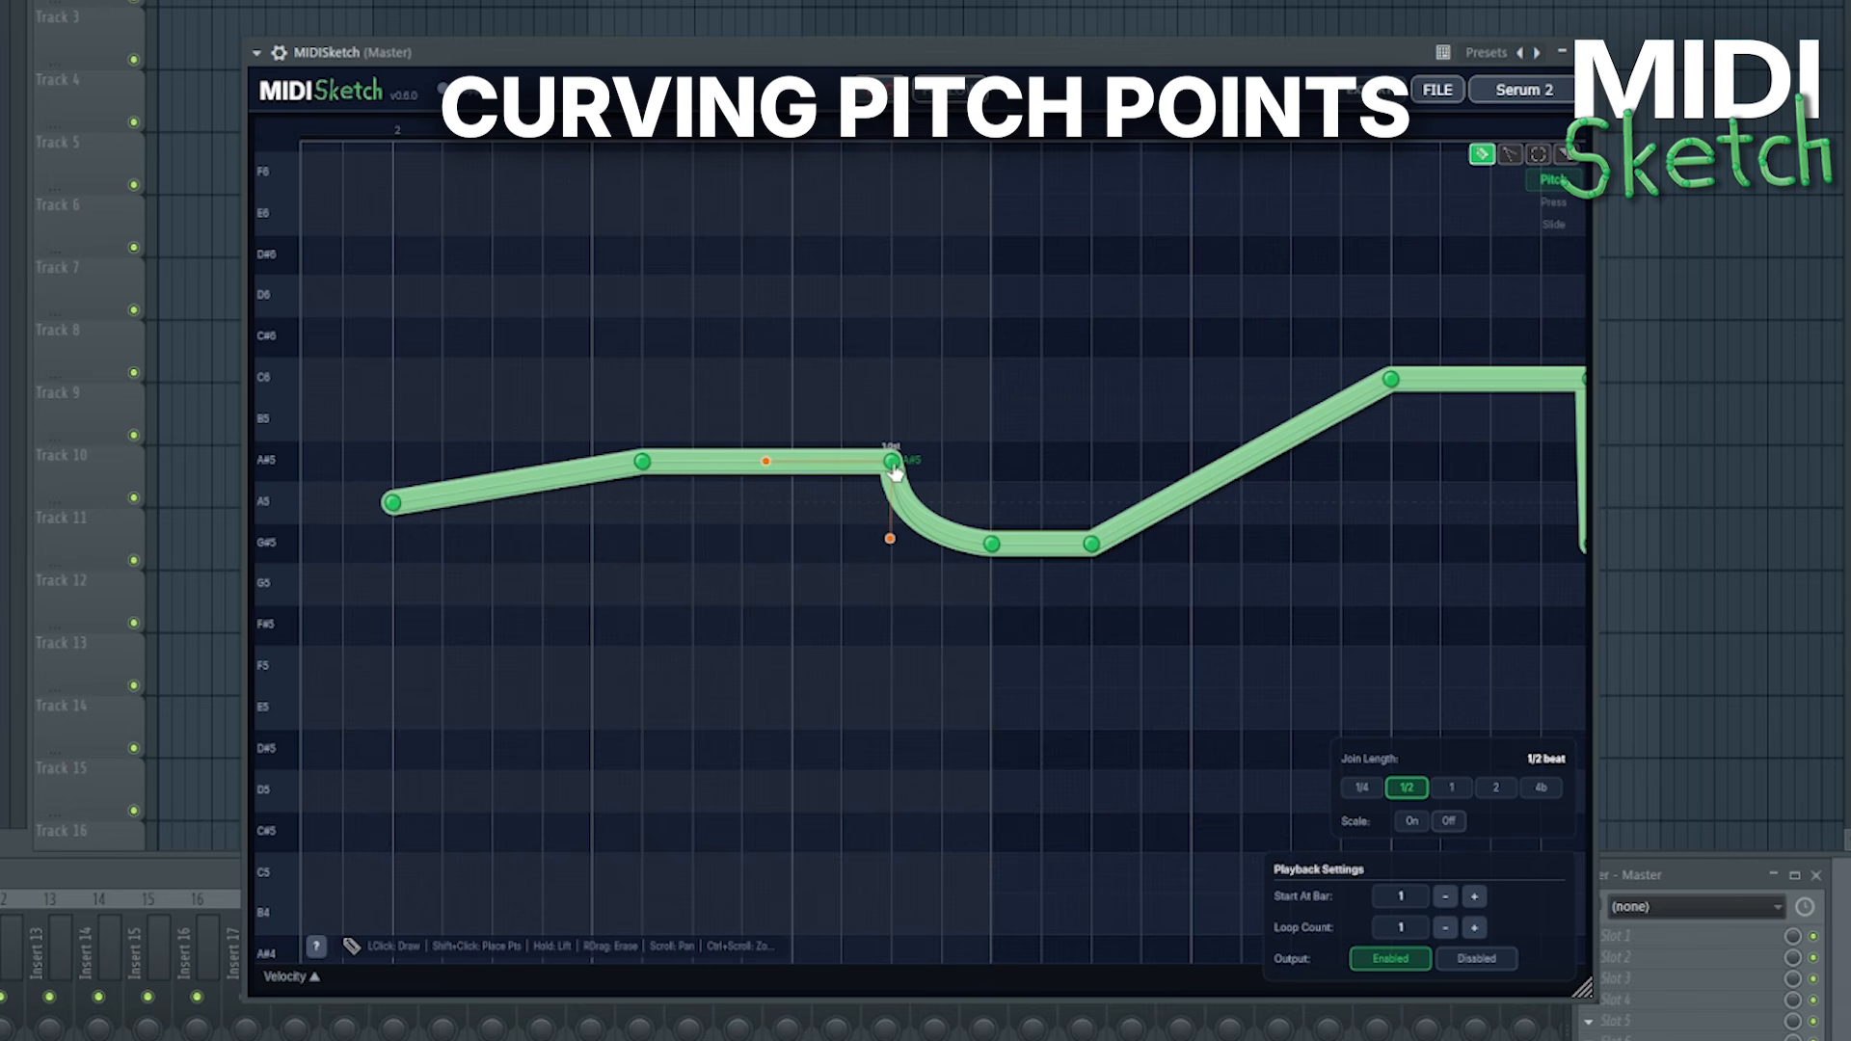
left_click(893, 463)
Curve the same A#5 pitch point with the Bezier point tool and reset it
left_click(1510, 153)
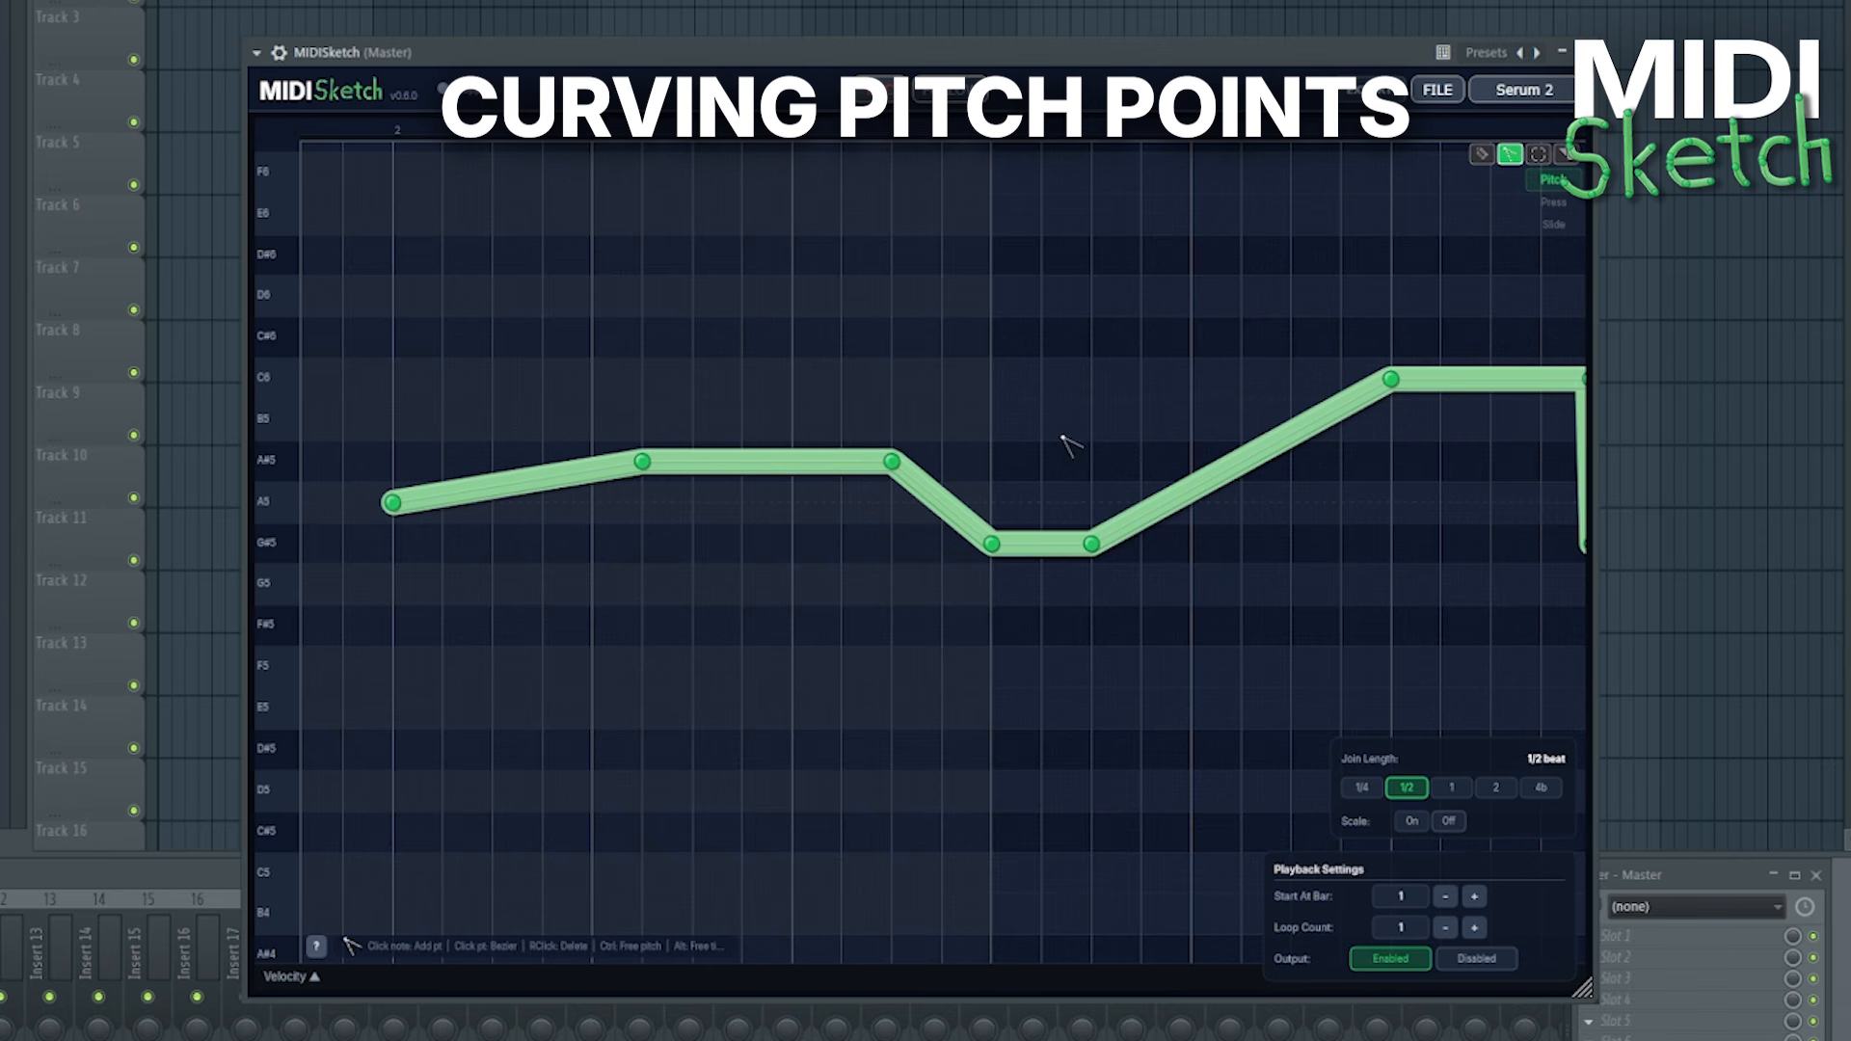
left_click_drag(892, 462, 927, 525)
left_click(892, 465)
Curve the glide from G#5 up to C6 at bar 7 with Bezier handles, keeping the C6 section after it level
scroll(957, 450, "right", 3)
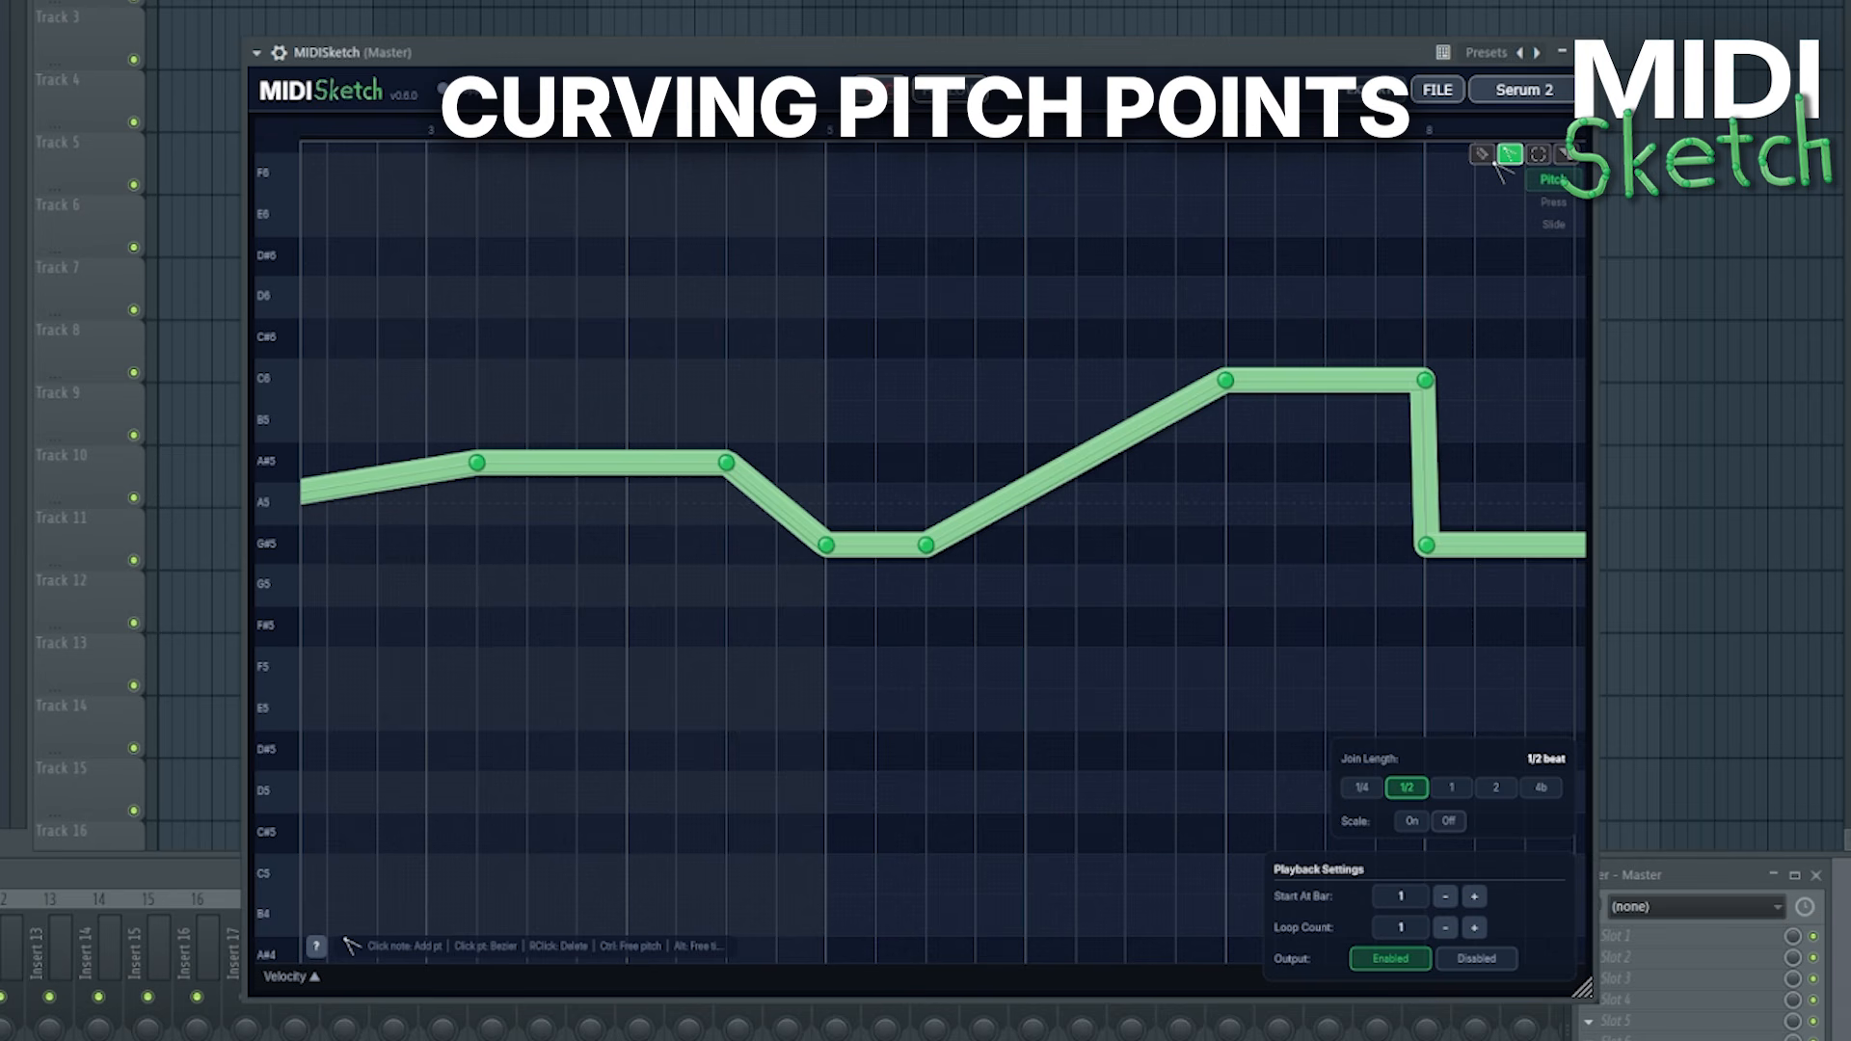
left_click_drag(928, 545, 1174, 546)
left_click_drag(1225, 381, 1224, 489)
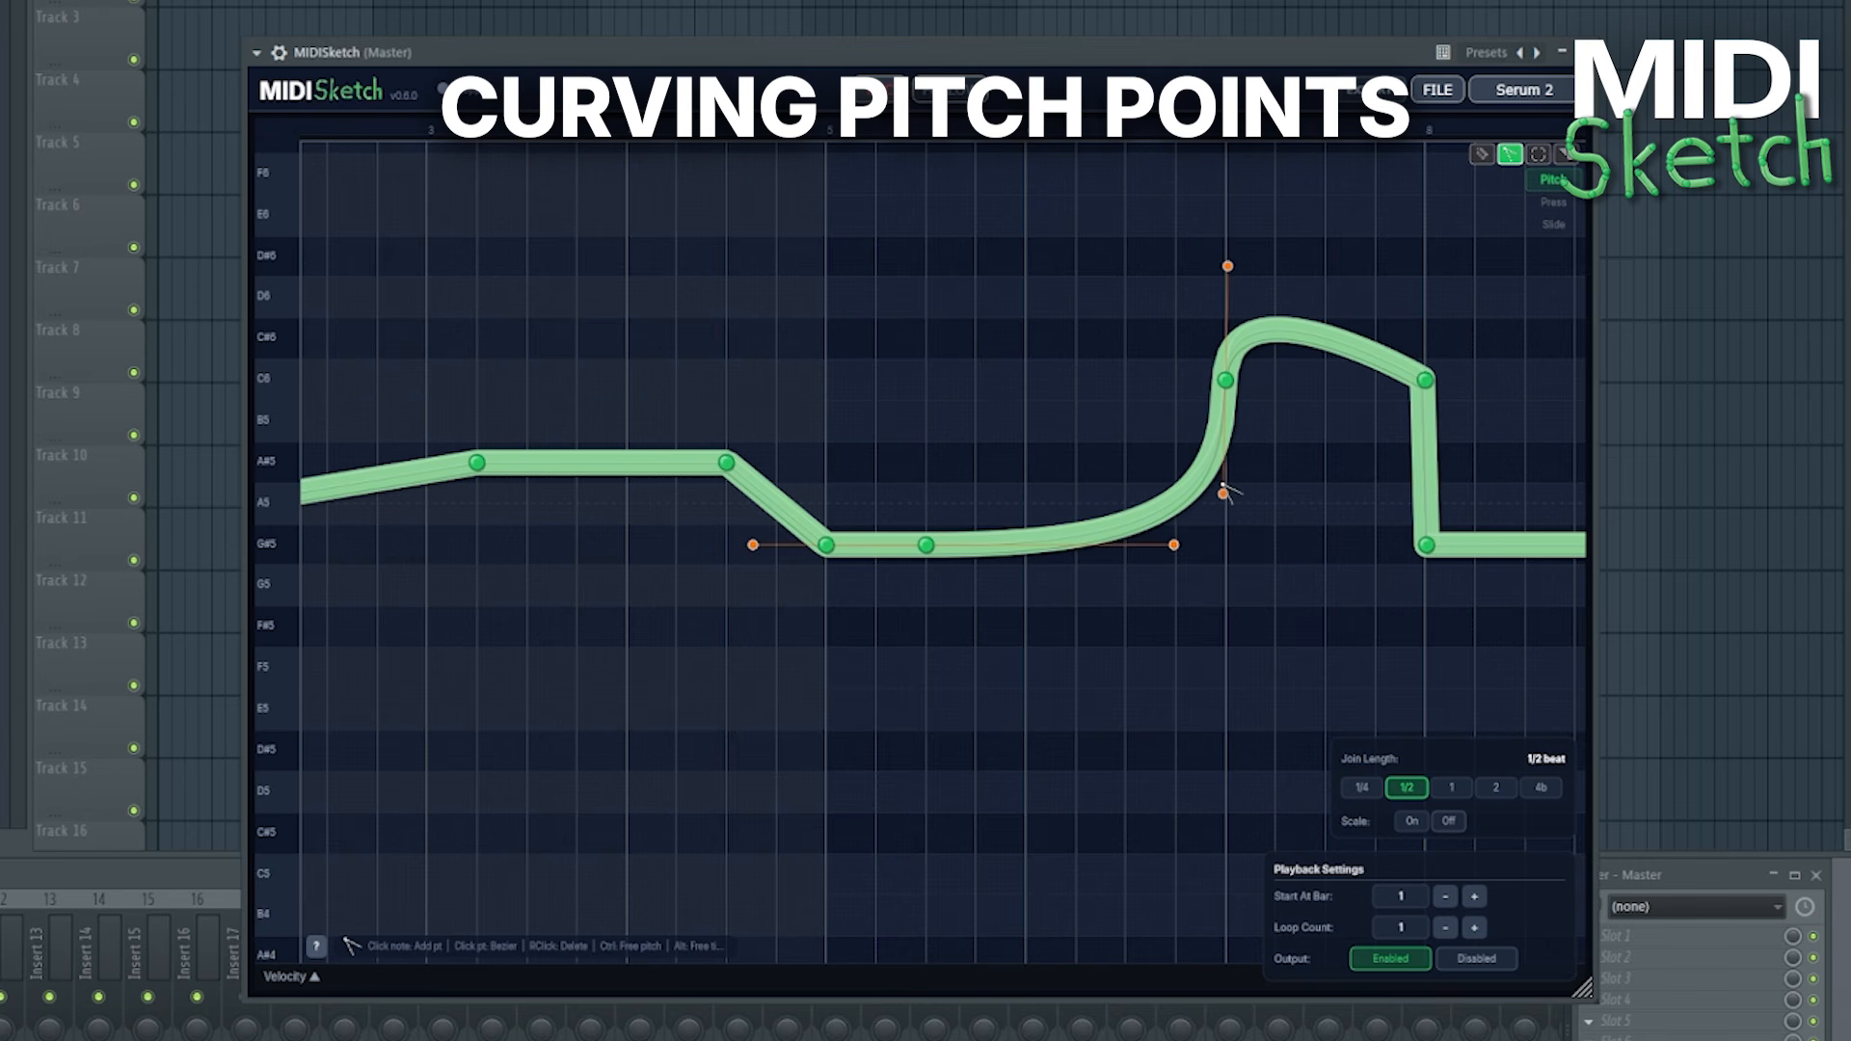
left_click_drag(1228, 266, 1318, 382)
left_click_drag(1174, 546, 1067, 555)
Add a pitch point midway along the curved rise between G#5 and C6 and bend it with Bezier handles
key("d")
left_click(1176, 482)
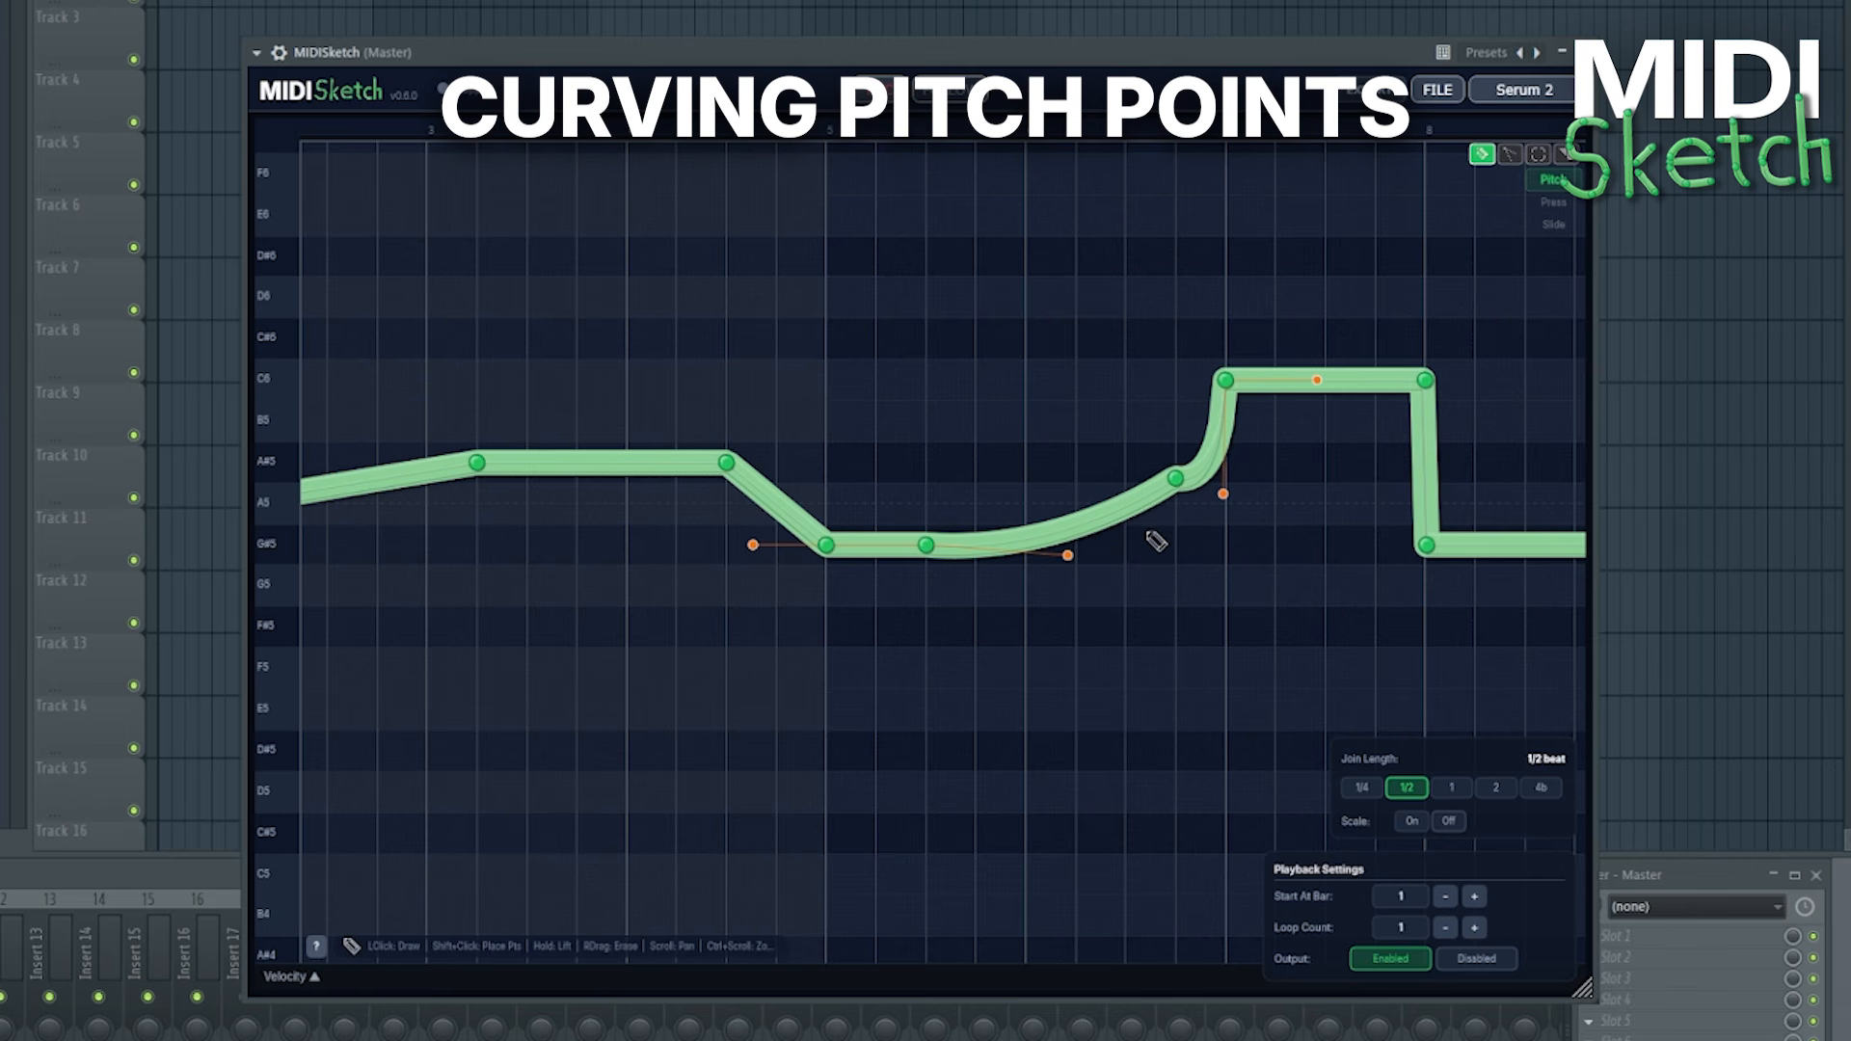
left_click_drag(1178, 480, 1161, 417)
left_click(1510, 155)
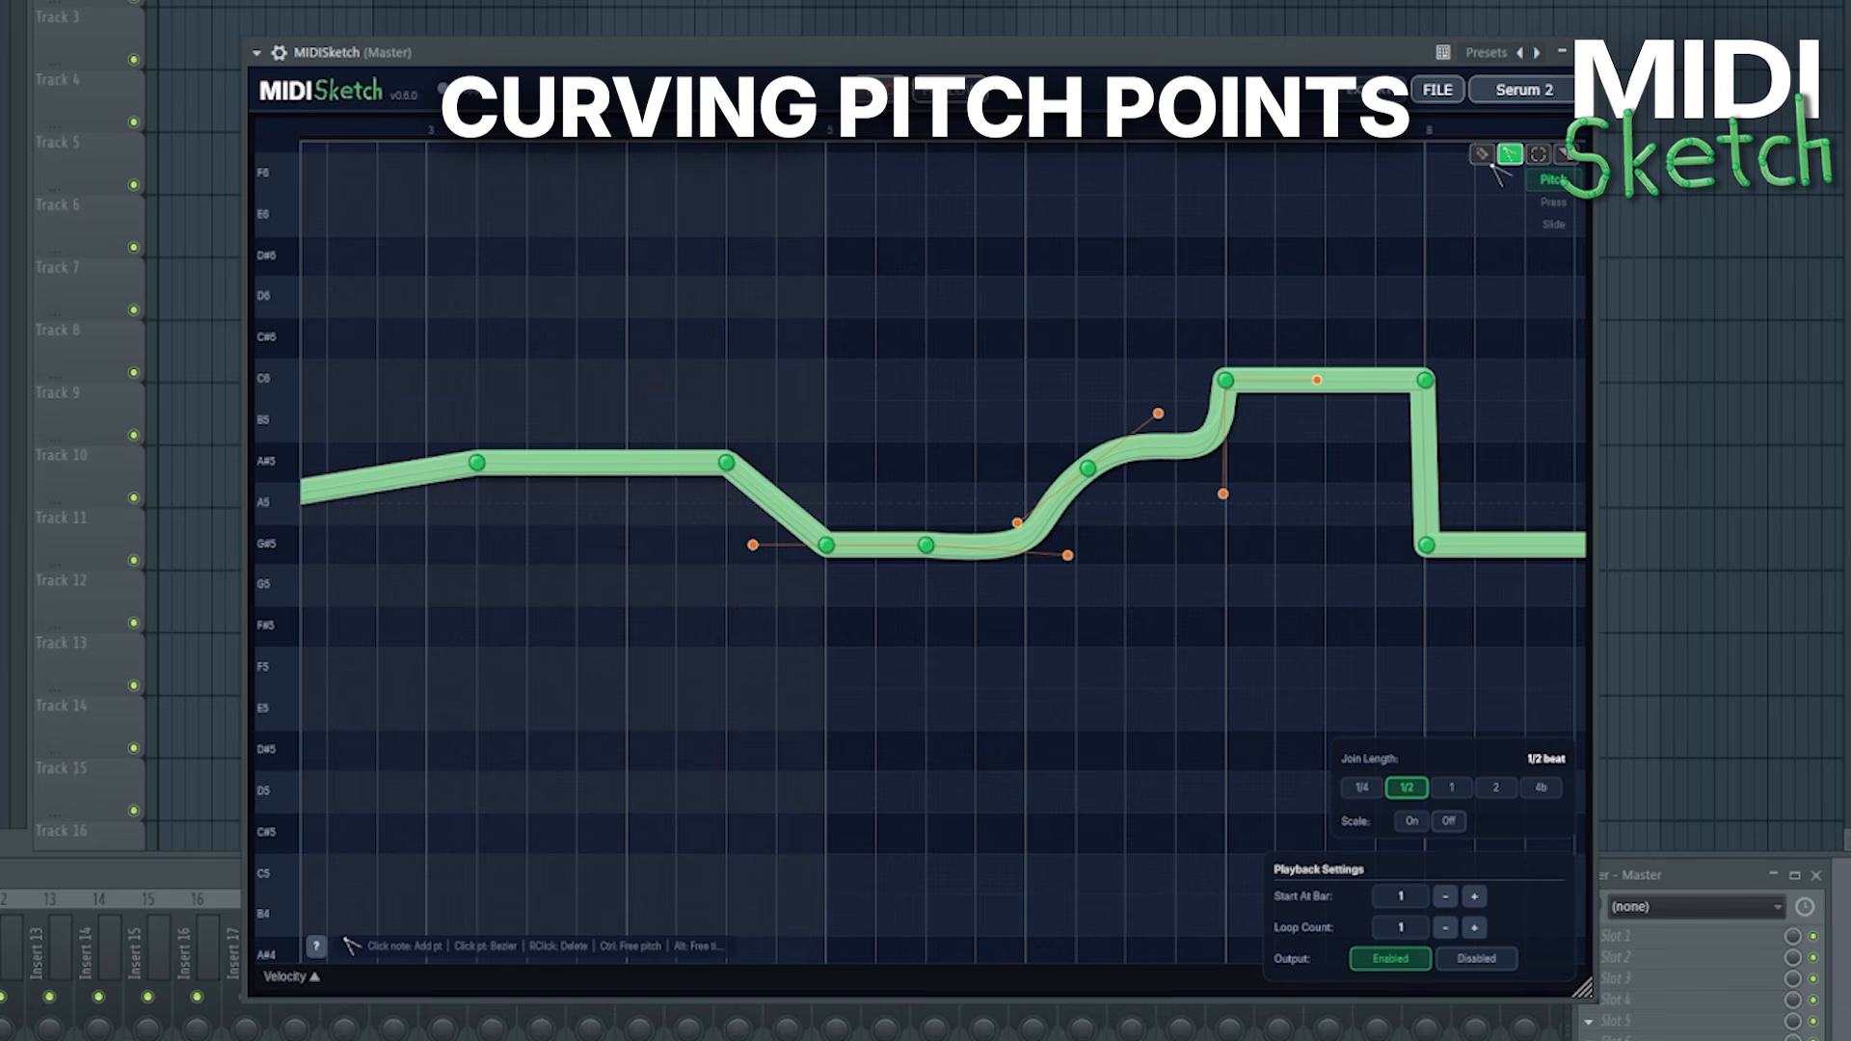
Move the midway point onto A#5, level its handles, and extend the C6 point's lower handle down to about G5
left_click(1485, 156)
left_click_drag(1088, 470, 1077, 463)
left_click_drag(1148, 407, 1161, 507)
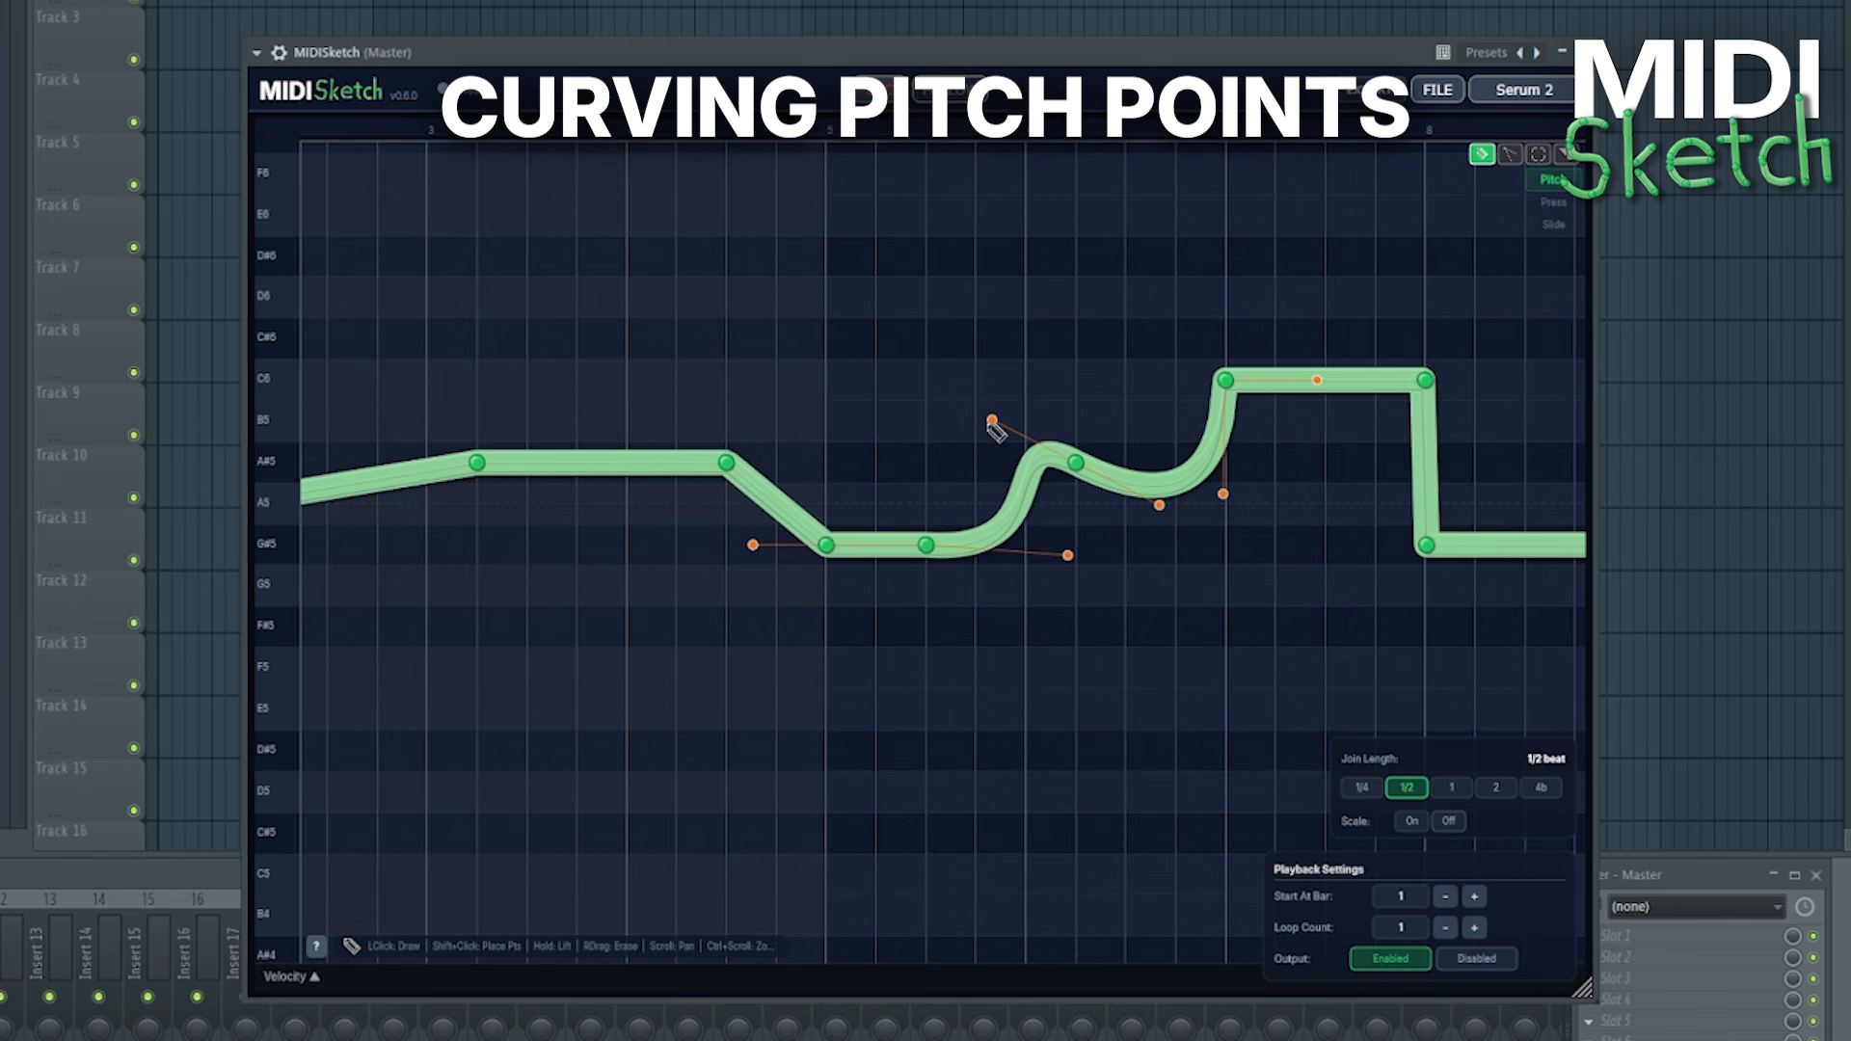
left_click_drag(992, 423, 992, 464)
left_click_drag(1223, 494, 1223, 572)
left_click_drag(1158, 463, 1284, 464)
left_click_drag(878, 465, 1024, 462)
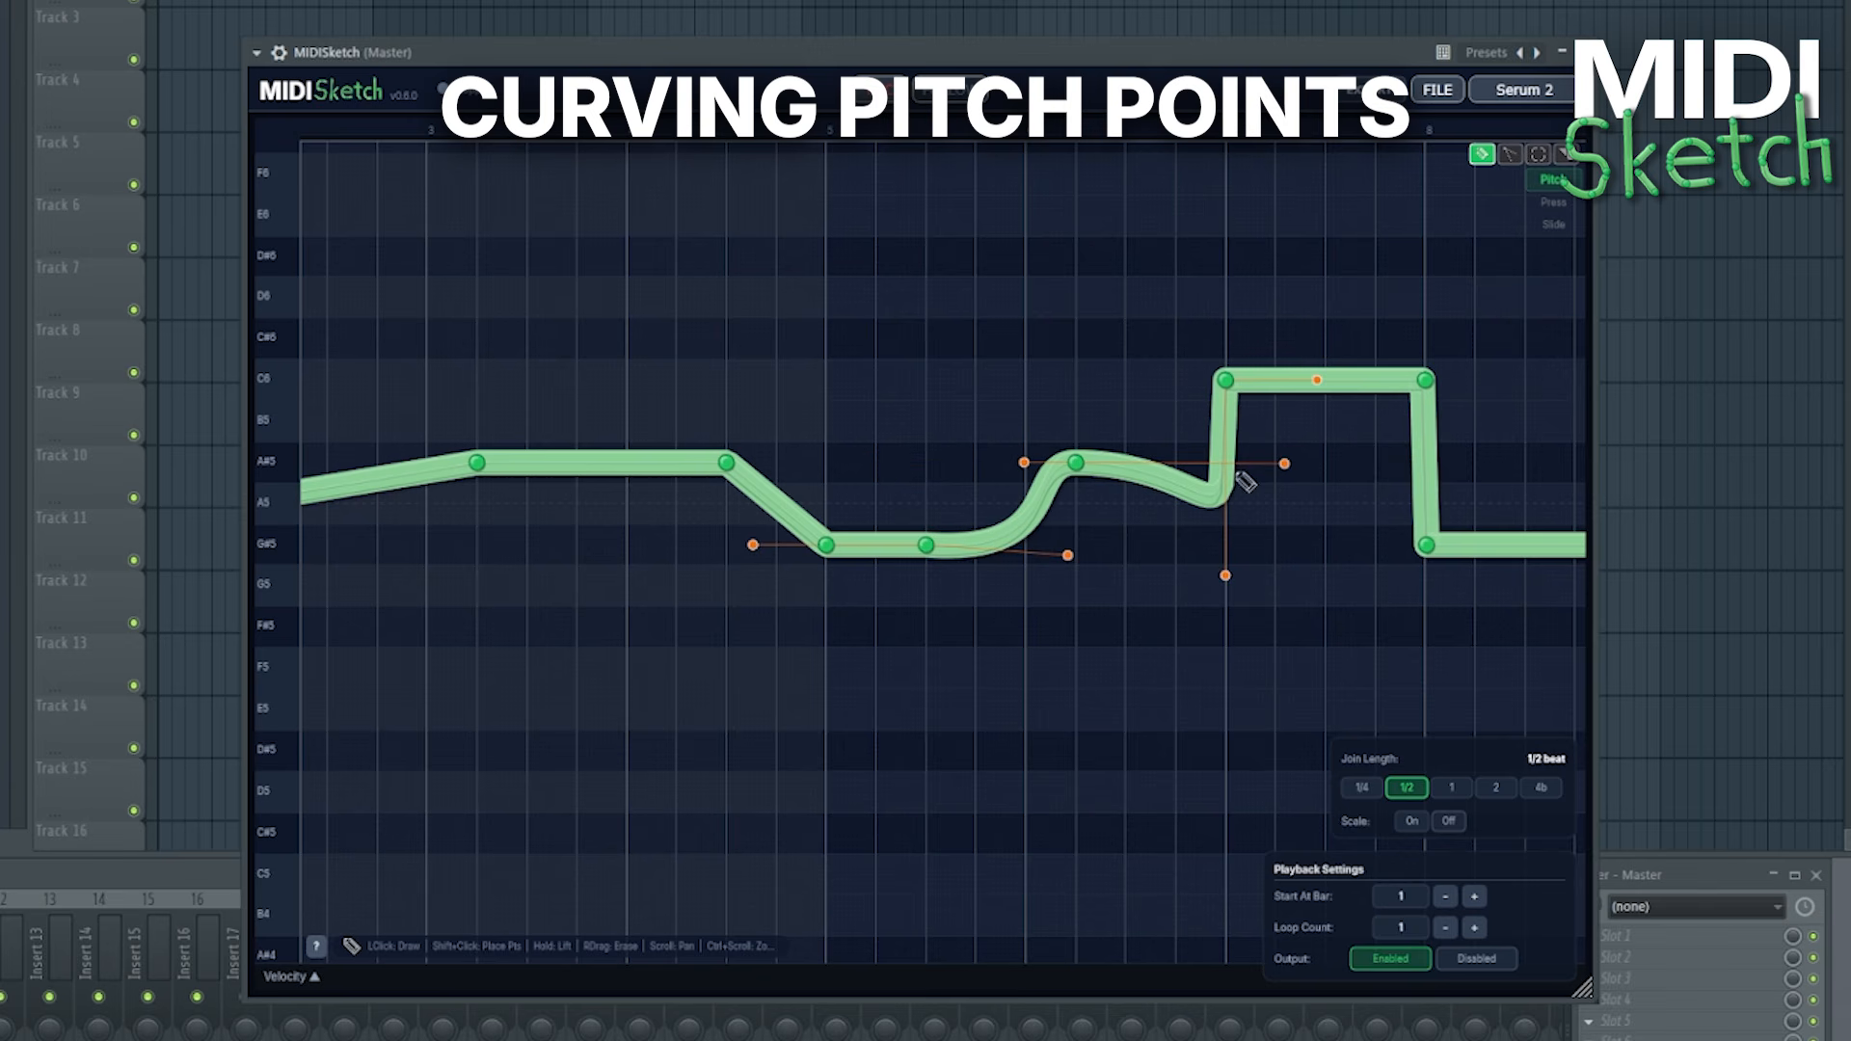
Add a second A#5 pitch point just after the midway one and shorten its handle towards C6
mouse_move(1284, 463)
left_mouse_down()
mouse_move(1240, 465)
mouse_move(1318, 463)
left_mouse_up()
left_click(1133, 471)
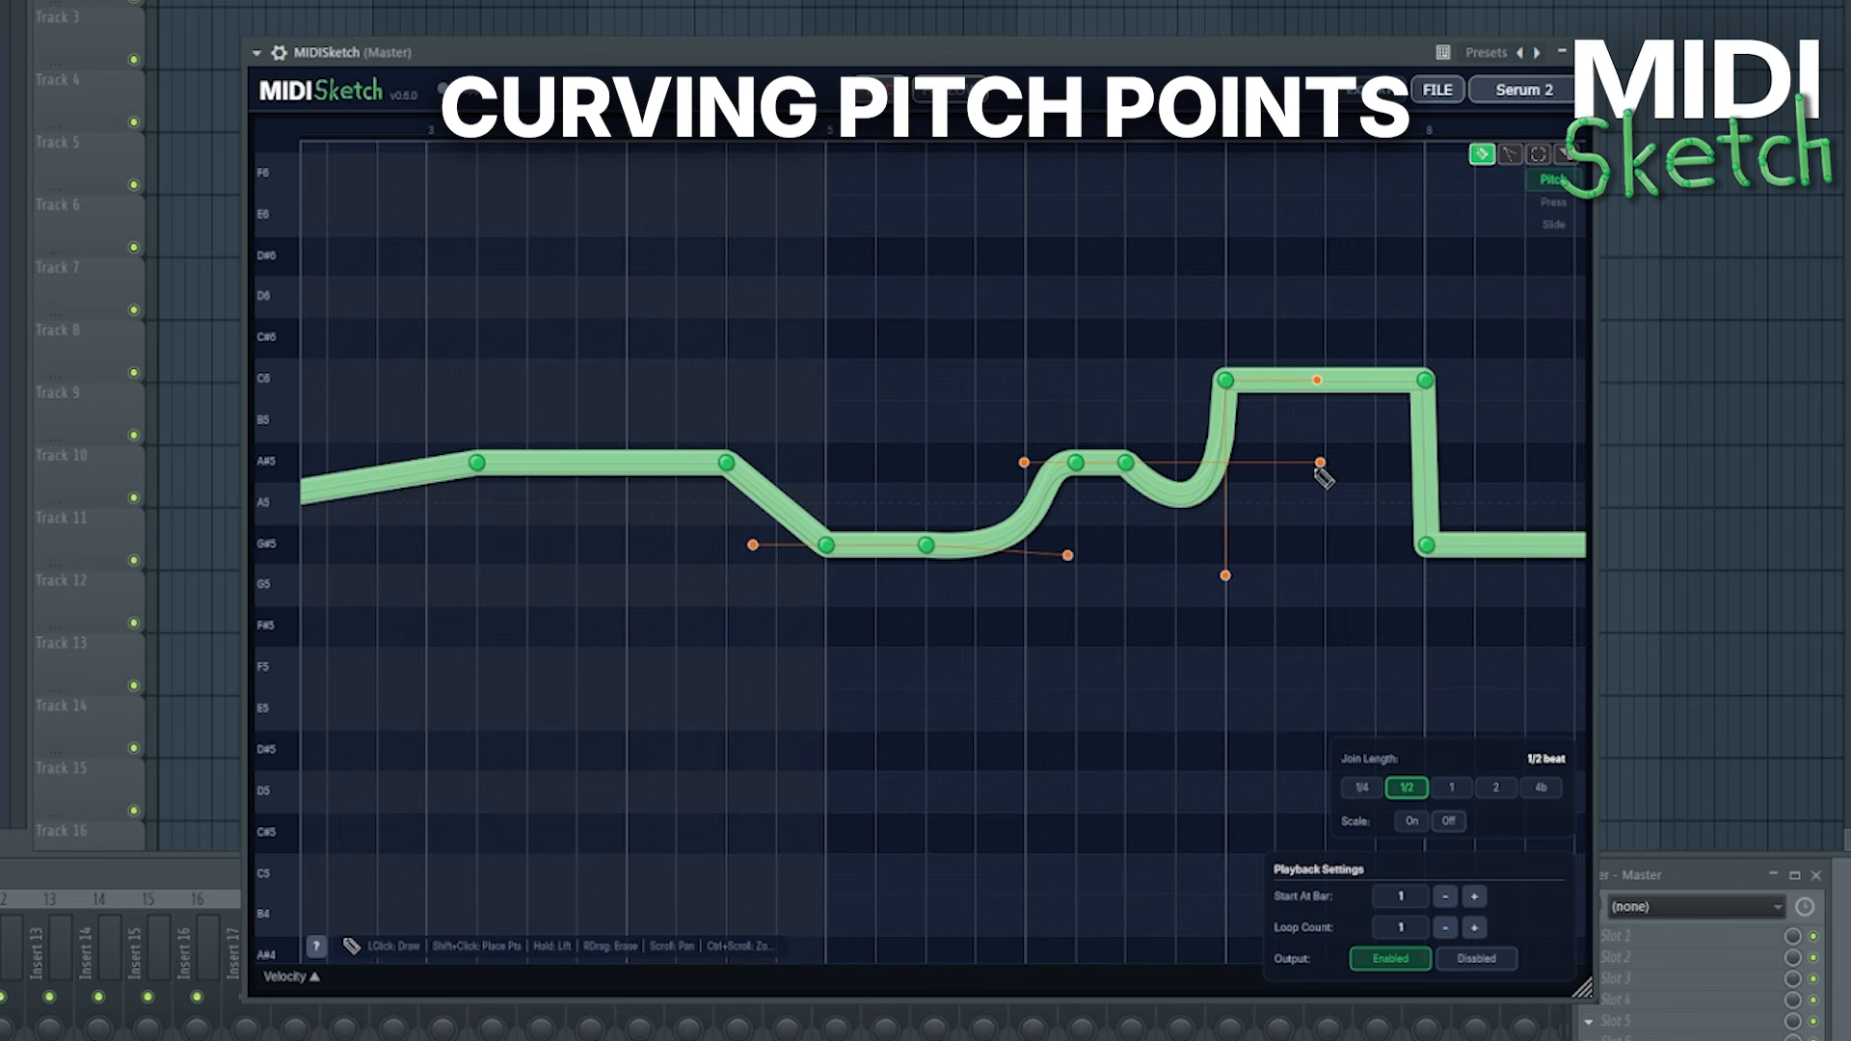
left_click_drag(1320, 465, 1176, 463)
left_click(1512, 153)
scroll(1259, 520, "up", 5)
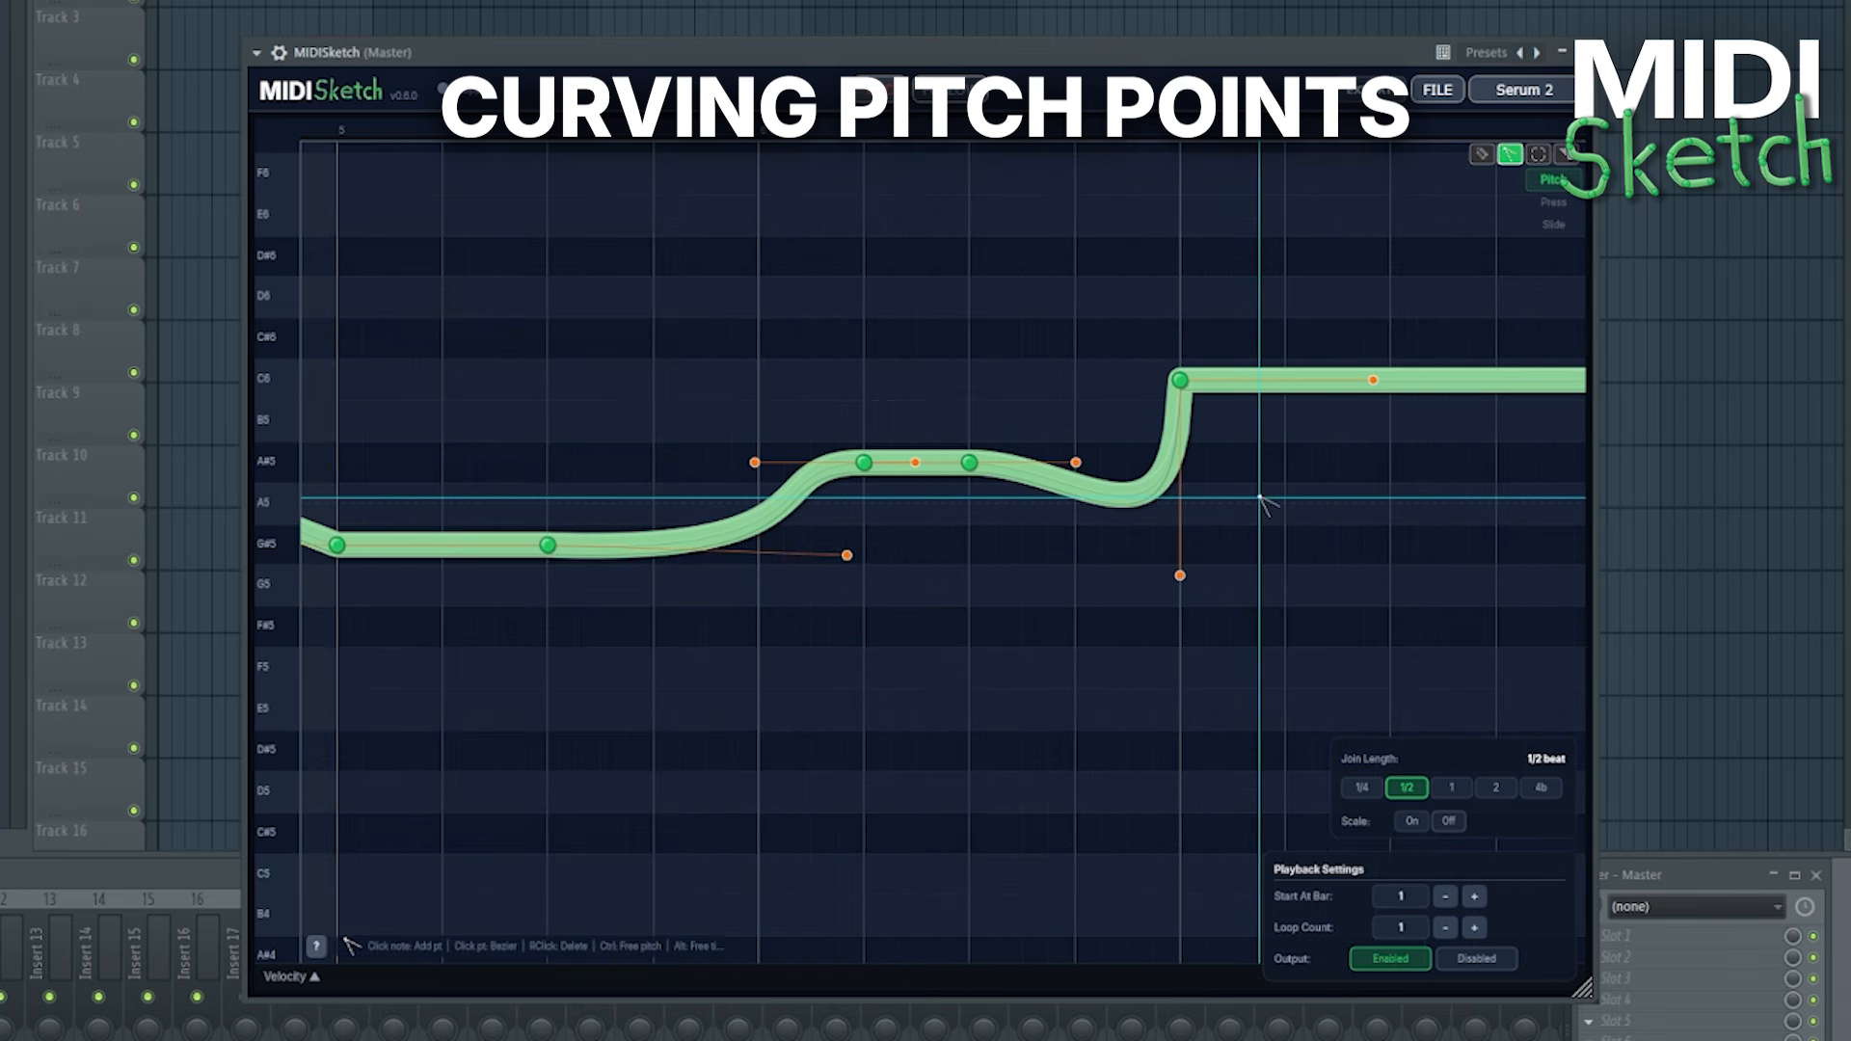
Lengthen the second A#5 point's handle past the C6 point at bar 7 and play the curved glide back
scroll(1199, 525, "down", 3)
scroll(1205, 521, "up", 2)
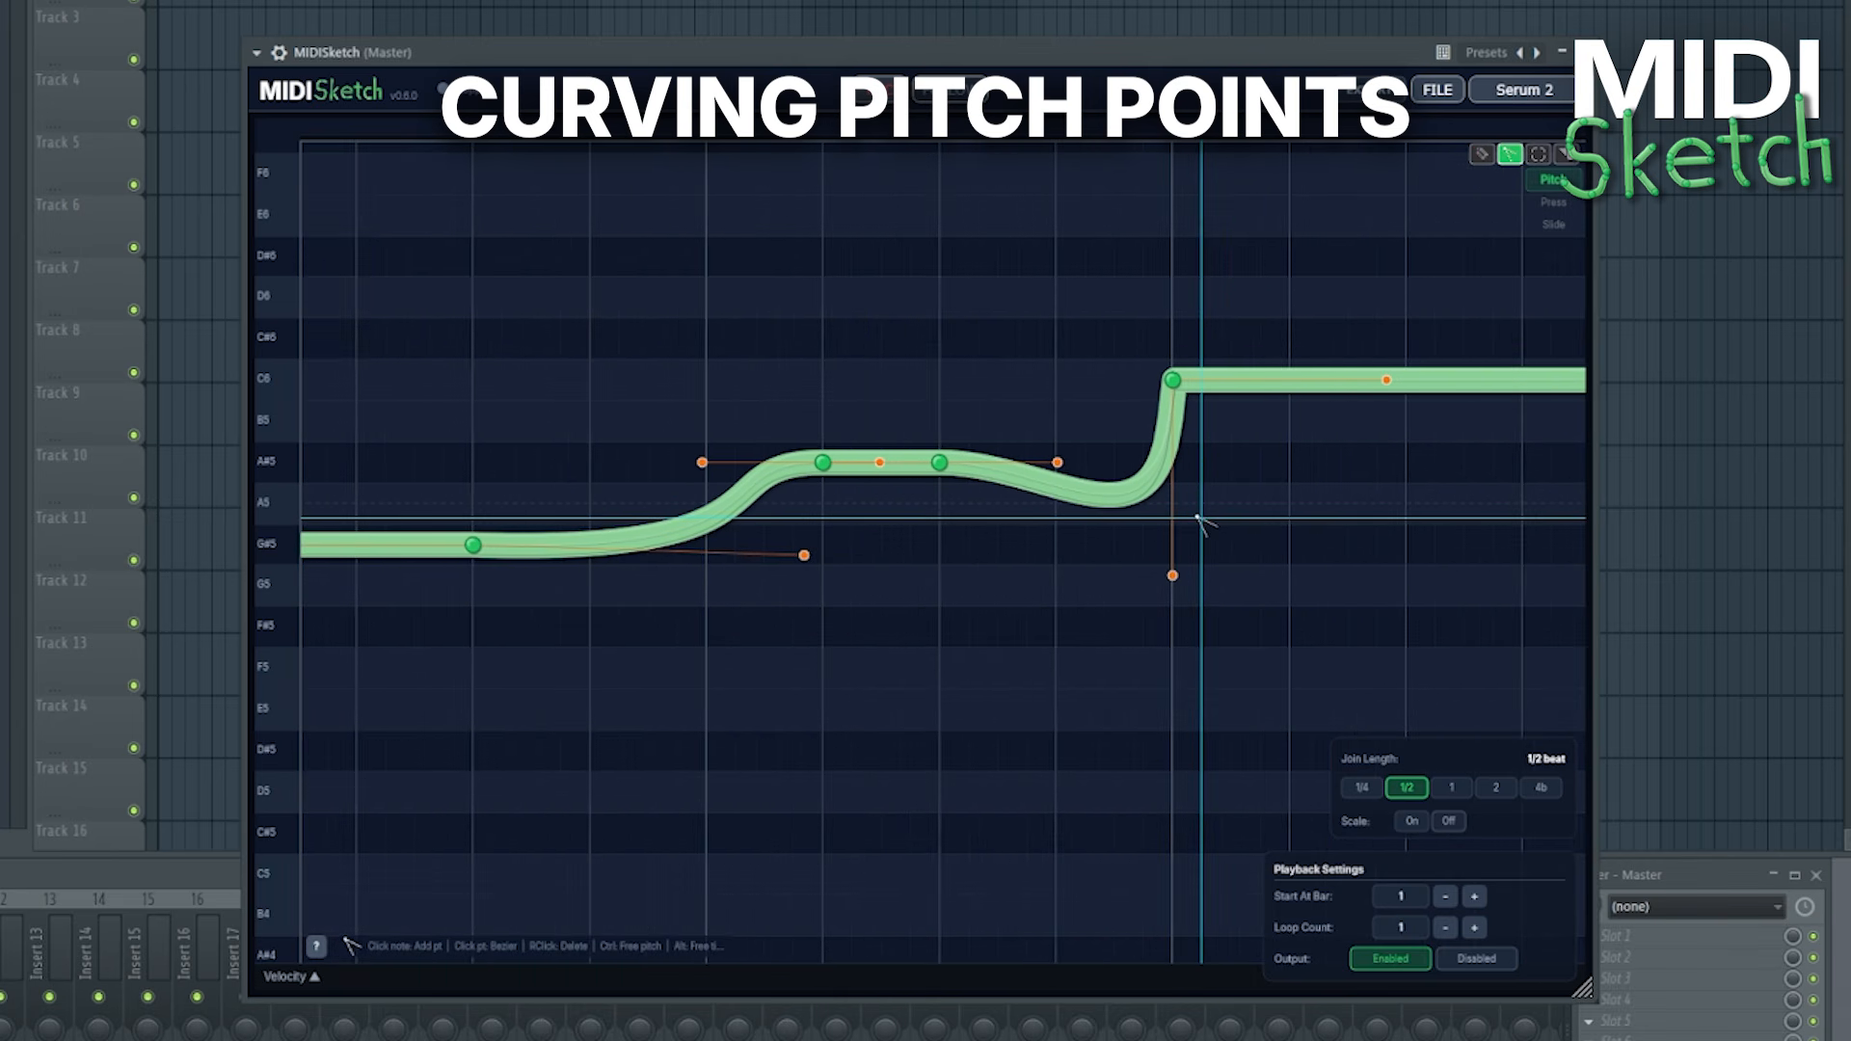
scroll(1209, 519, "up", 2)
left_click_drag(1223, 507, 1042, 523)
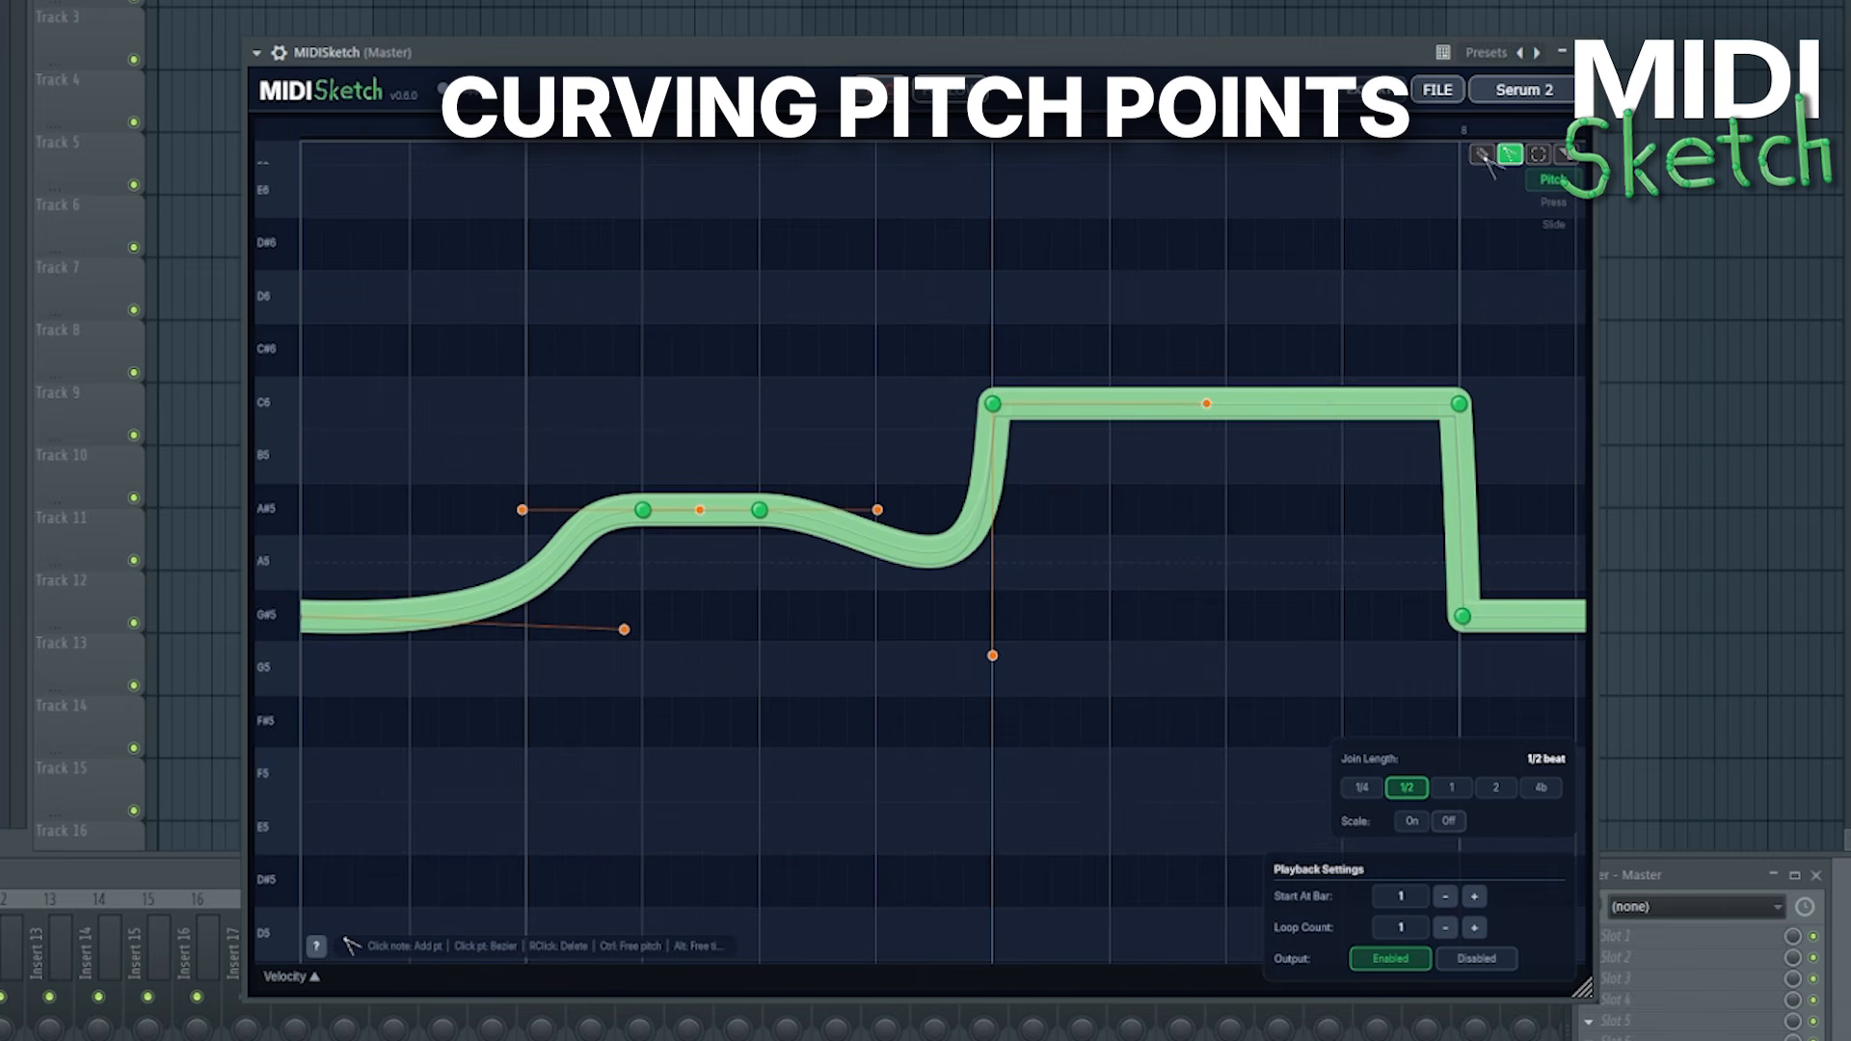
left_click(1483, 154)
left_click_drag(878, 509, 1077, 502)
key("space")
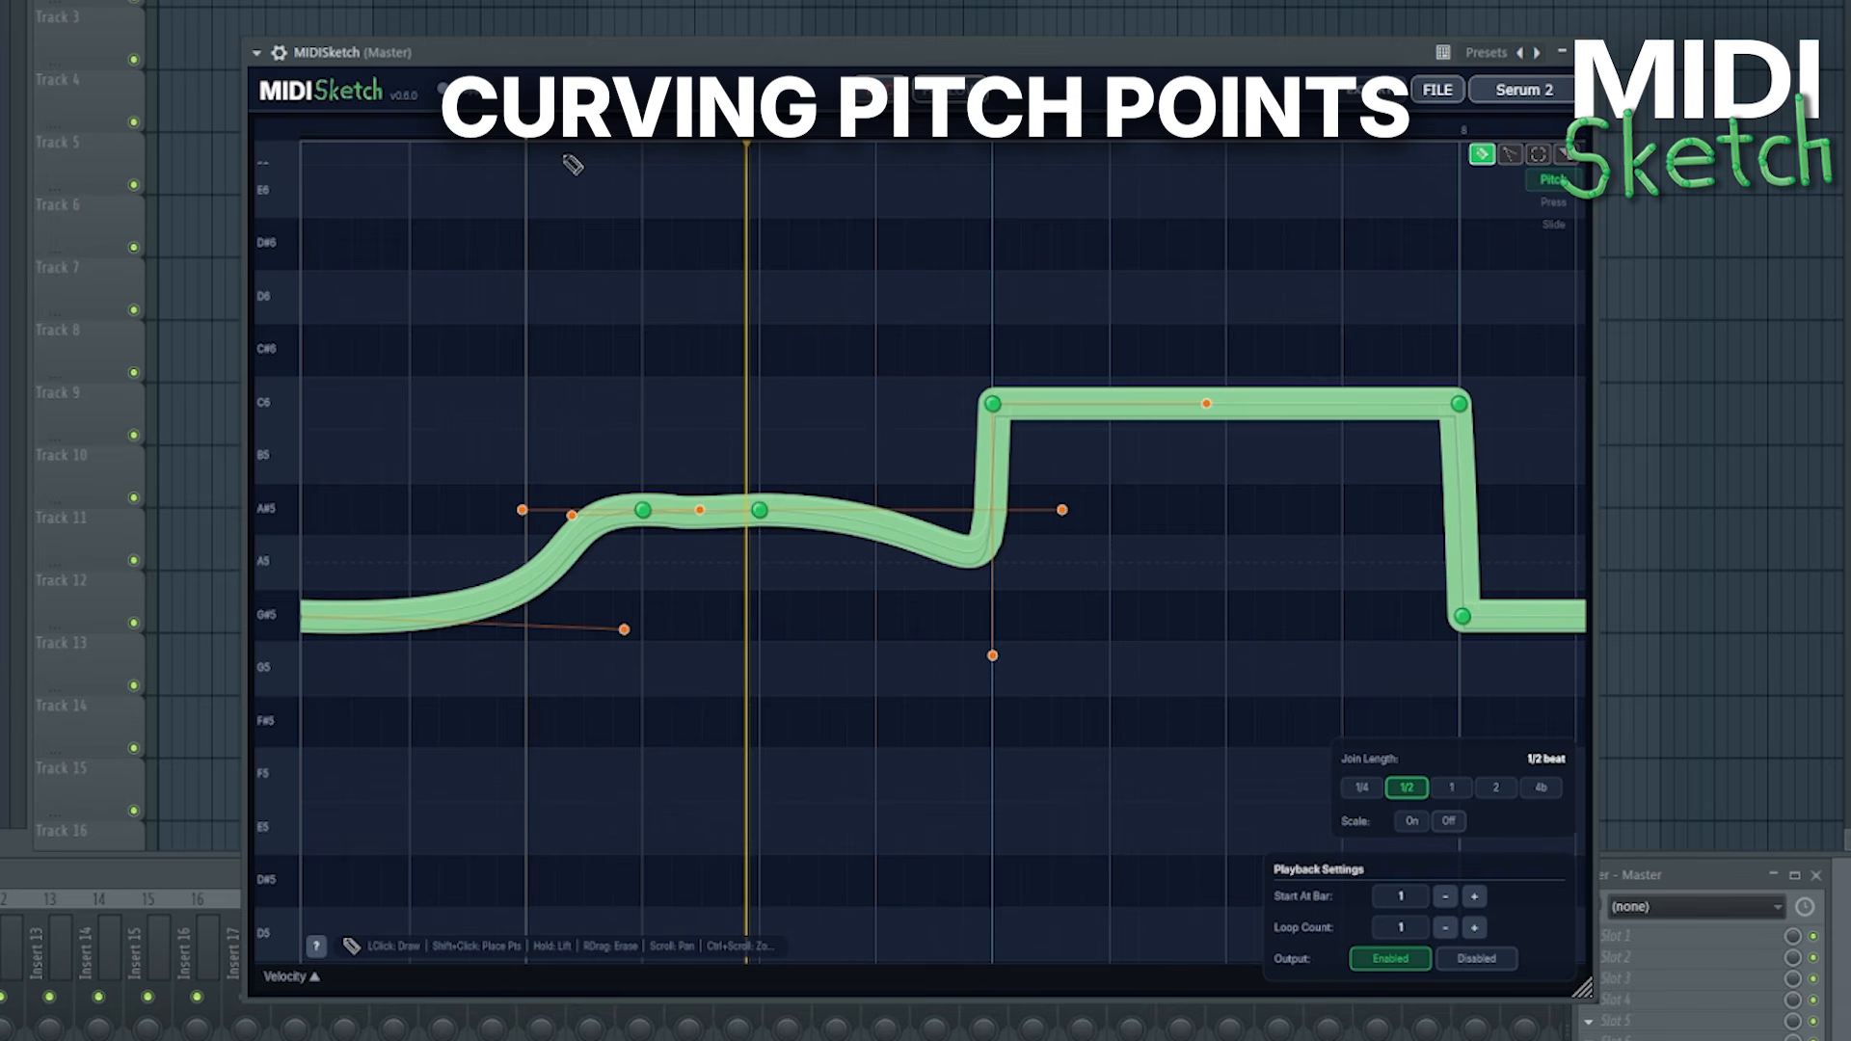
Replace the glide path with a B4 note from bar 1 to the start of bar 8 and add pitch points at bars 3 and 5
scroll(1078, 574, "down", 4, "ctrl")
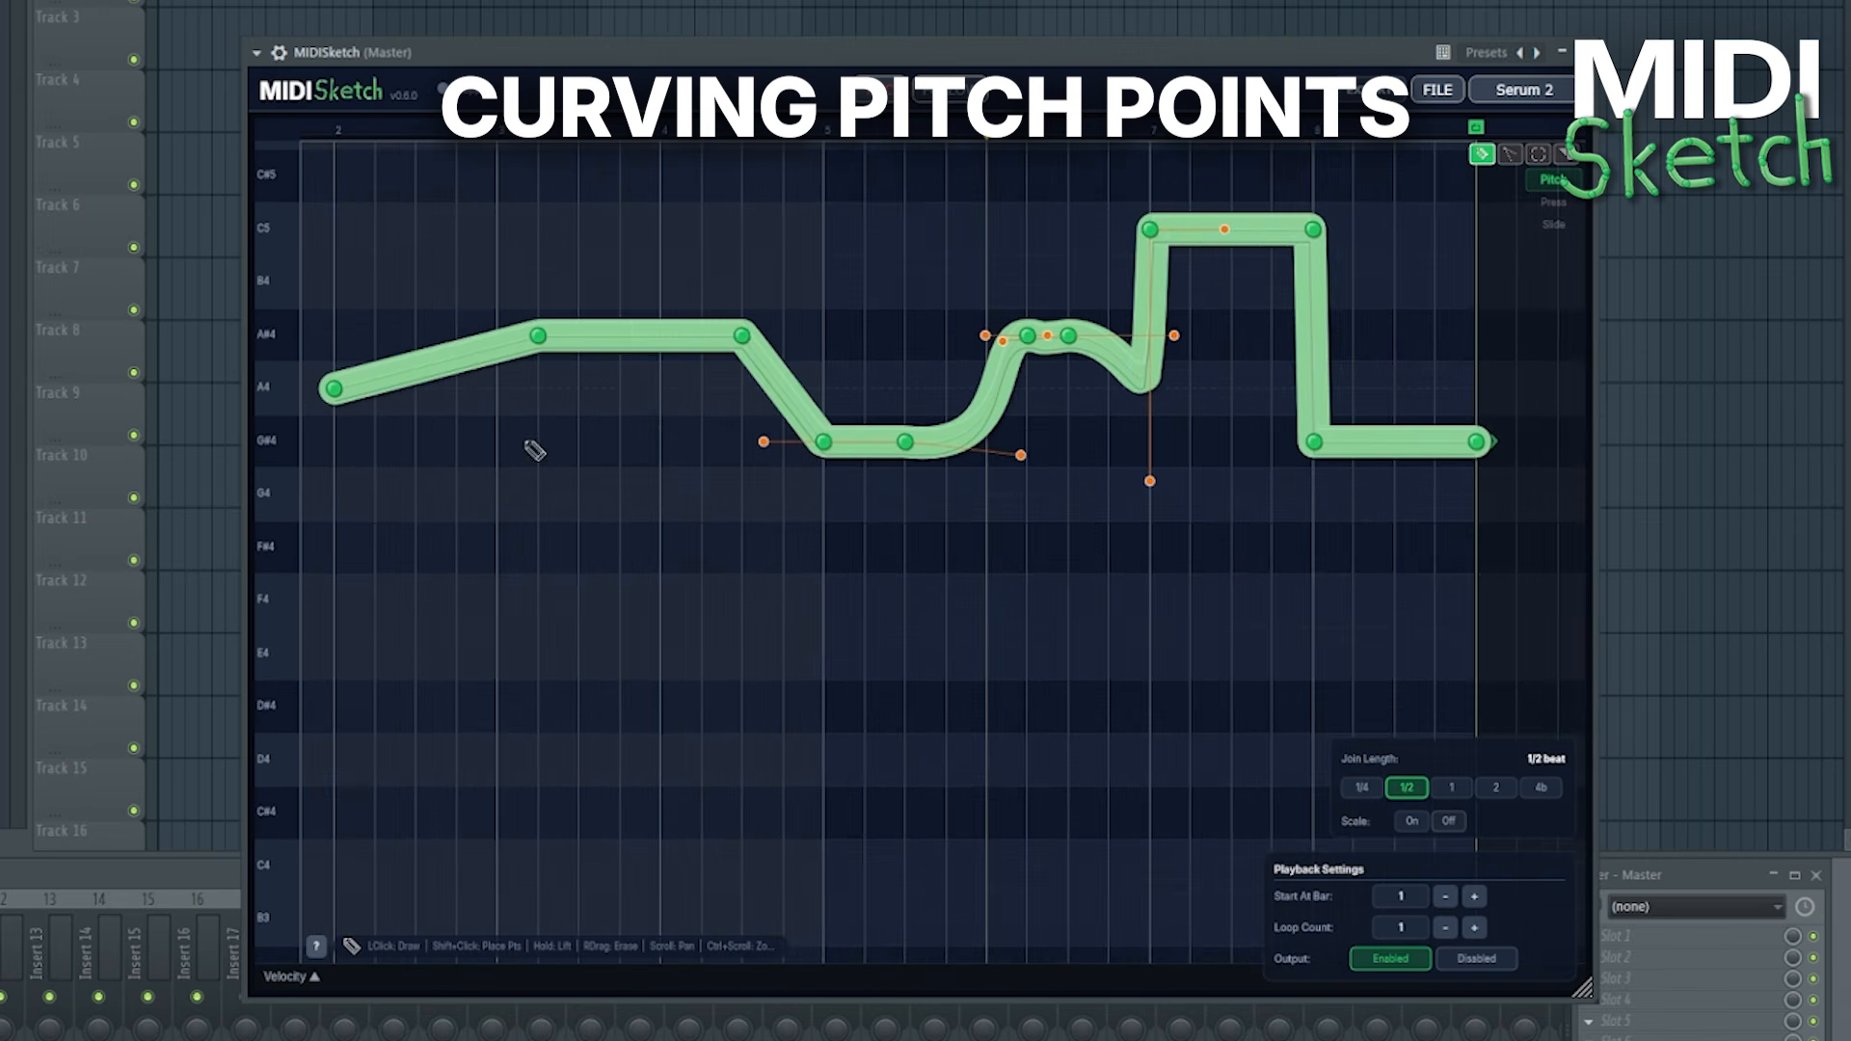
scroll(1079, 607, "down", 5, "ctrl")
left_click_drag(535, 451, 1007, 617)
scroll(583, 669, "up", 2, "ctrl")
scroll(1007, 599, "up", 2, "ctrl")
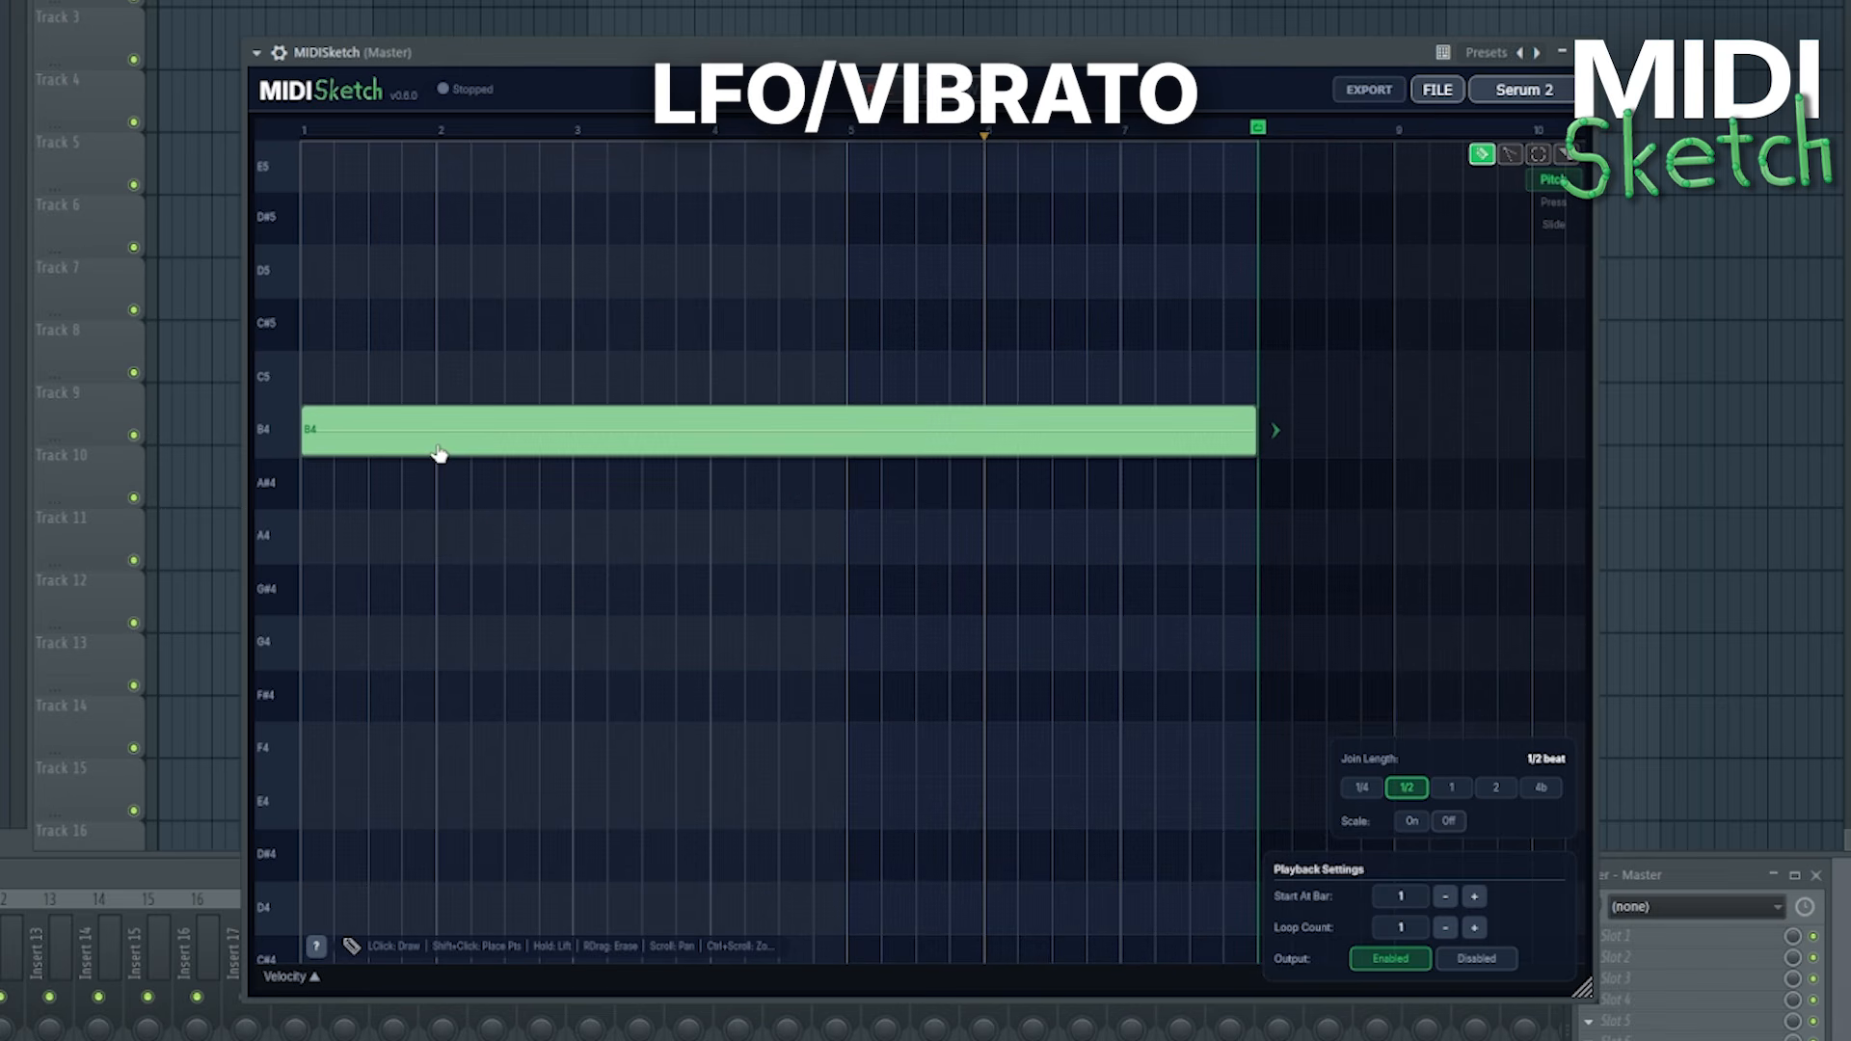
scroll(634, 569, "up", 1)
scroll(634, 570, "up", 1)
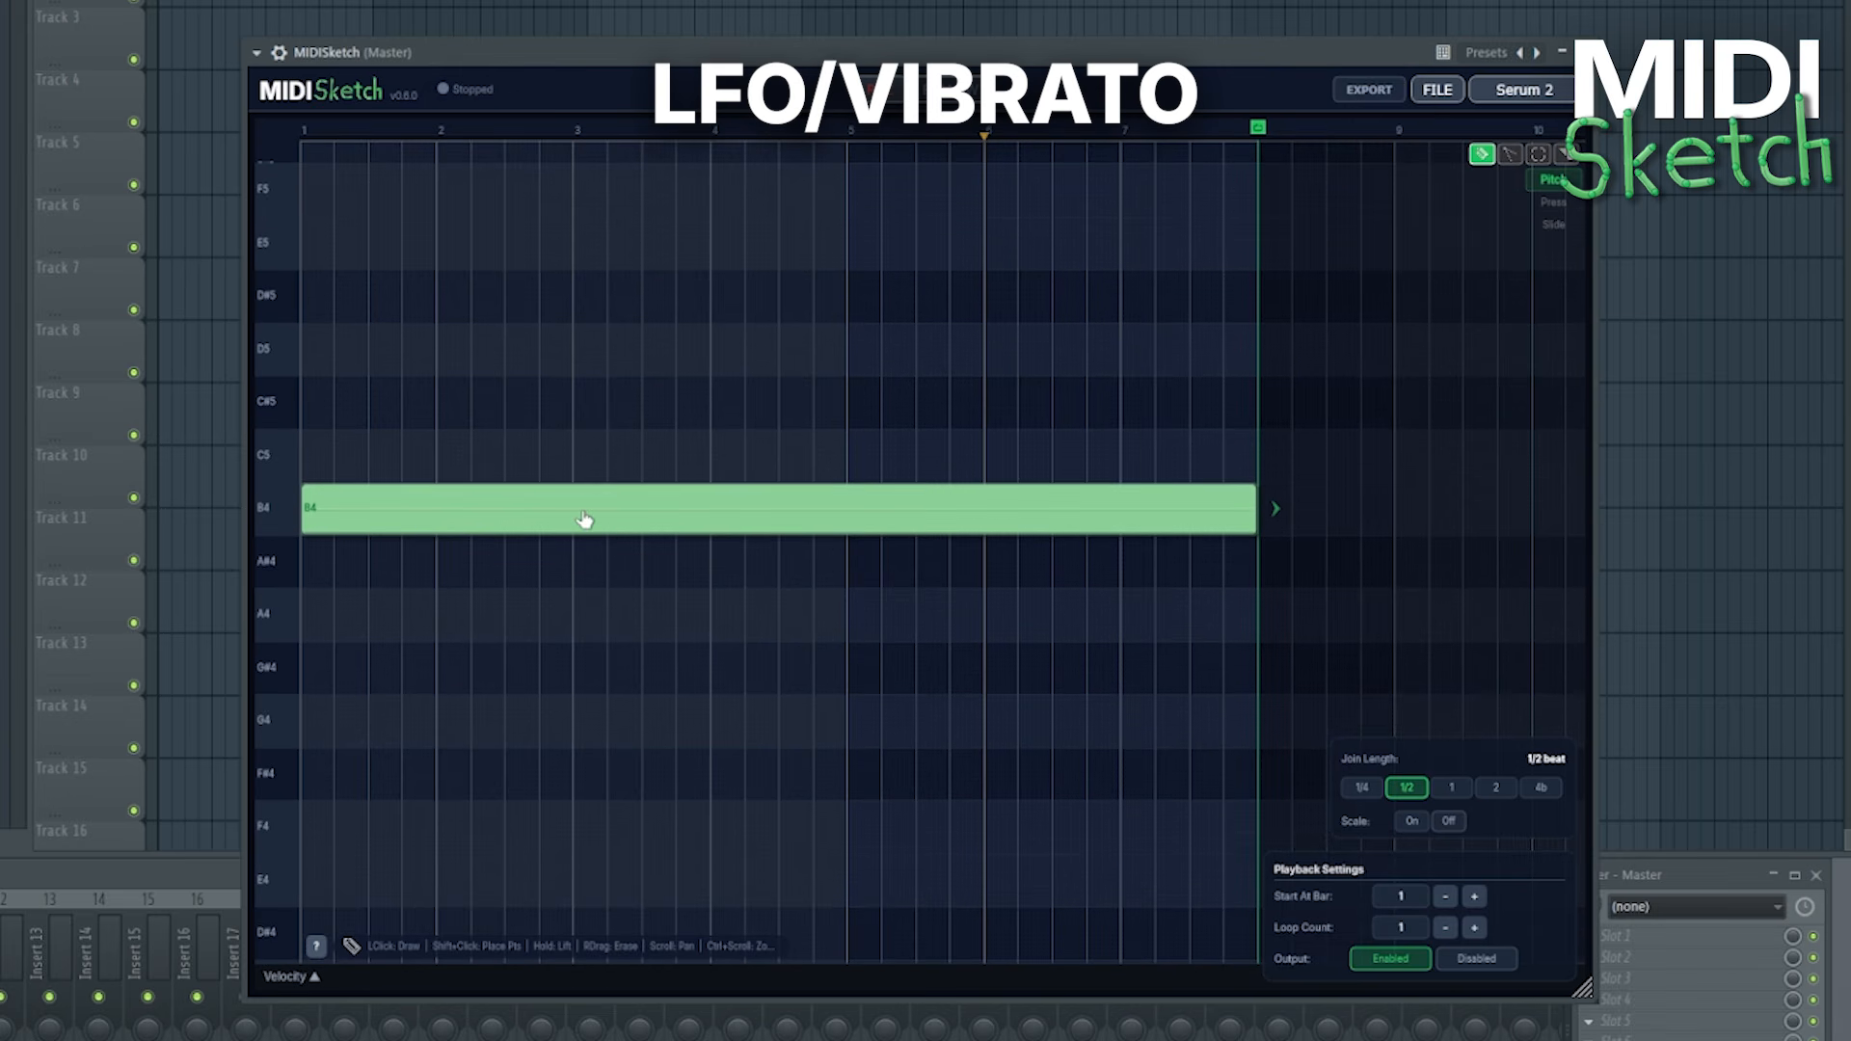
left_click(582, 515)
left_click(855, 518)
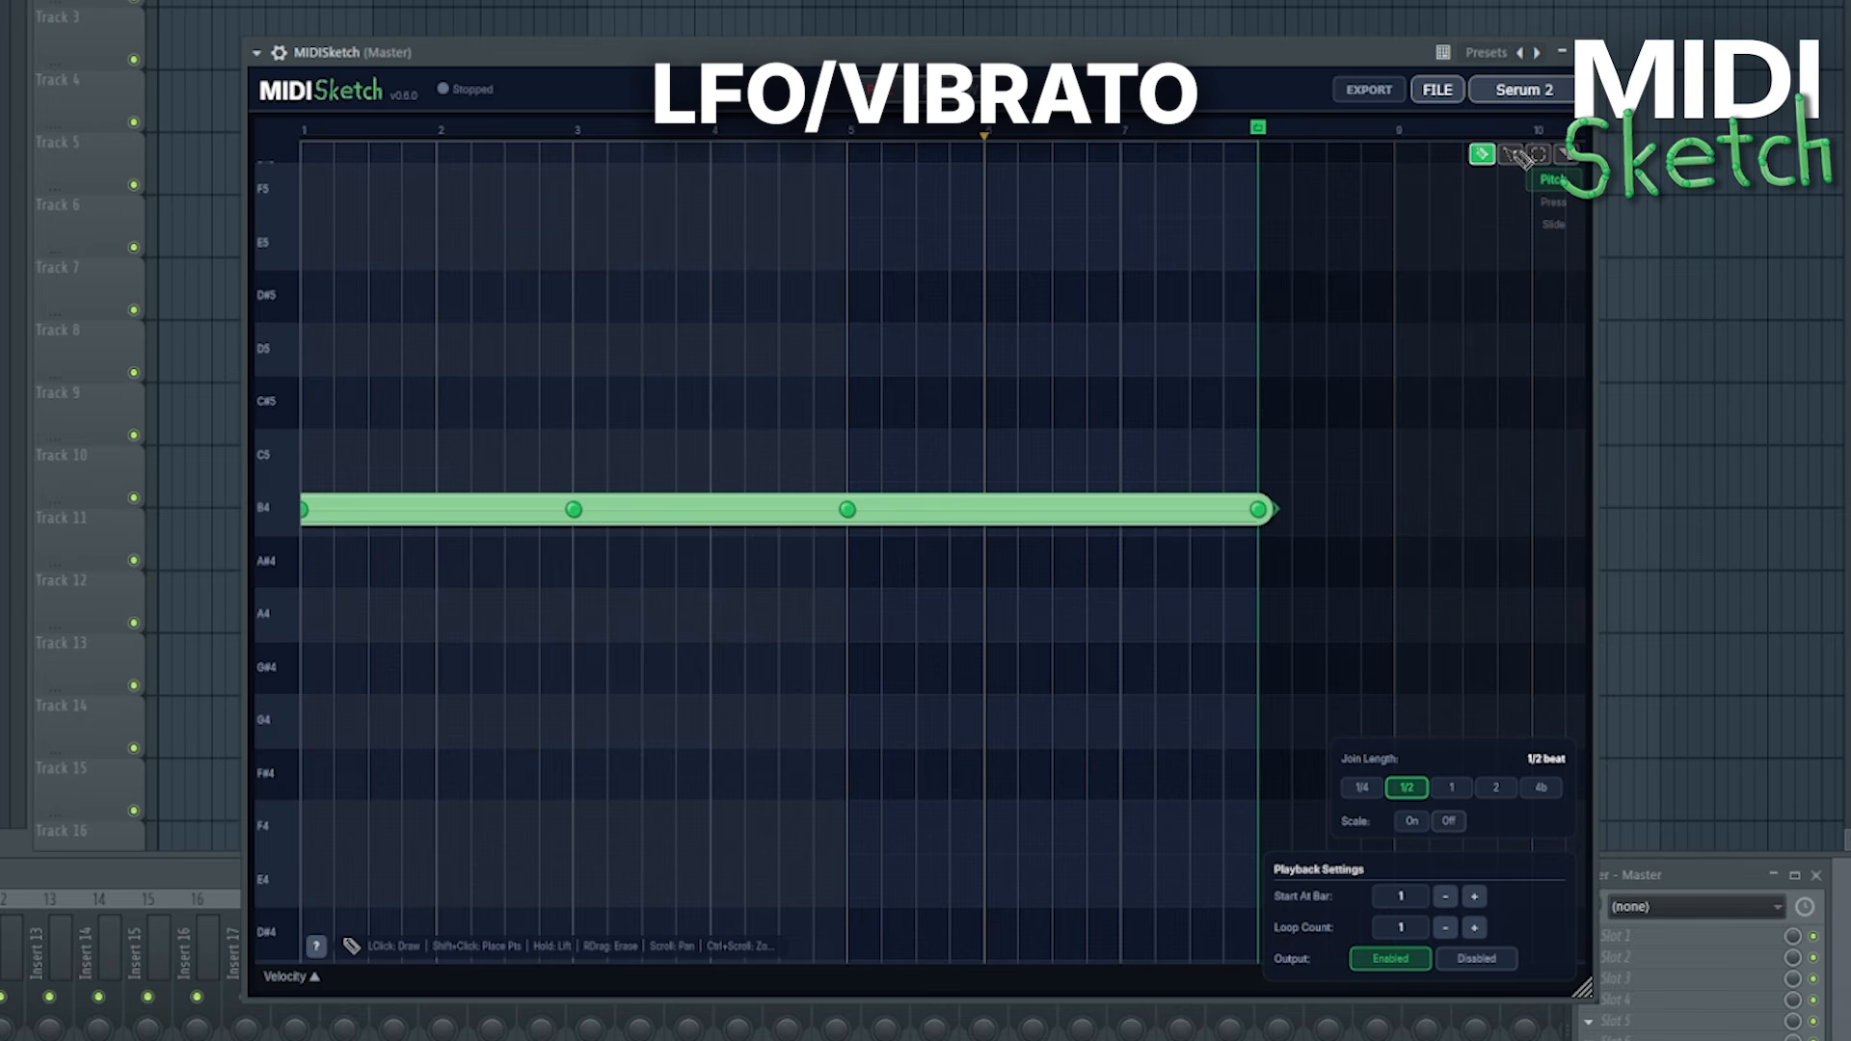
Select the pitch points at bars 3 and 5 and add an LFO, trying the LIN and SAW shapes before choosing SIN
left_click(1512, 154)
left_click_drag(942, 372, 497, 680)
left_click_drag(960, 334, 336, 736)
right_click(745, 390)
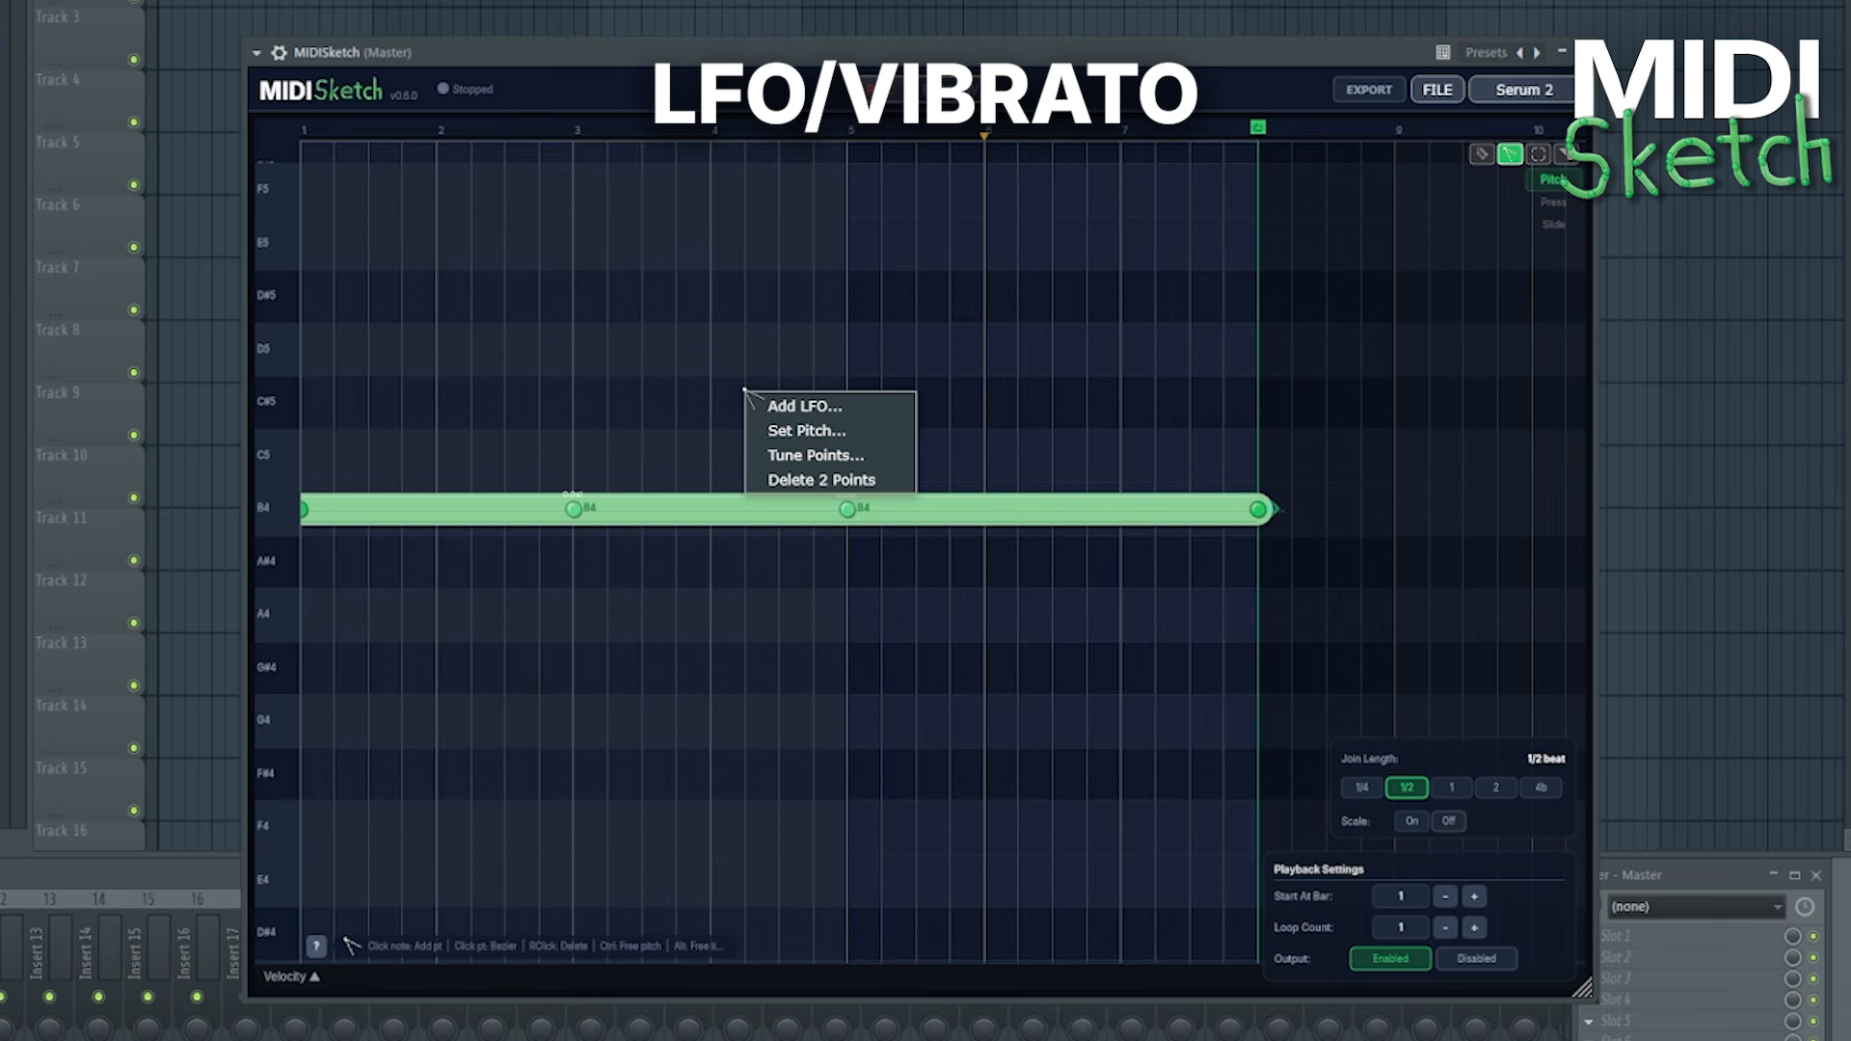
left_click(827, 409)
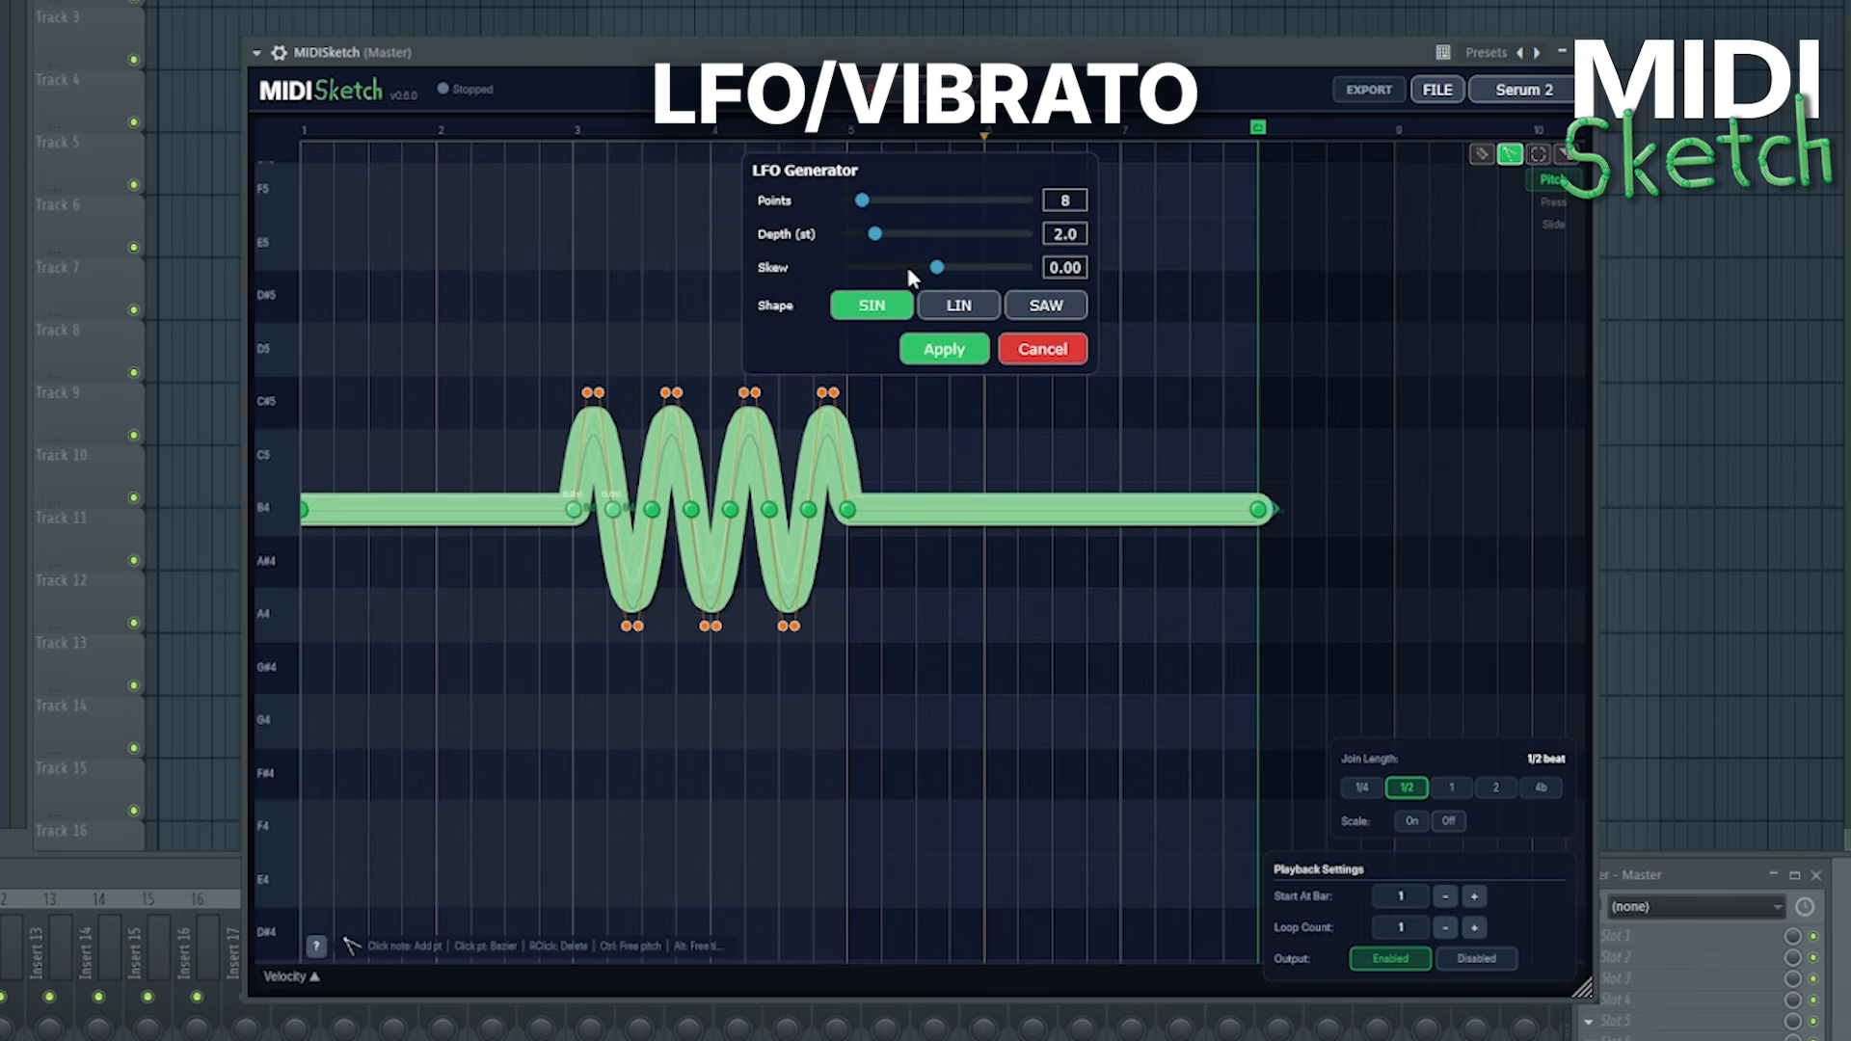
left_click(943, 307)
left_click(1020, 313)
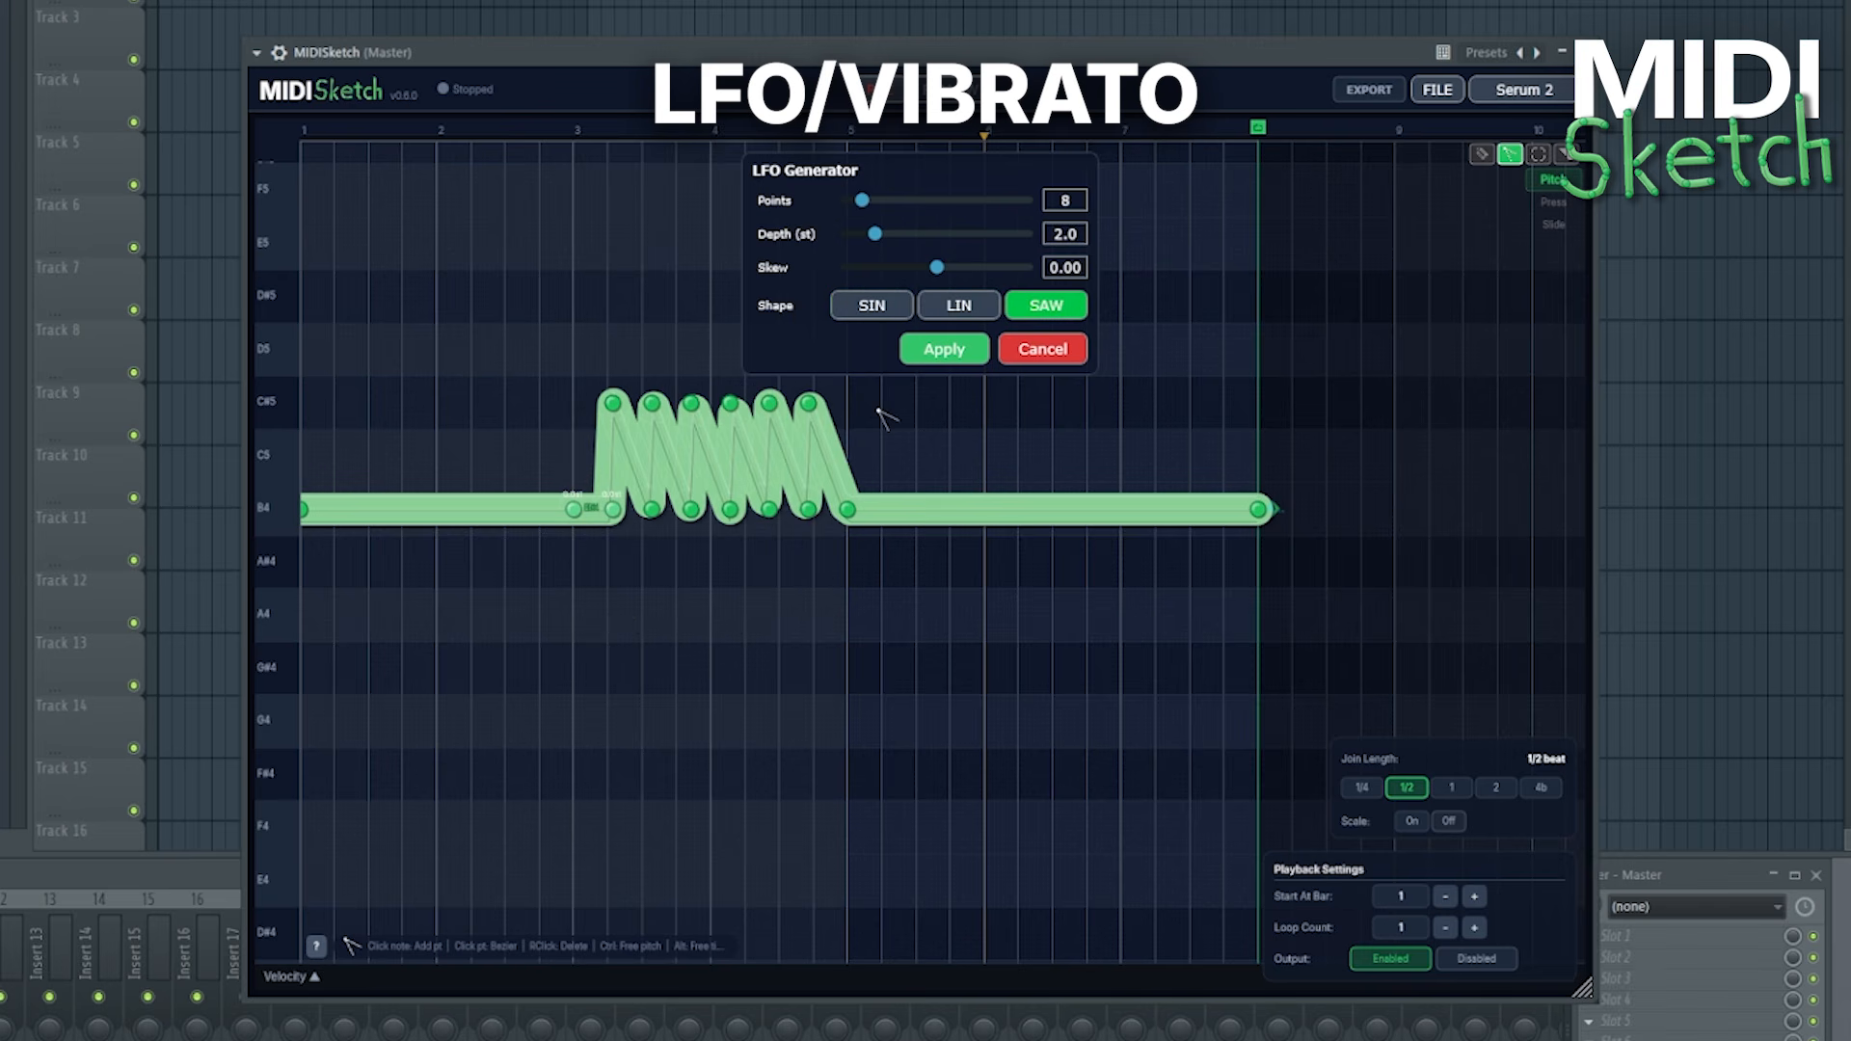
left_click(868, 308)
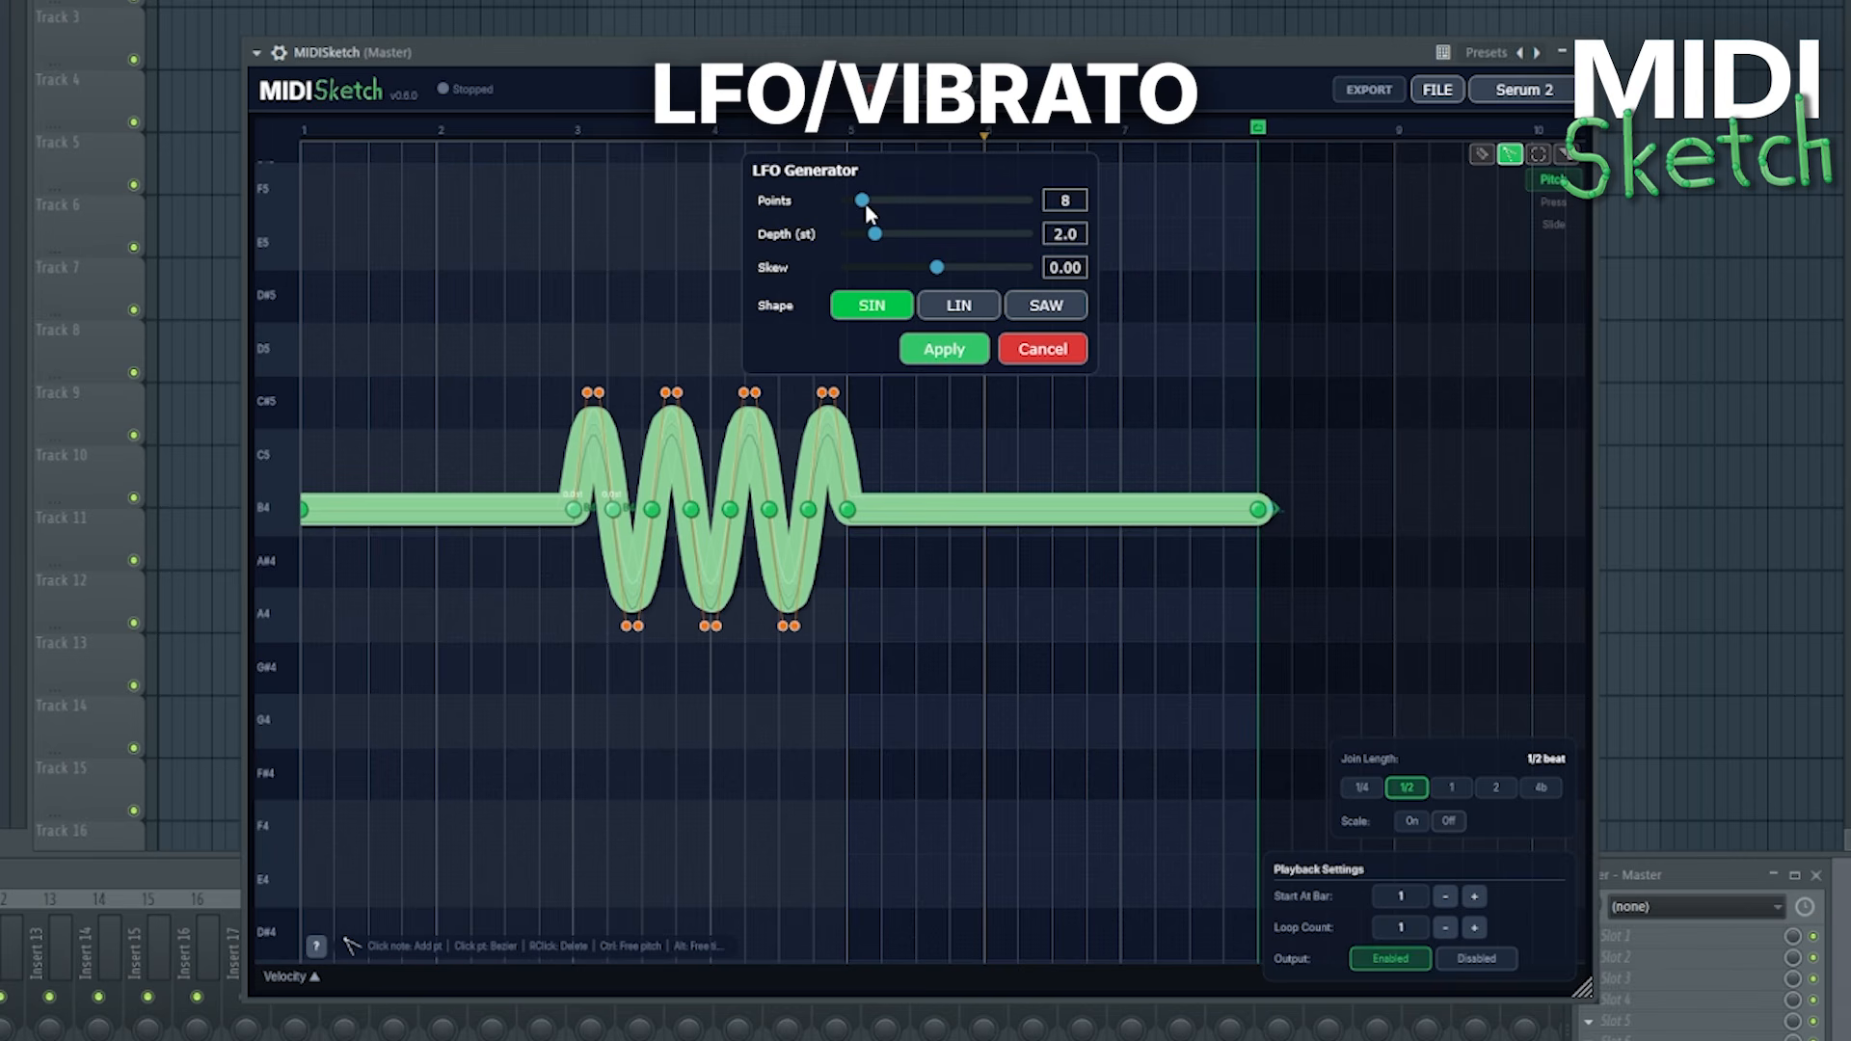
Set the playback start to bar 3 and give the LFO 22 points, a 3.5 st depth and a skew of 1.00
mouse_move(865, 203)
left_mouse_down()
mouse_move(909, 204)
mouse_move(881, 223)
left_mouse_up()
left_click(576, 130)
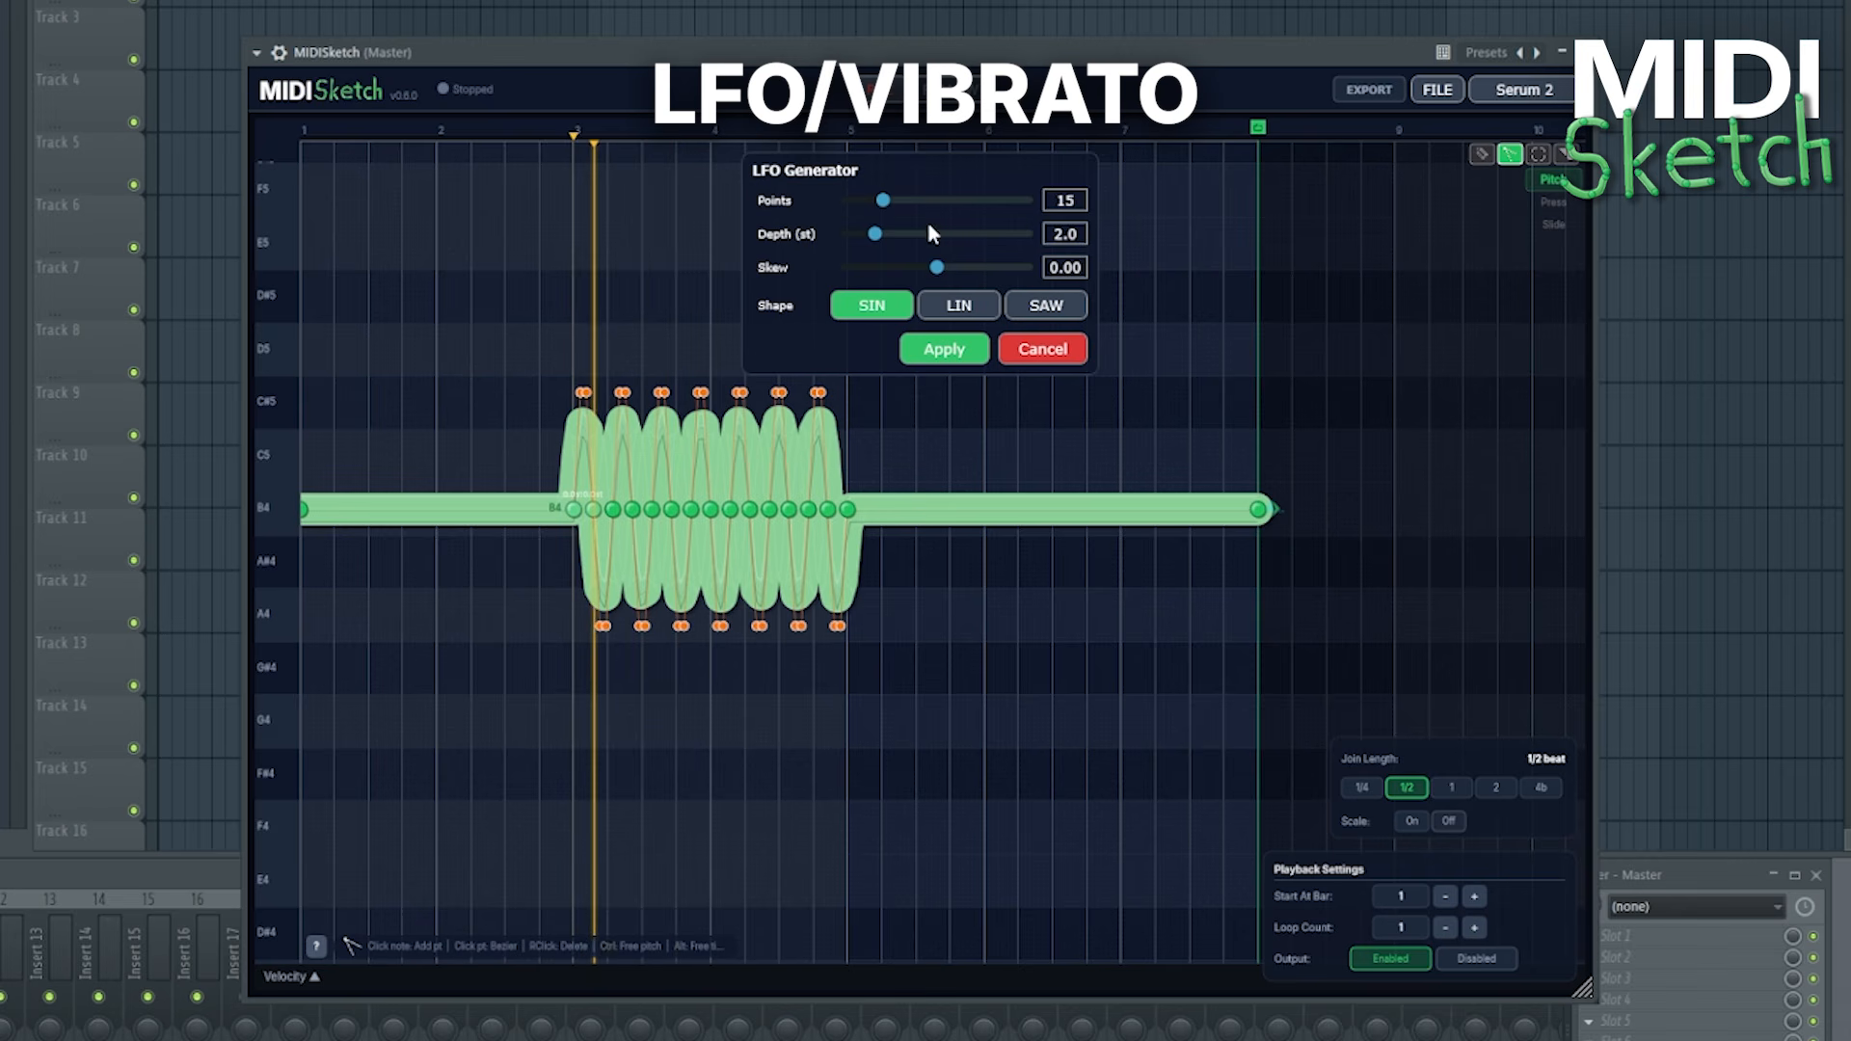
left_click_drag(883, 201, 1029, 267)
mouse_move(897, 234)
left_mouse_down()
mouse_move(968, 234)
mouse_move(898, 235)
mouse_move(904, 201)
left_mouse_up()
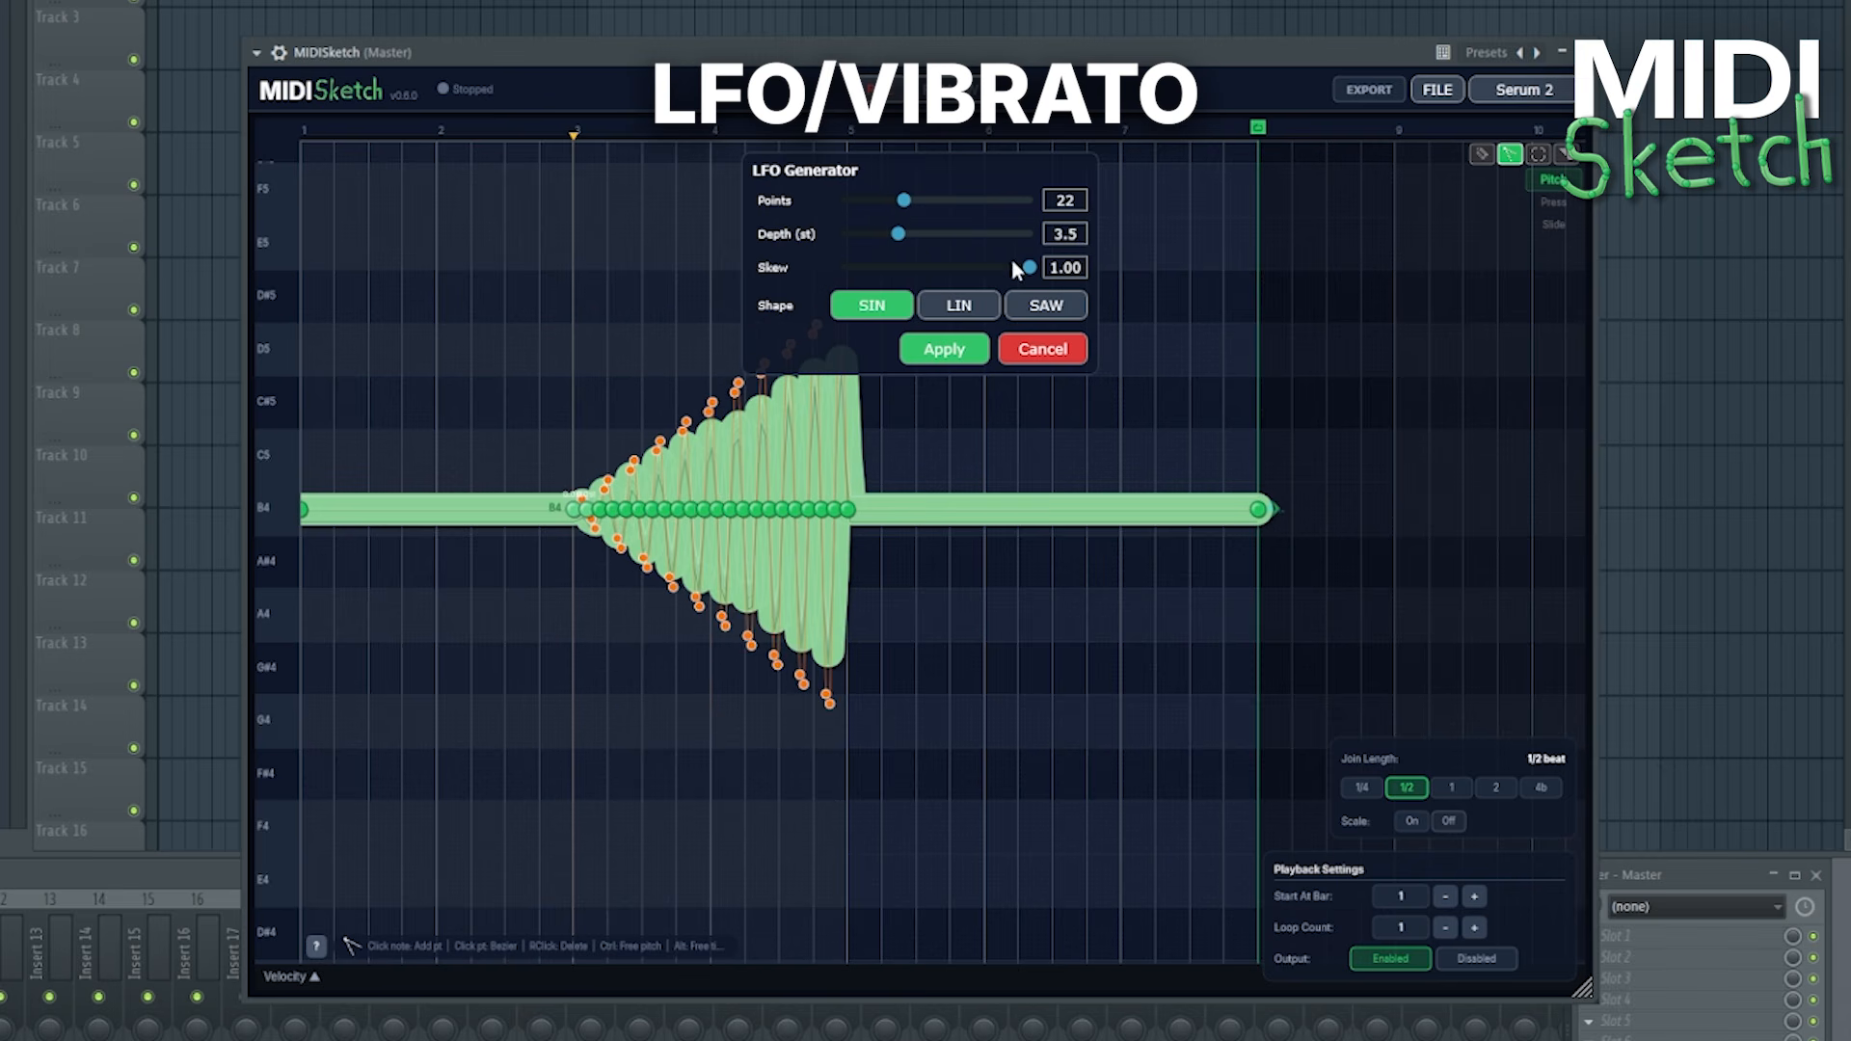
Play the LFO back, try a skew of -1.00, and apply the LFO with a skew of 1.00
mouse_move(1026, 267)
left_mouse_down()
mouse_move(970, 274)
mouse_move(1030, 272)
left_mouse_up()
key("space")
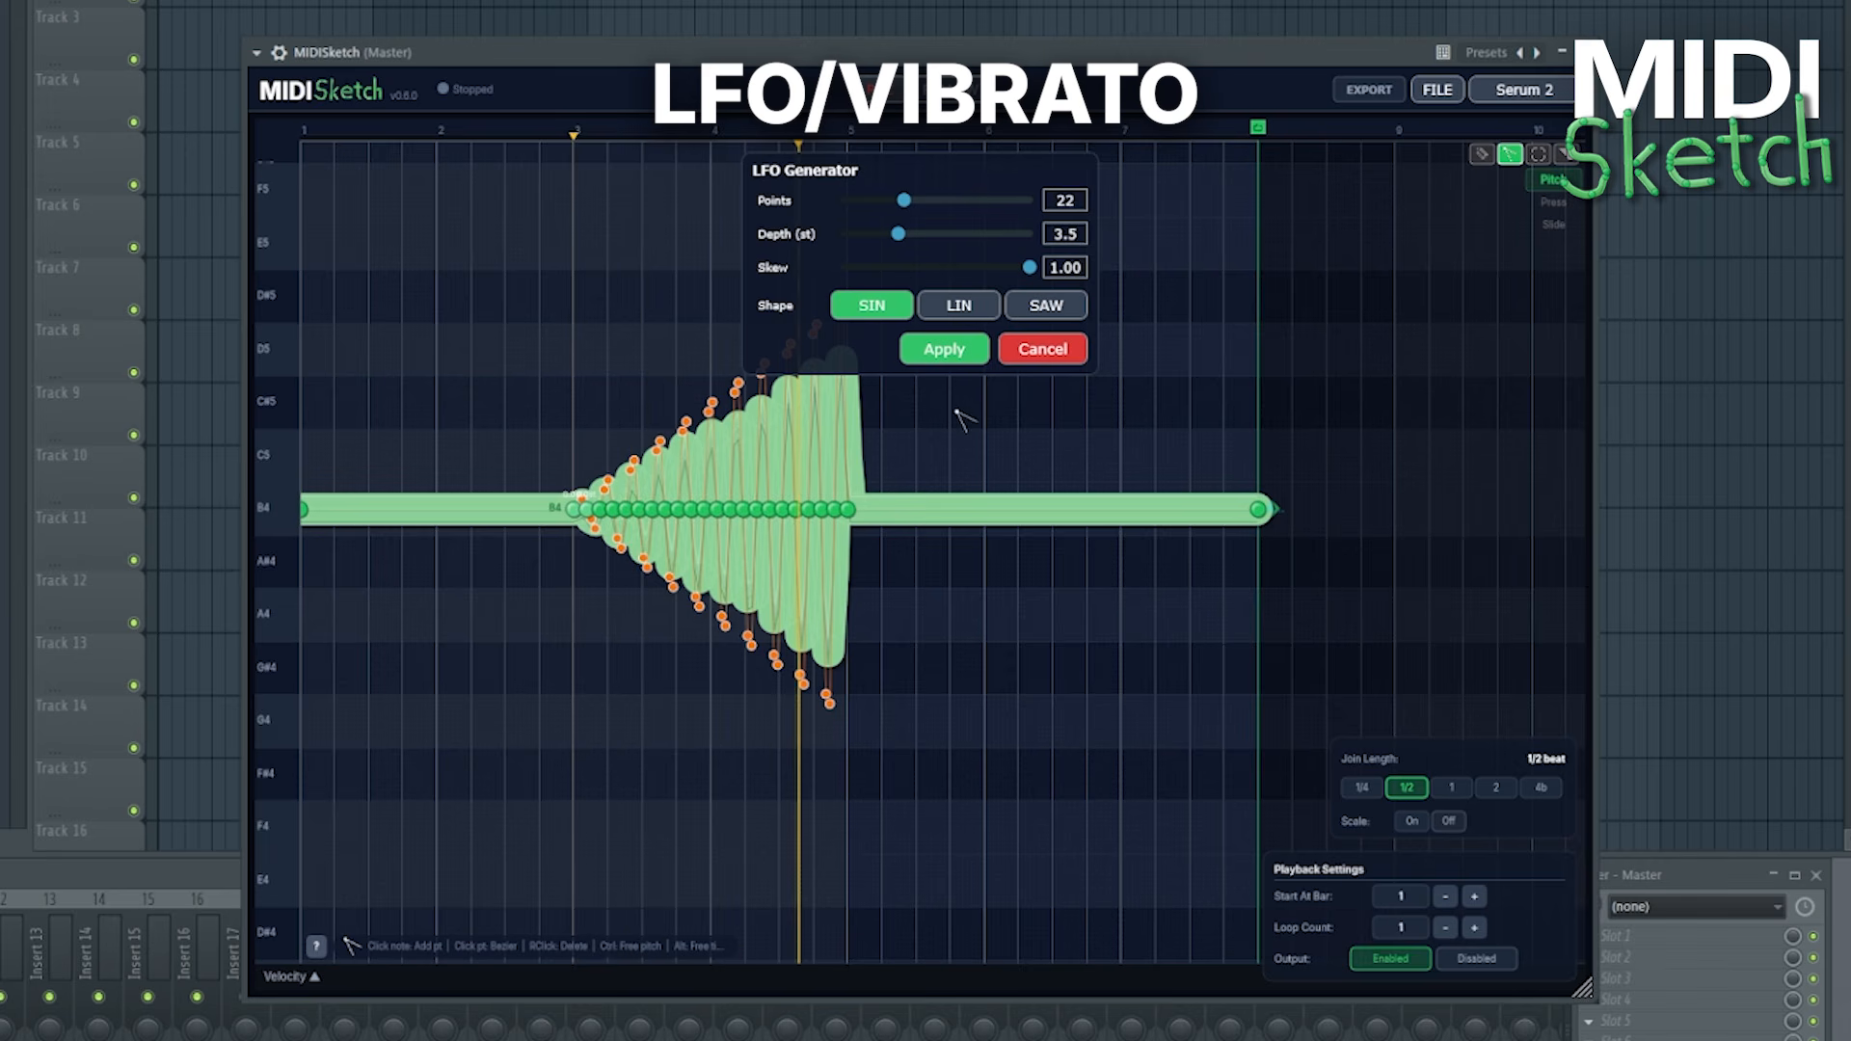
left_click_drag(1030, 267, 844, 269)
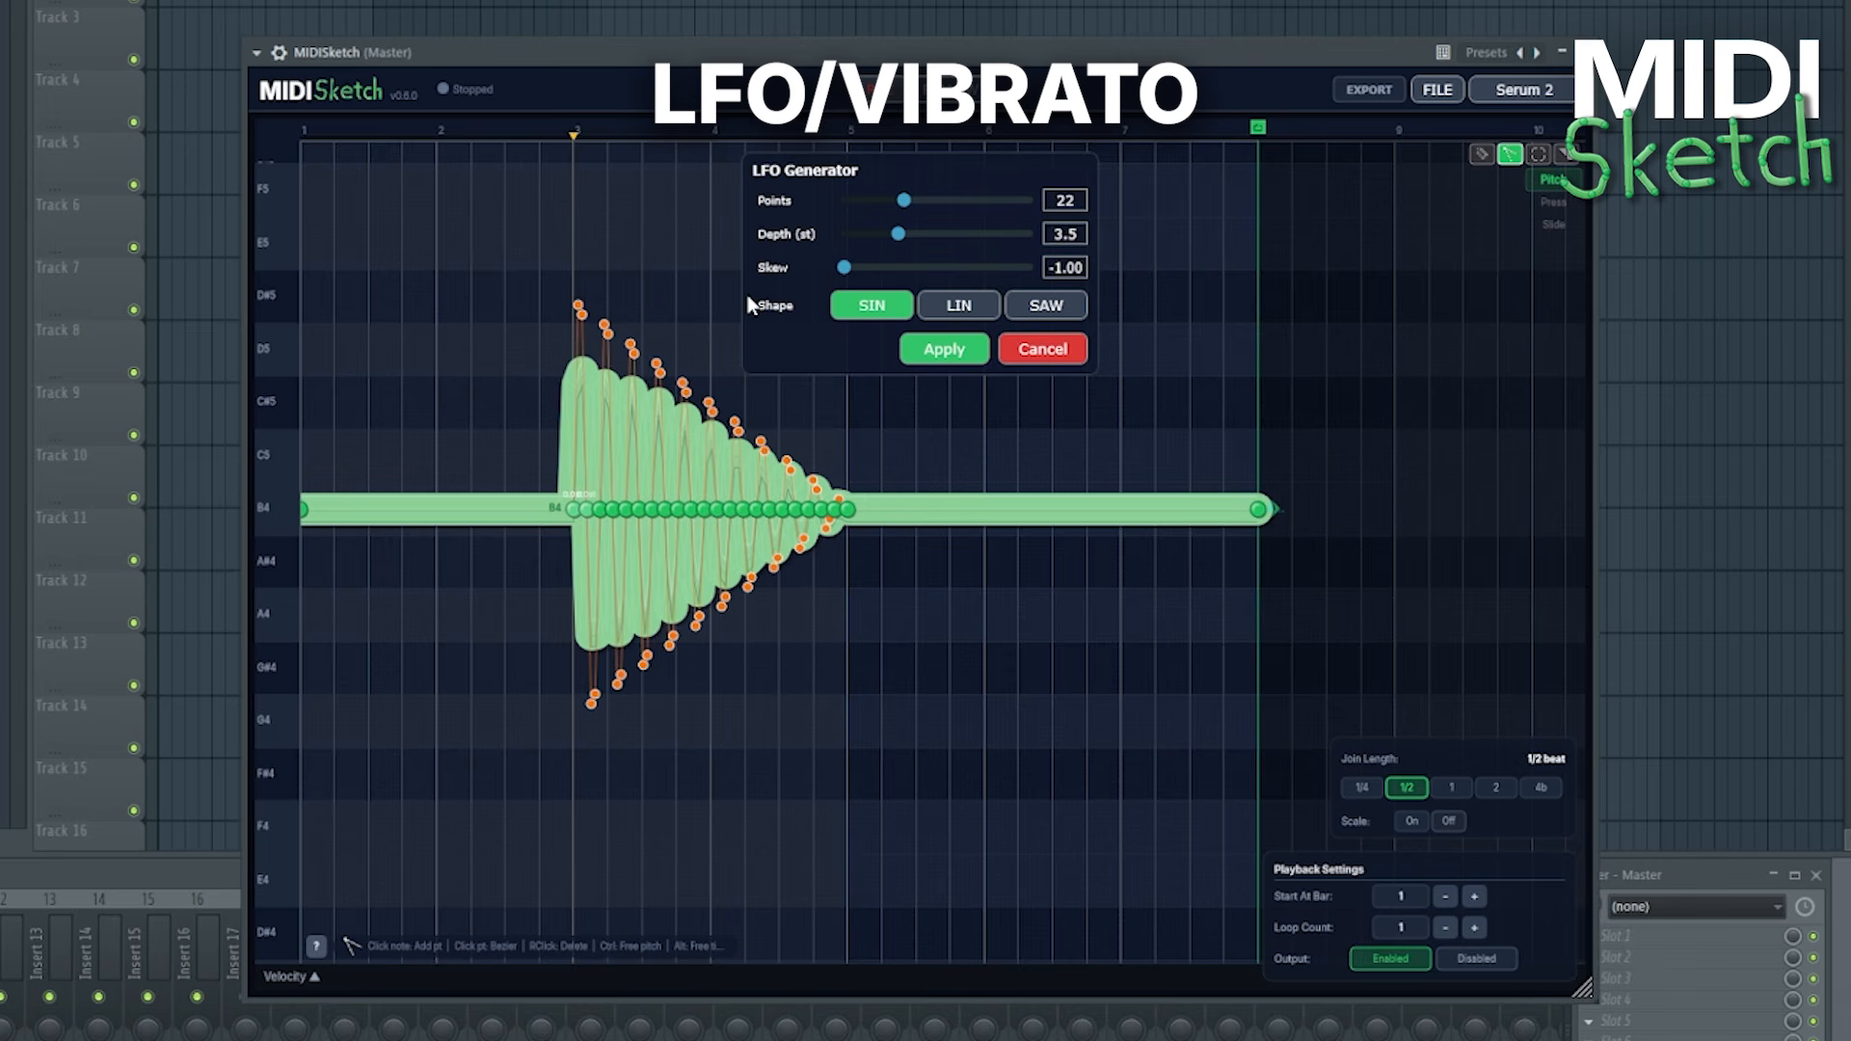
left_click(964, 358)
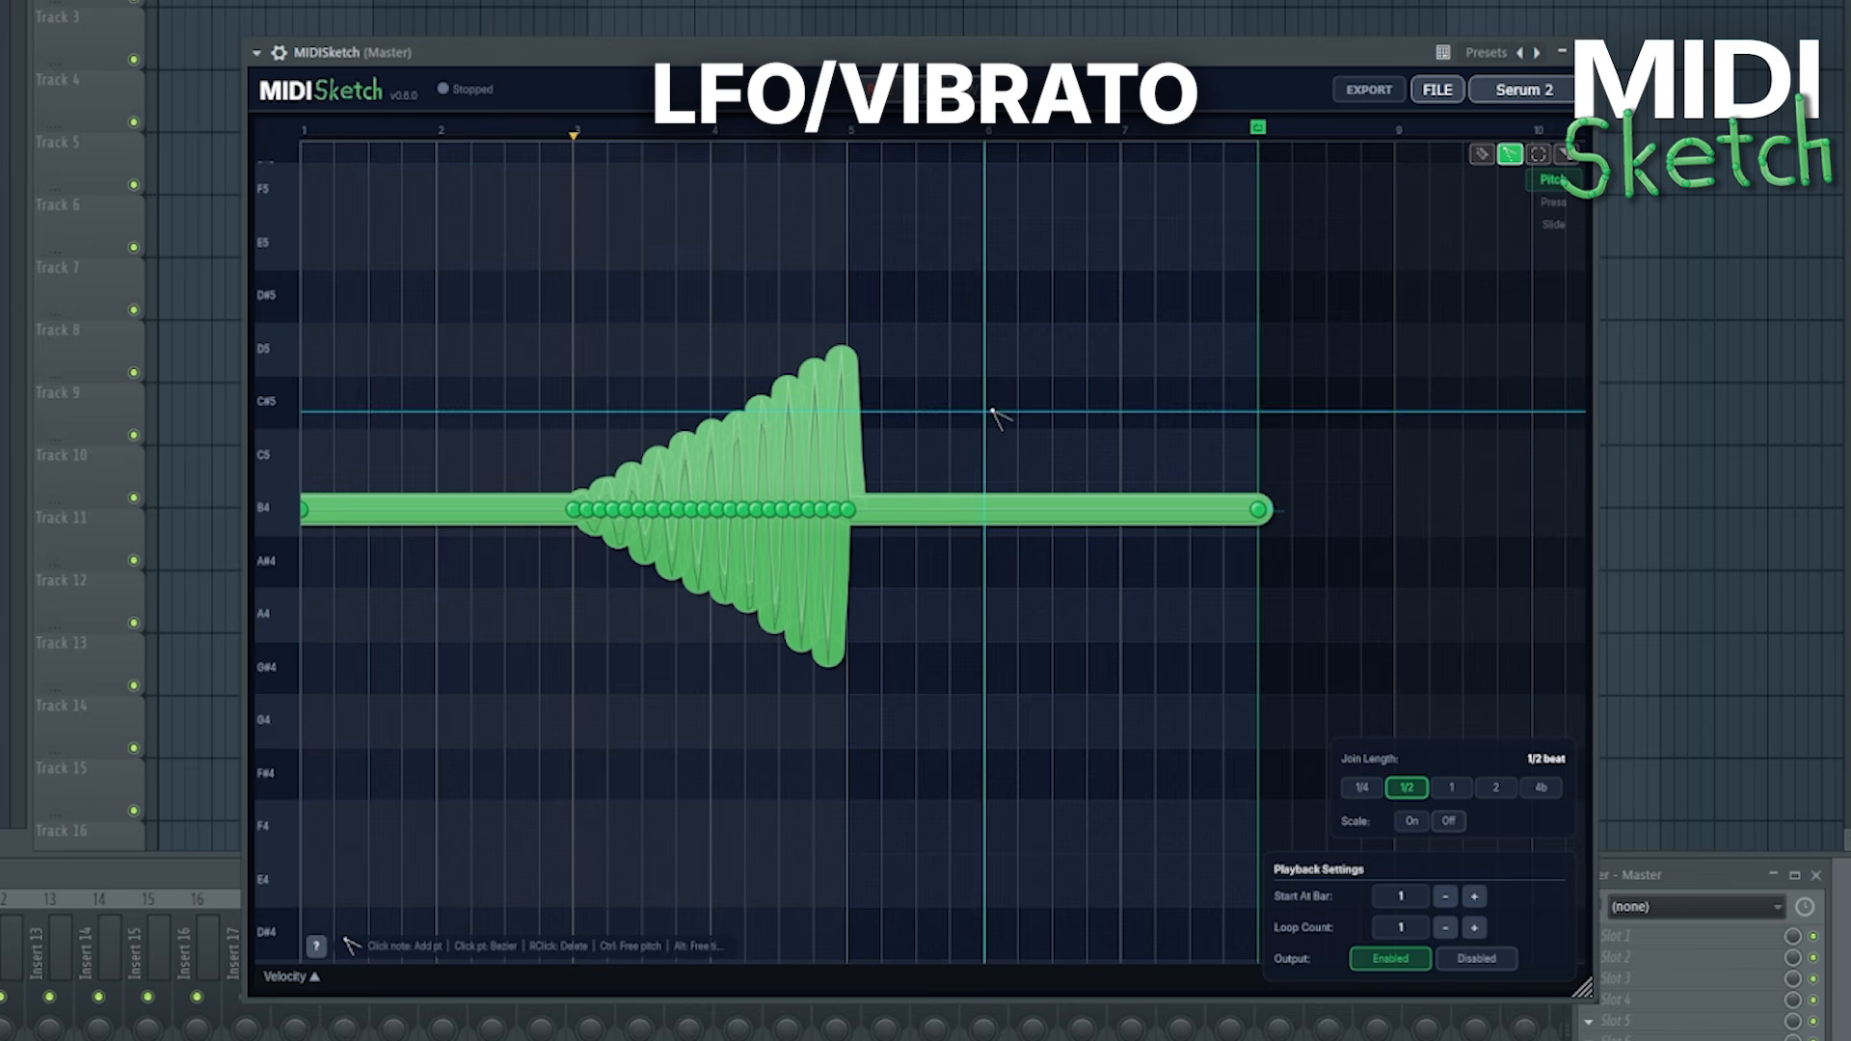
Undo the LFO applied to the B4 note
key("ctrl+z")
scroll(508, 558, "up", 3)
left_click_drag(1014, 457, 1227, 415)
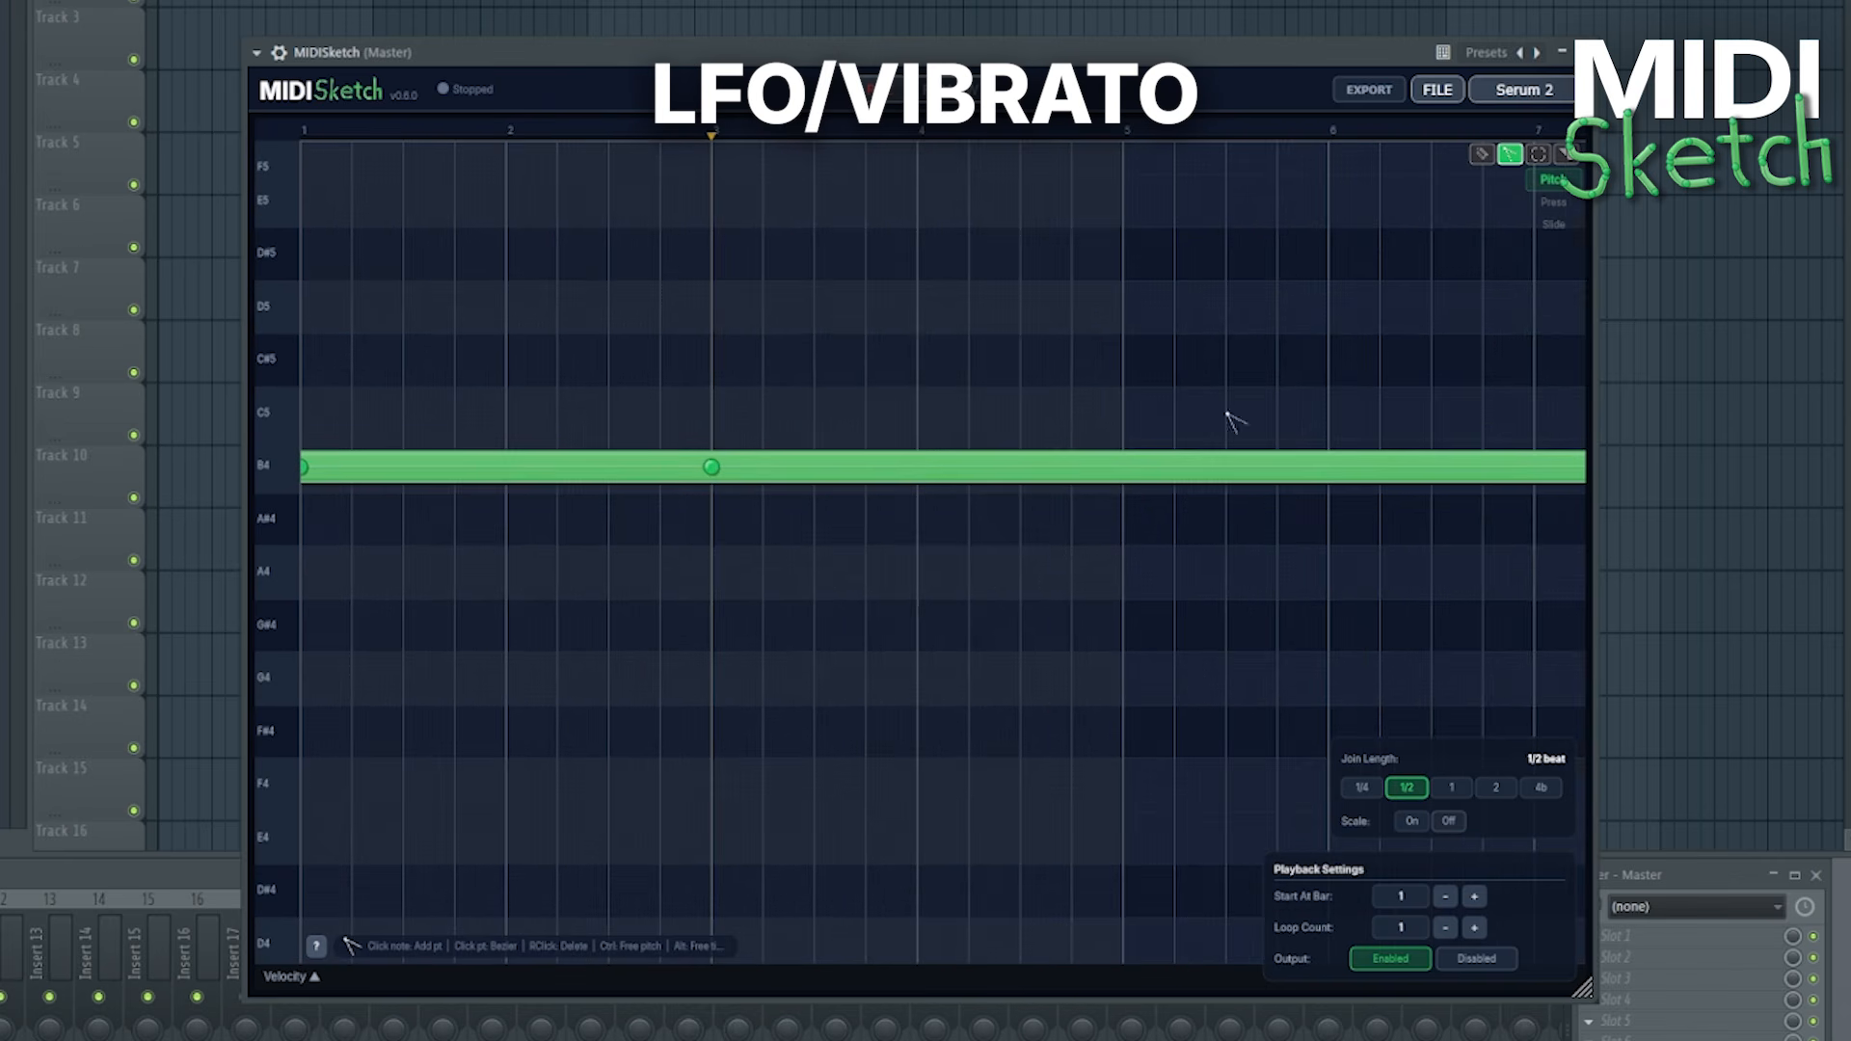
Draw a fresh B4 note from bar 1 to the start of bar 8 and add a pitch point at bar 3
left_click(1482, 154)
scroll(1075, 498, "down", 3)
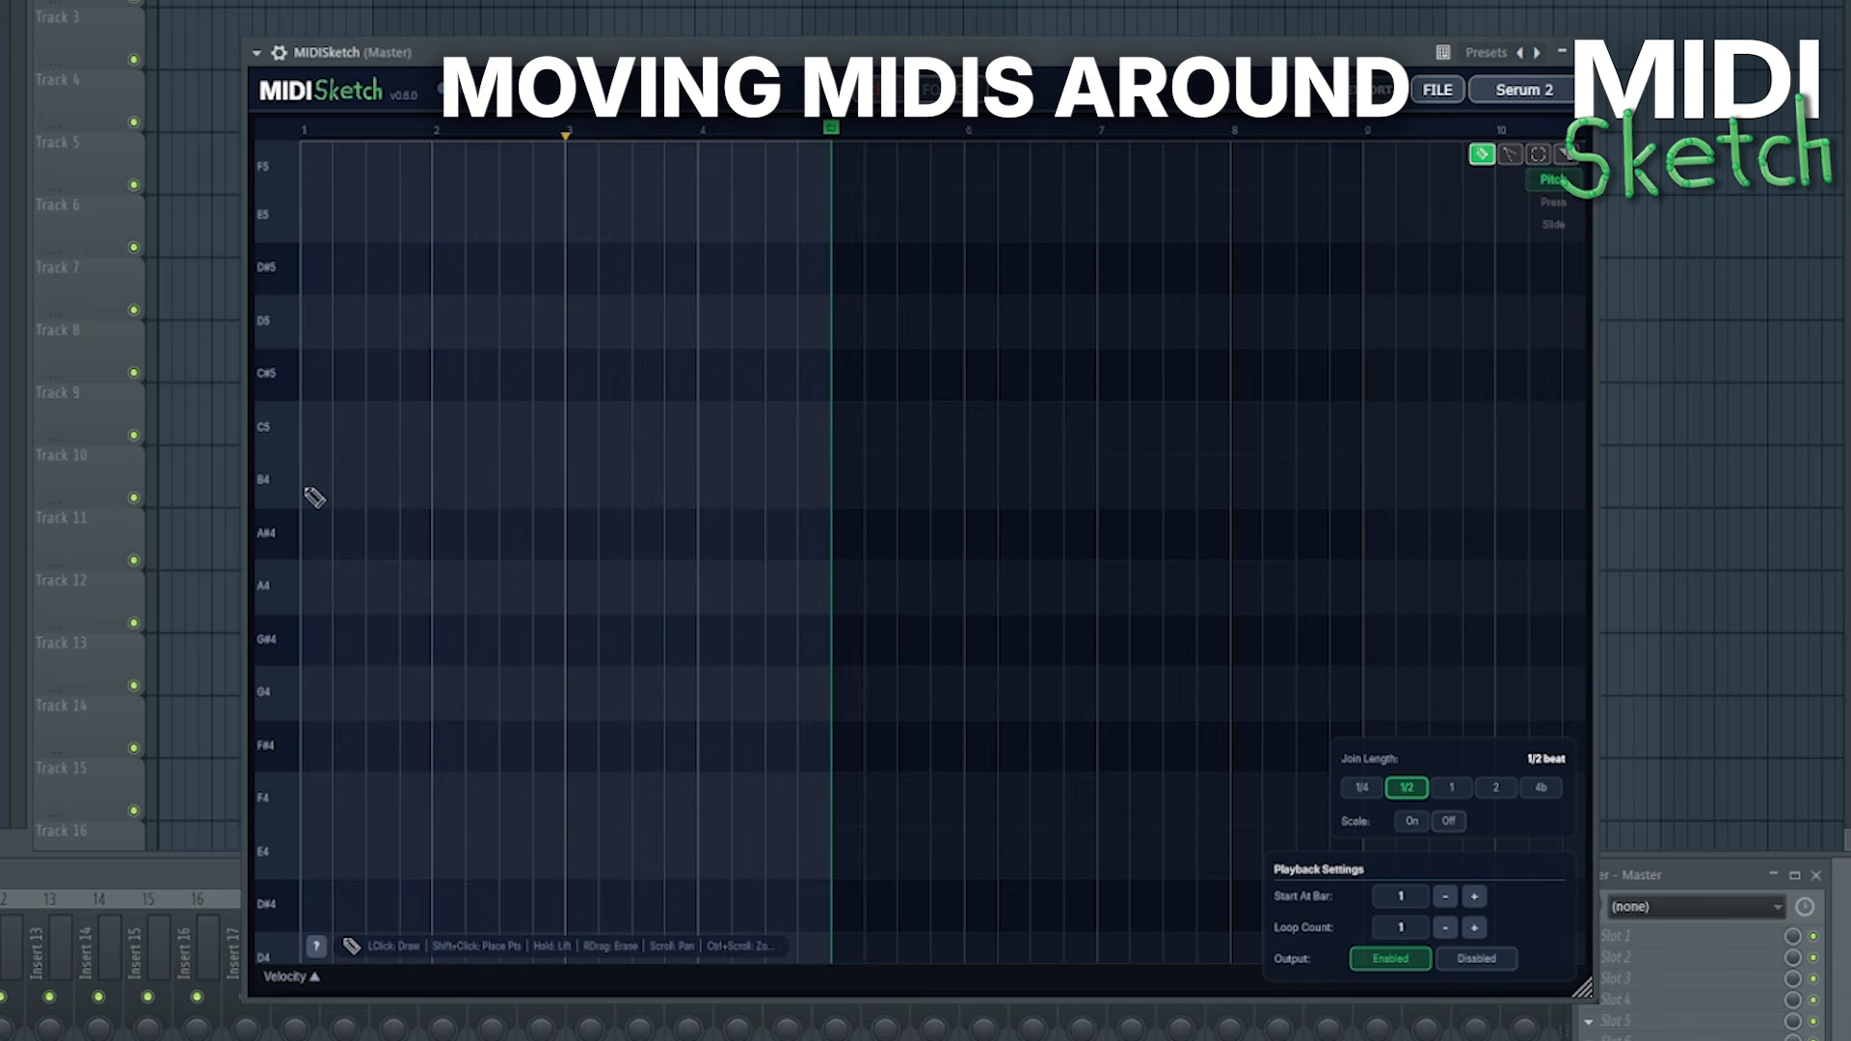
left_click_drag(314, 481, 313, 498)
left_click(313, 504)
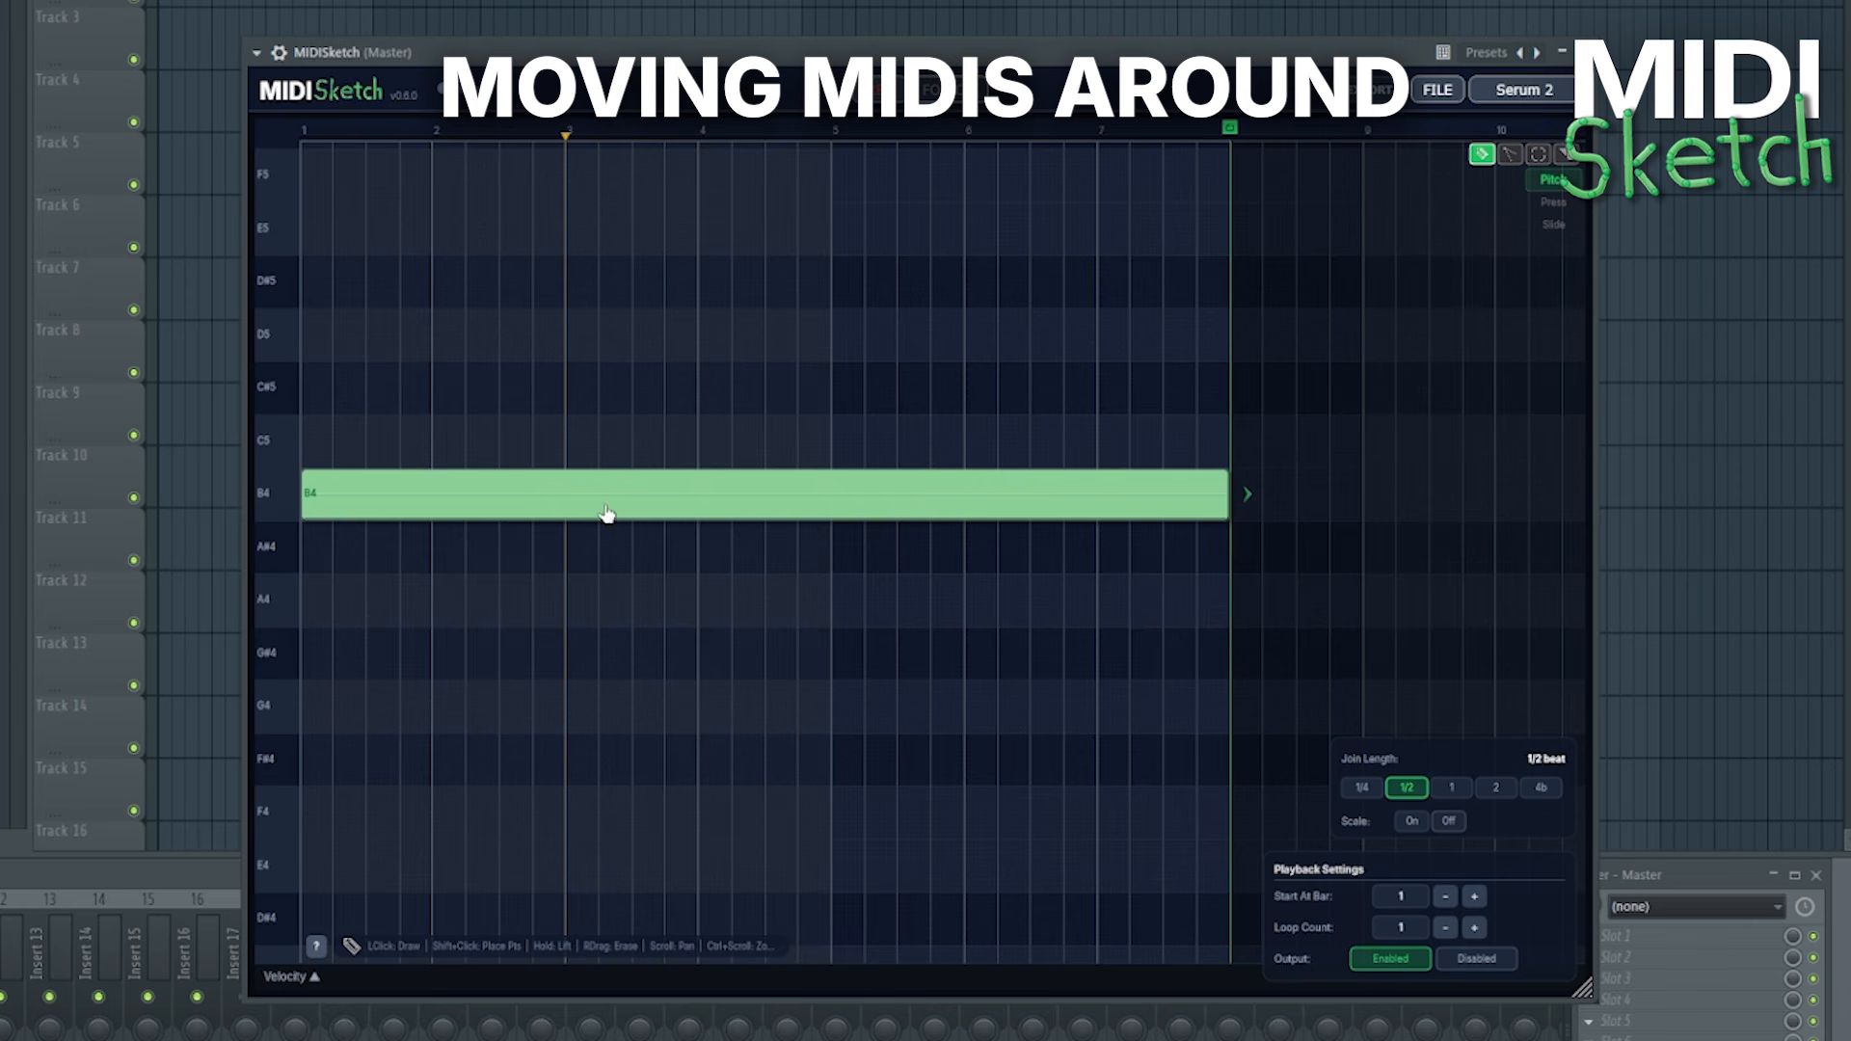
left_click(570, 503)
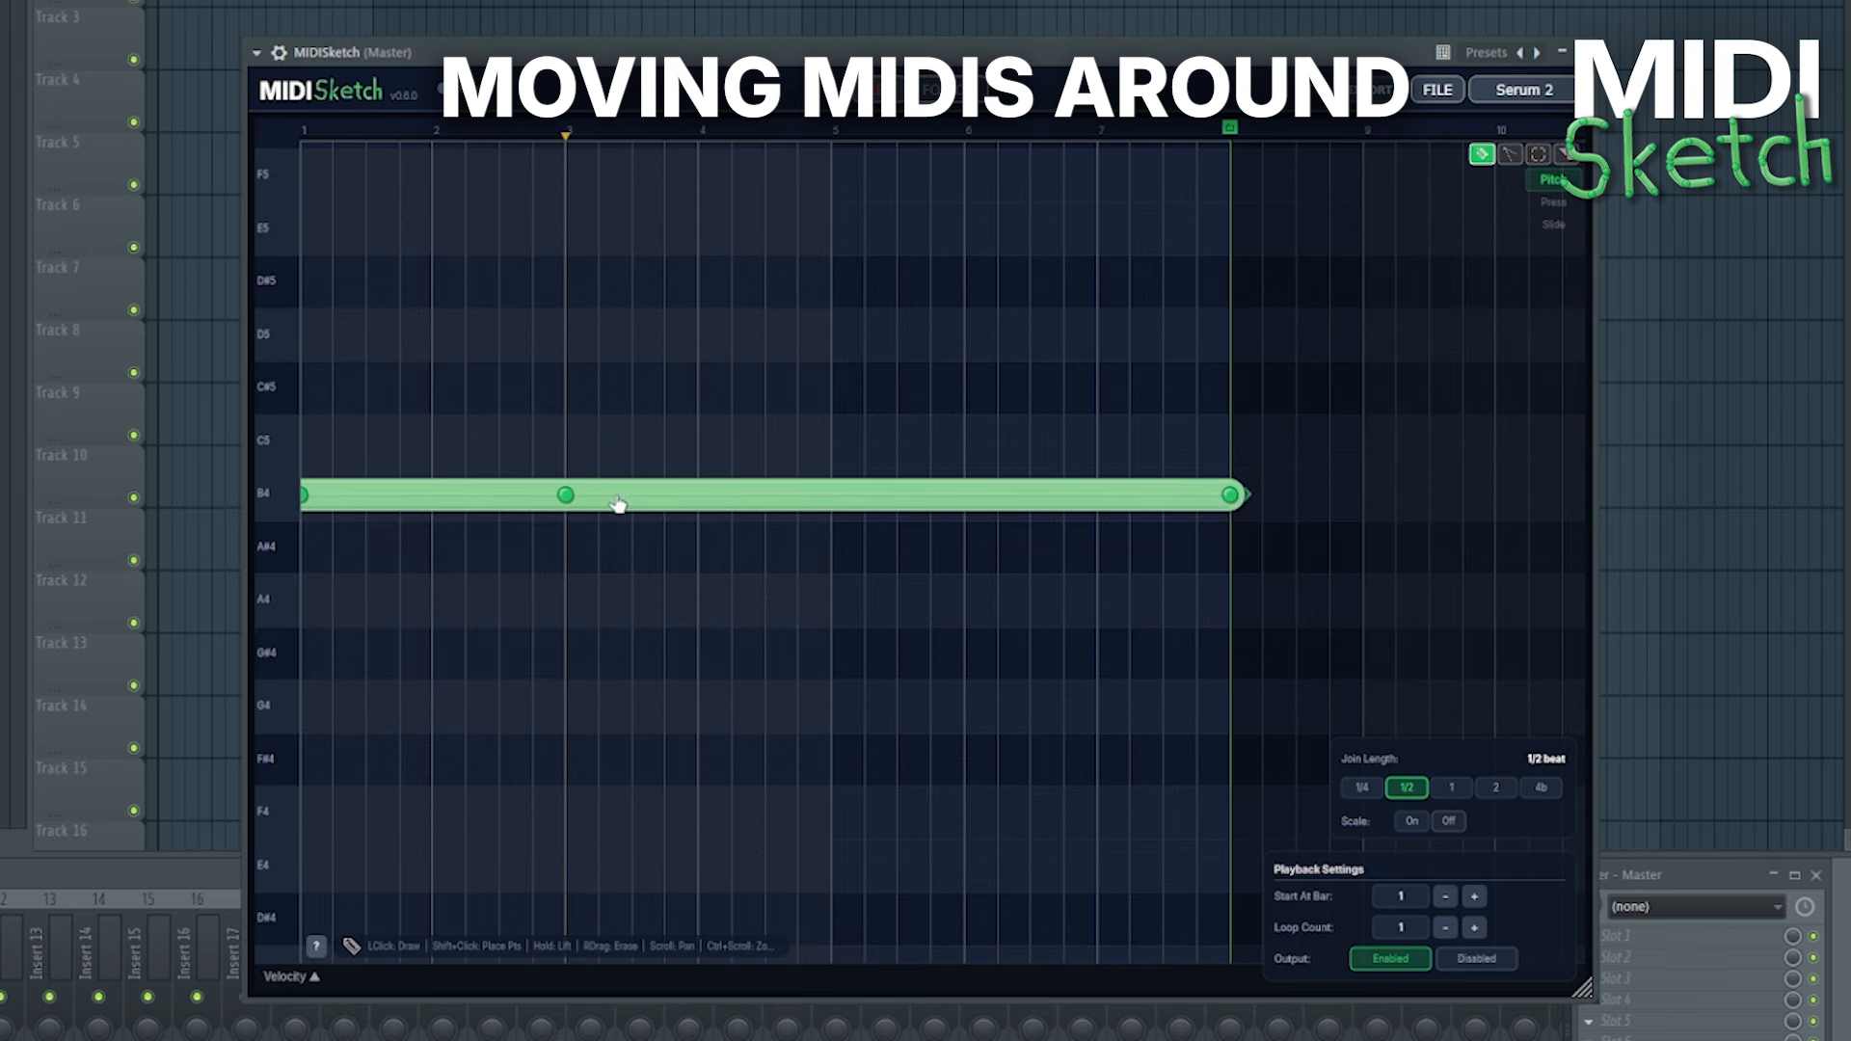
Raise the end section of the note to E5 from about midway through bar 4, gliding up from the bar 3 point
left_click_drag(717, 497, 737, 429)
left_click_drag(627, 447, 615, 514)
left_click_drag(808, 502, 881, 244)
left_click_drag(885, 459, 882, 542)
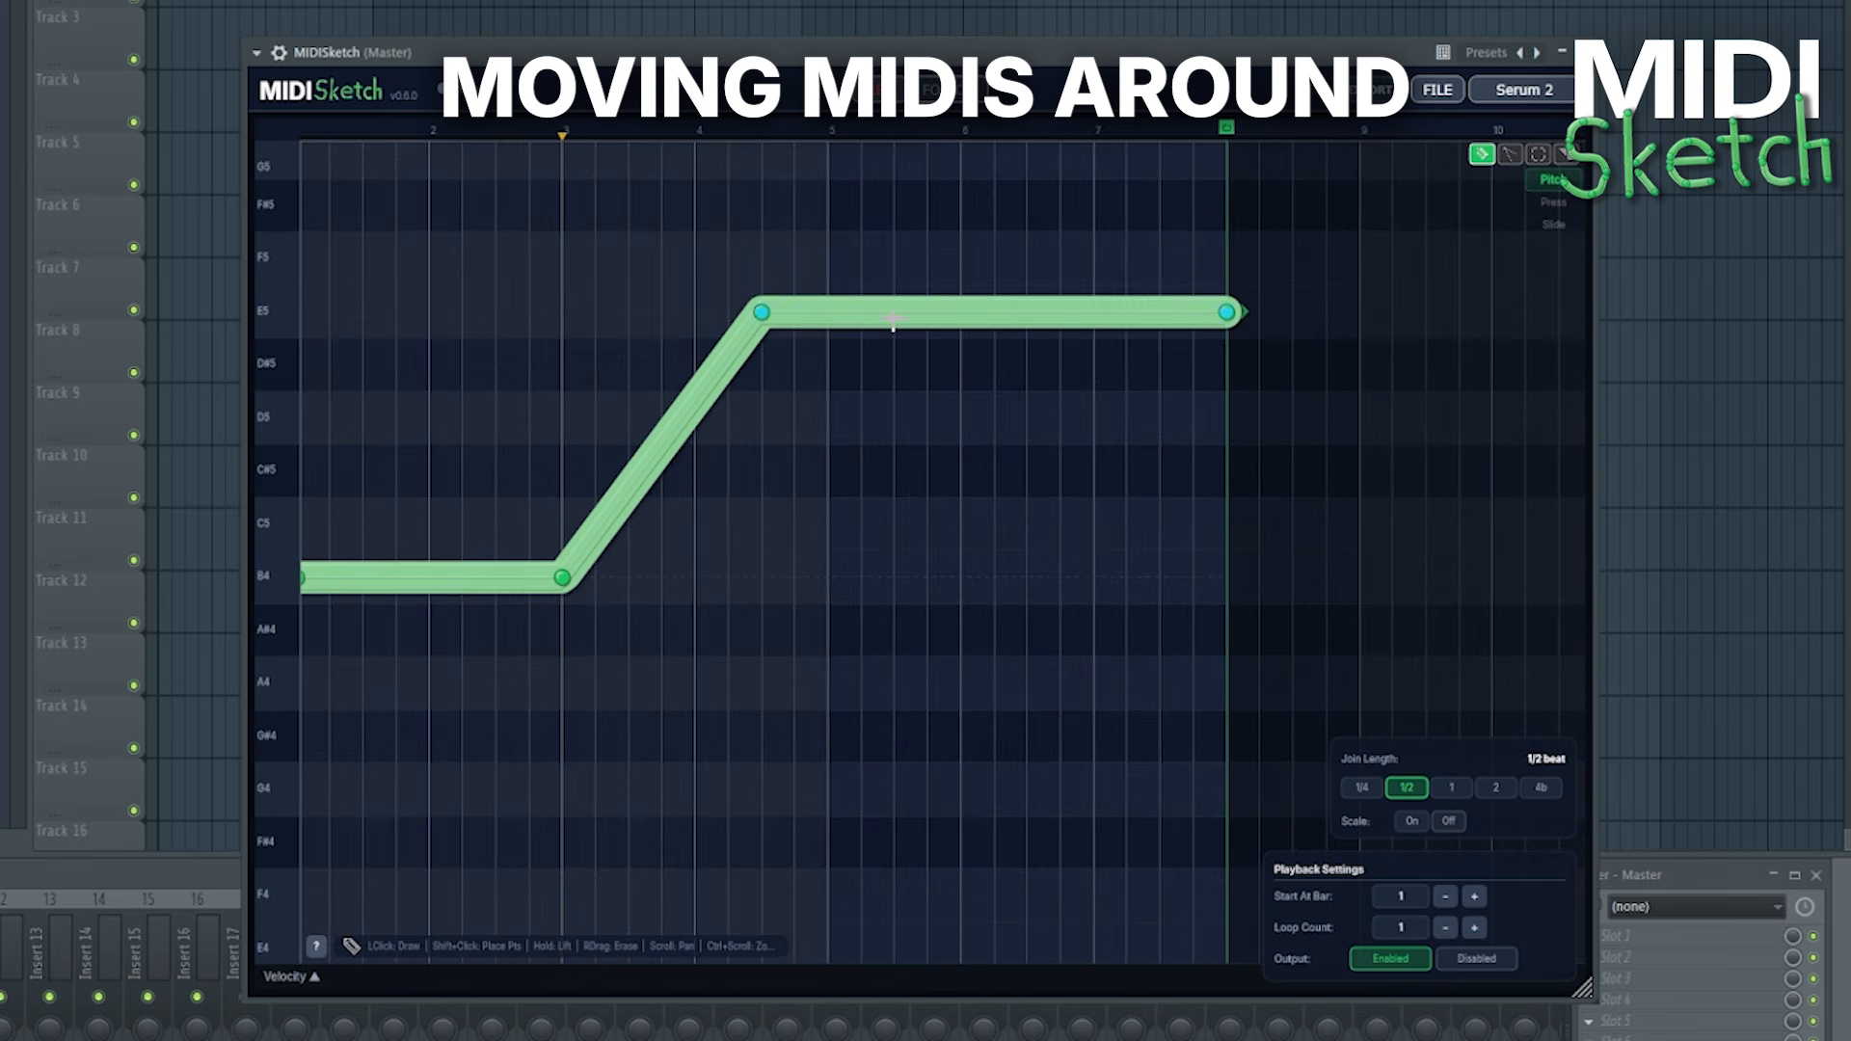
Move the whole glide down one semitone and scale its box to end at bar 5 with the upper section near C#5
left_click_drag(892, 321, 856, 366)
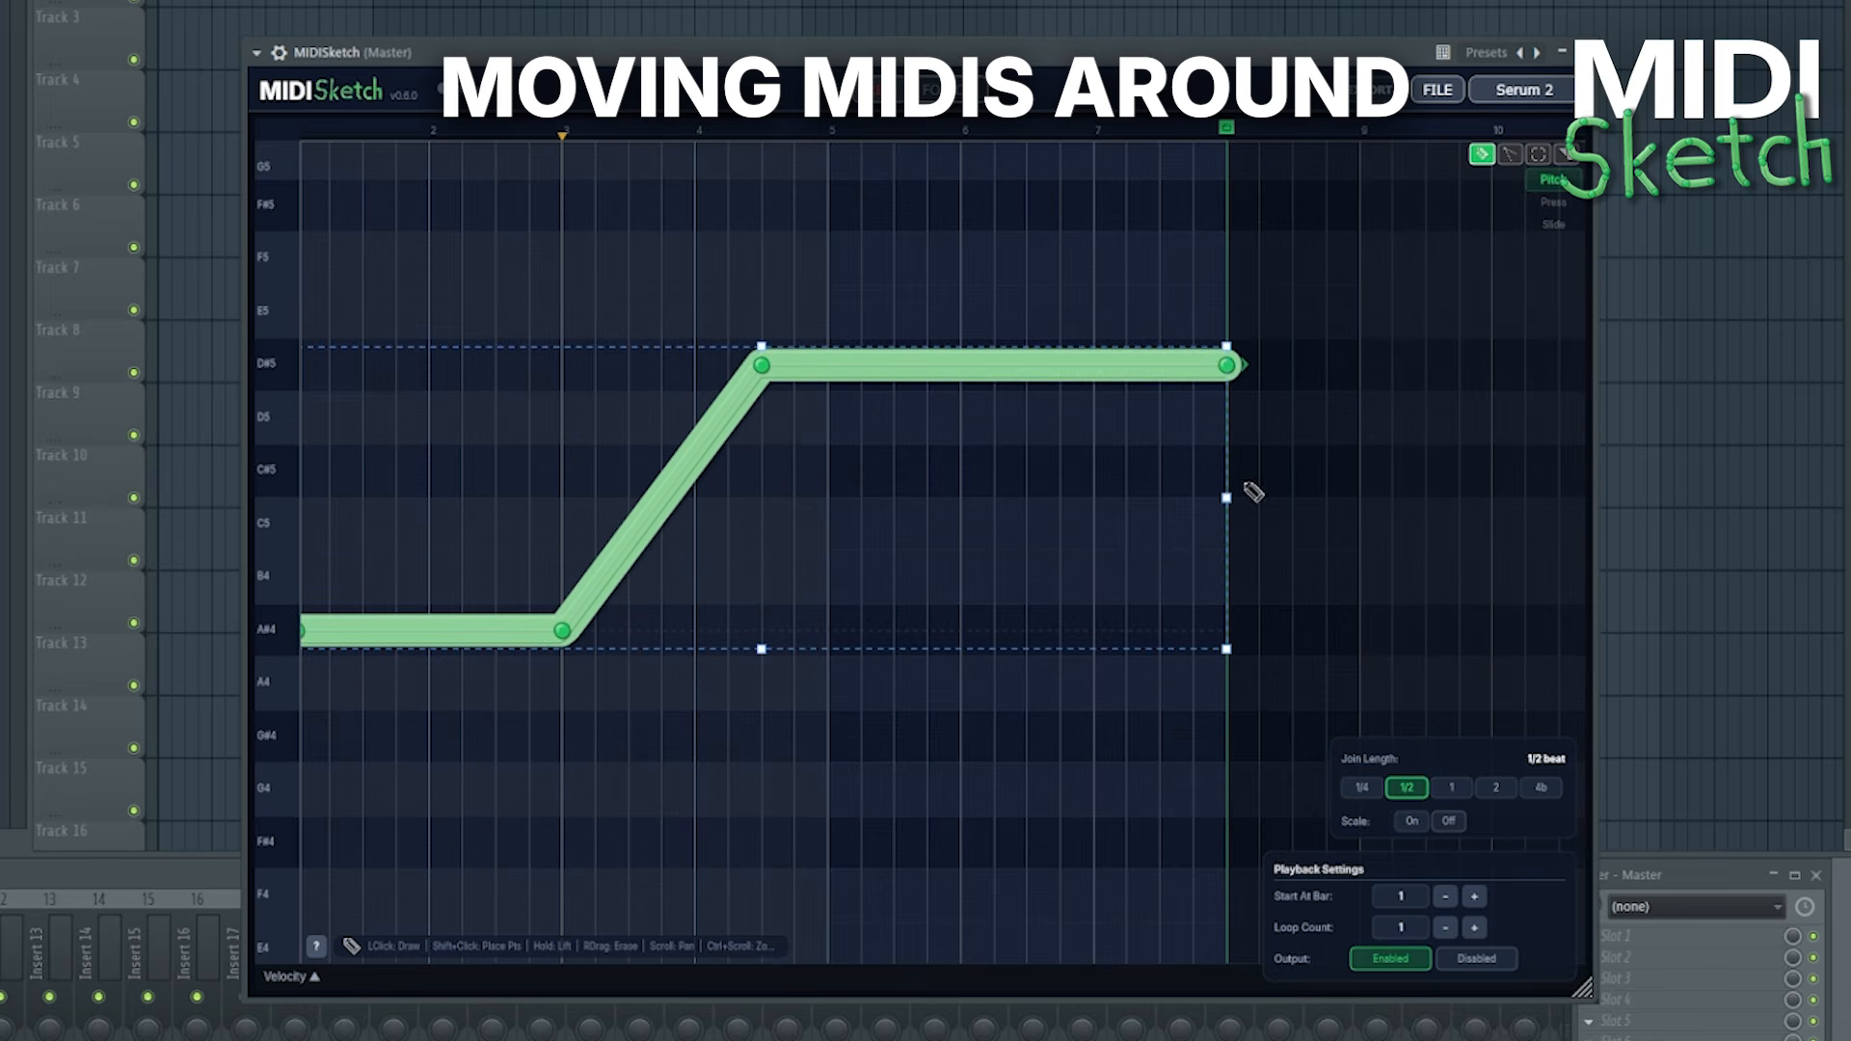
left_click_drag(1227, 508, 833, 558)
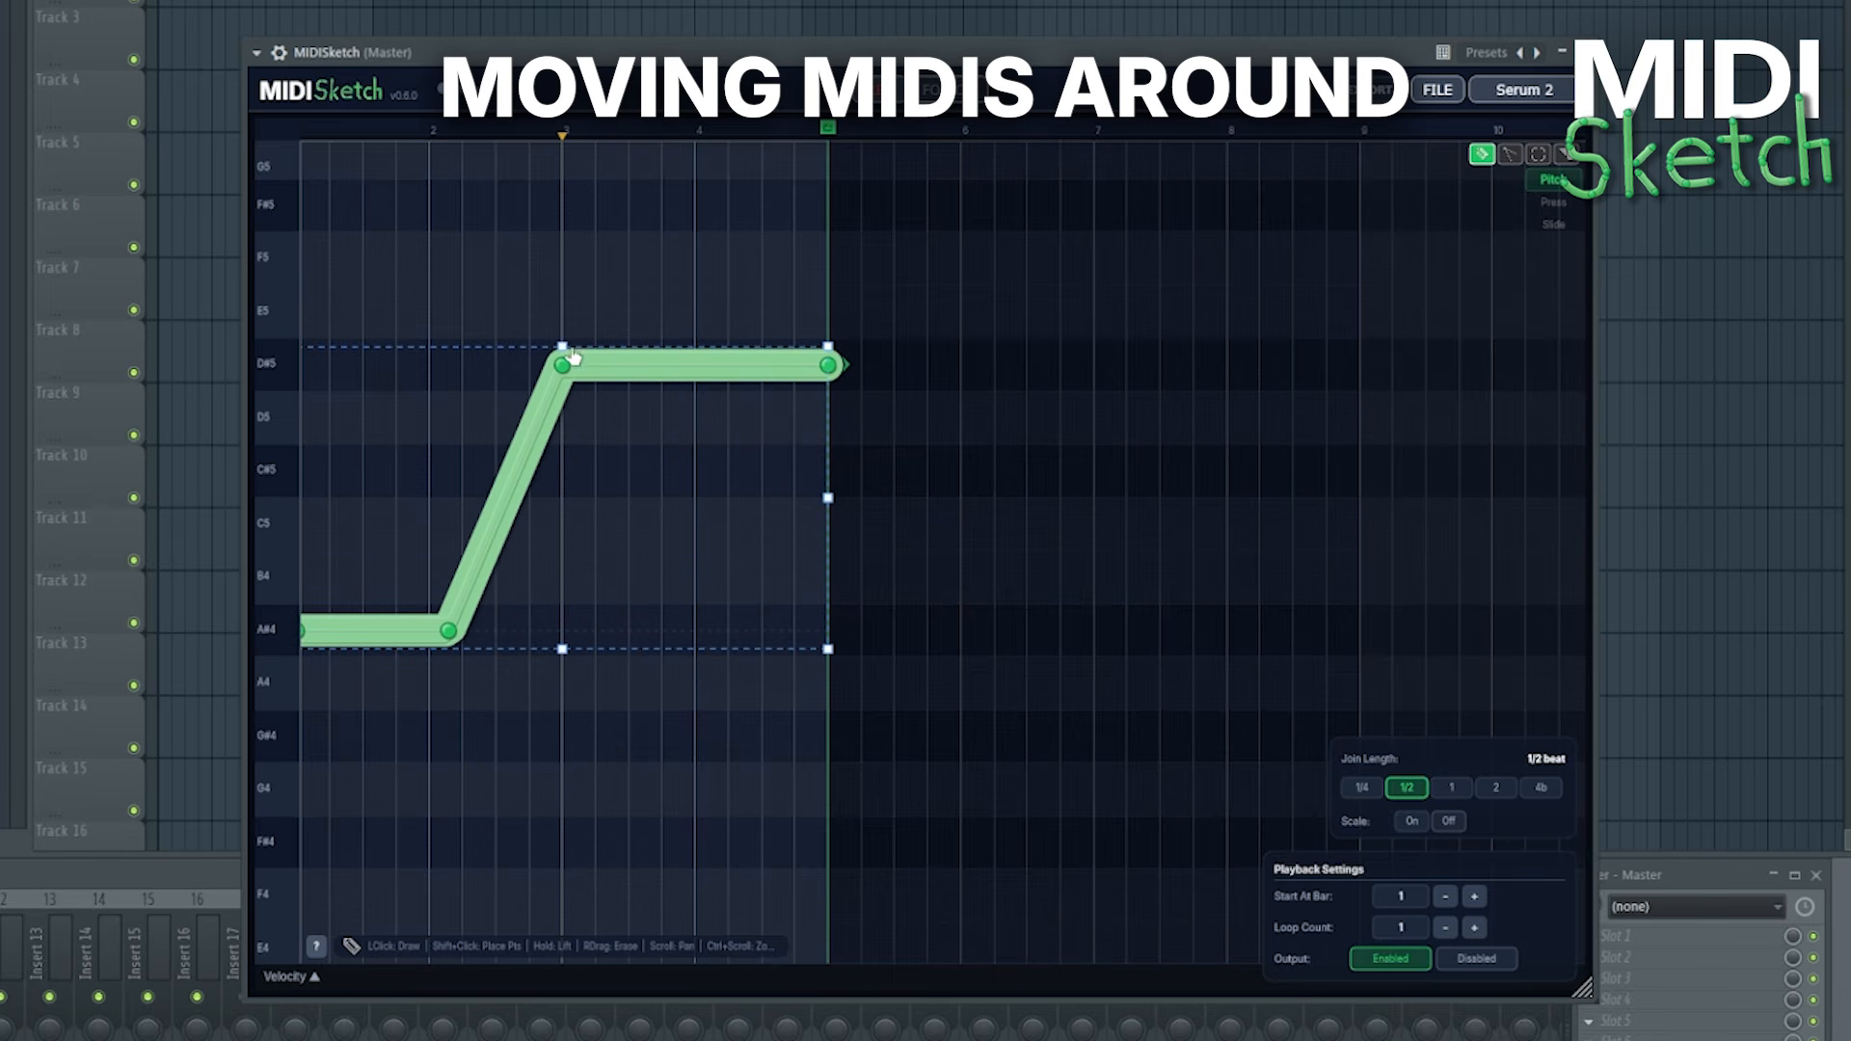
left_click_drag(574, 357, 578, 482)
left_click(884, 409)
Draw an E5 note from bar 1 to the start of bar 8 above the glide and select both notes together
left_click(394, 323)
left_click_drag(491, 326, 392, 323)
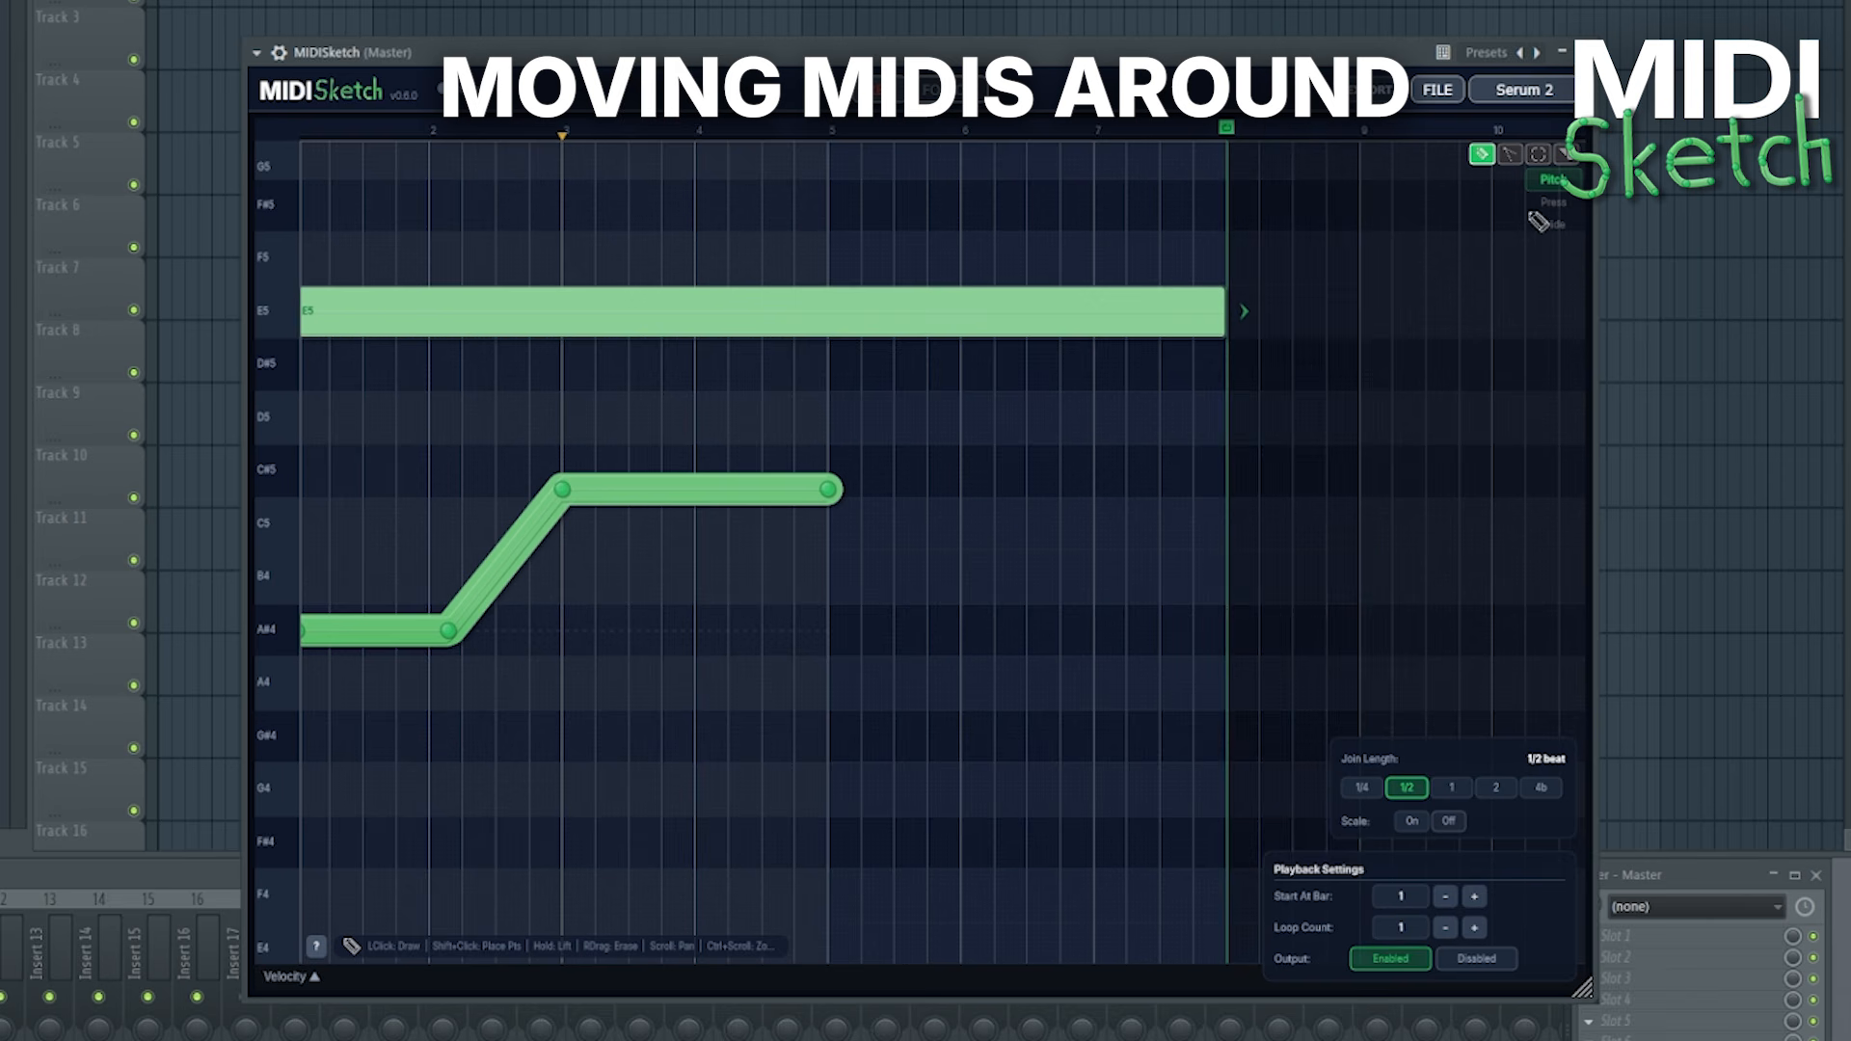
left_click(1540, 159)
left_click_drag(1136, 759, 712, 258)
left_click(1487, 160)
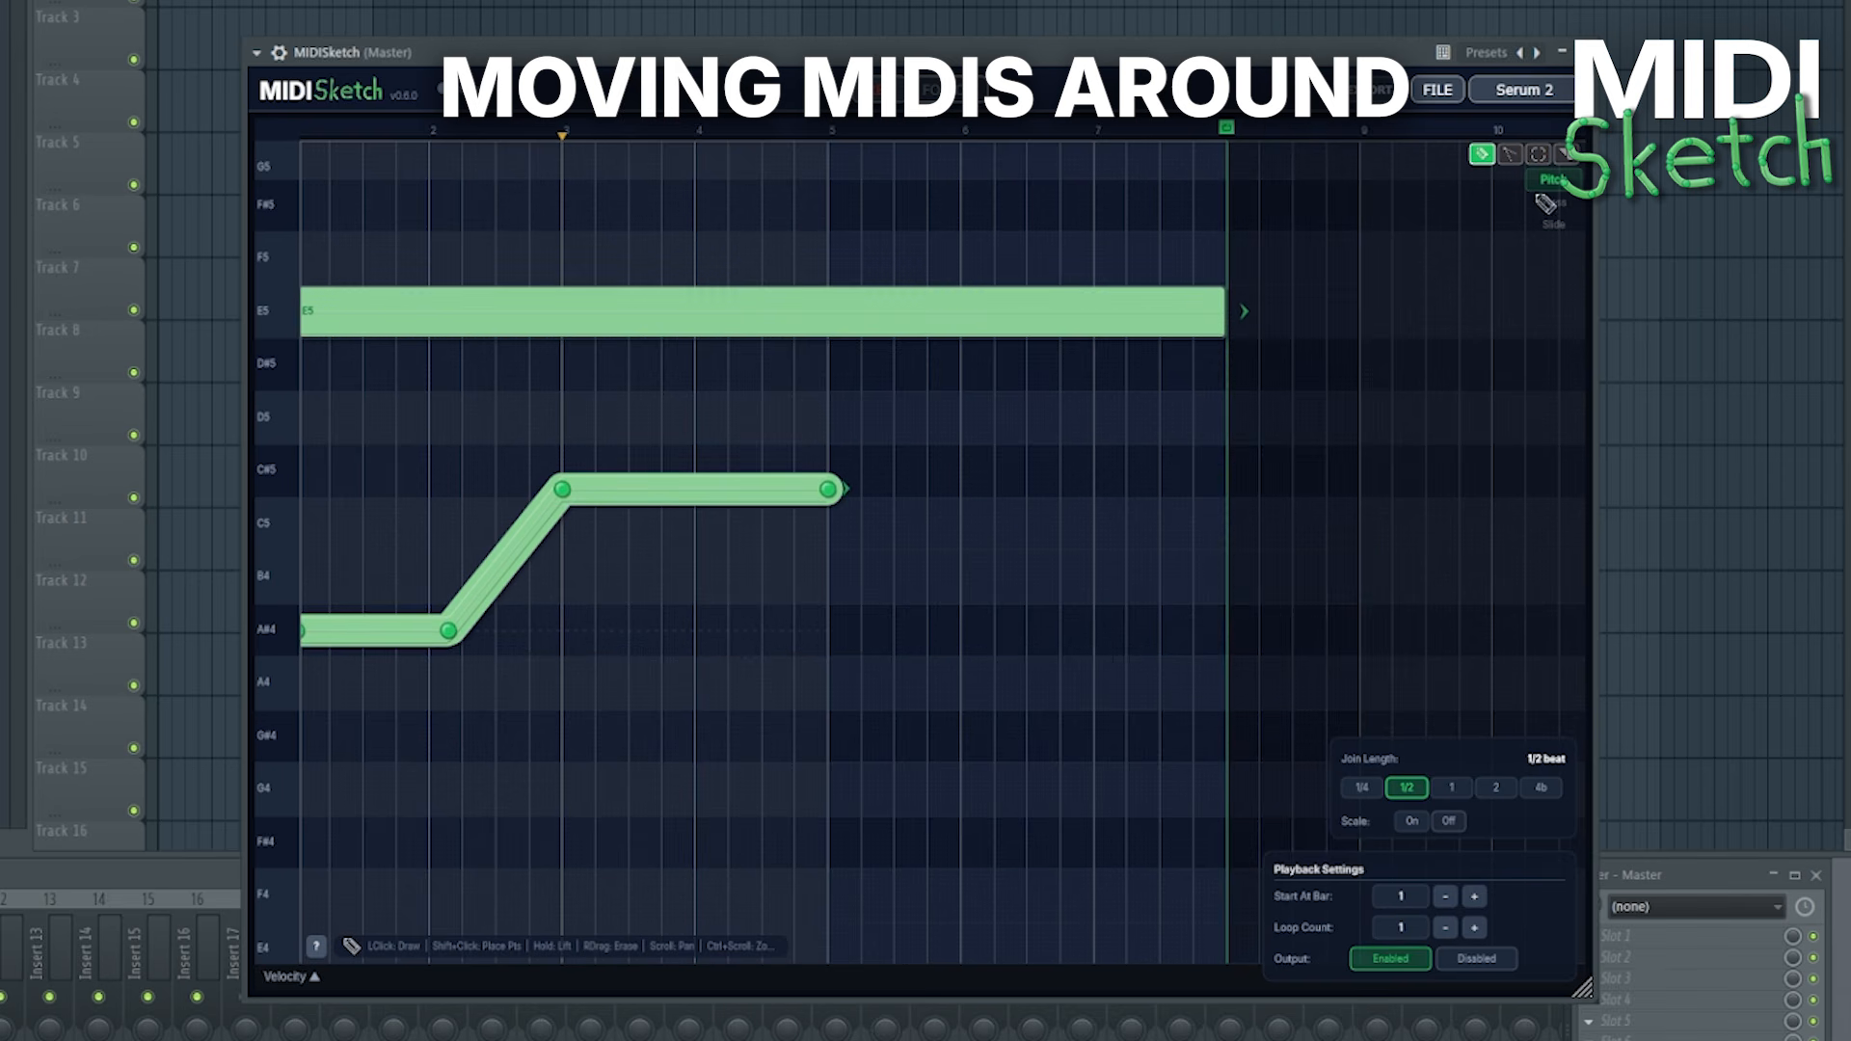
Scale both notes together so the E5 note ends at bar 5 and the glide's lowest section sits on F#4
left_click(1539, 155)
left_click_drag(1226, 470, 839, 567)
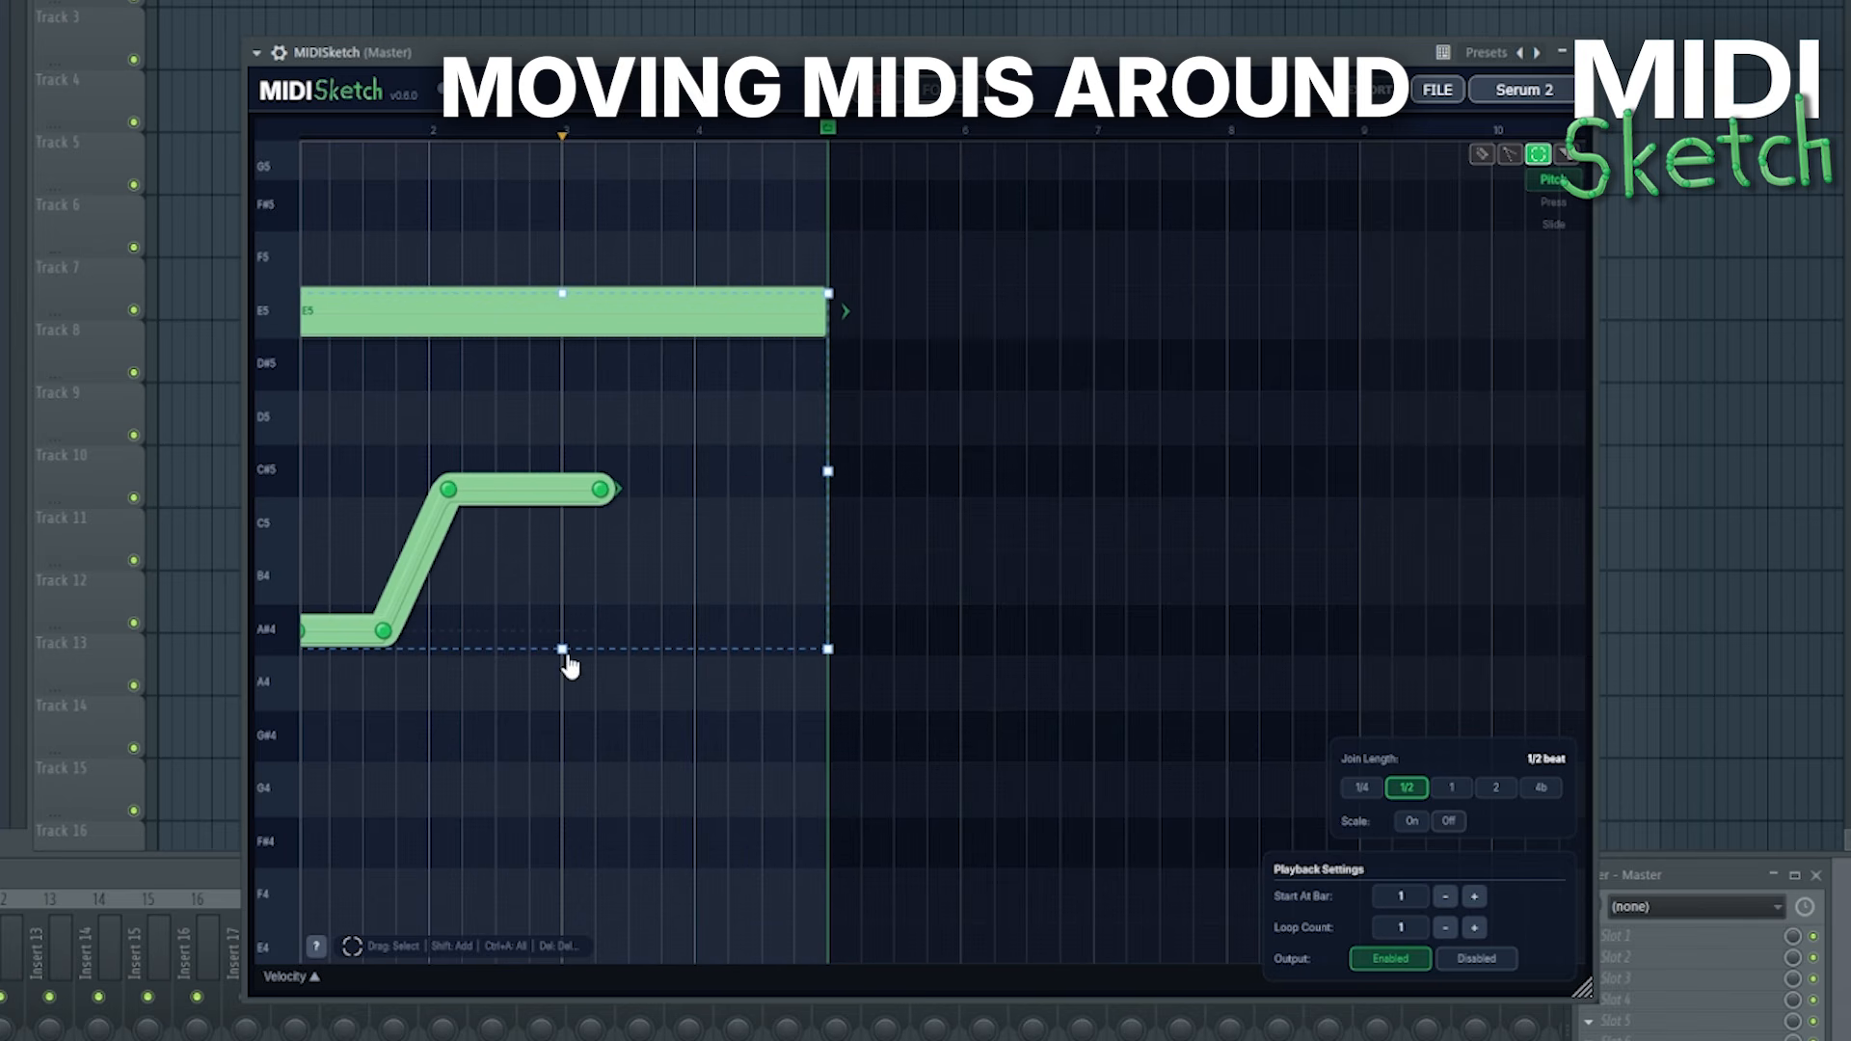
left_click_drag(562, 652, 564, 859)
scroll(668, 554, "down", 4)
left_click(668, 554)
left_click(1483, 156)
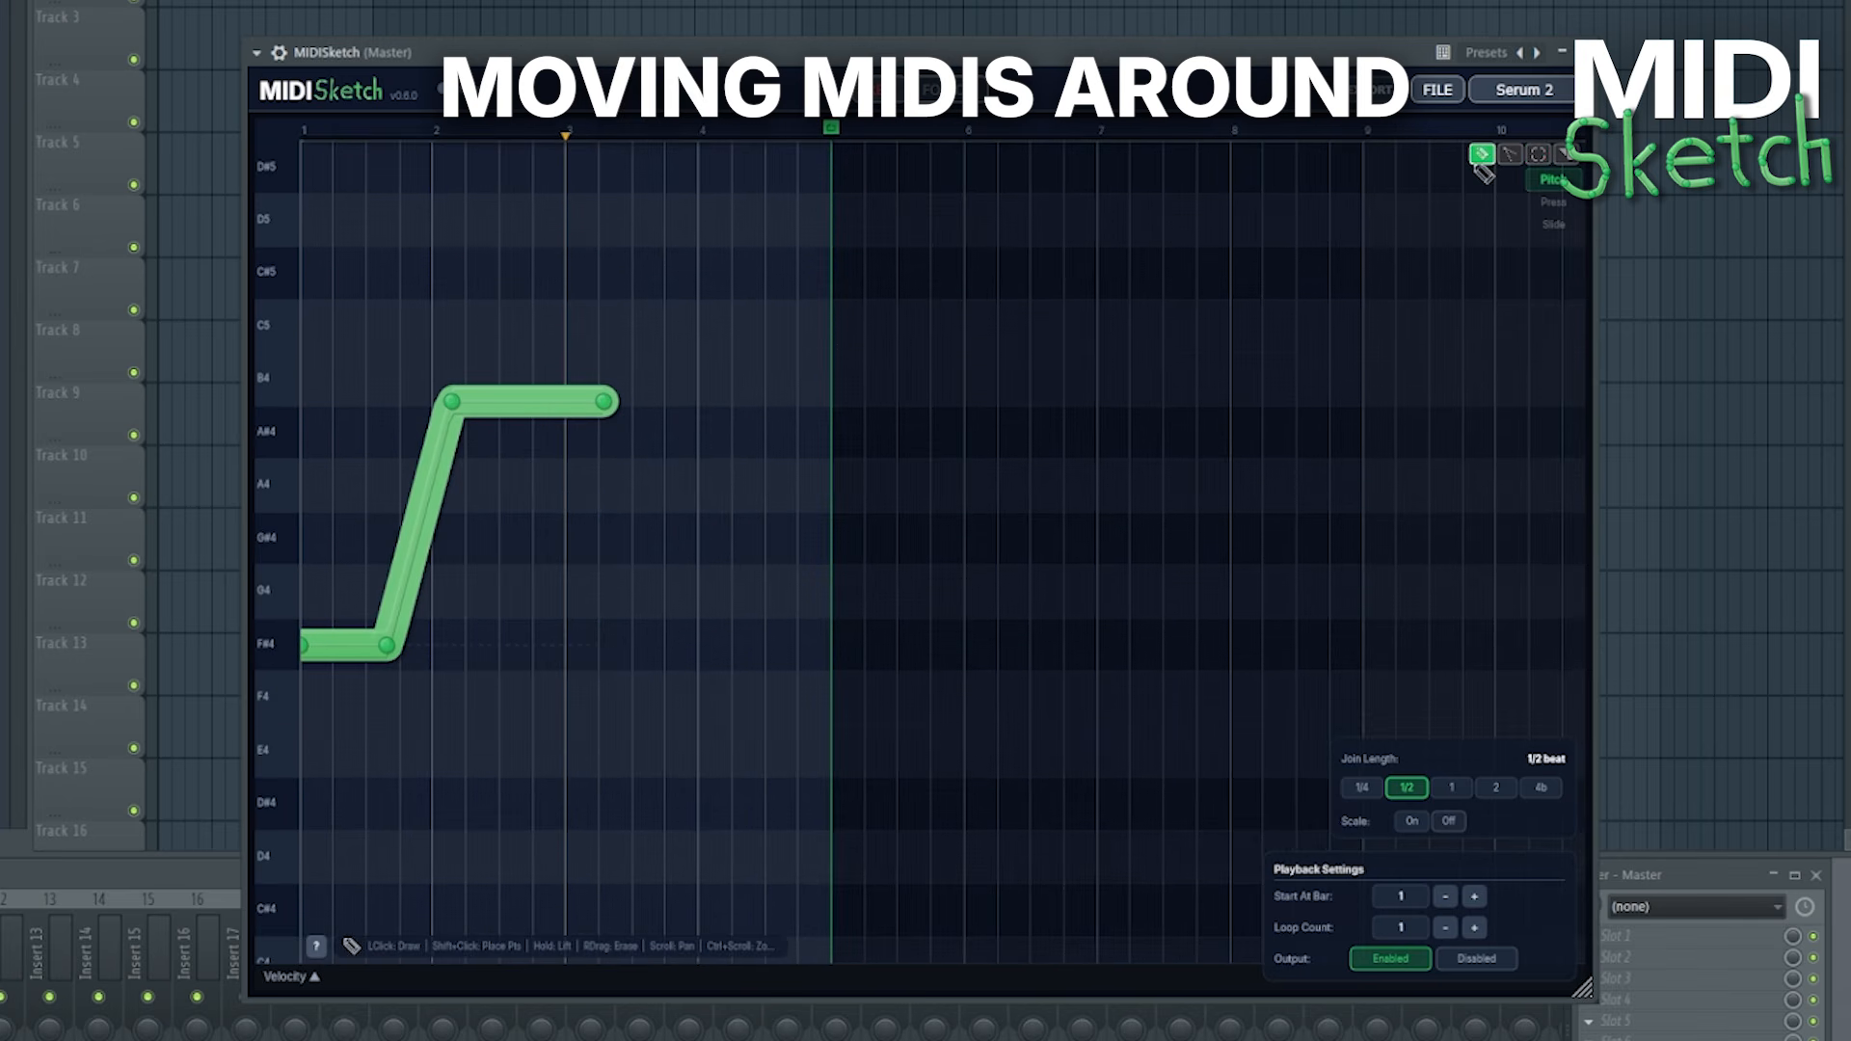
Move the glide's two upper points onto A#4 at bars 2 and 3
scroll(1506, 359, "up", 1)
mouse_move(453, 443)
left_mouse_down()
mouse_move(466, 476)
mouse_move(436, 476)
left_mouse_up()
left_click_drag(604, 445, 567, 475)
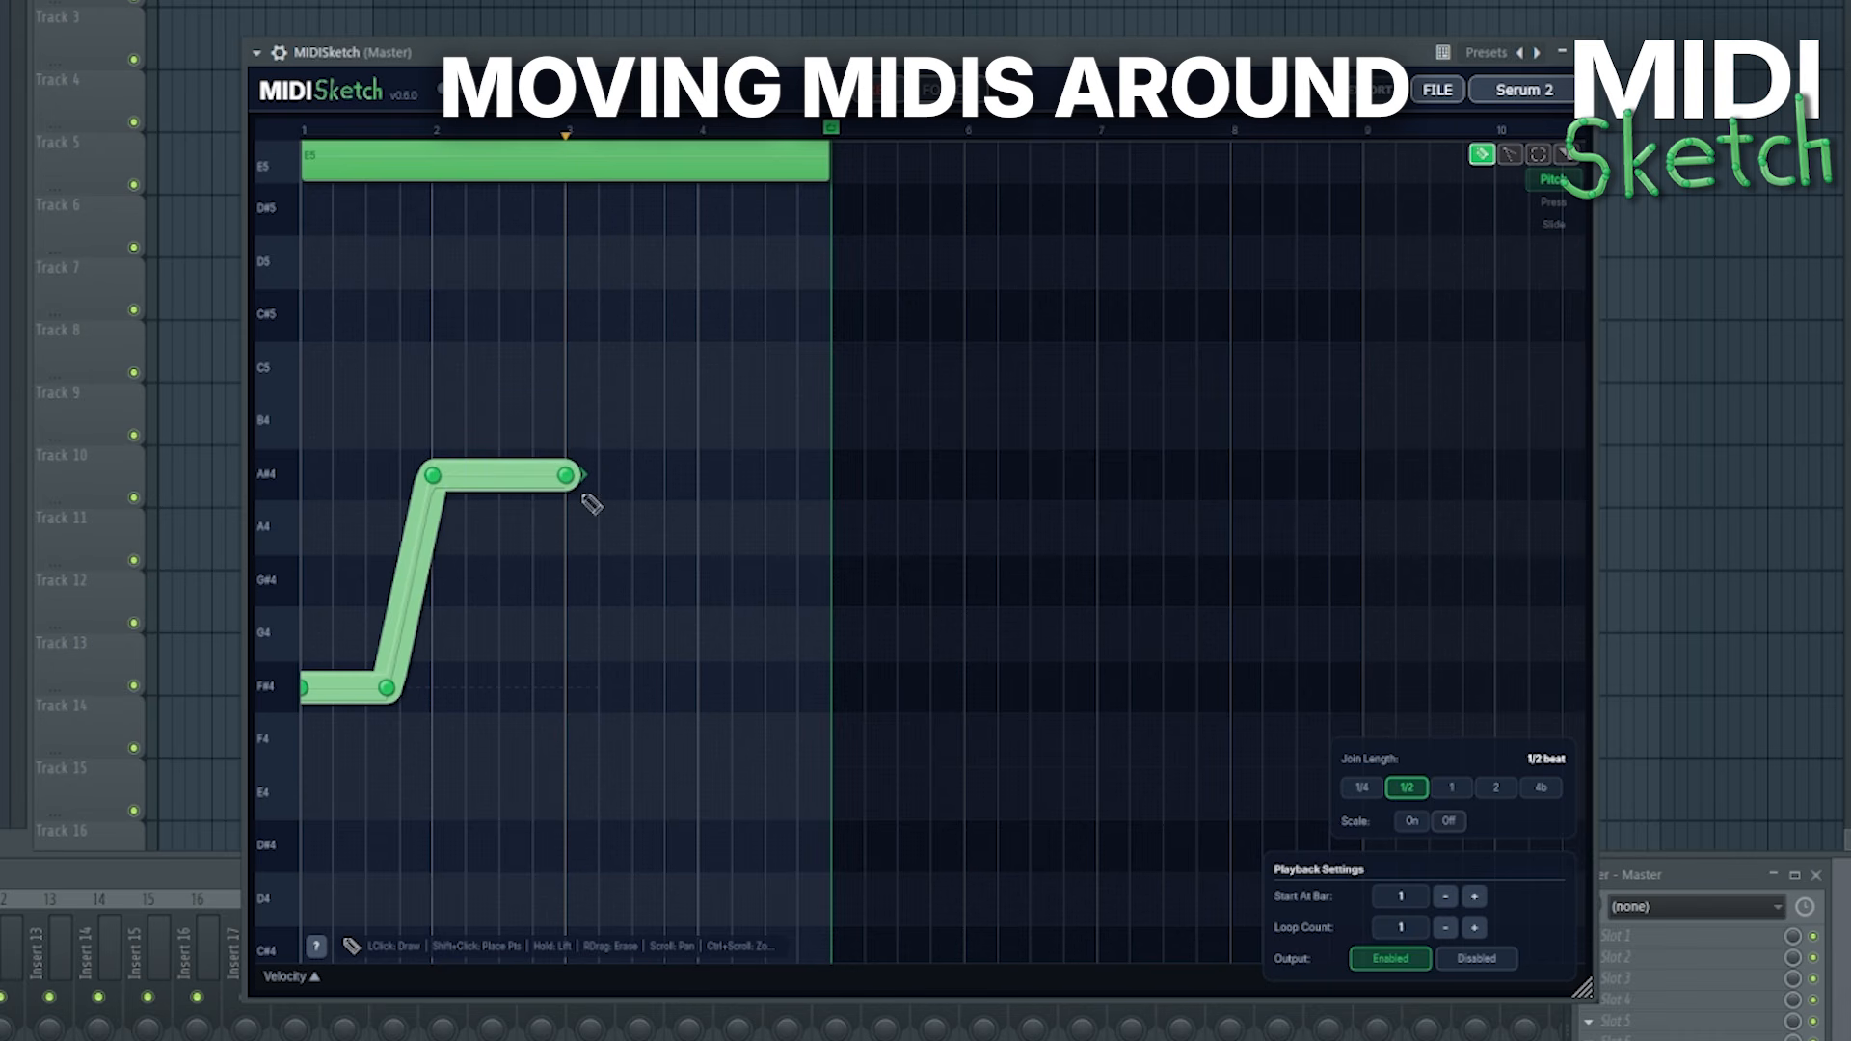
Move the glide's bar 2 pitch point freely off the semitone grid to just below A4
scroll(475, 588, "down", 1)
scroll(454, 603, "up", 7)
left_click_drag(442, 615, 1306, 554)
left_click_drag(769, 464, 923, 665)
scroll(732, 617, "down", 2)
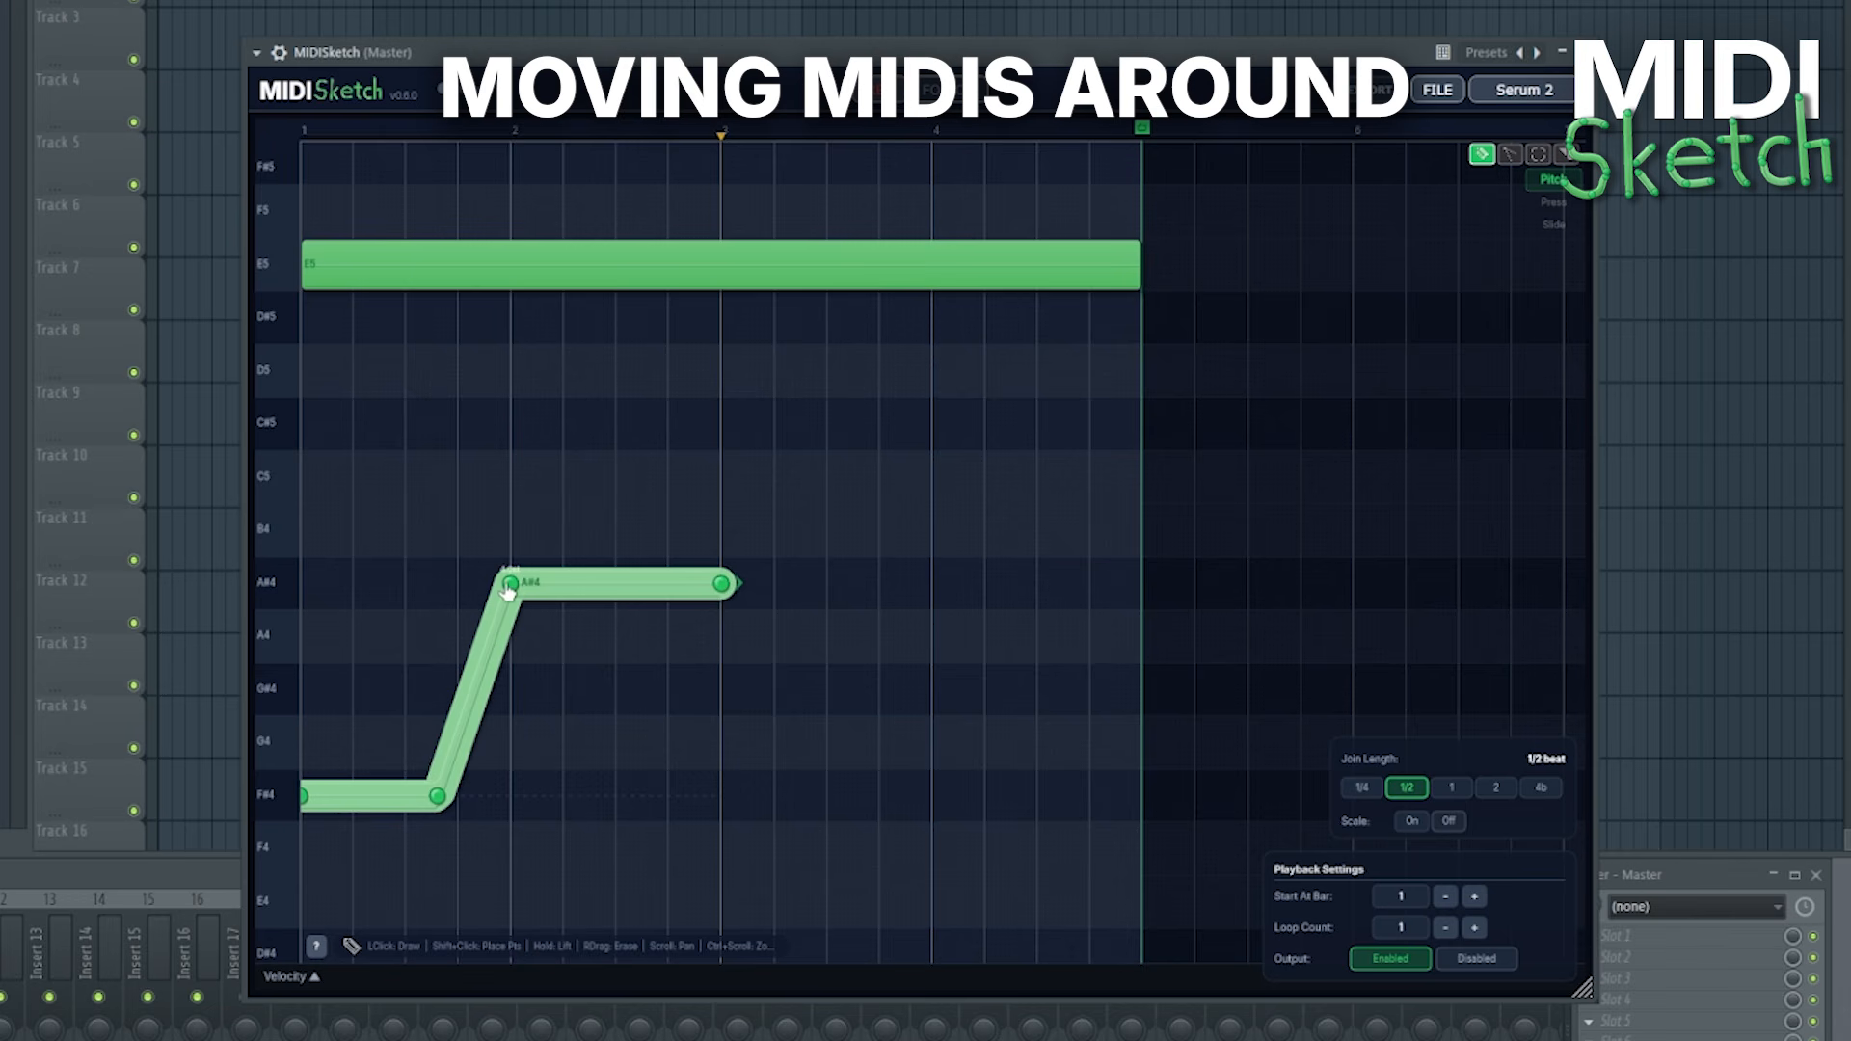
left_click_drag(516, 559, 511, 653)
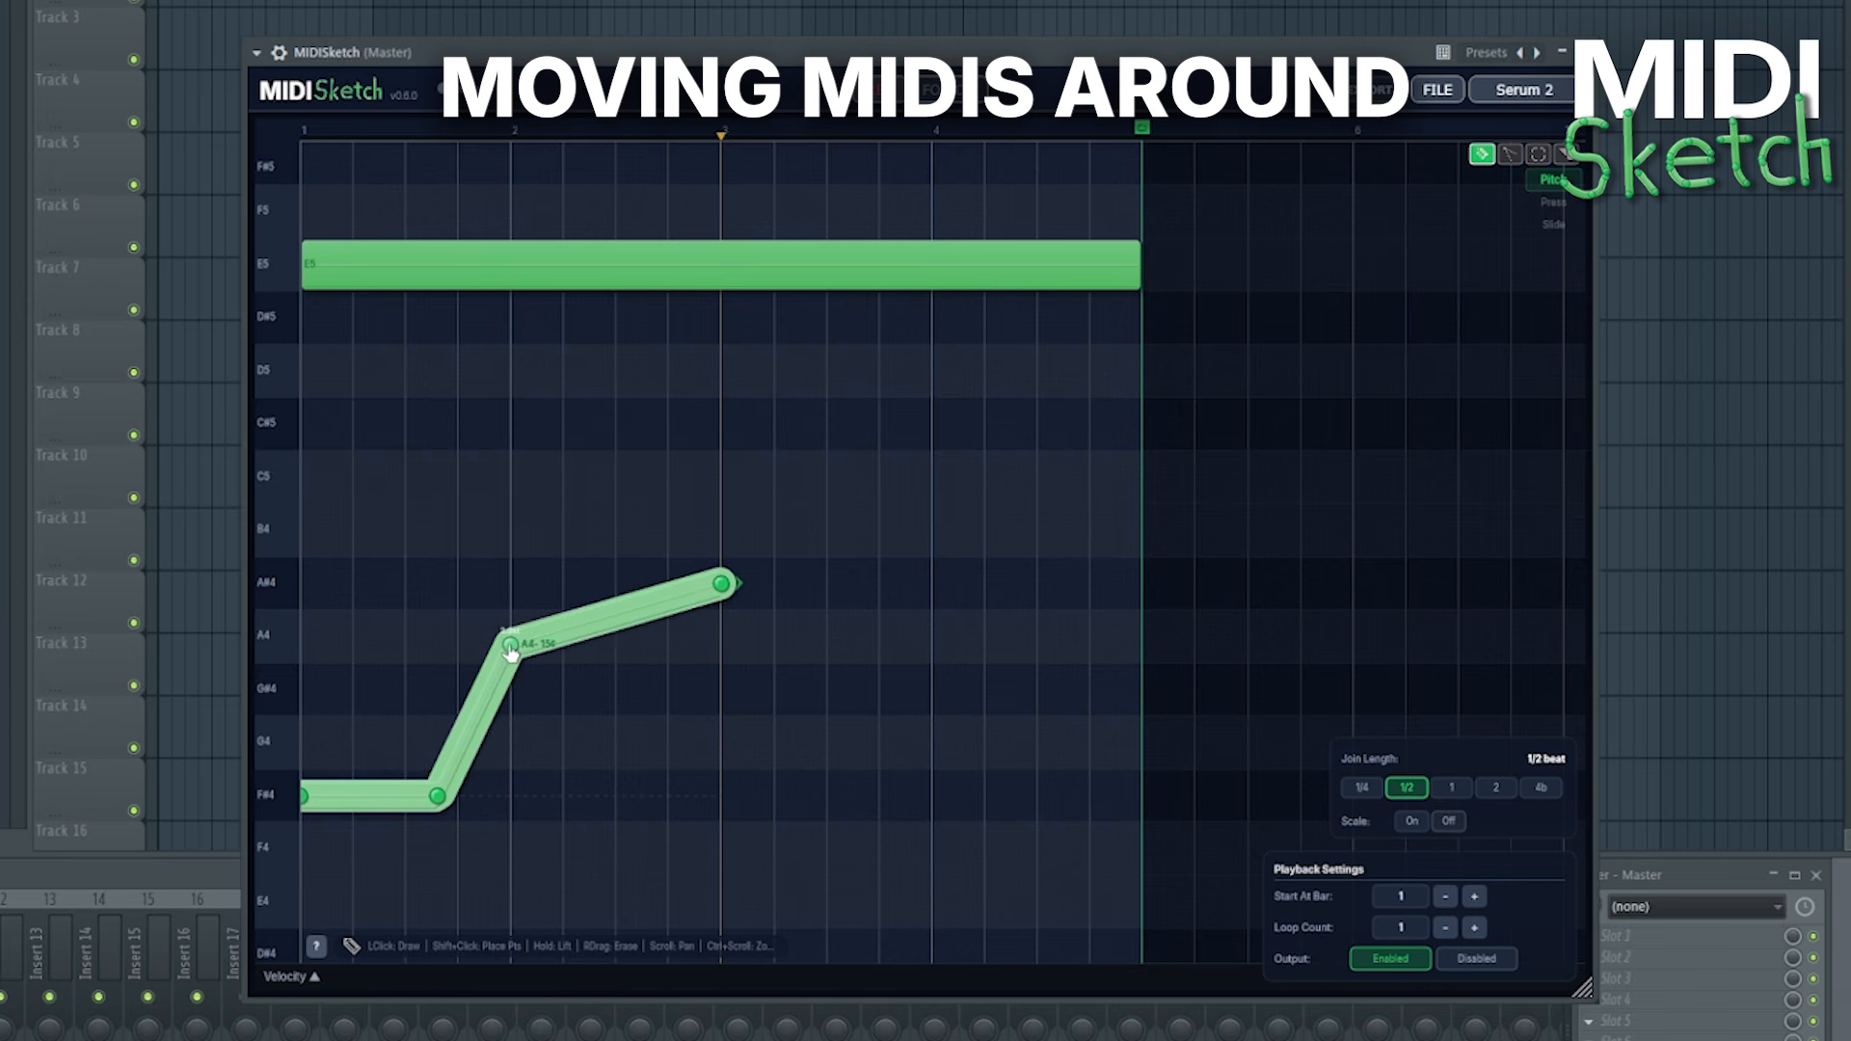
left_click_drag(511, 536, 550, 620)
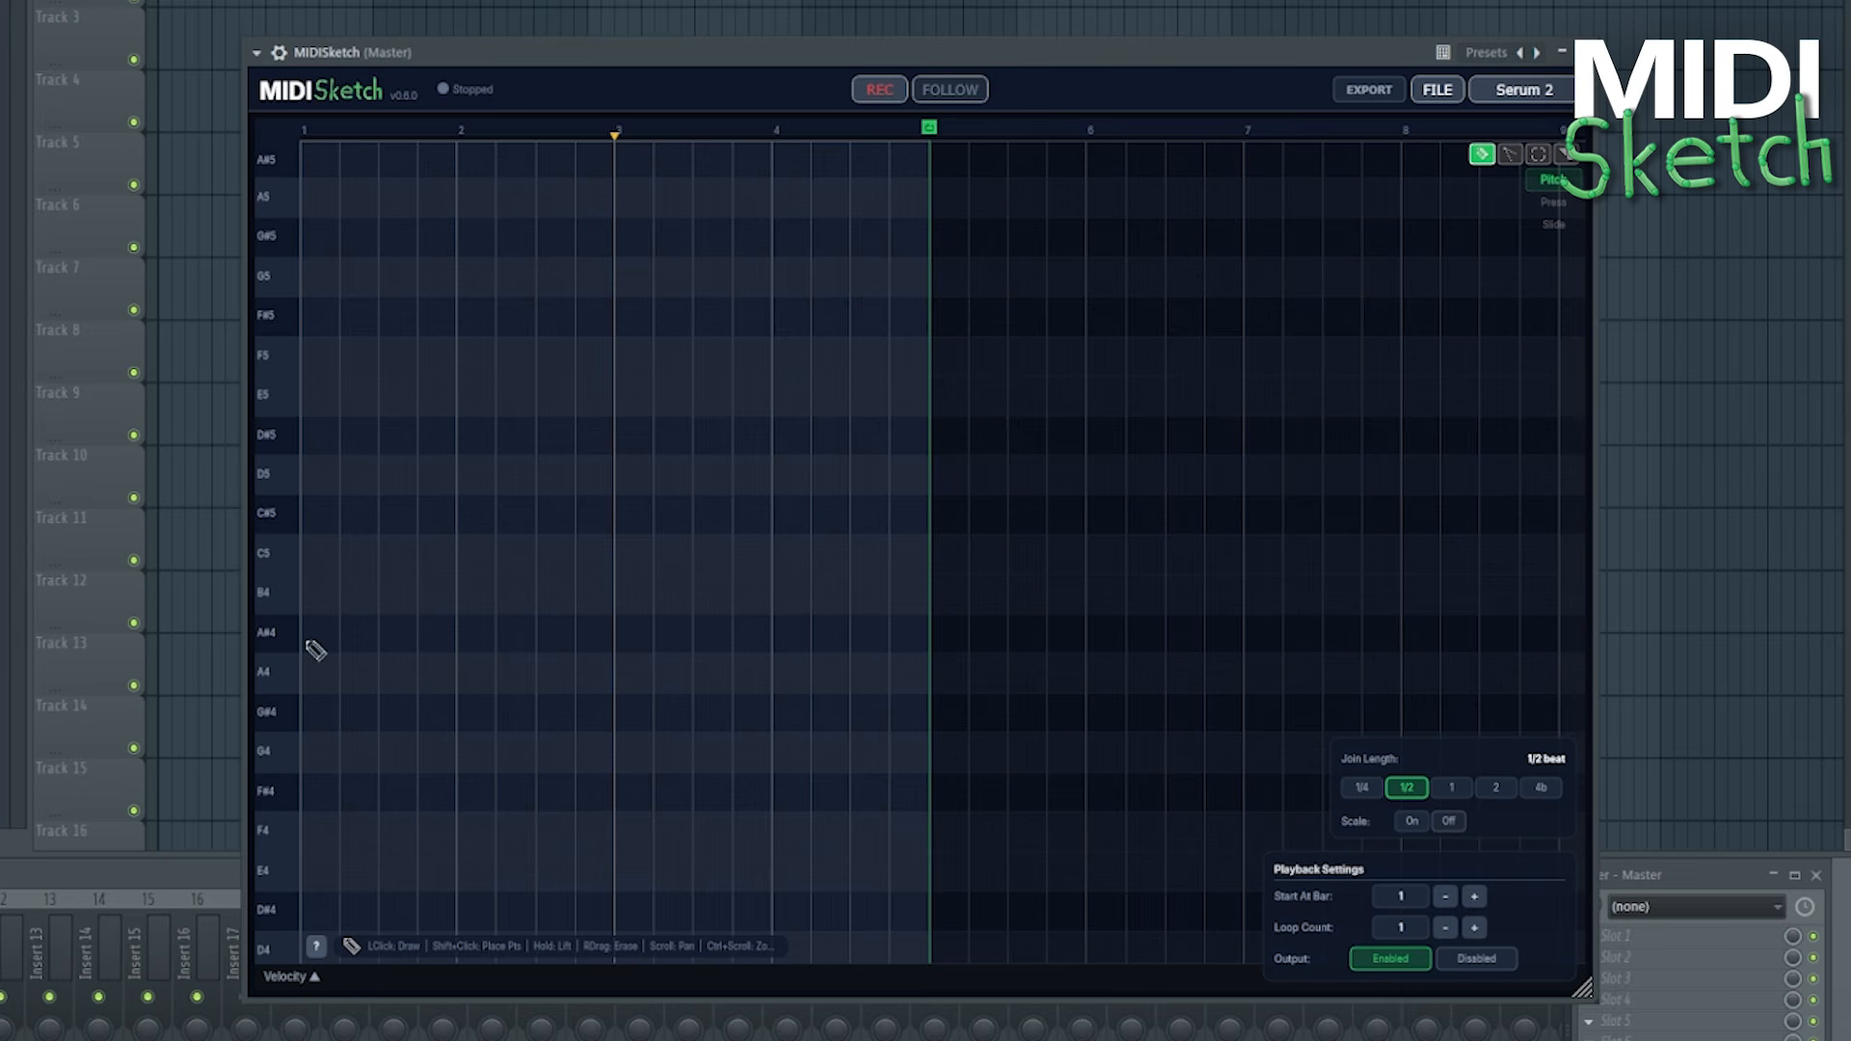
Draw a B4 note filling bar 1 on the empty grid and extend the loop end marker to bar 5
scroll(405, 607, "up", 1, "ctrl")
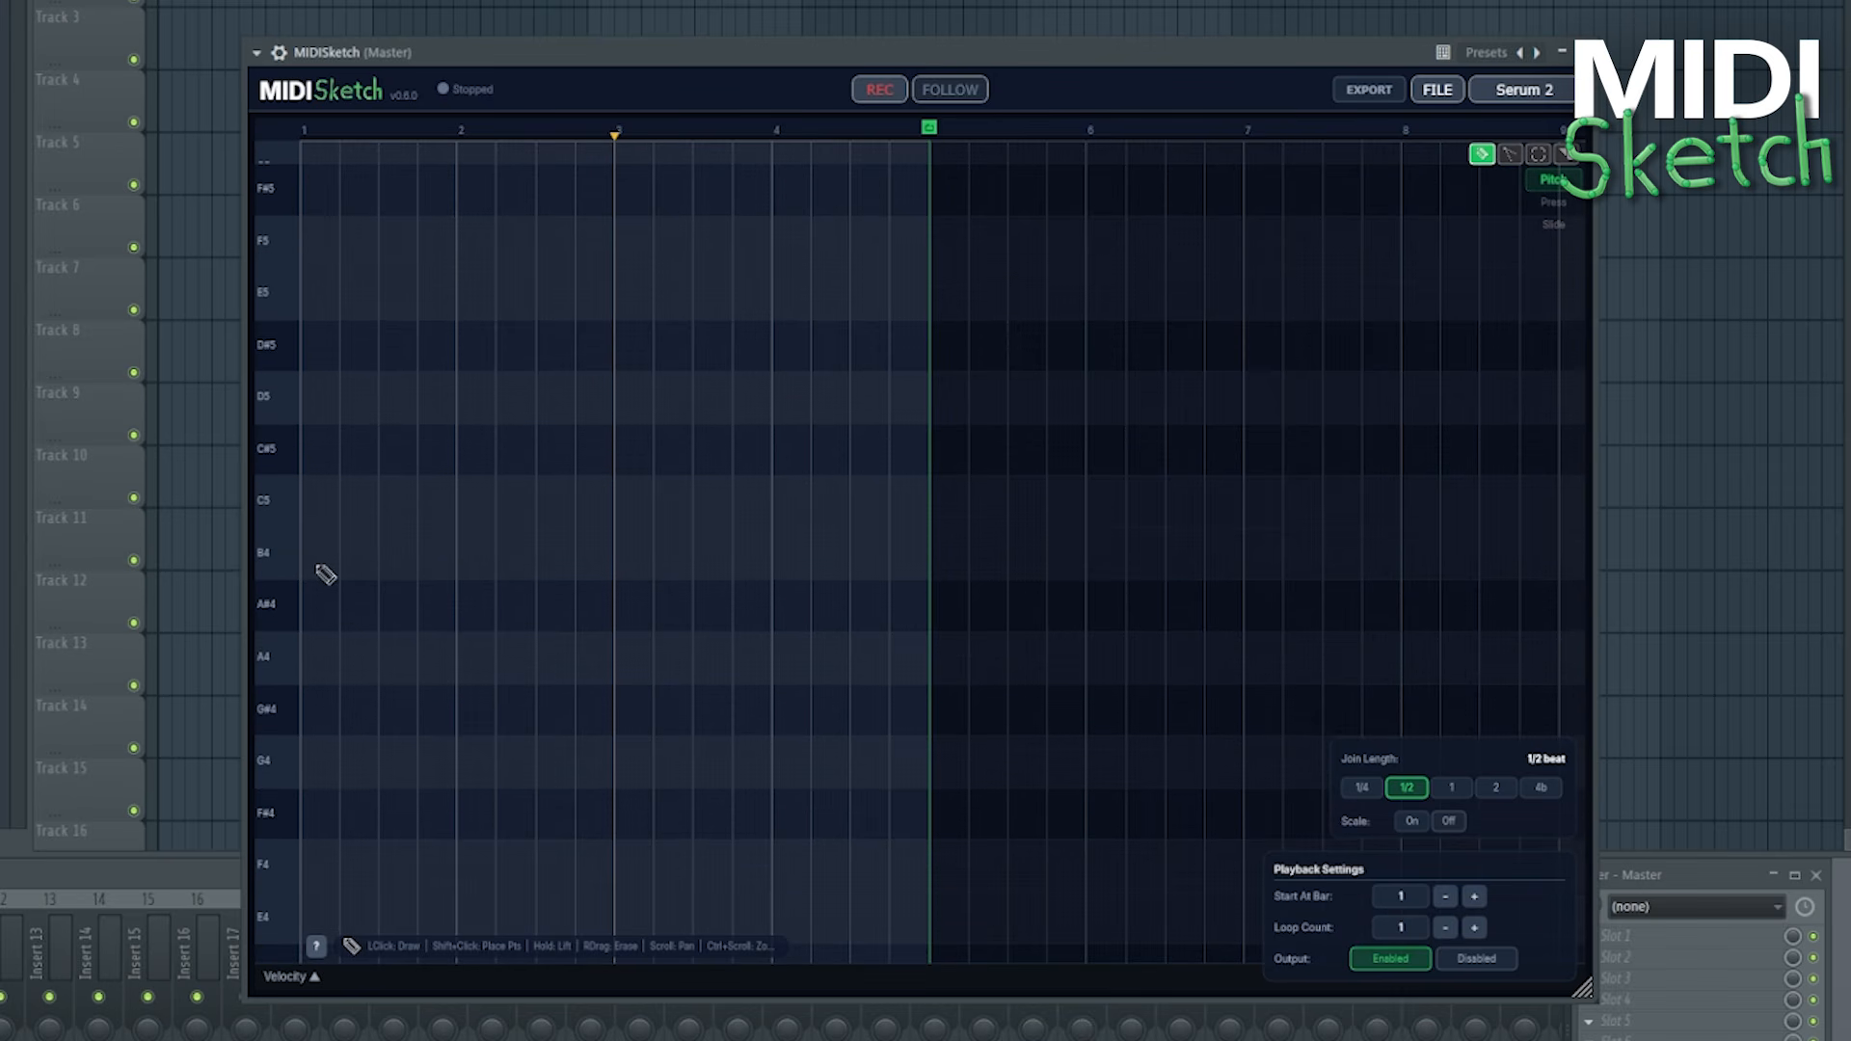
left_click_drag(317, 563, 1415, 553)
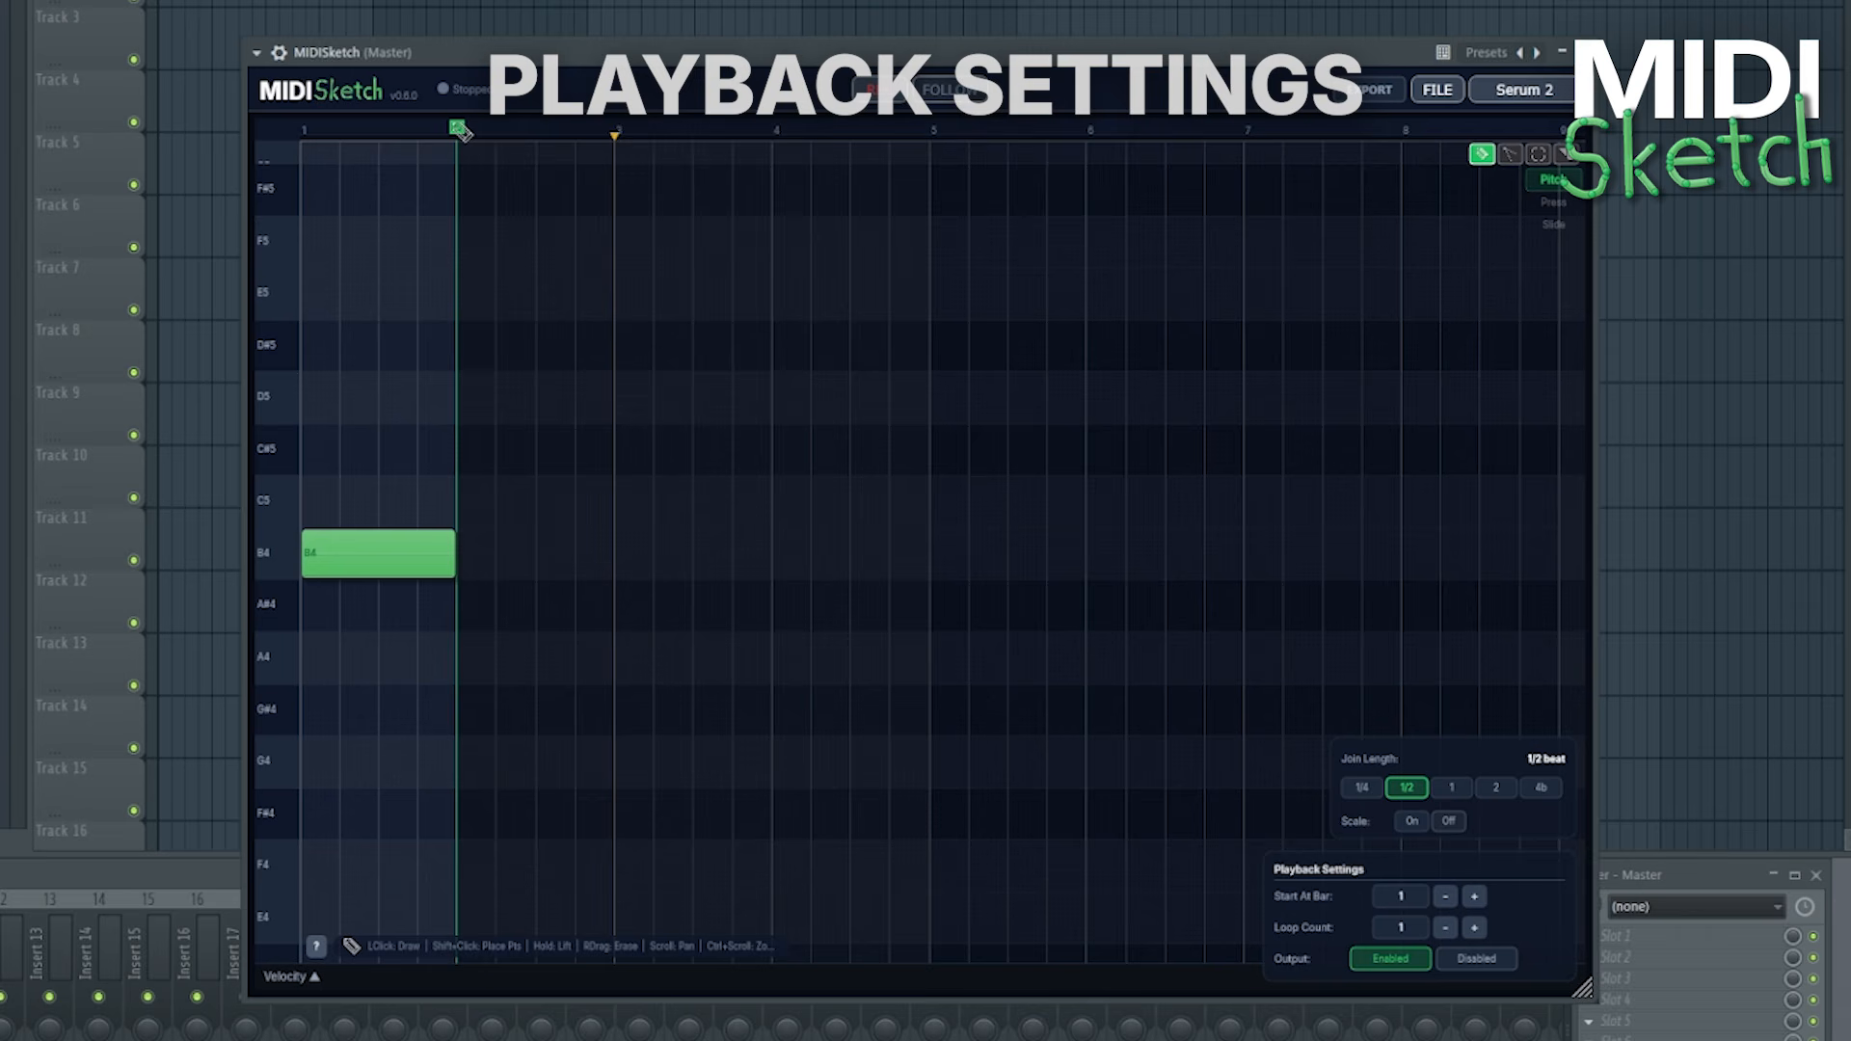
mouse_move(461, 132)
left_mouse_down()
mouse_move(928, 129)
mouse_move(817, 184)
mouse_move(884, 194)
mouse_move(925, 186)
mouse_move(783, 137)
mouse_move(645, 143)
mouse_move(928, 128)
left_mouse_up()
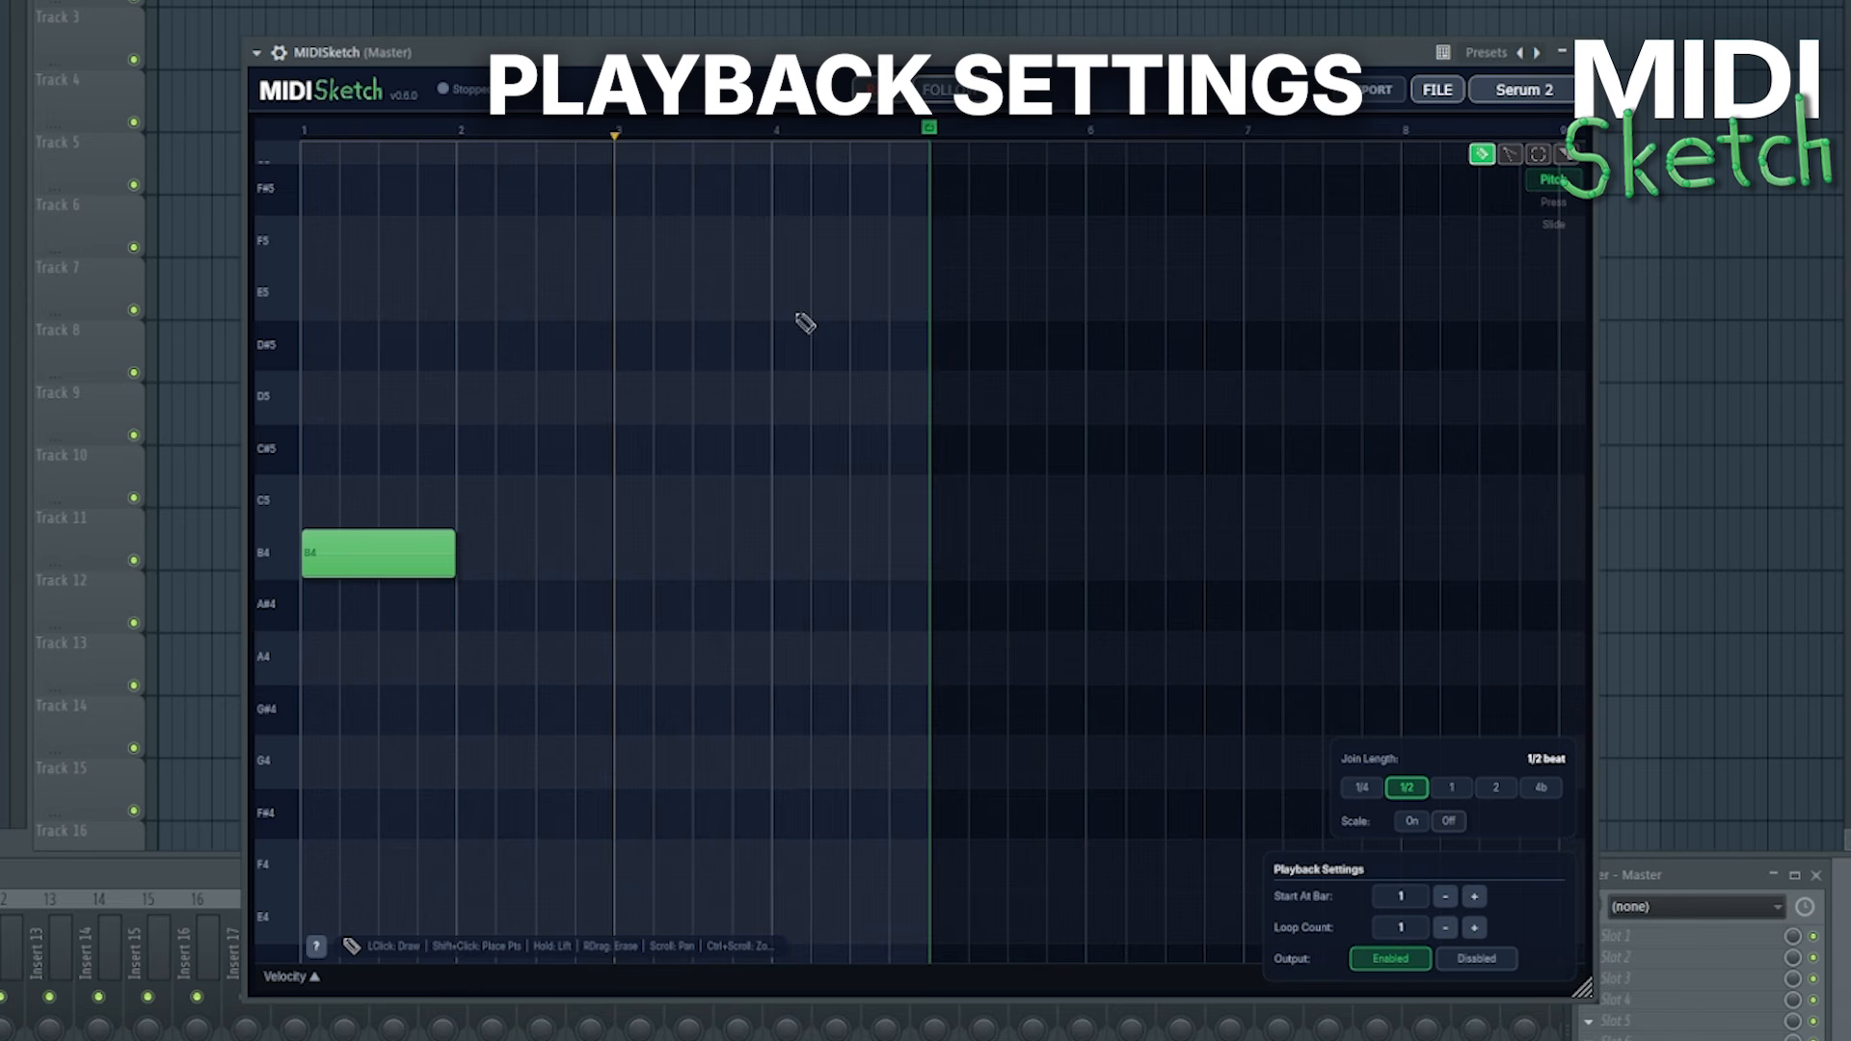
scroll(644, 472, "down", 3)
scroll(609, 492, "up", 1)
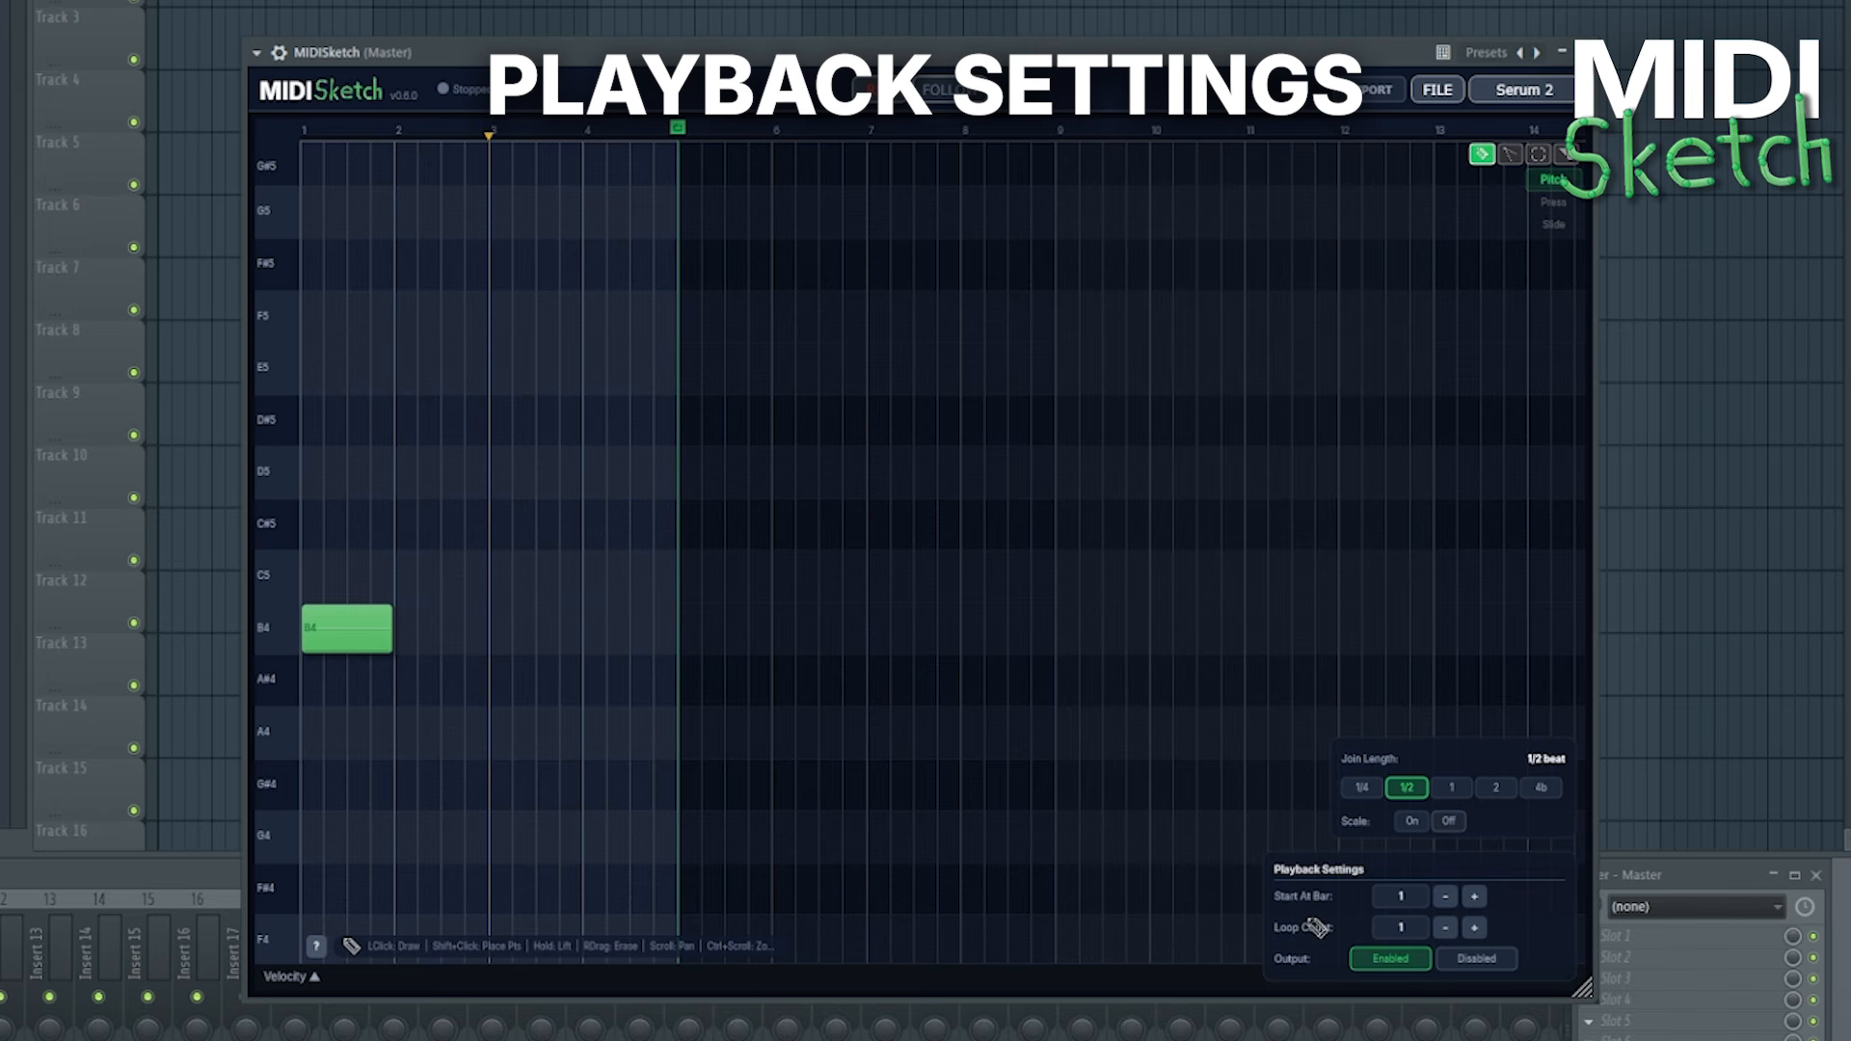
Play the playlist briefly from bar 1, stop it, and place the playhead at bar 5
left_click(938, 4)
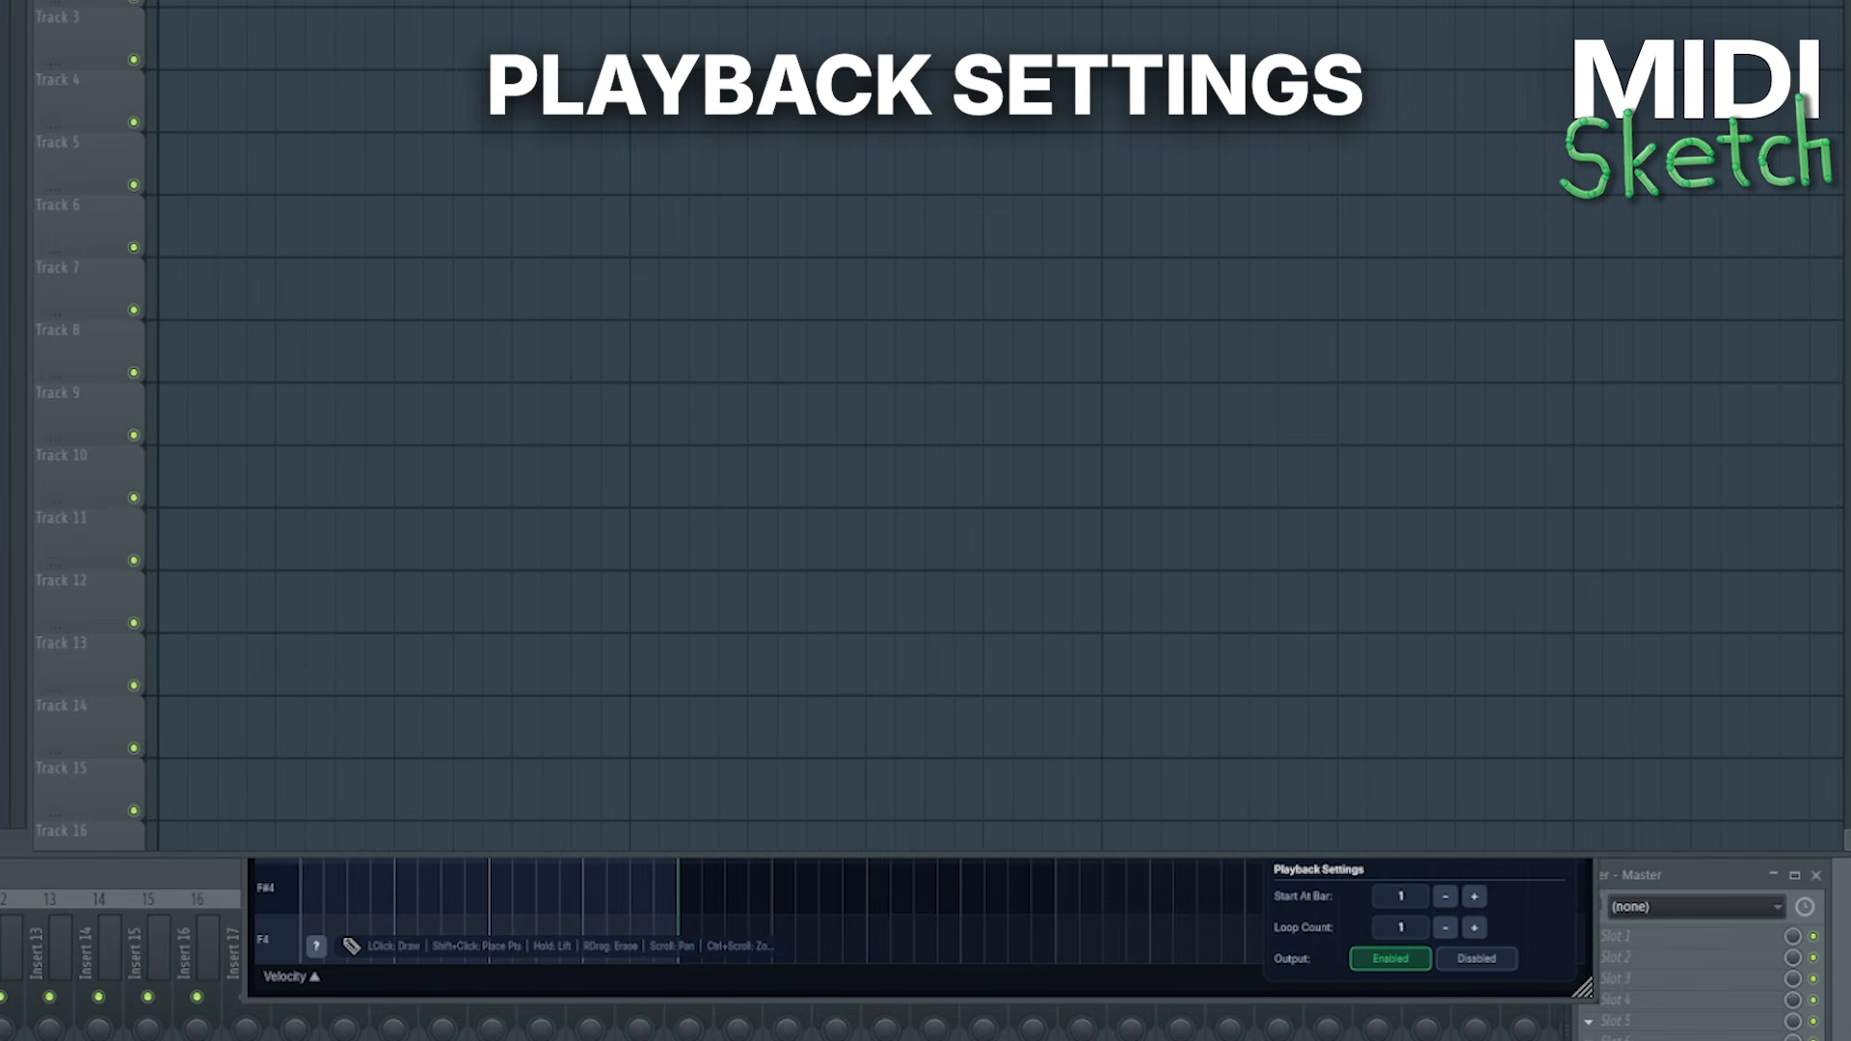
left_click(1142, 903)
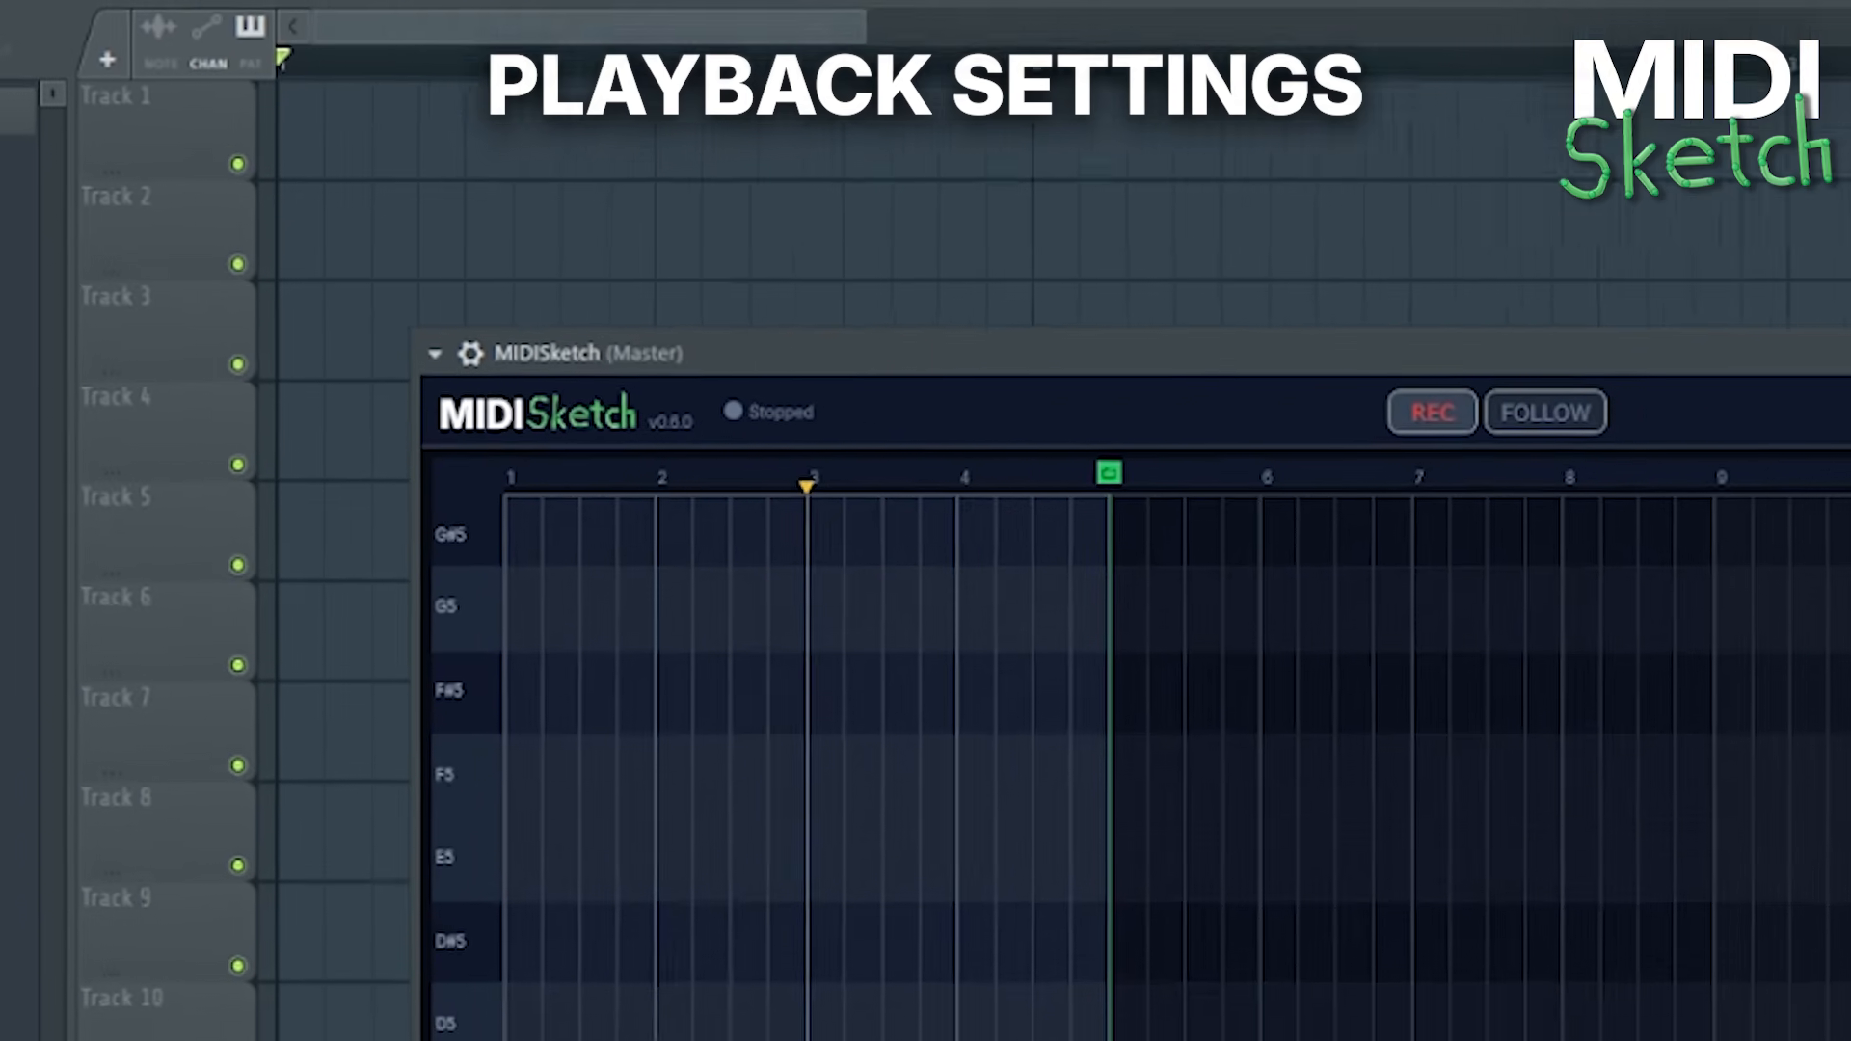
scroll(868, 550, "up", 6)
scroll(868, 549, "down", 1)
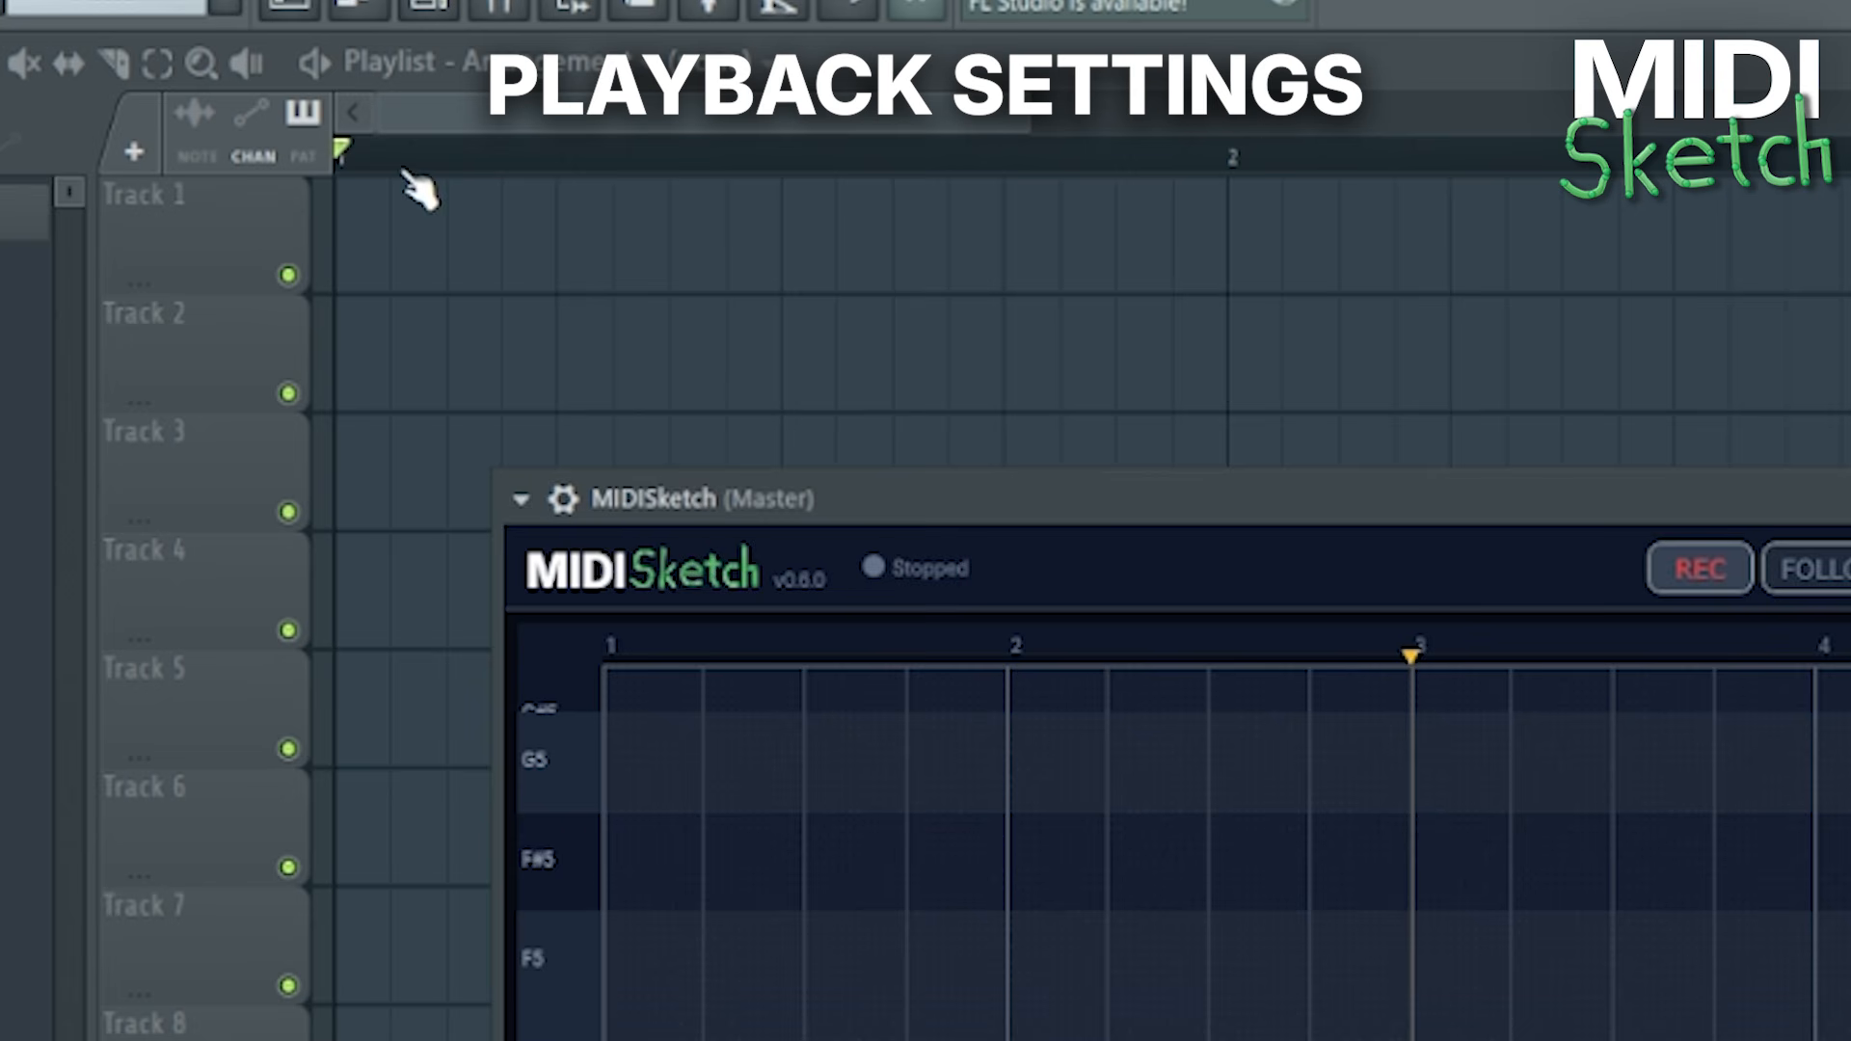
left_click_drag(402, 167, 232, 212)
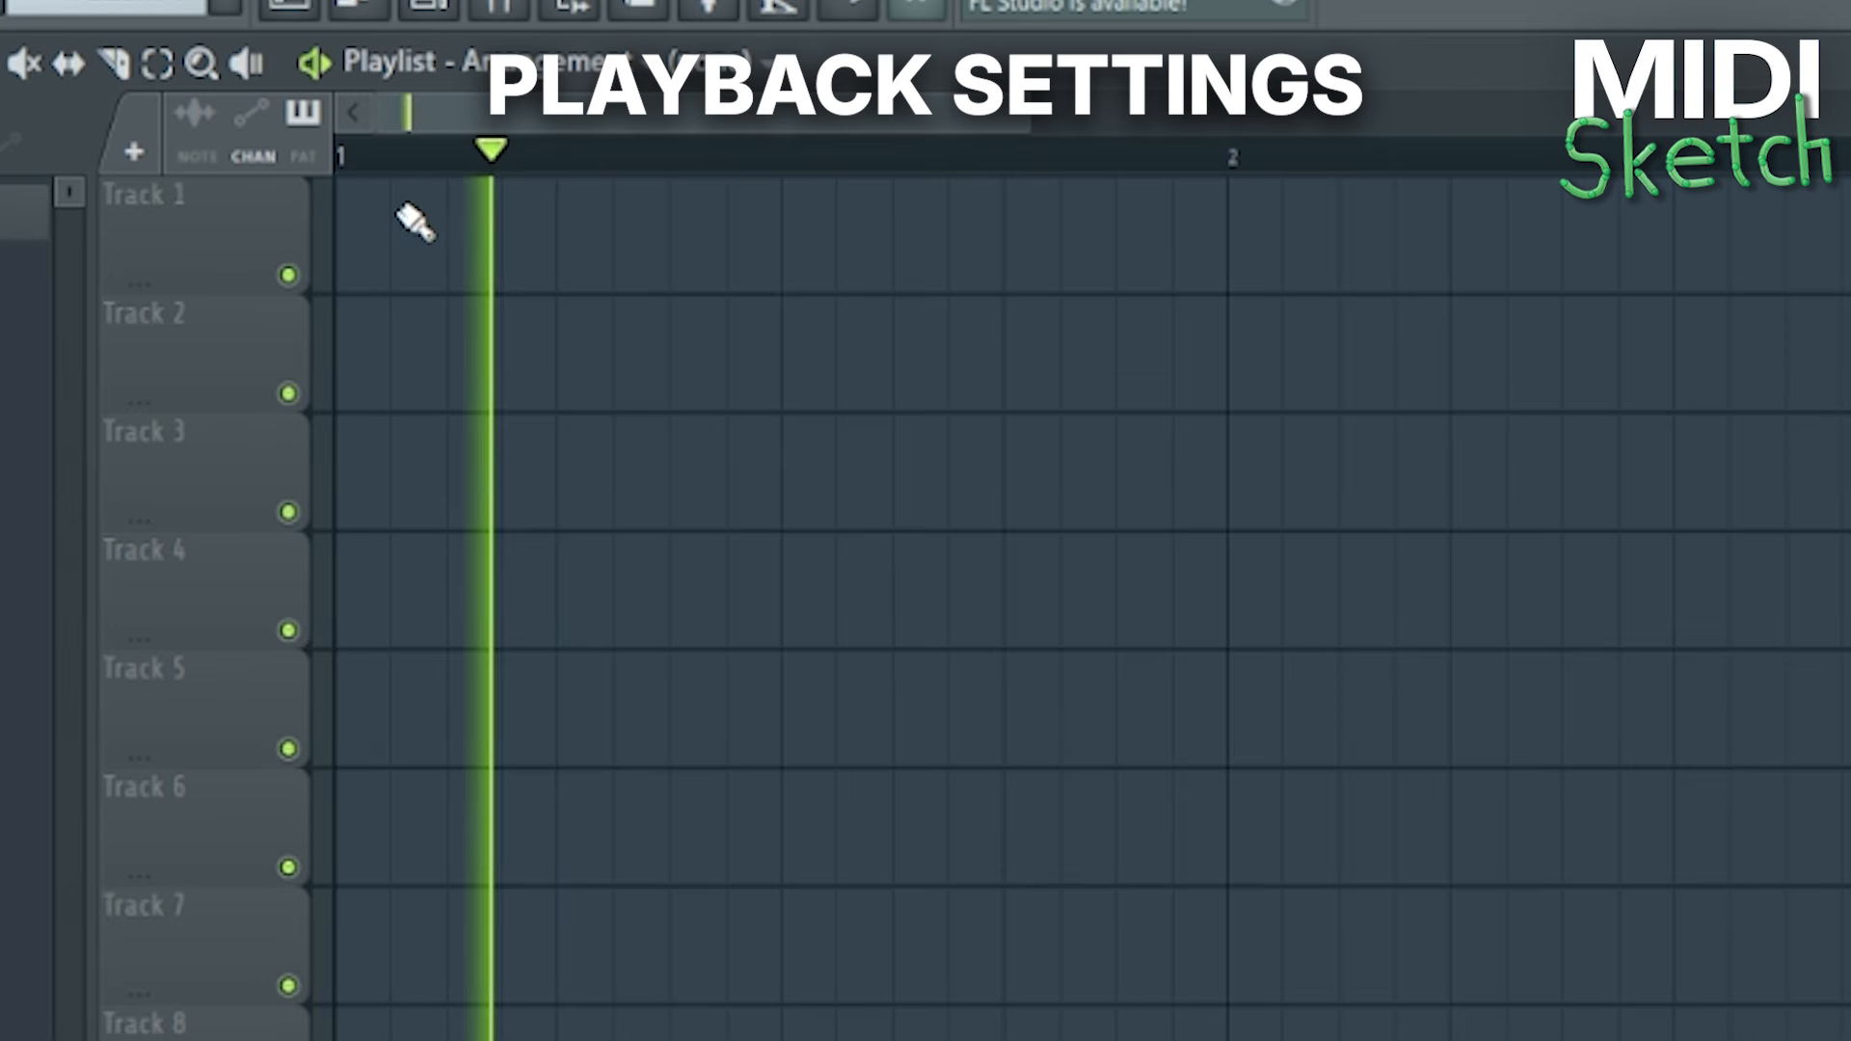
key("space")
left_click(1233, 157)
scroll(1272, 660, "down", 3)
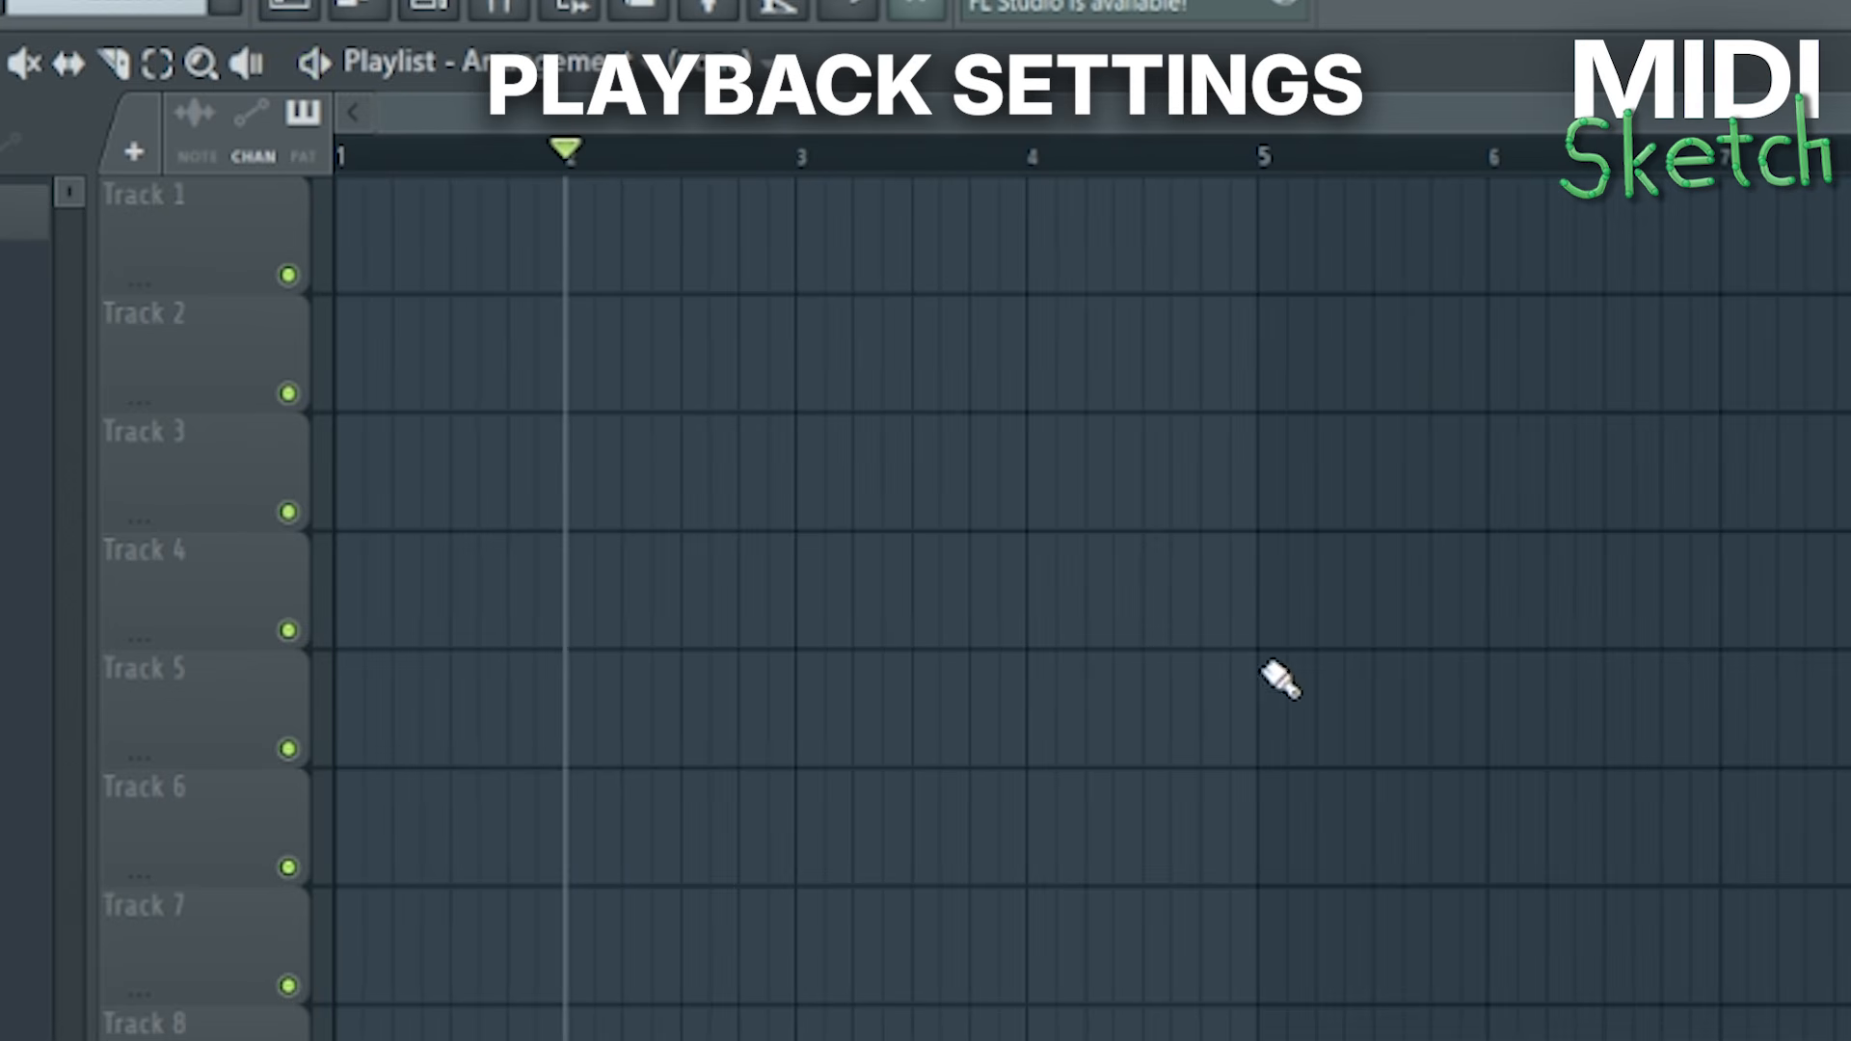
left_click(1258, 158)
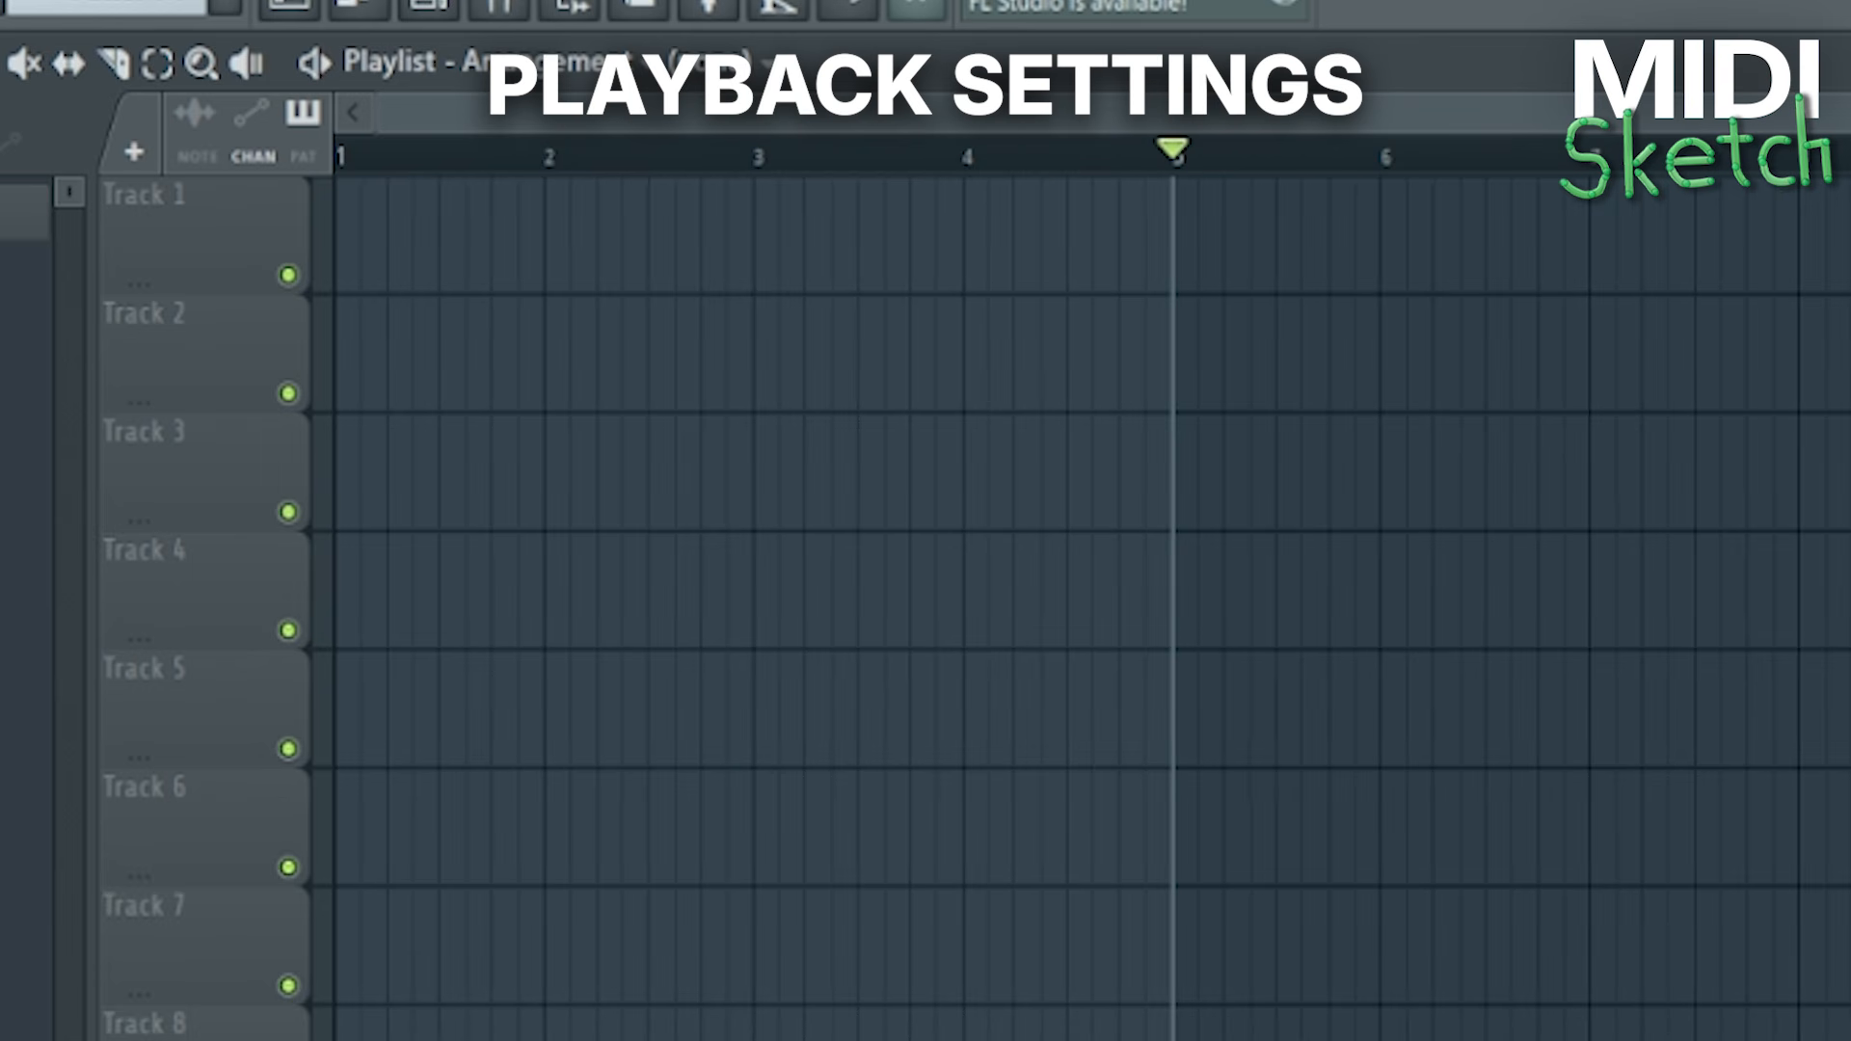
Bring MIDISketch back to the front and set its playback Start At Bar to 5
left_click(40, 124)
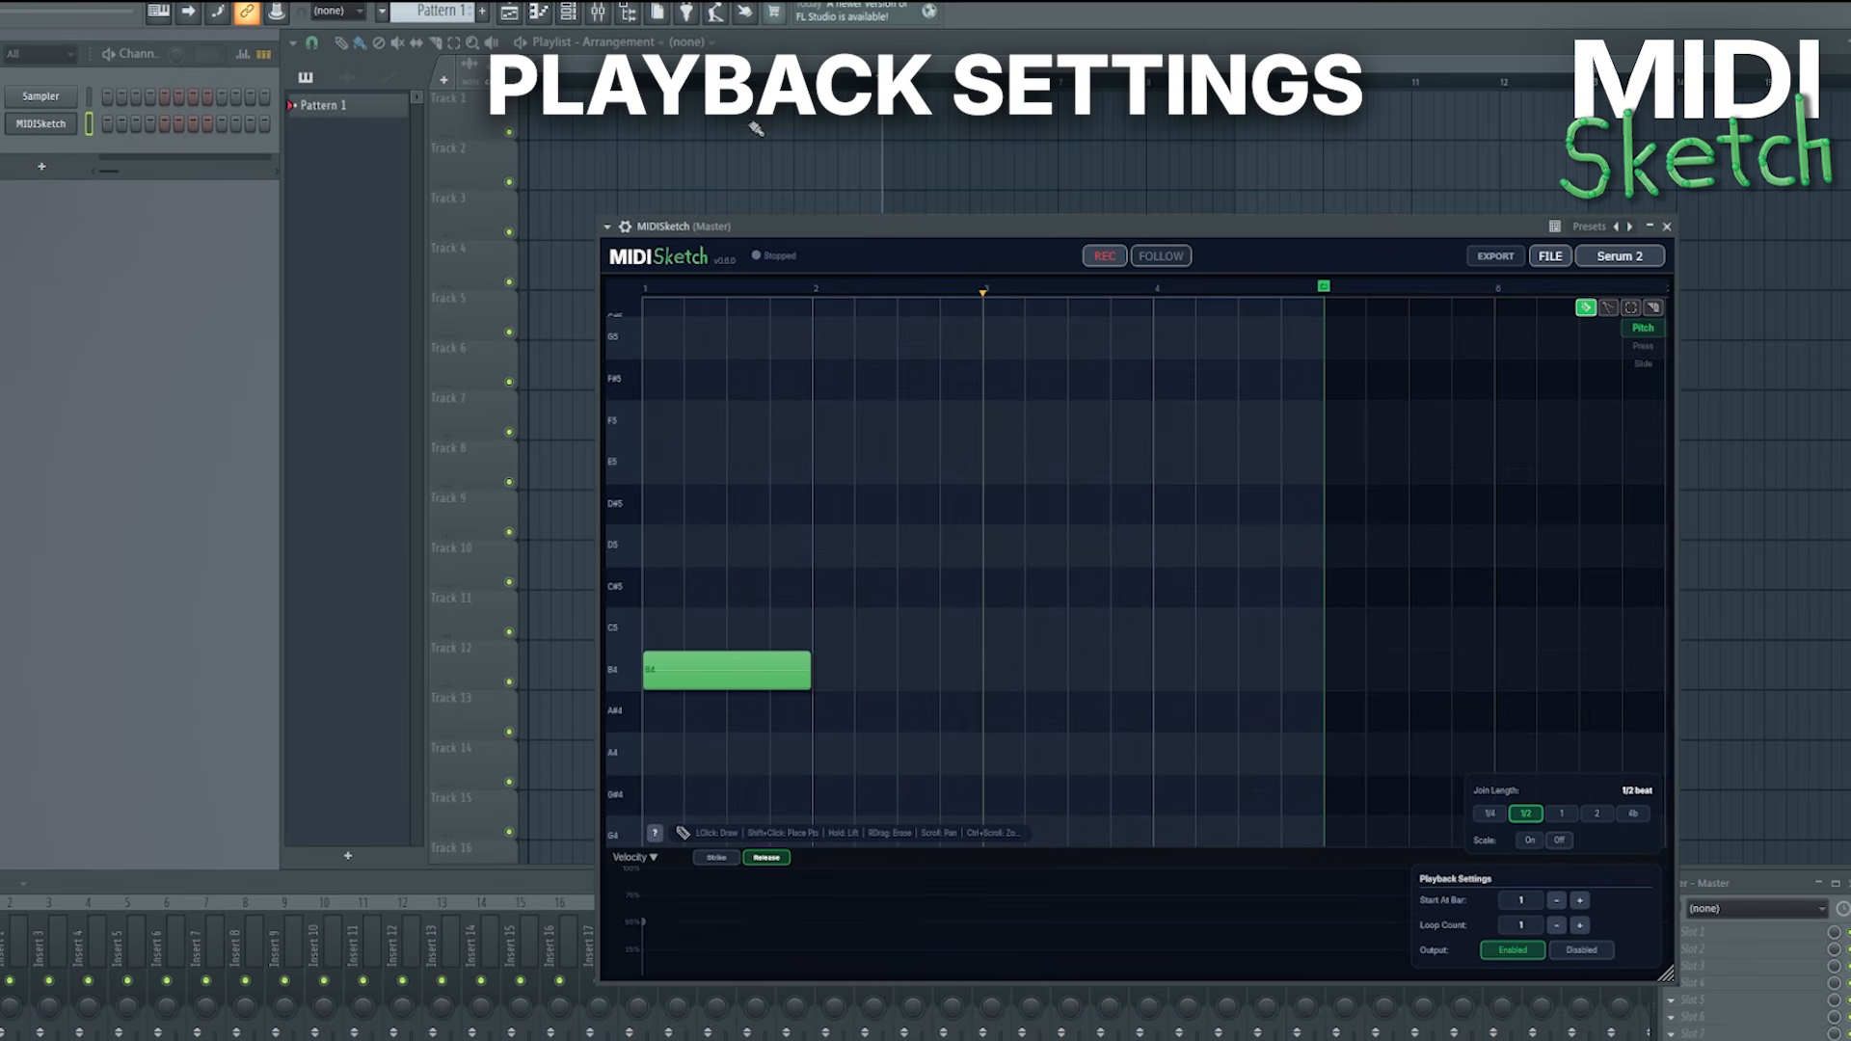
left_click(1579, 900)
left_click(1579, 900)
left_click(1579, 900)
left_click(1580, 901)
left_click(1579, 901)
left_click(1579, 901)
left_click(1579, 901)
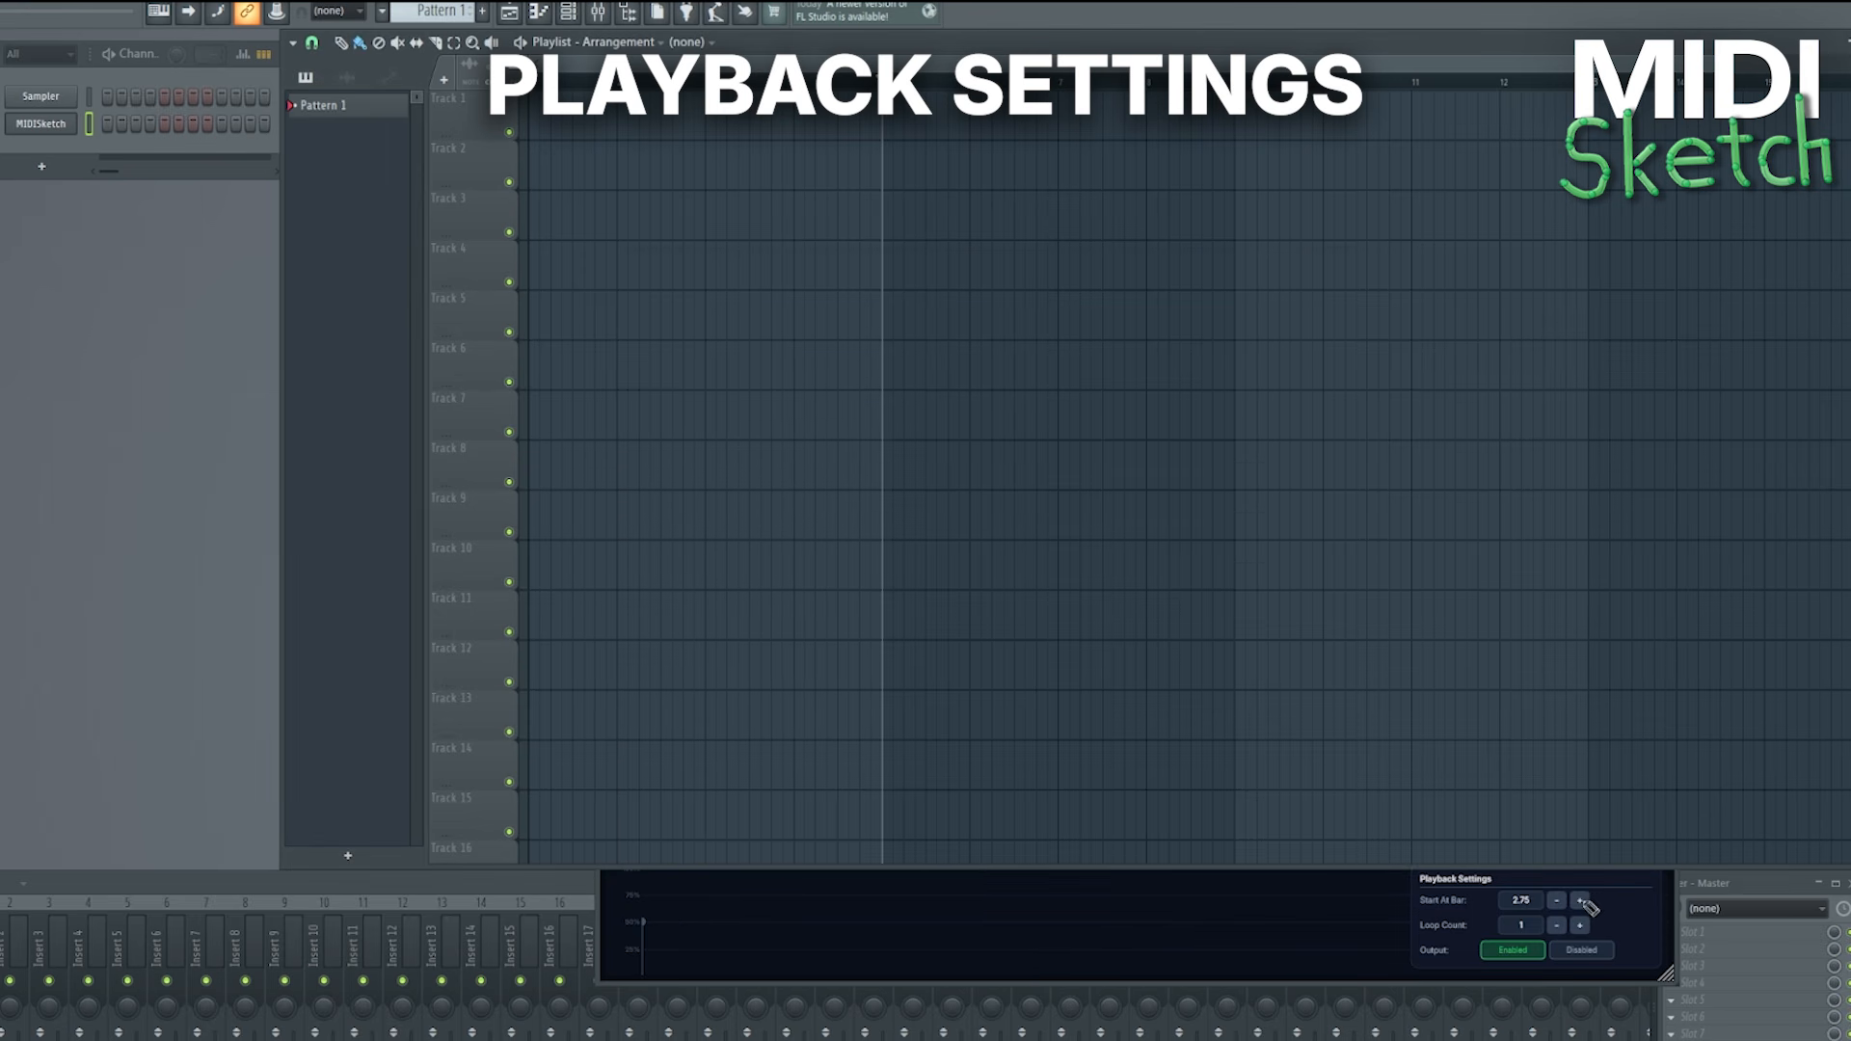
left_click(1579, 901)
left_click(1579, 900)
left_click(1580, 900)
left_click(1580, 900)
left_click(1579, 900)
left_click(1580, 901)
left_click(1579, 900)
left_click(1579, 900)
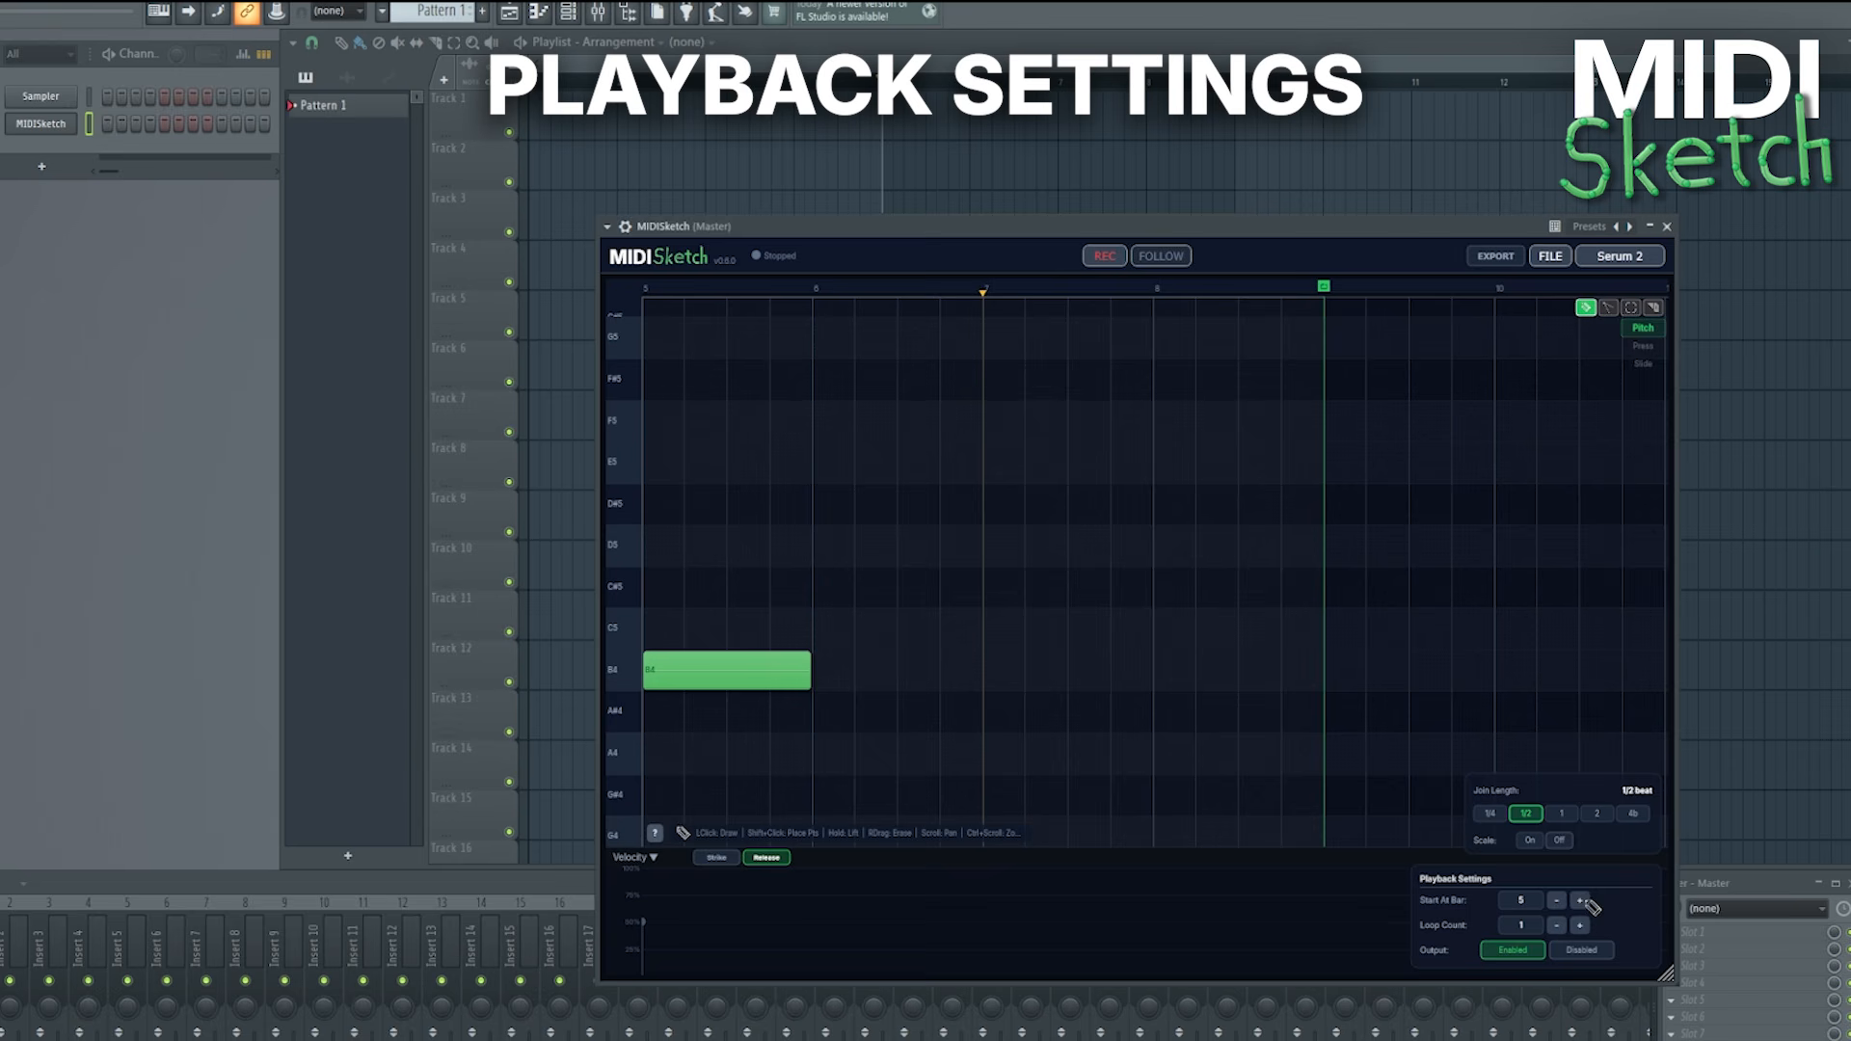
Audition the playlist from bar 1, both without a time selection and with bar 1 to just past bar 9 selected
key("super")
left_click(301, 86)
key("space")
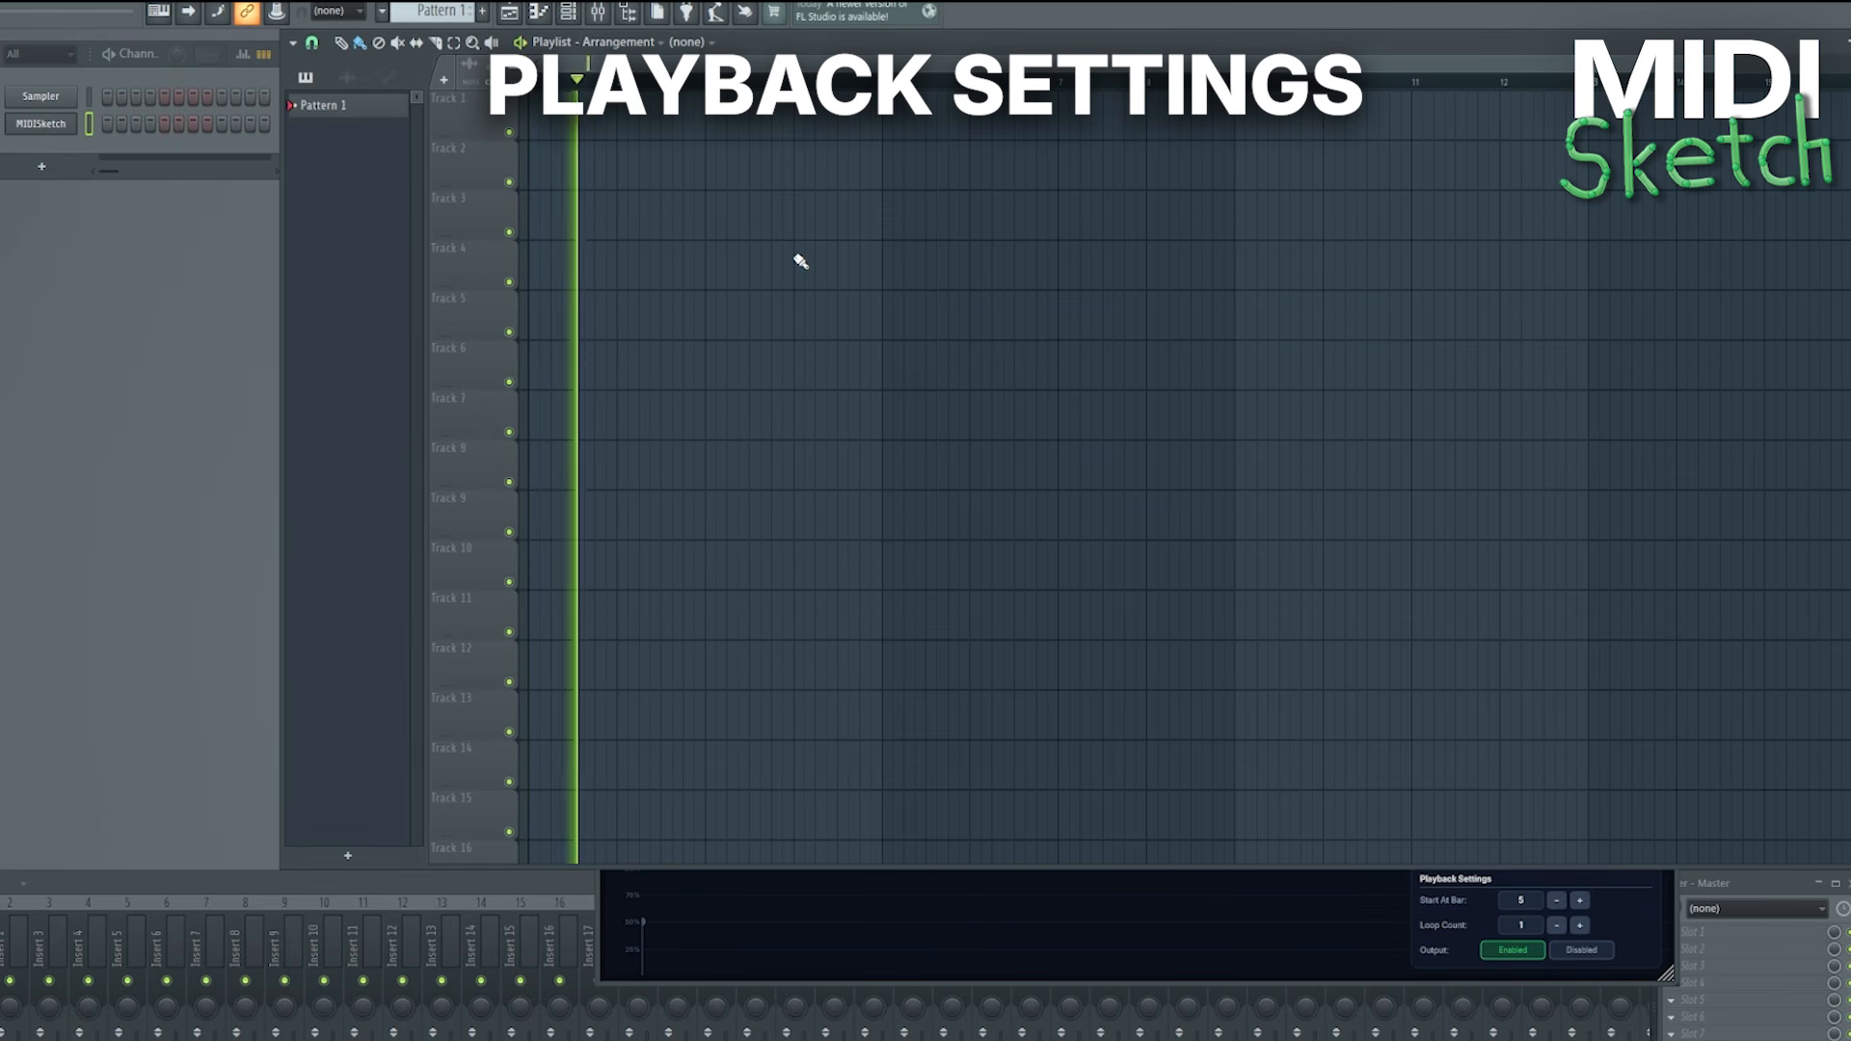
key("space")
left_click_drag(1273, 85, 528, 85)
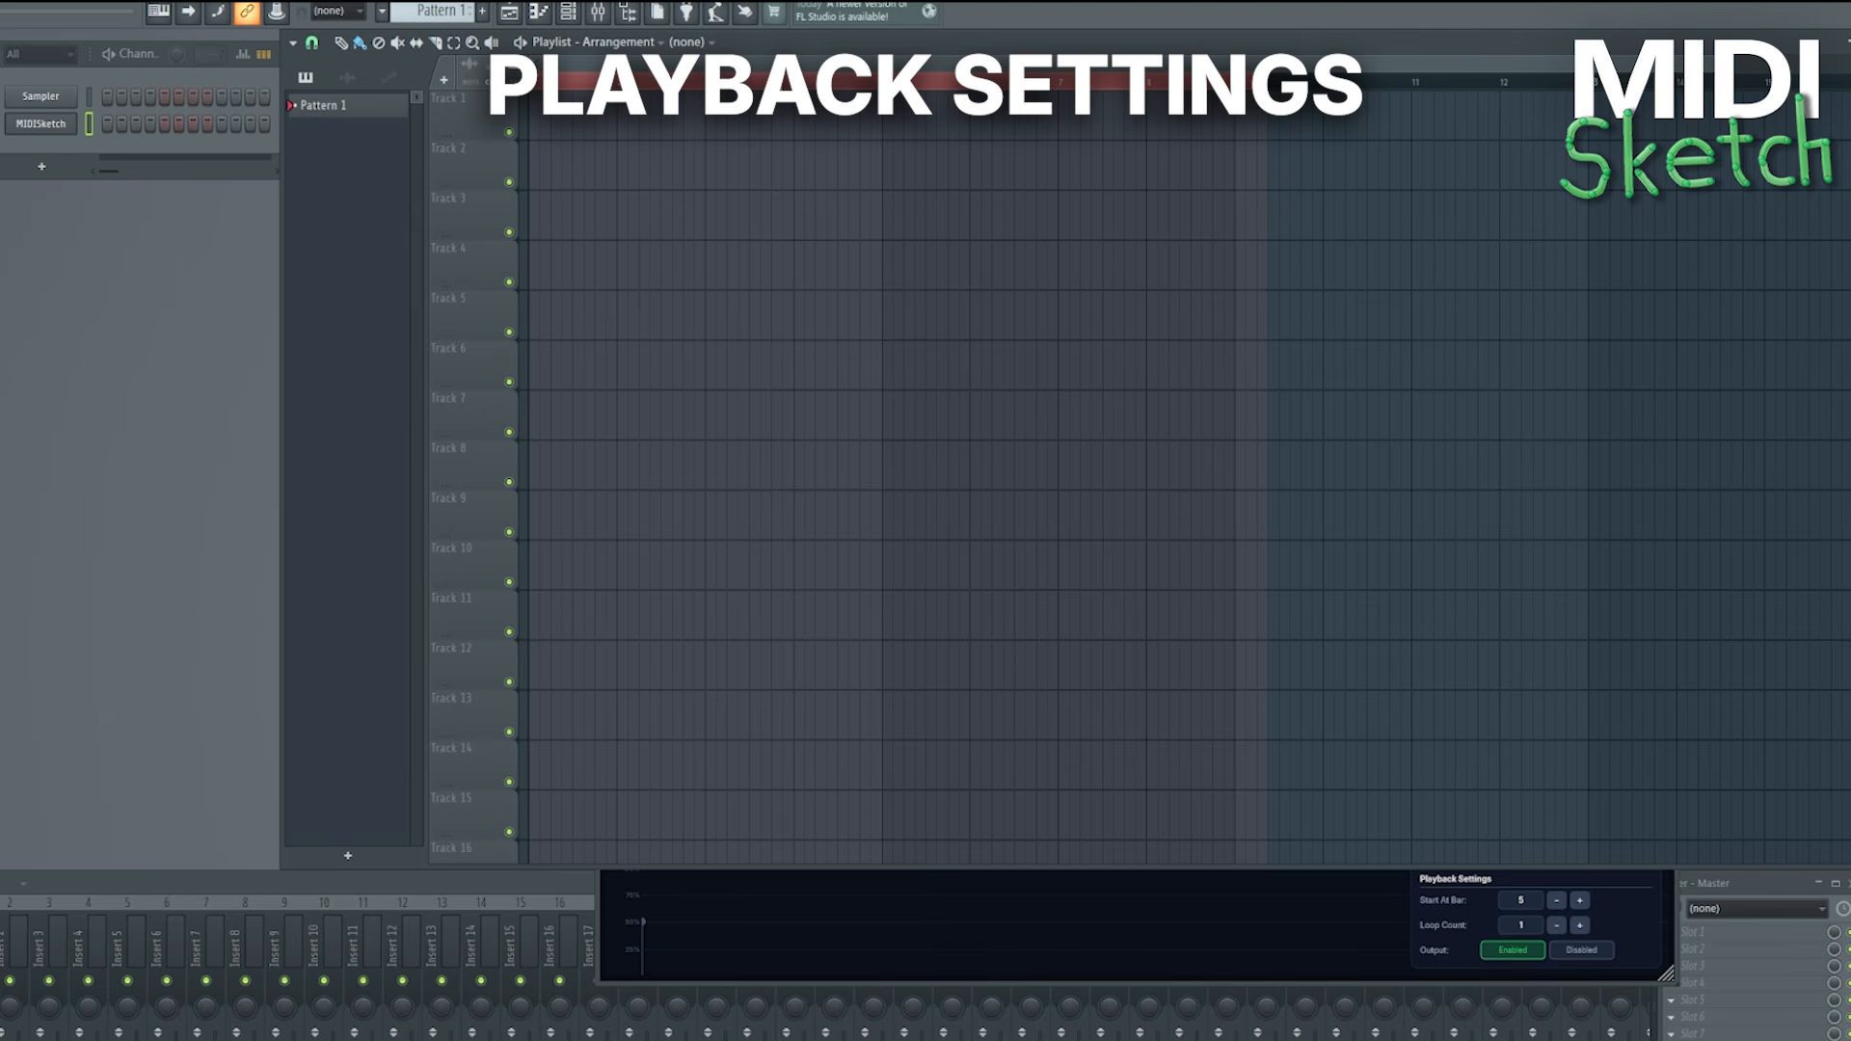
key("space")
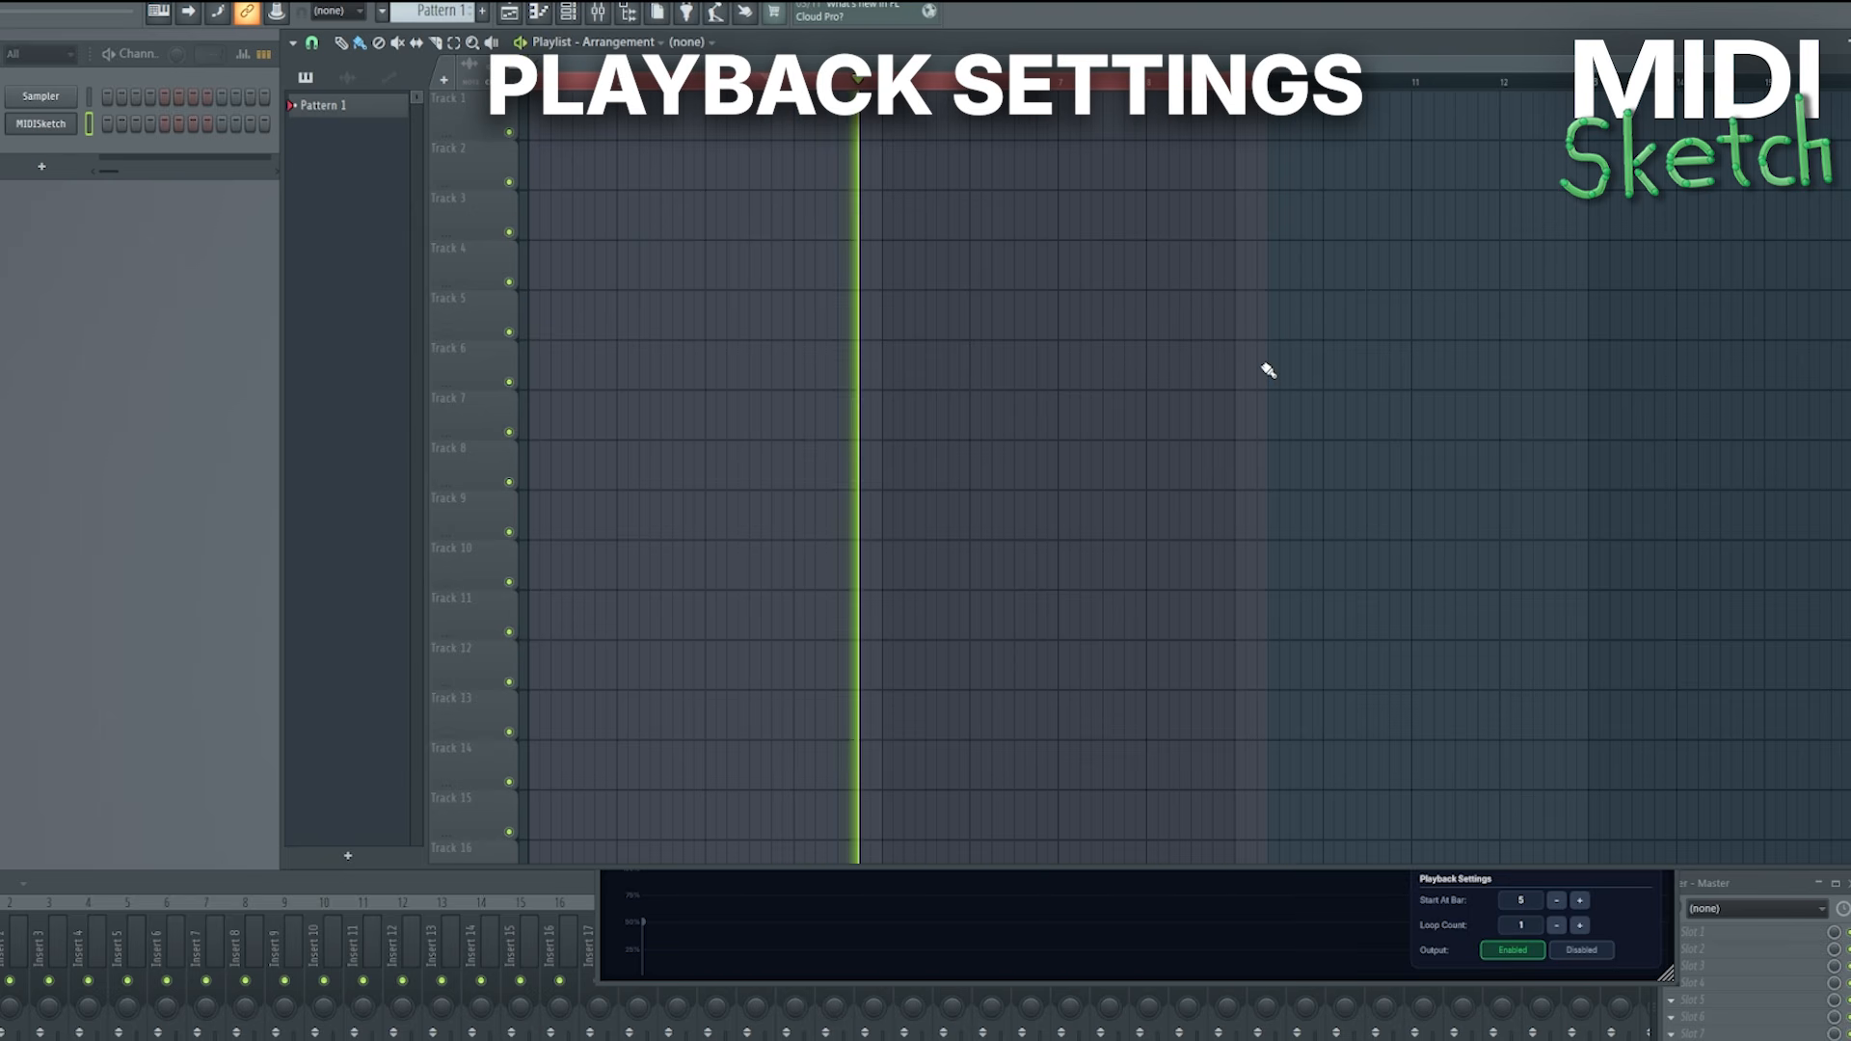
key("space")
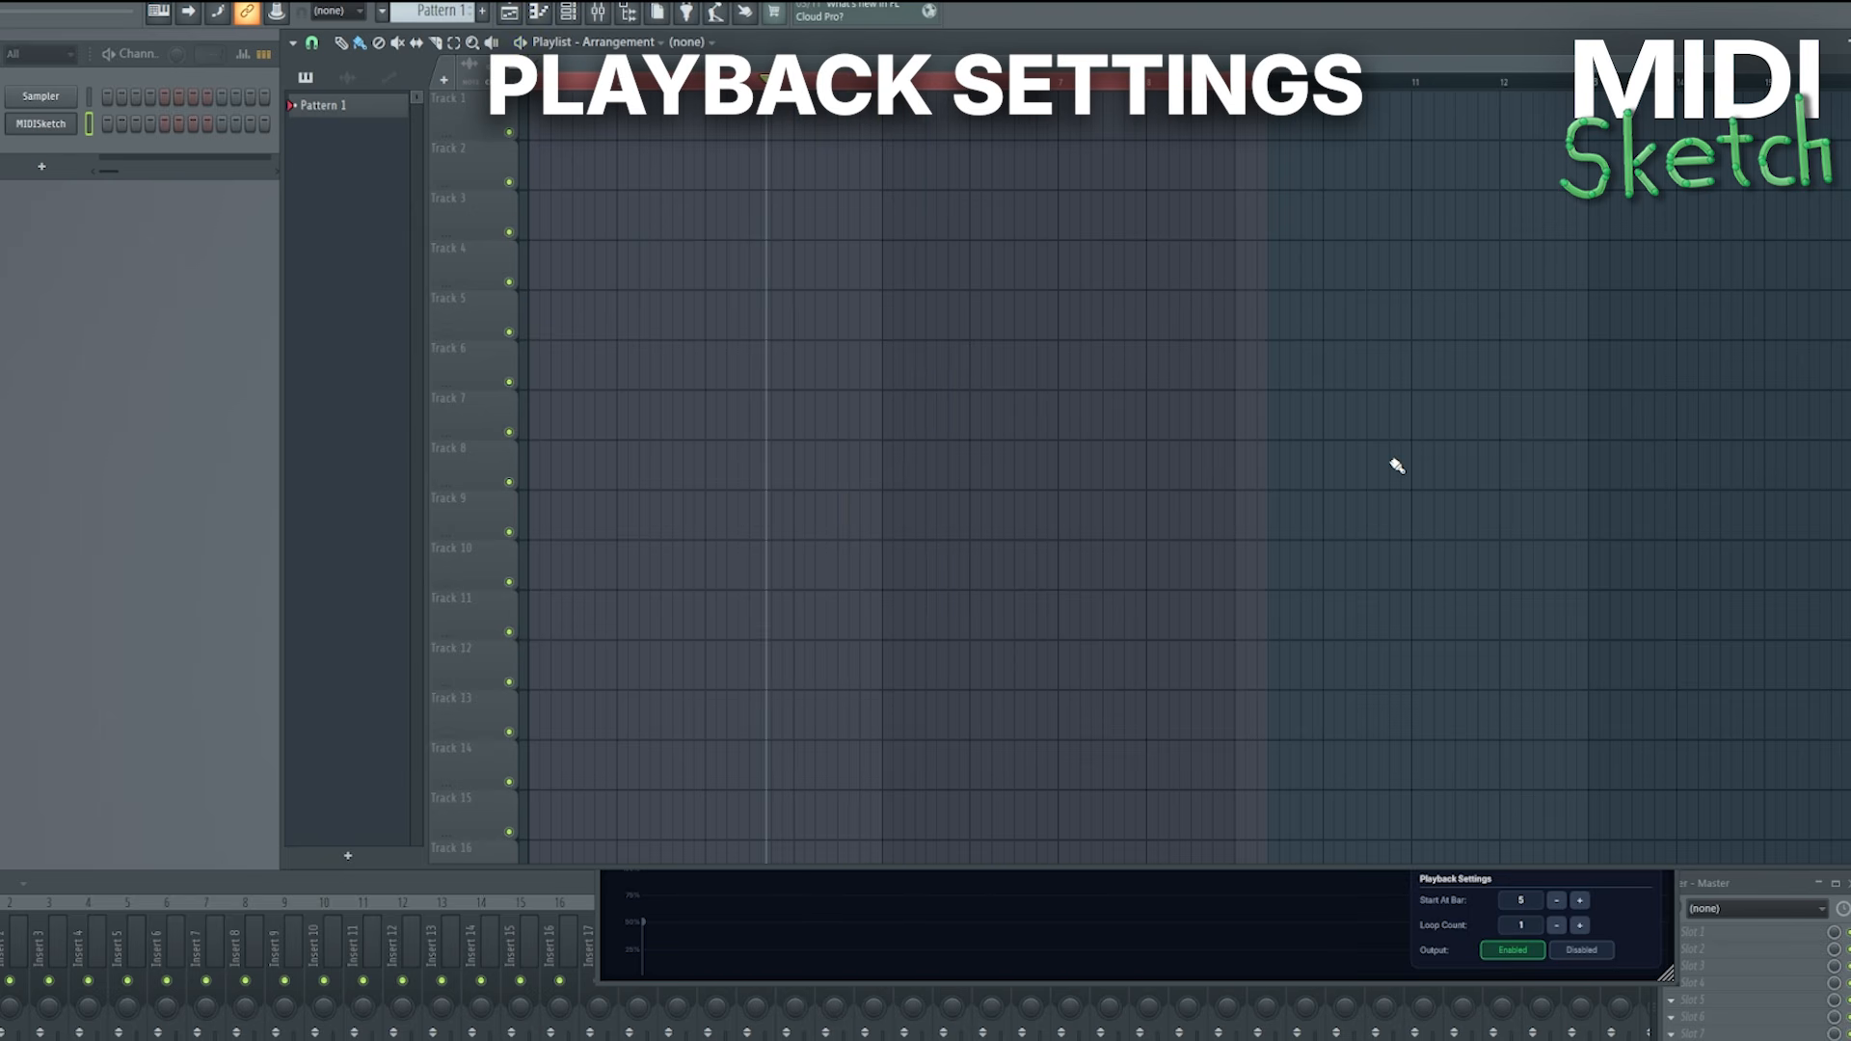
Raise MIDISketch's Loop Count to 3.50
left_click(1606, 921)
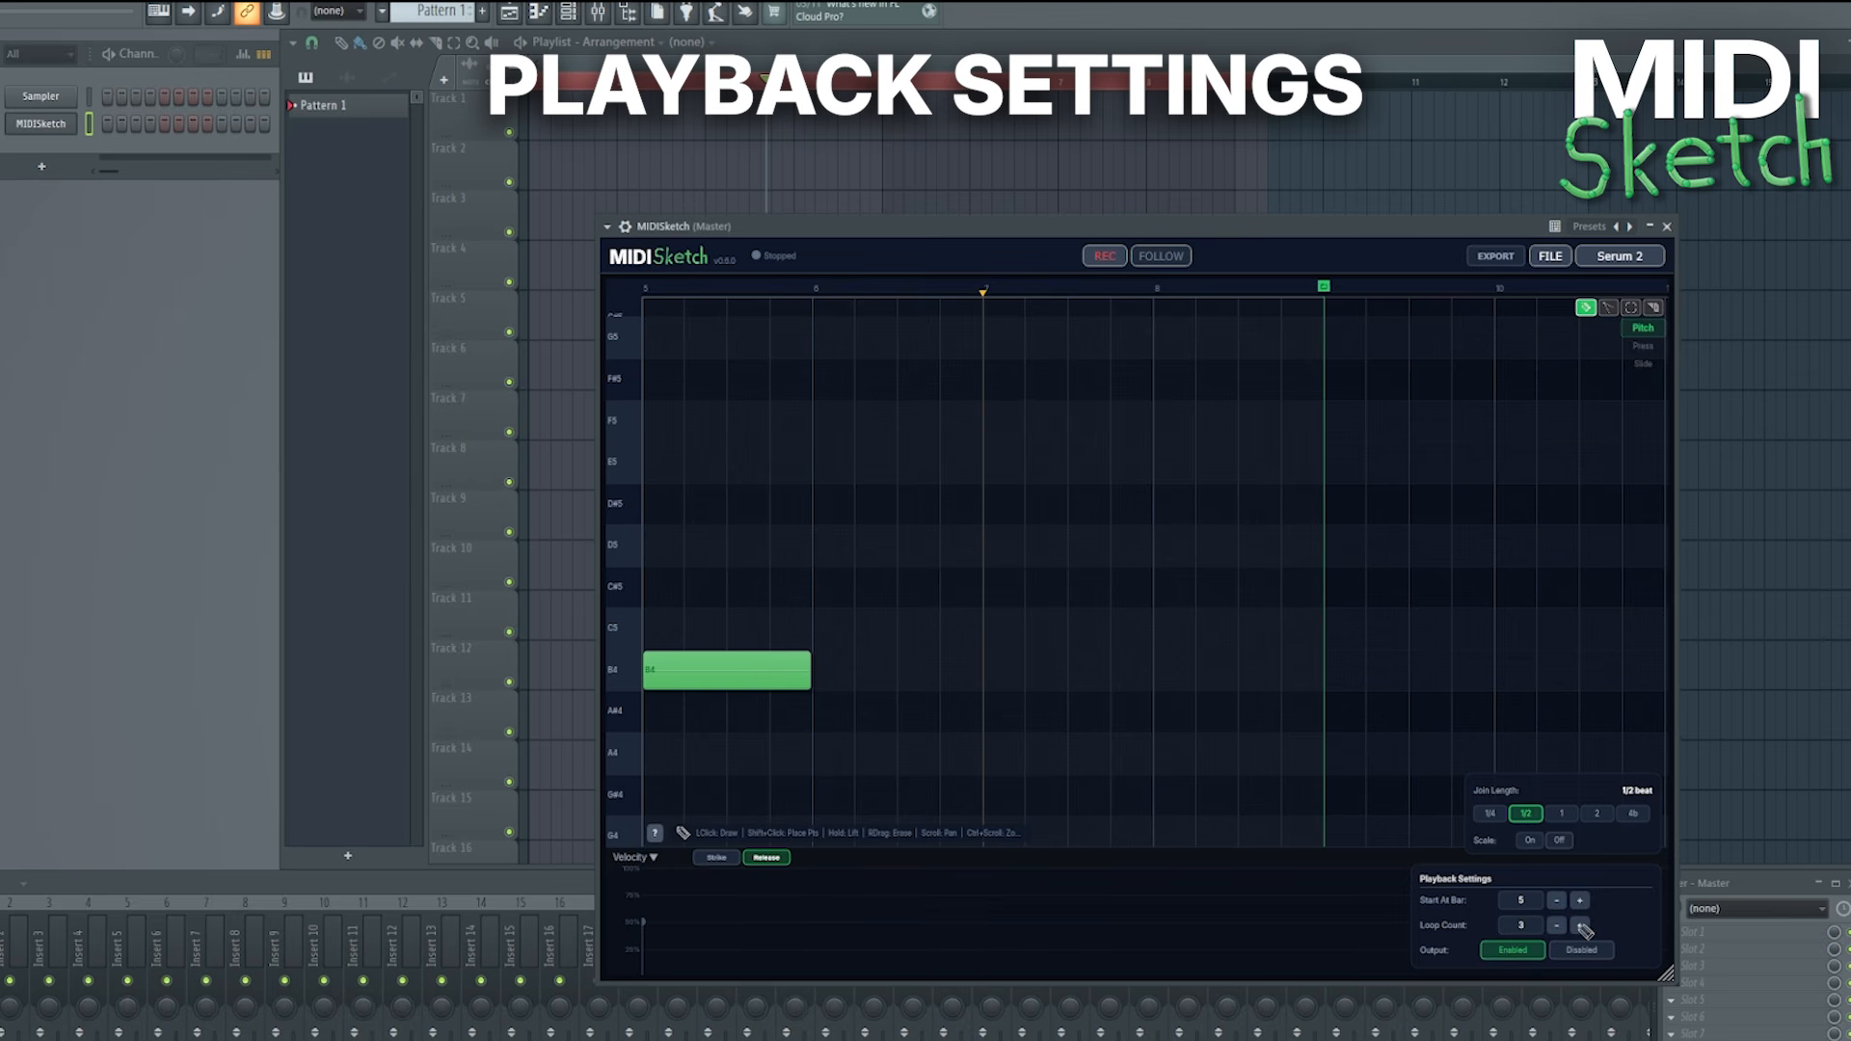
scroll(1145, 542, "down", 3)
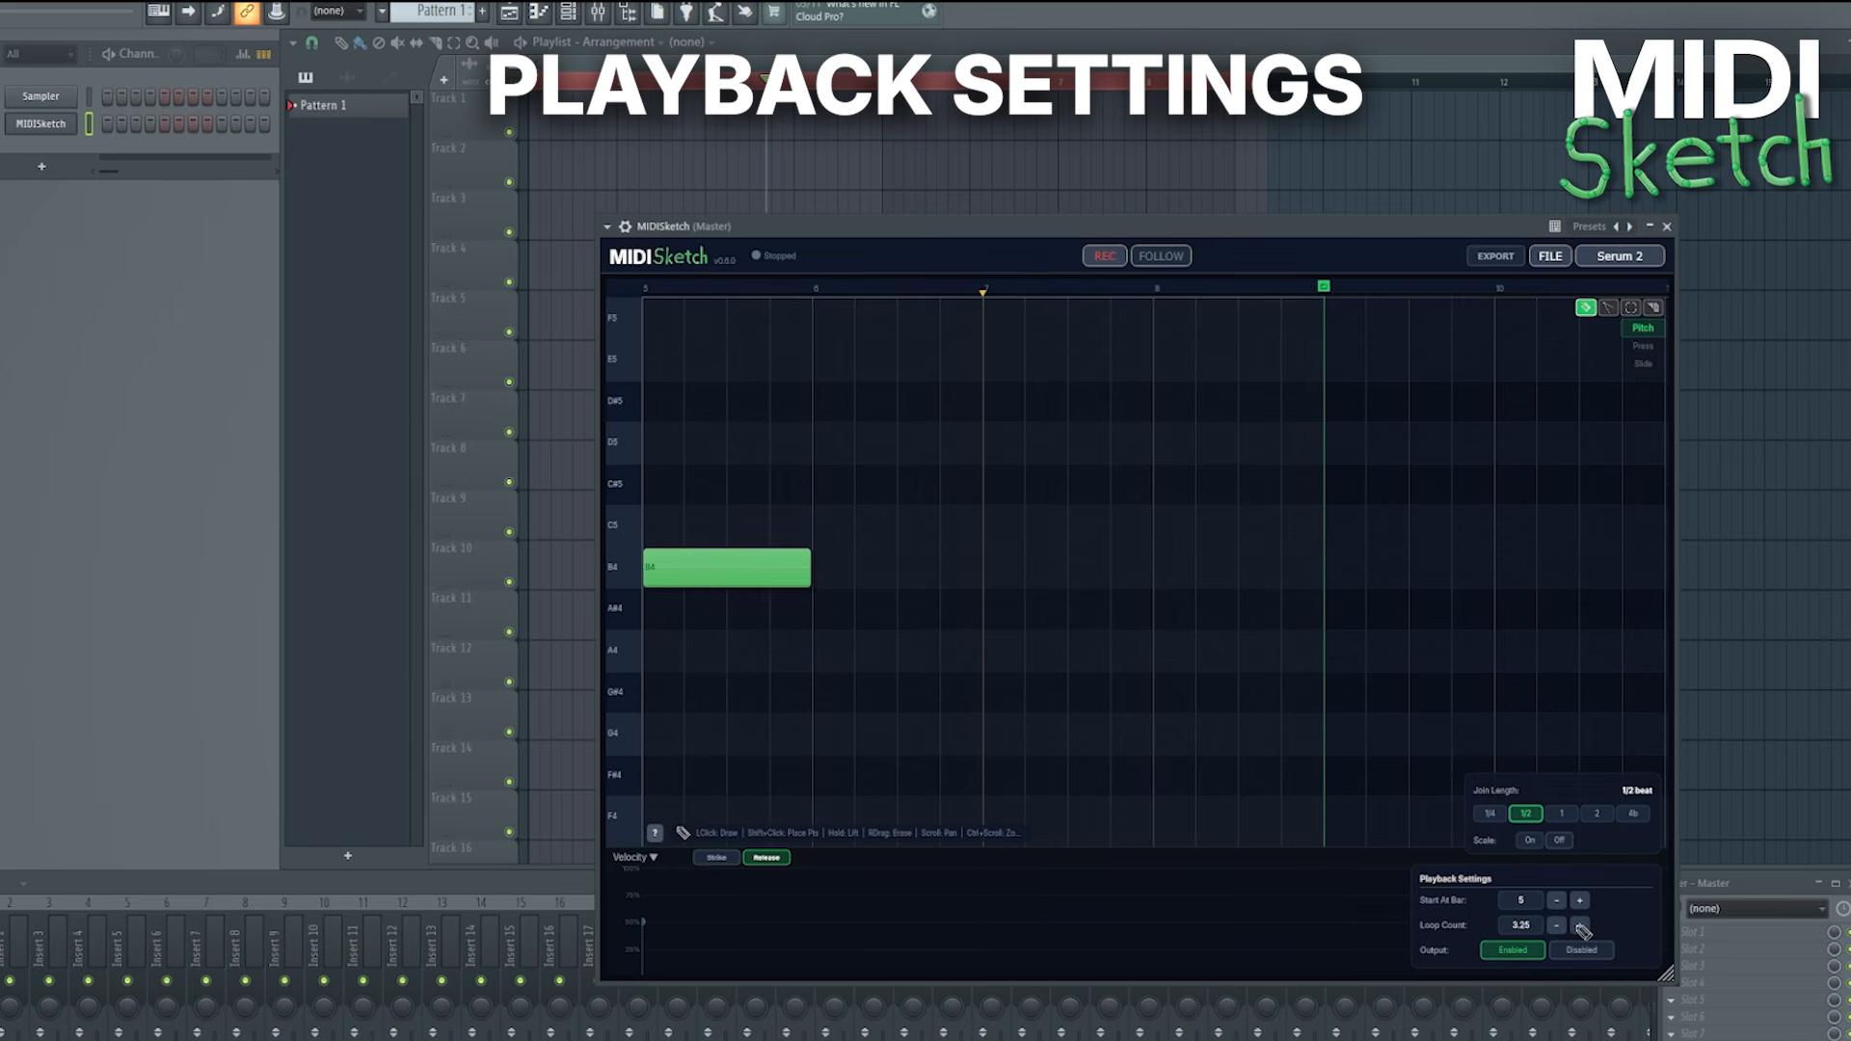
scroll(993, 499, "down", 1)
scroll(963, 508, "up", 1)
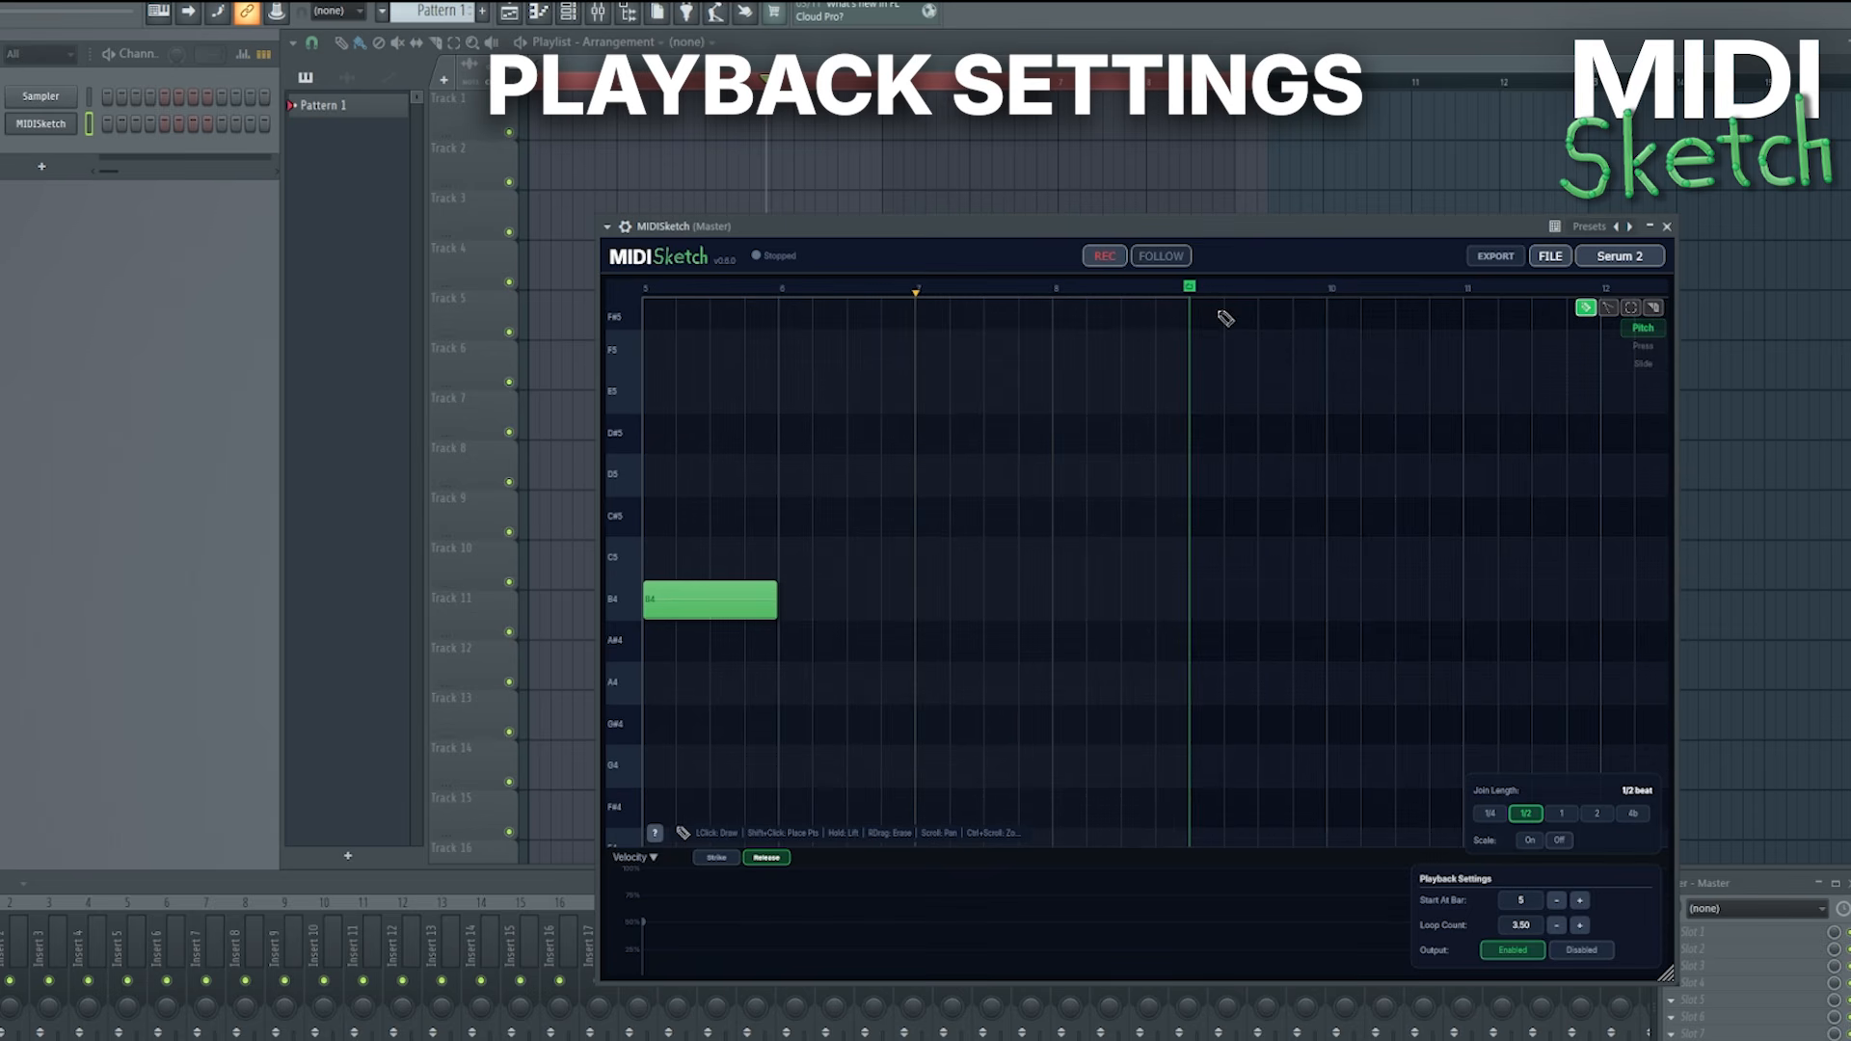
Pull the loop end marker in to bar 6 and shorten the B4 note to half a bar
left_click_drag(1184, 289, 990, 302)
mouse_move(1189, 287)
left_mouse_down()
mouse_move(916, 284)
mouse_move(812, 317)
left_mouse_up()
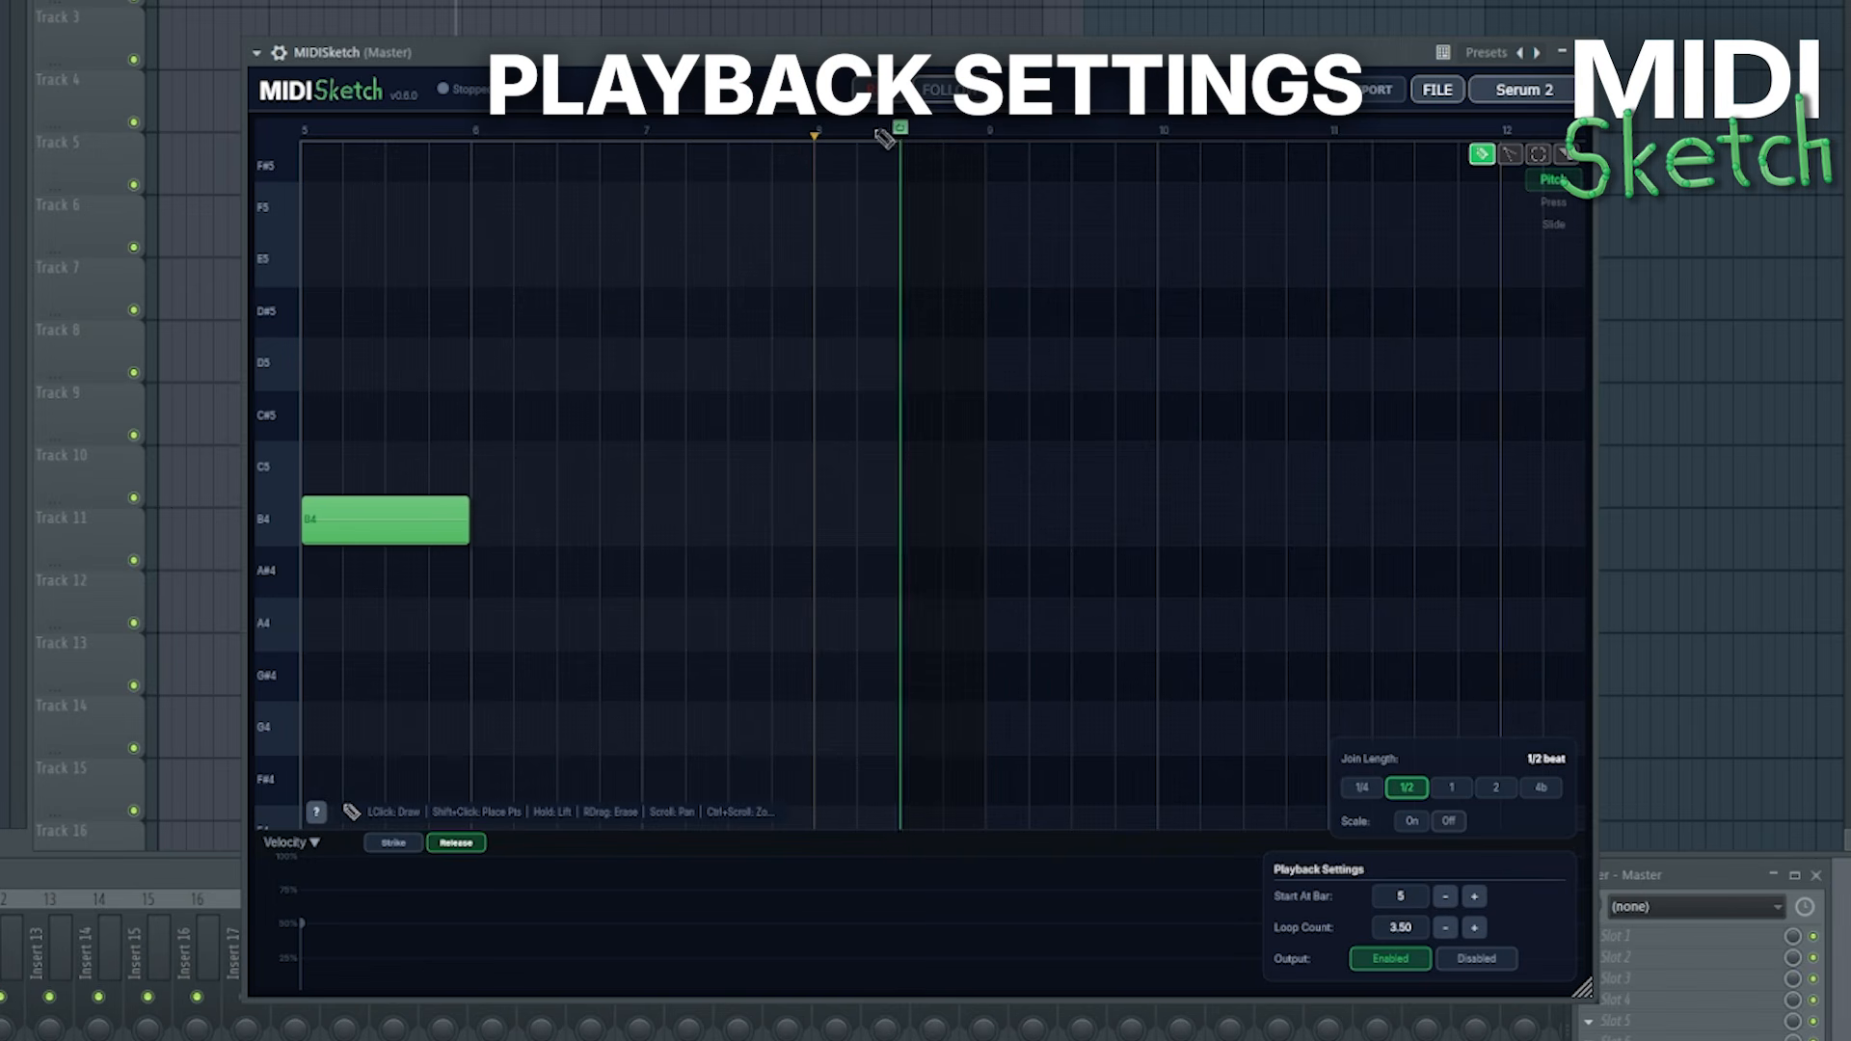
left_click_drag(520, 171, 474, 436)
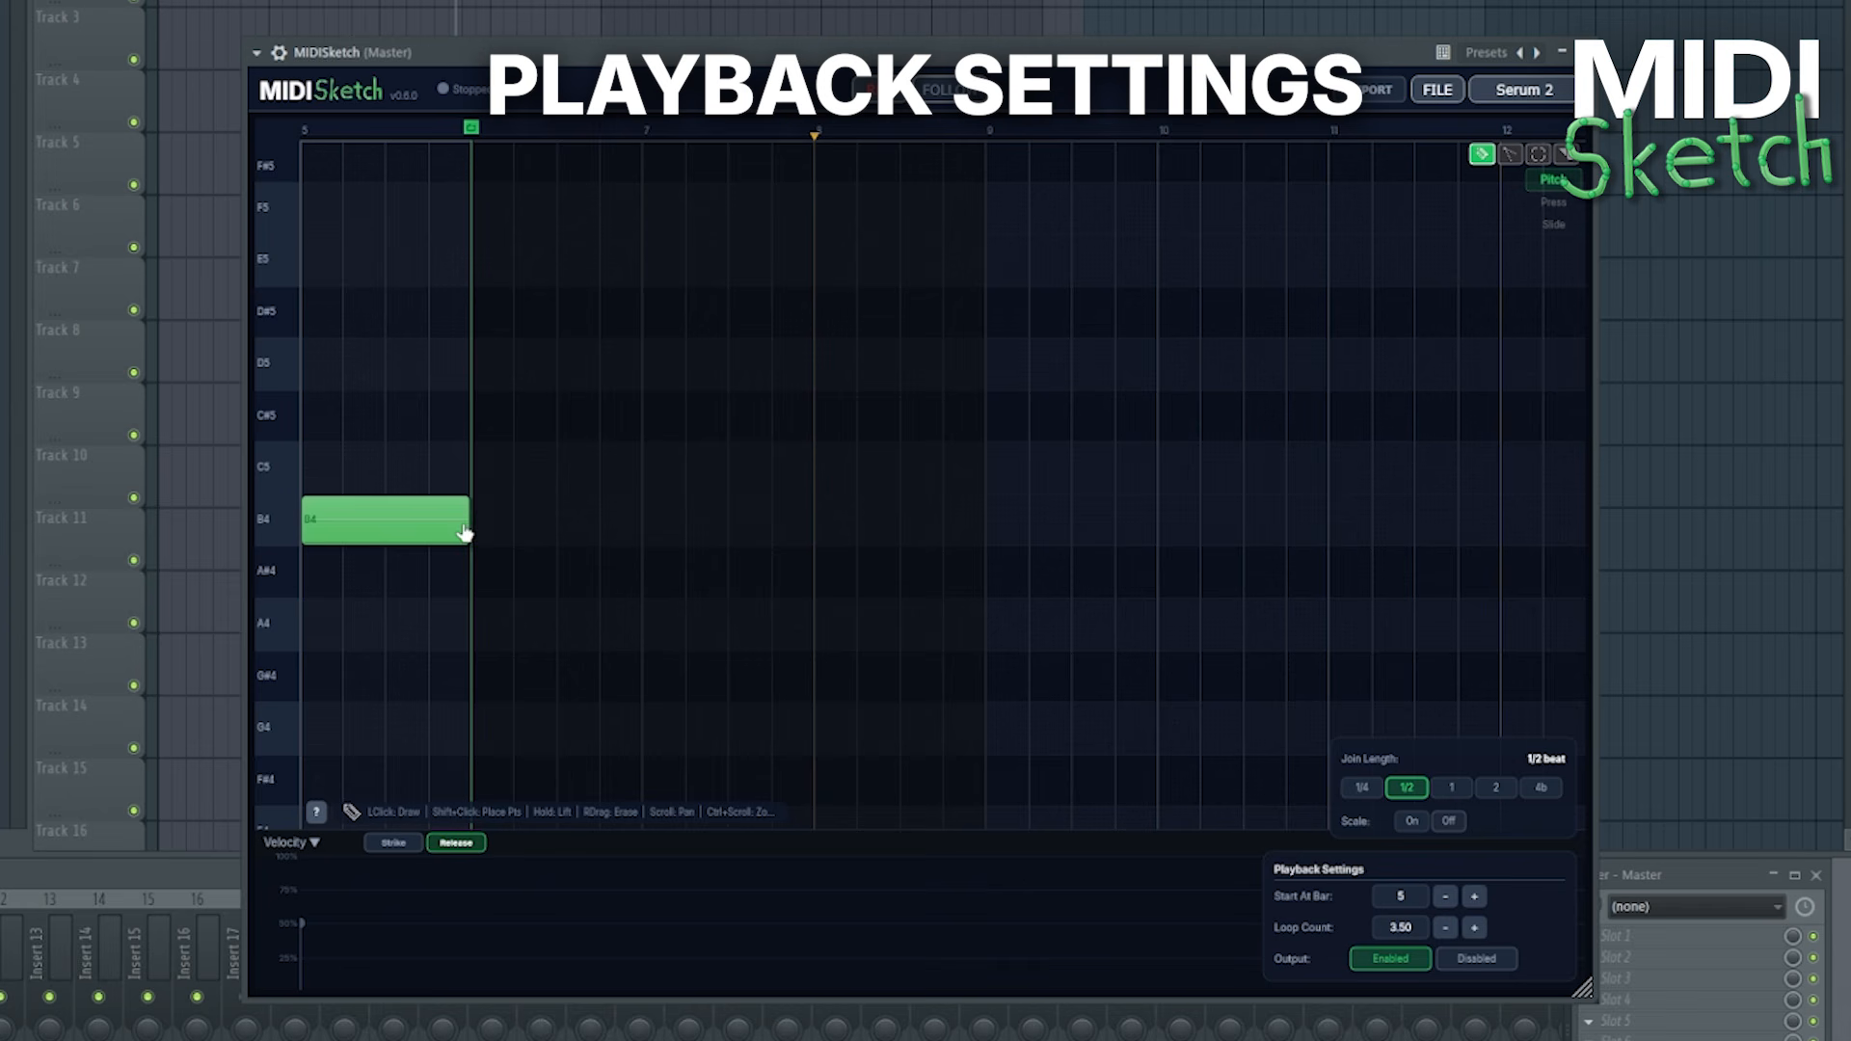
left_click_drag(452, 529, 390, 528)
scroll(856, 478, "up", 3)
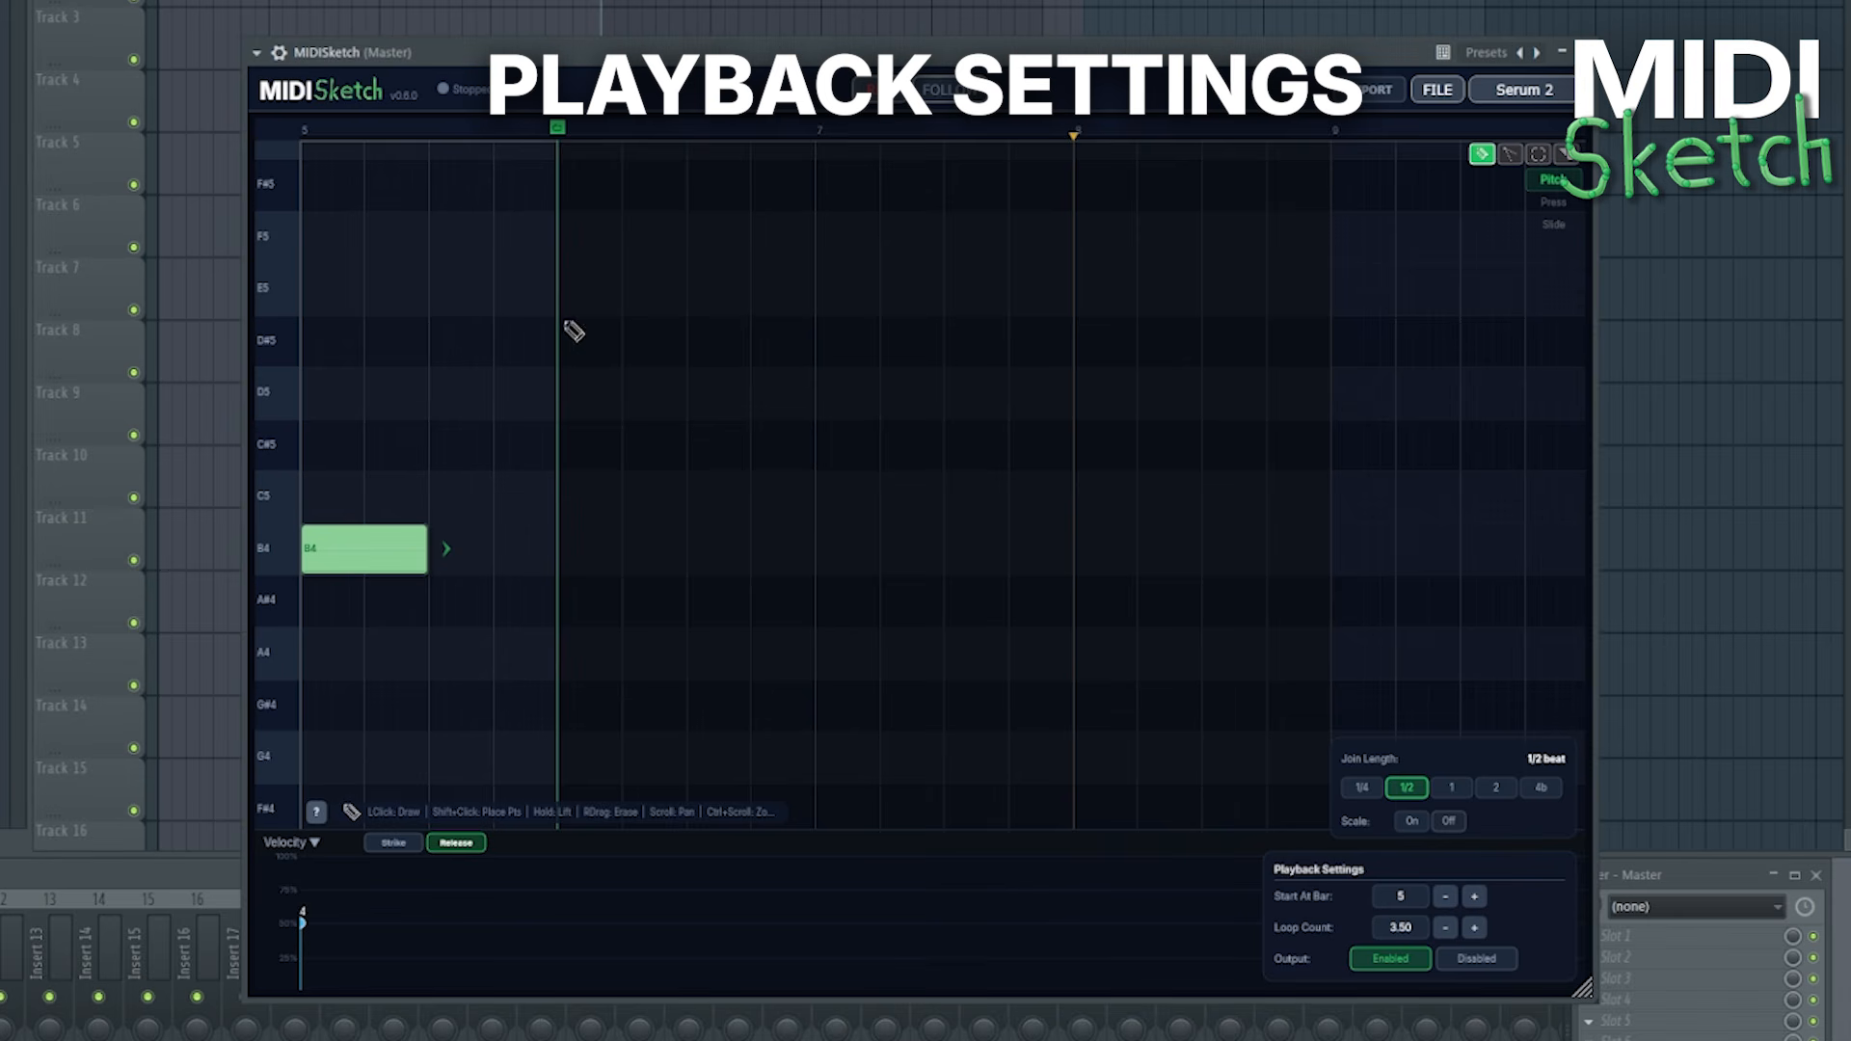
Set the Loop Count to 6 and play the playlist to hear the note loop
left_click(1474, 928)
left_click(1474, 928)
left_click(1475, 927)
left_click(1474, 928)
key("space")
left_click(762, 859)
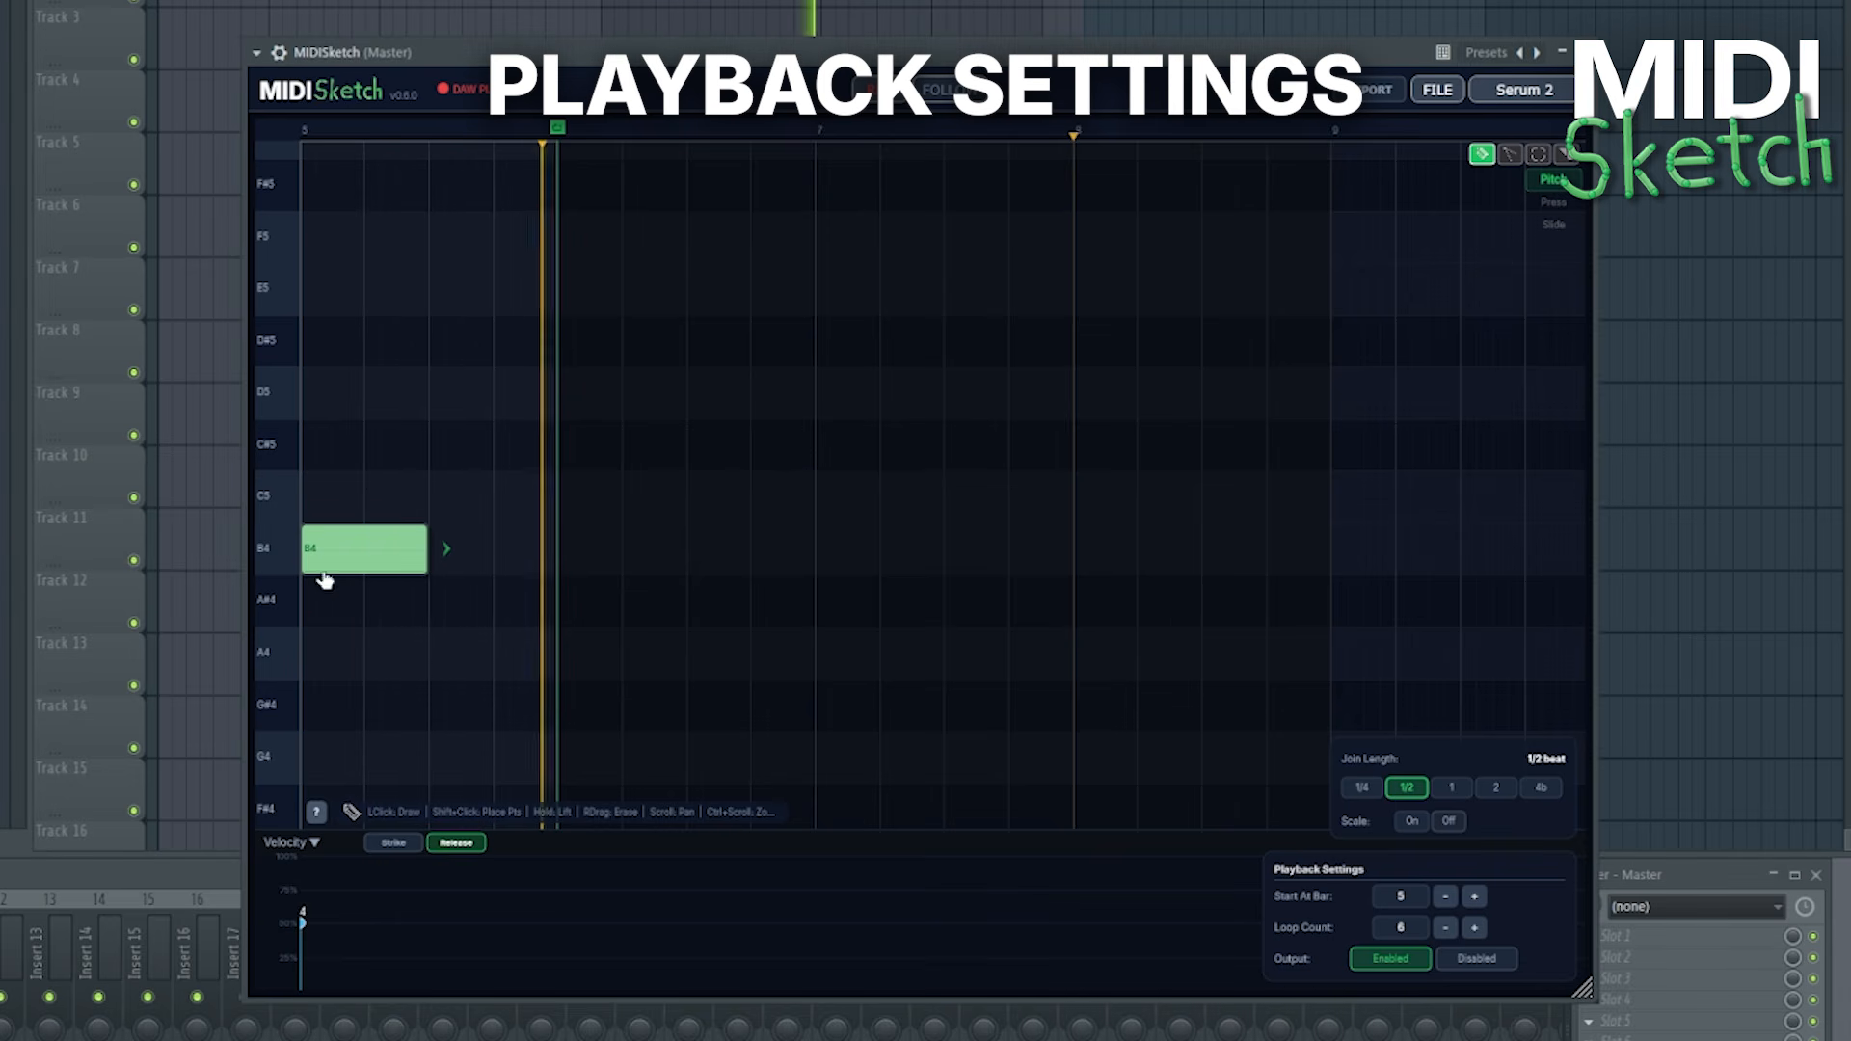
left_click(1652, 385)
Set the Loop Count to 3.75 and test playback with the output switched to Disabled and back to Enabled
left_click(961, 931)
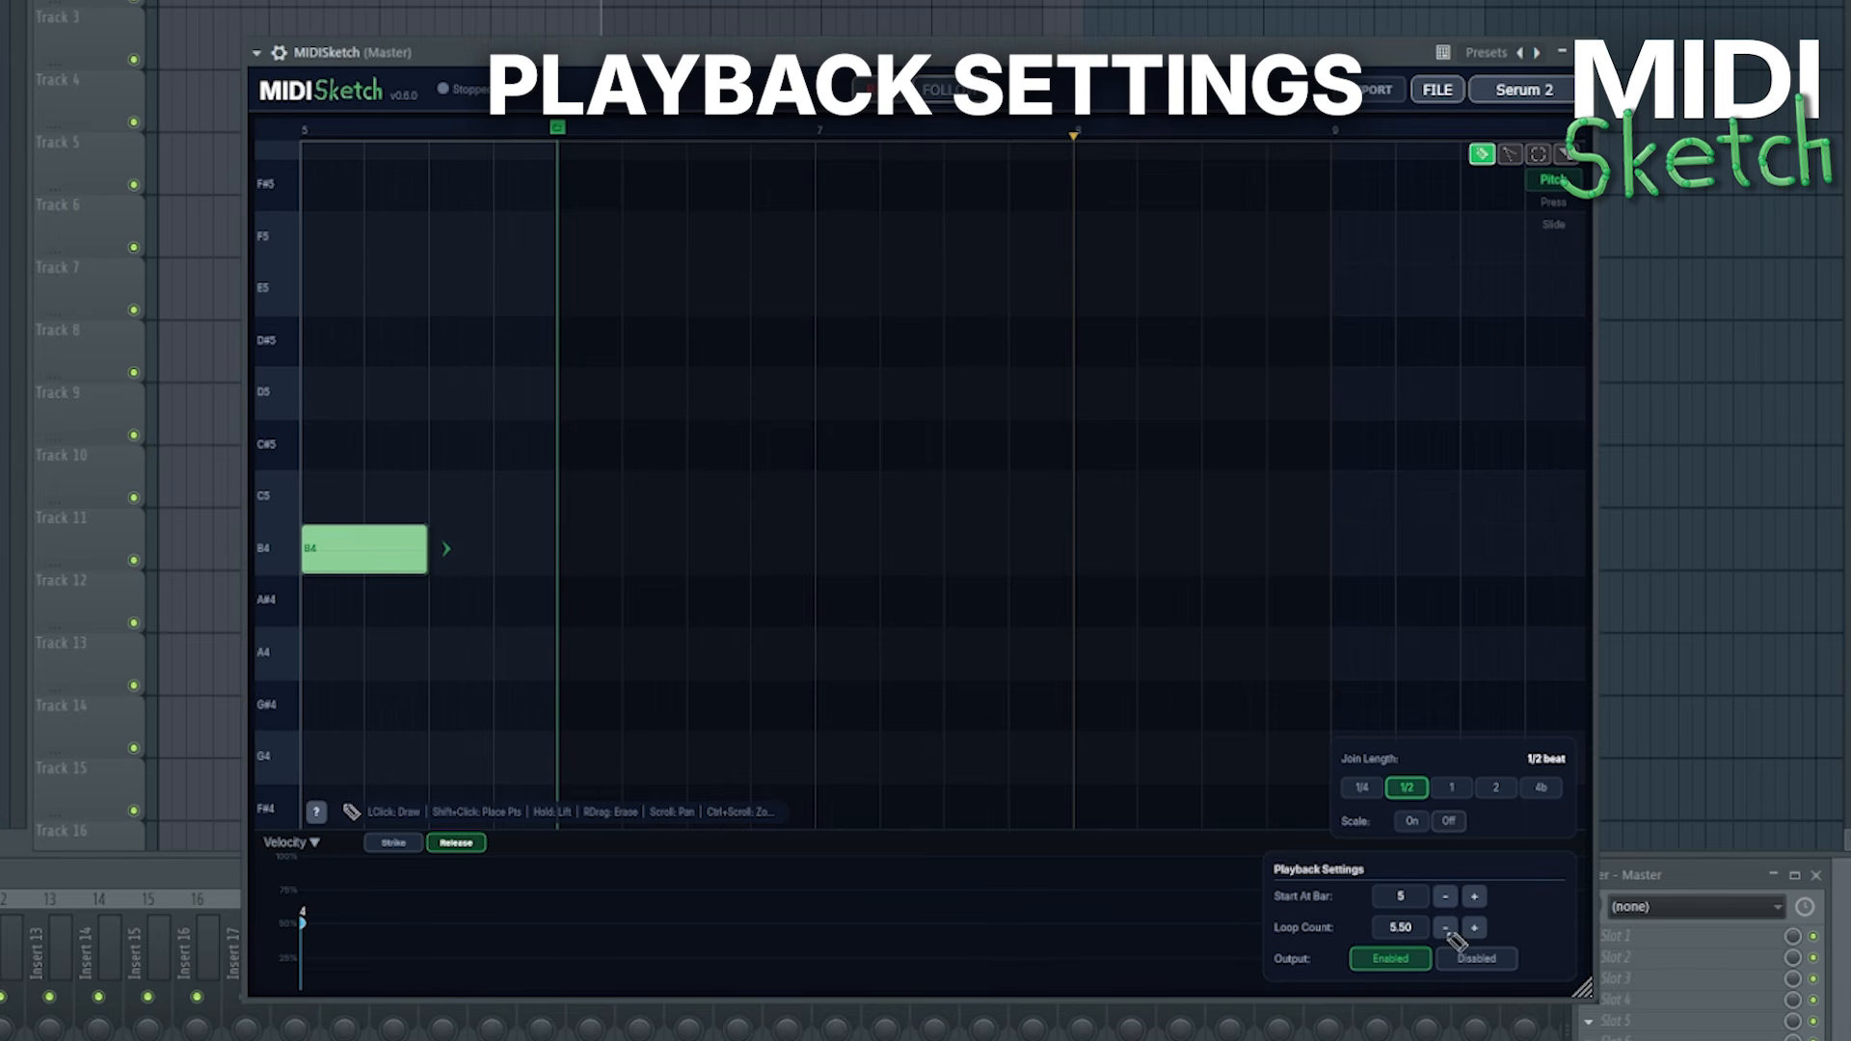
left_click(1448, 929)
left_click(1476, 960)
left_click(1785, 505)
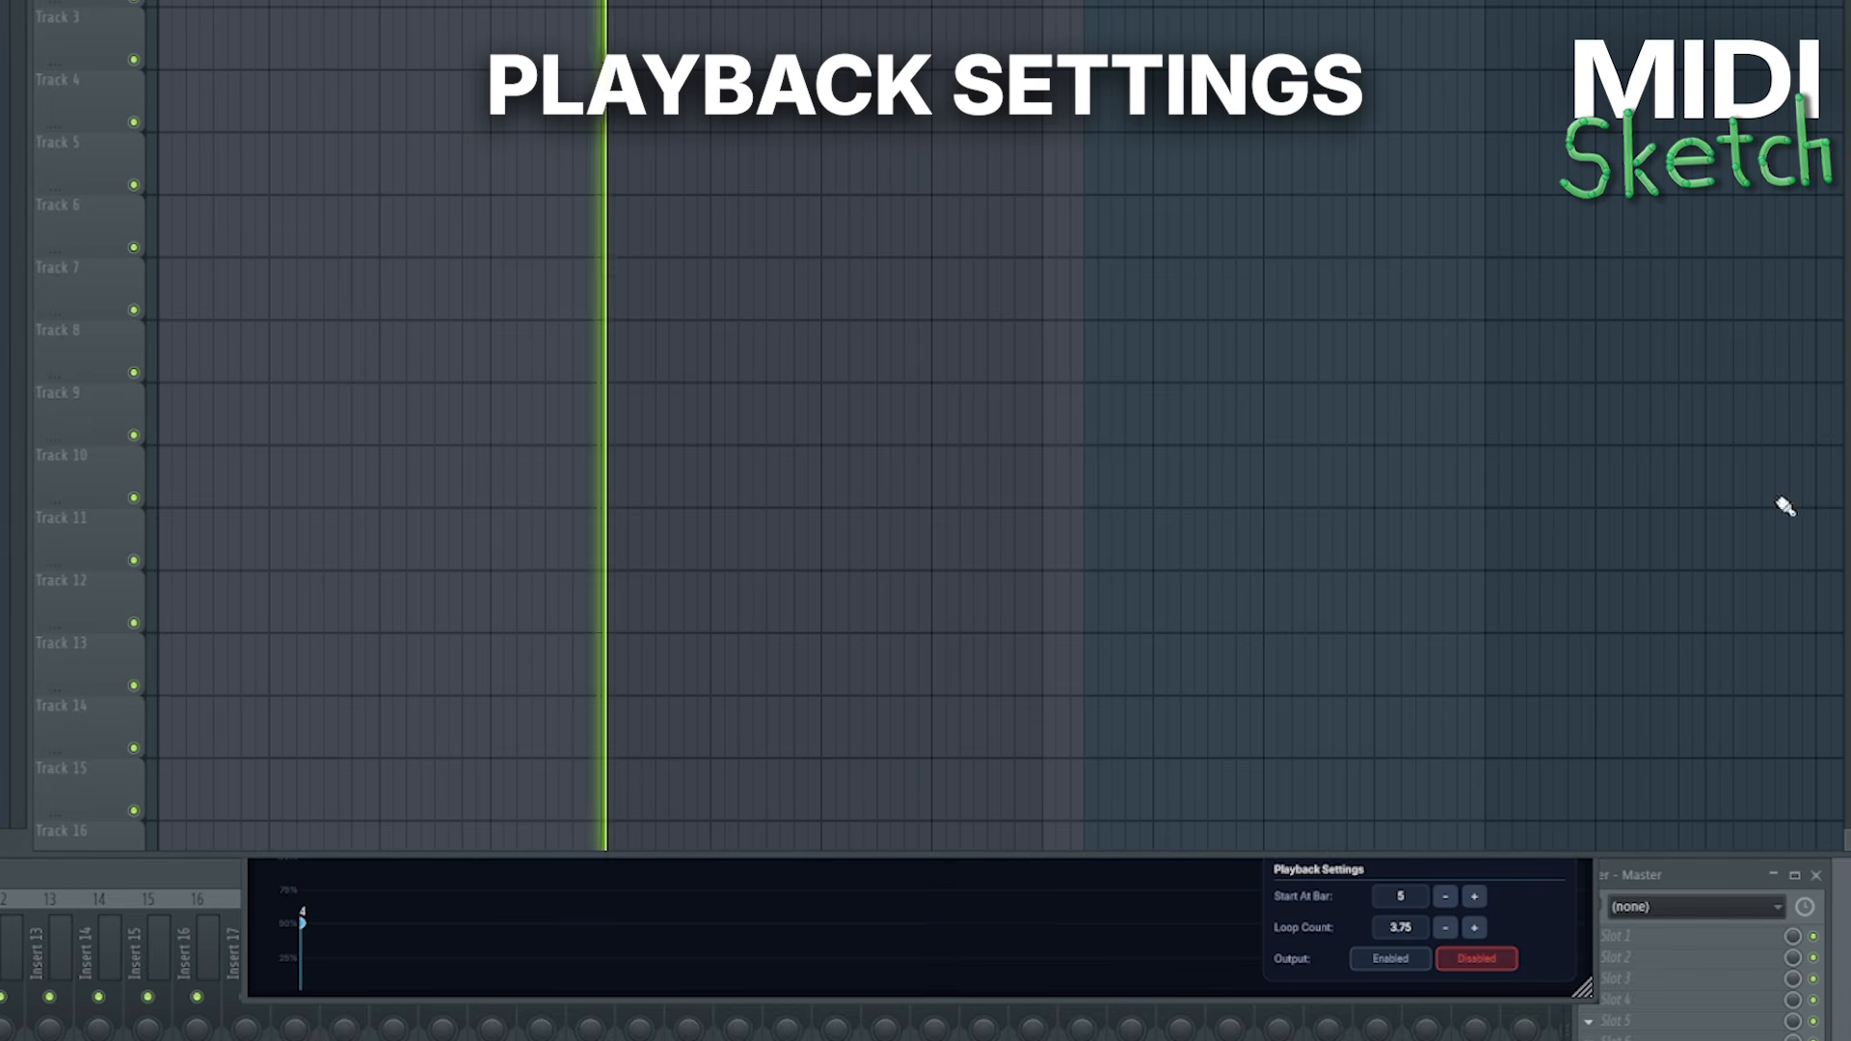
left_click(1414, 954)
left_click(1640, 512)
Return to MIDISketch and set Start At Bar to 1
left_click(1253, 888)
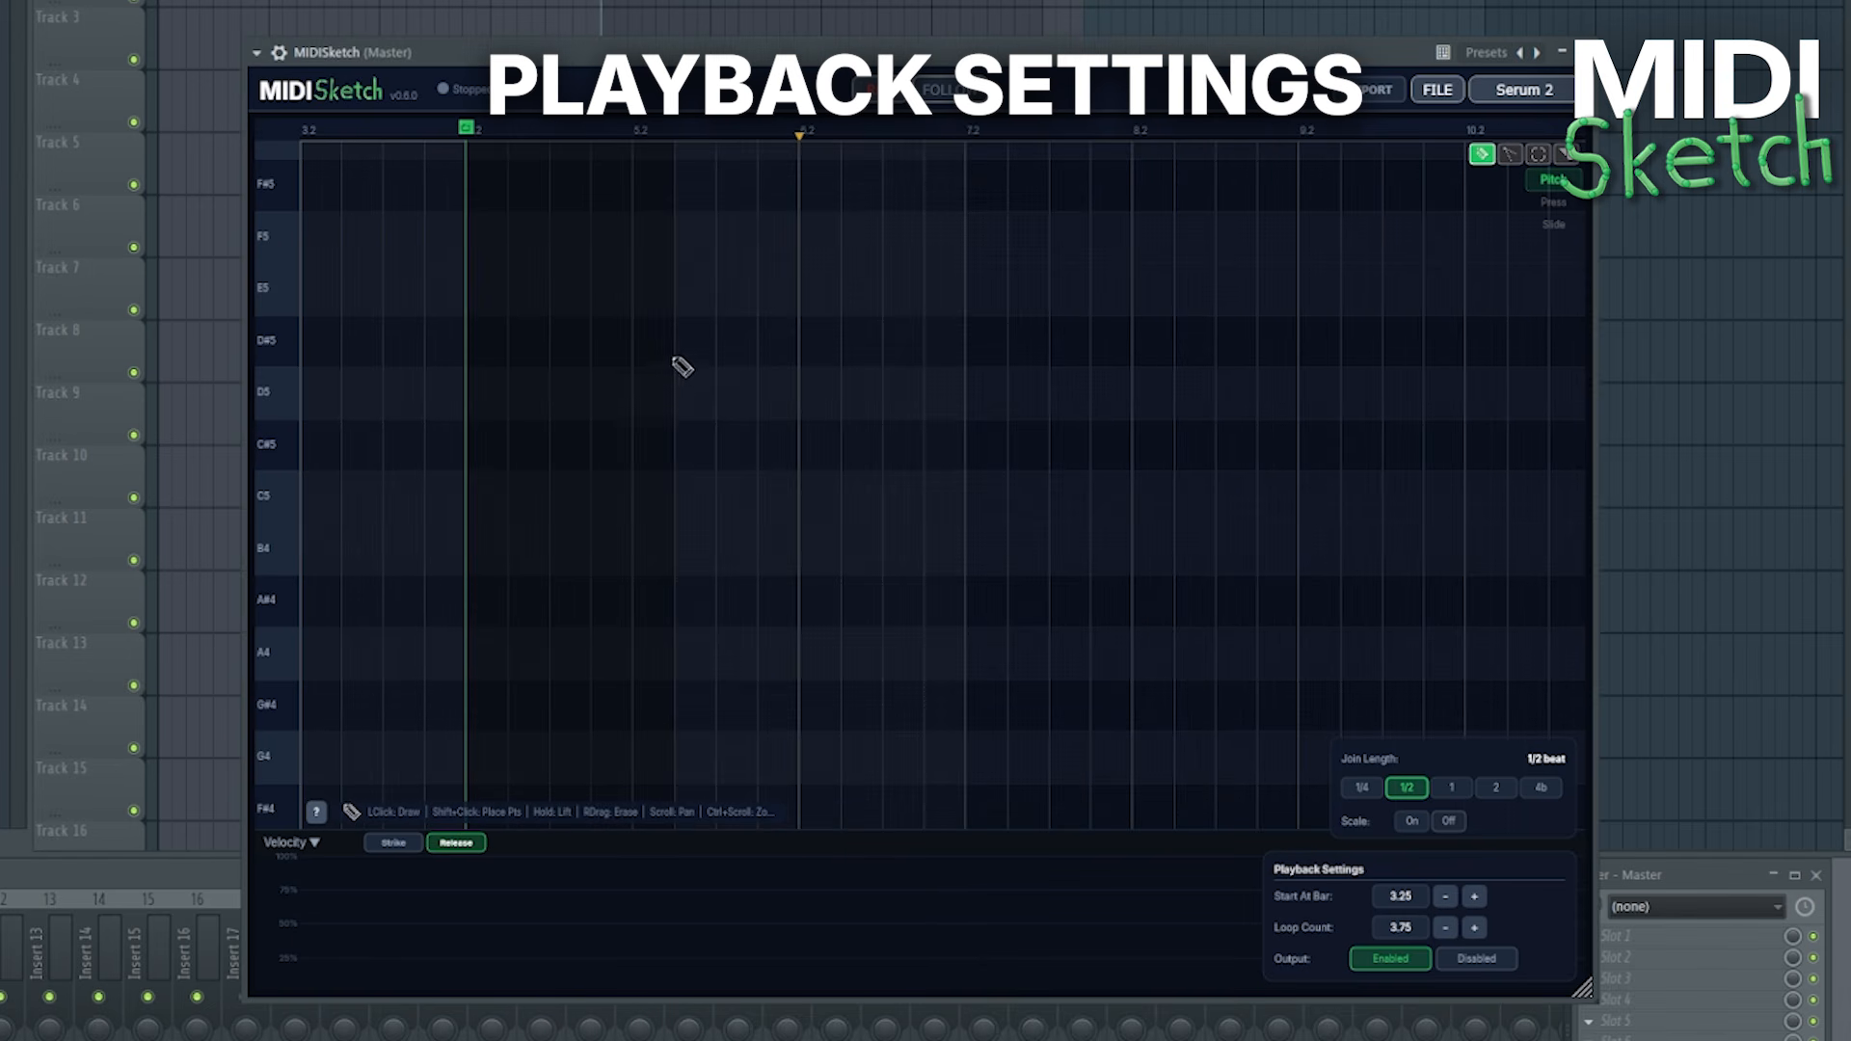
left_click(1445, 896)
left_click(1445, 895)
left_click(1444, 896)
left_click(1452, 897)
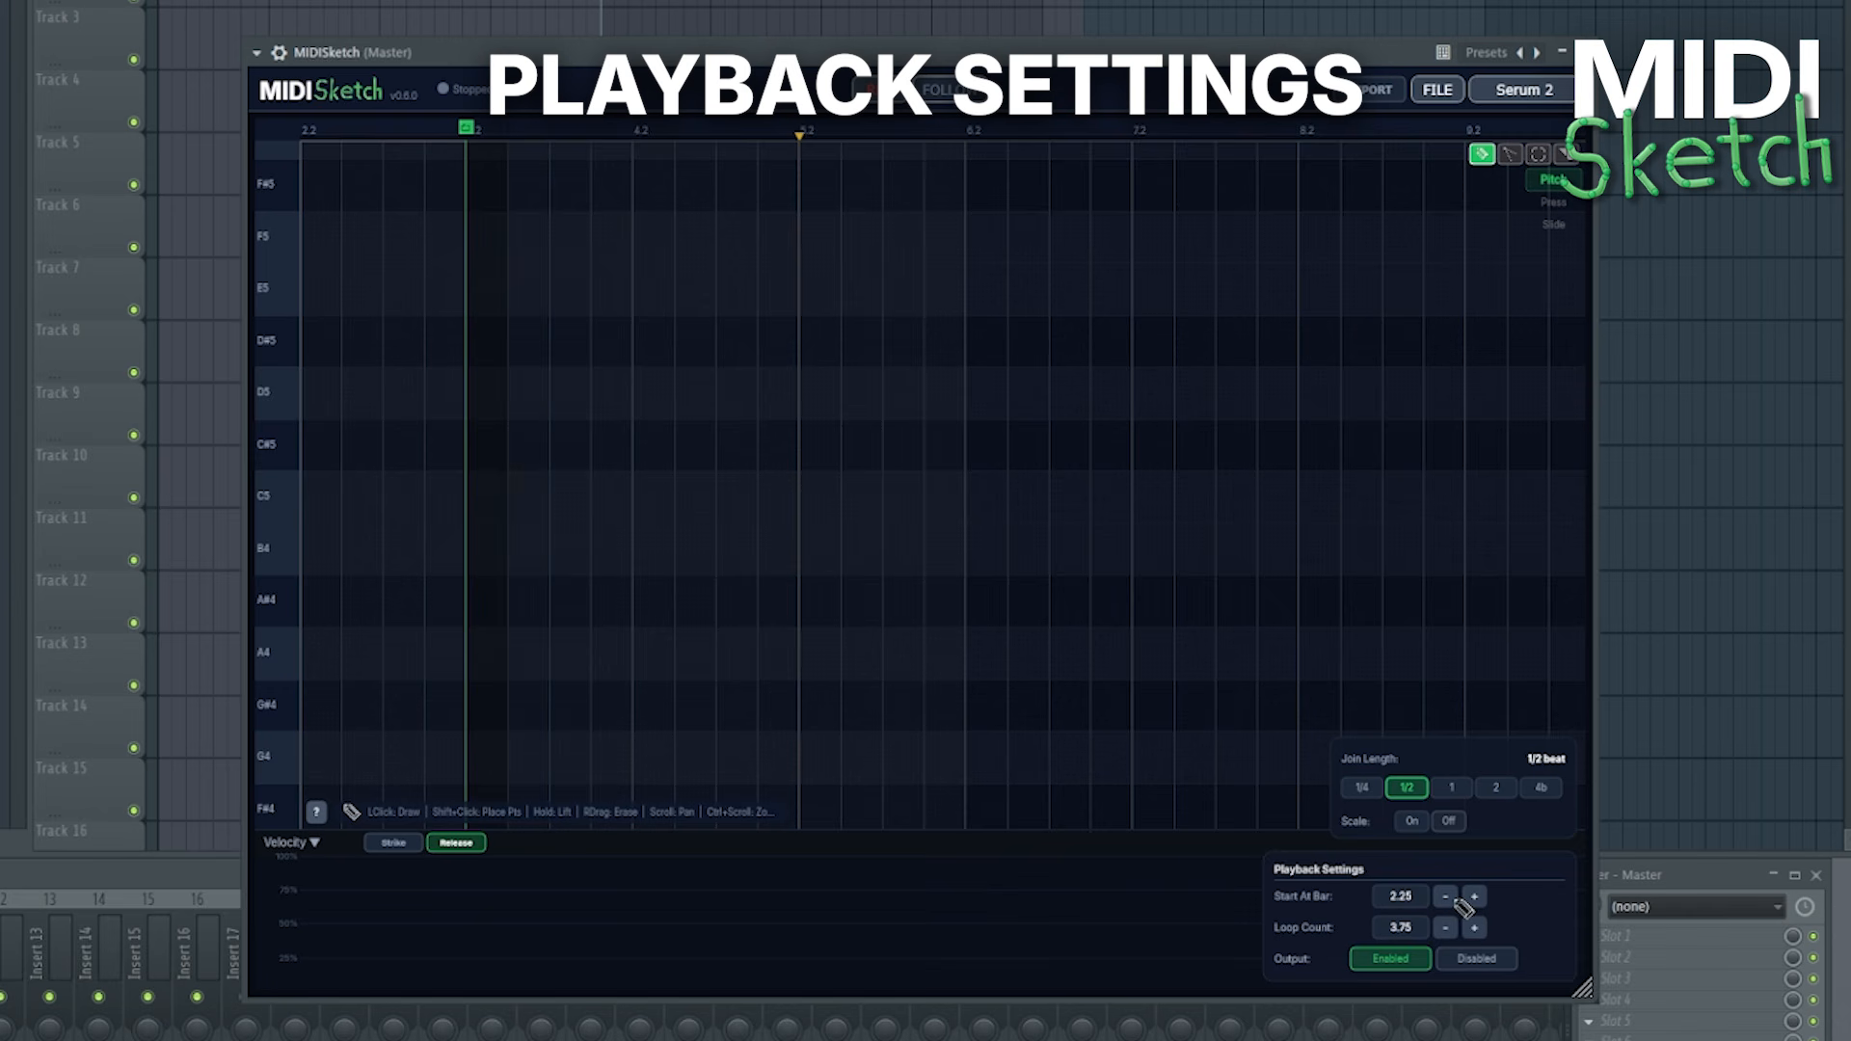
left_click(1452, 897)
left_click(1452, 898)
left_click(1452, 898)
left_click(1452, 897)
left_click(1452, 898)
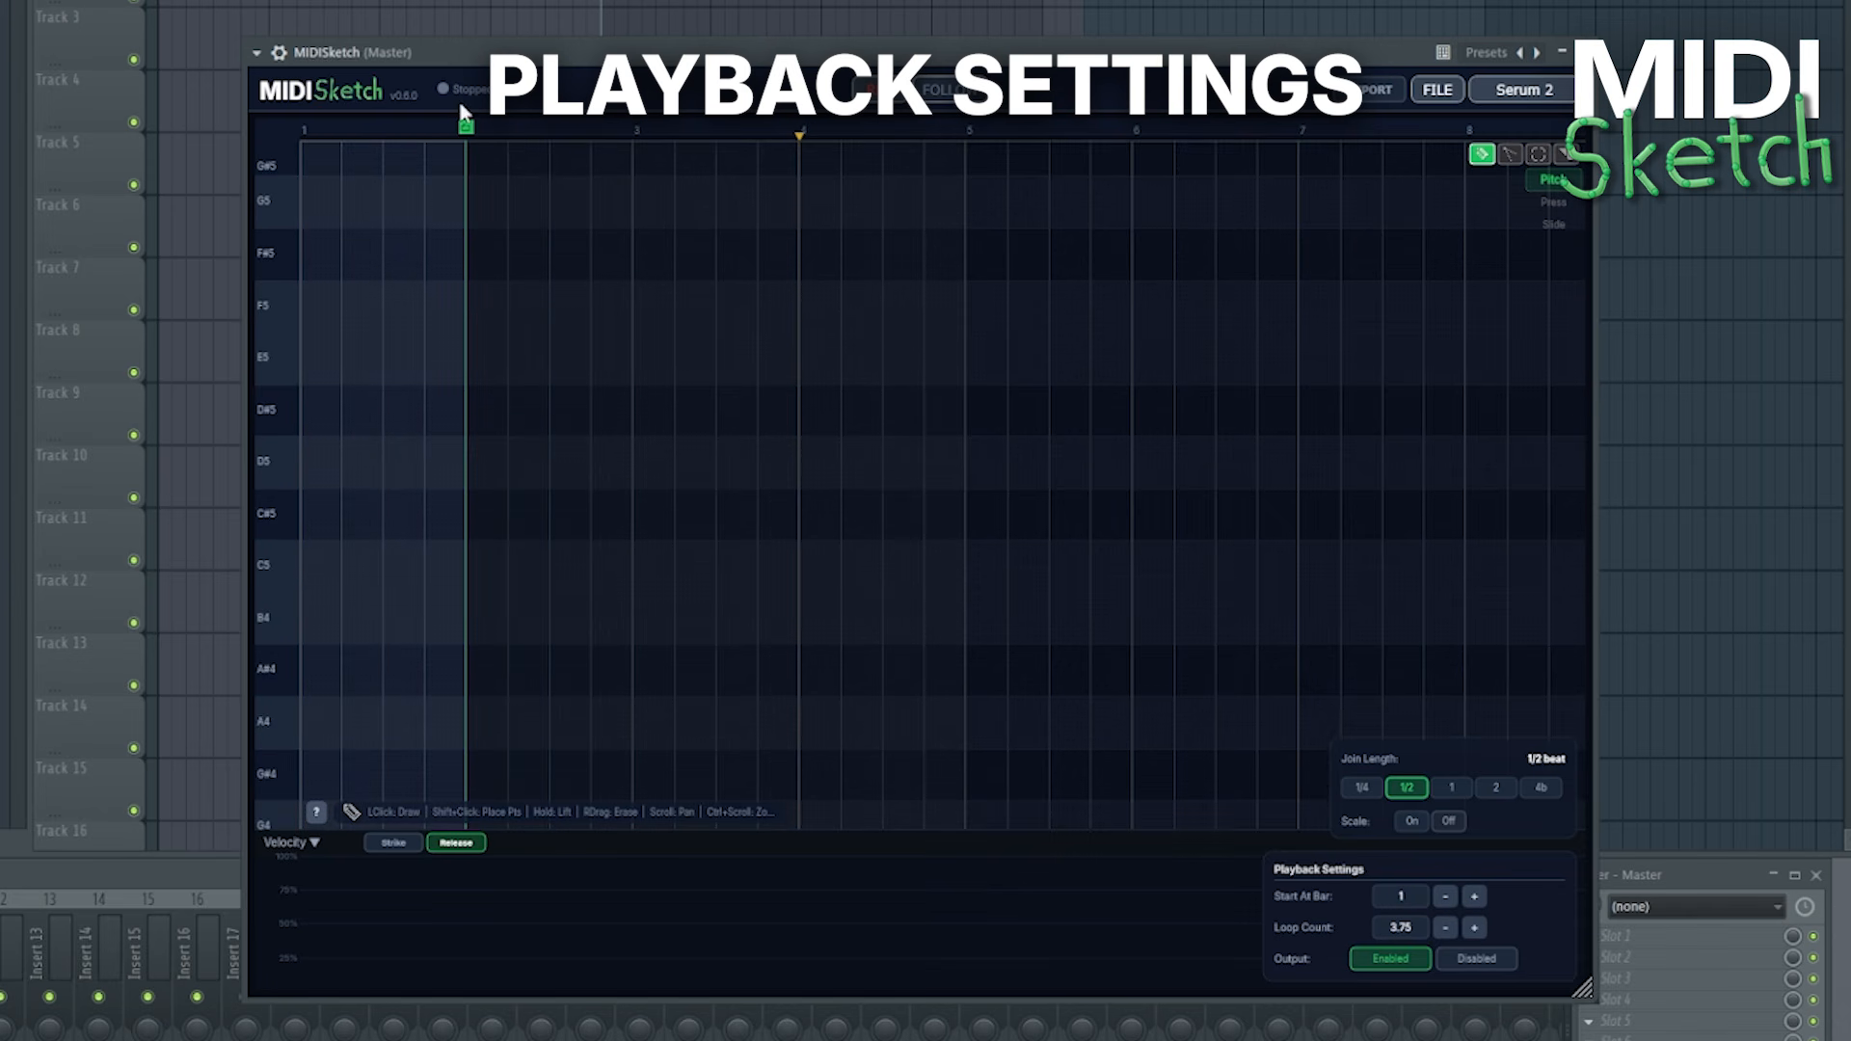
Clear the playlist's time selection and extend MIDISketch's loop end marker to bar 9
left_click_drag(466, 116, 1319, 180)
left_click(733, 19)
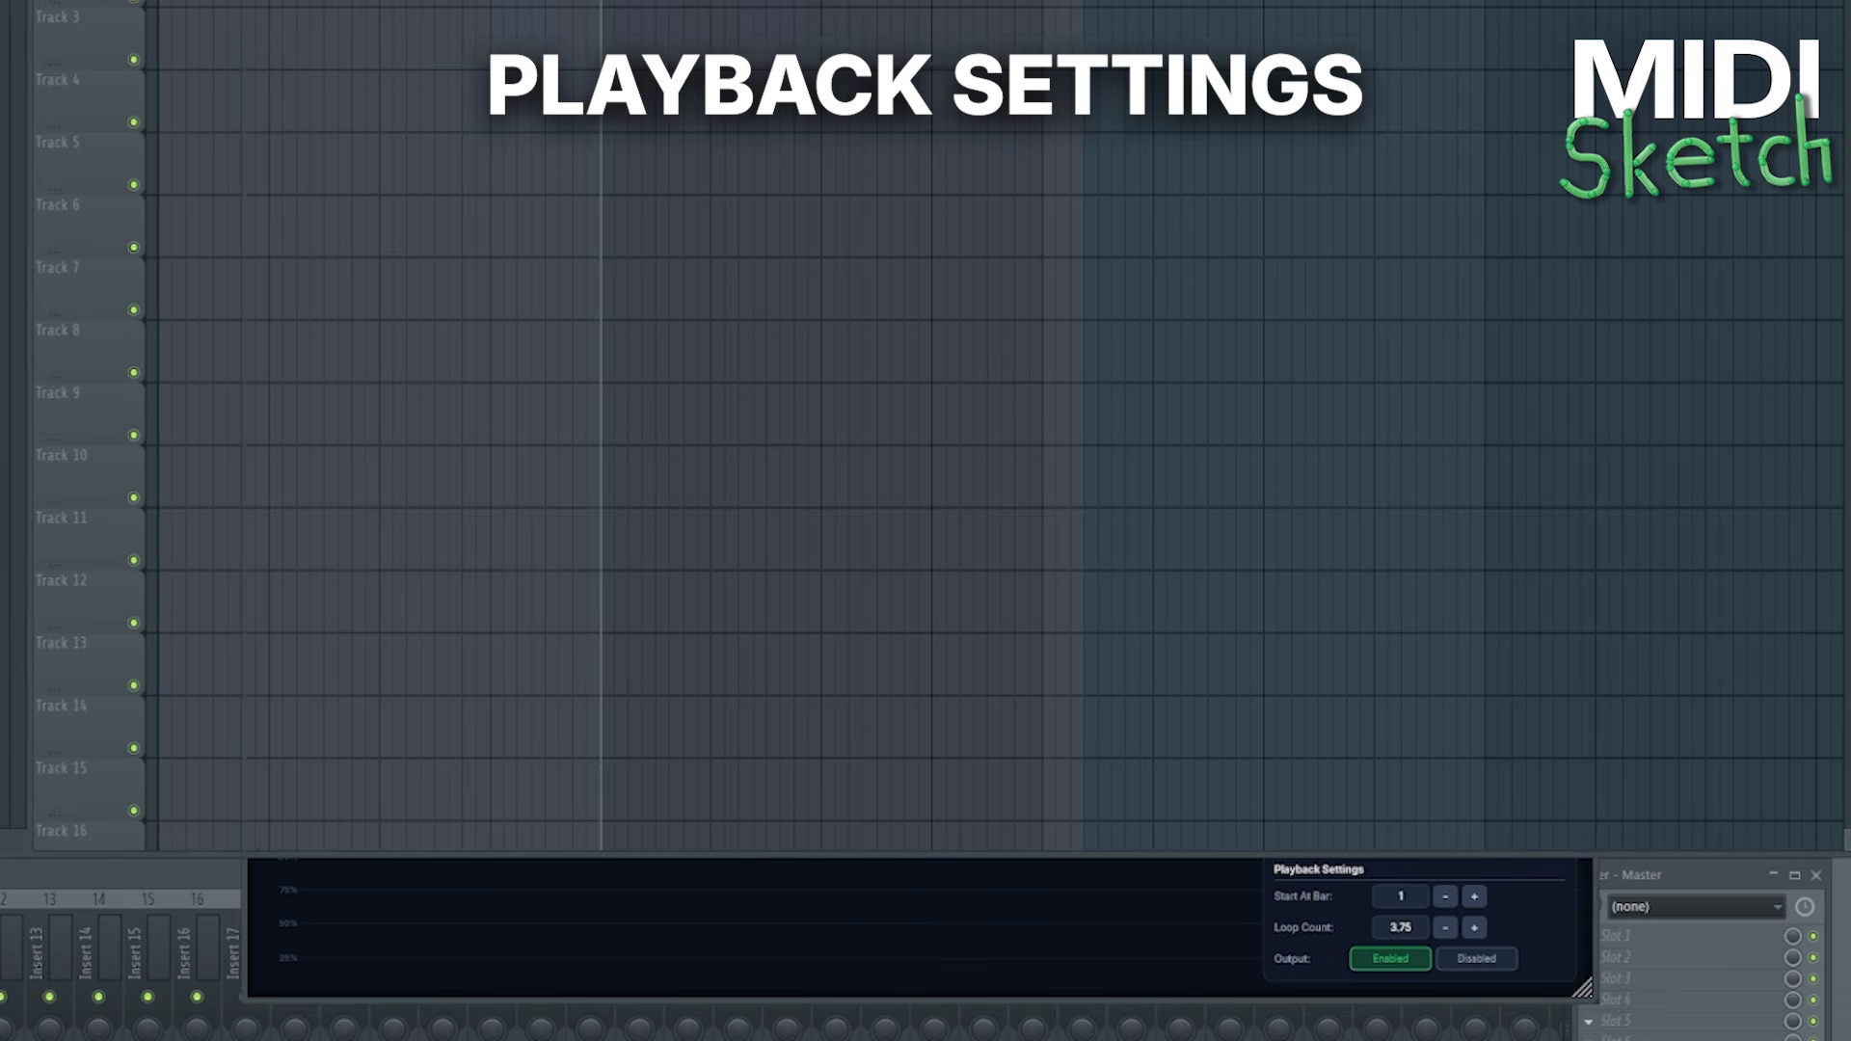
scroll(728, 176, "down", 1)
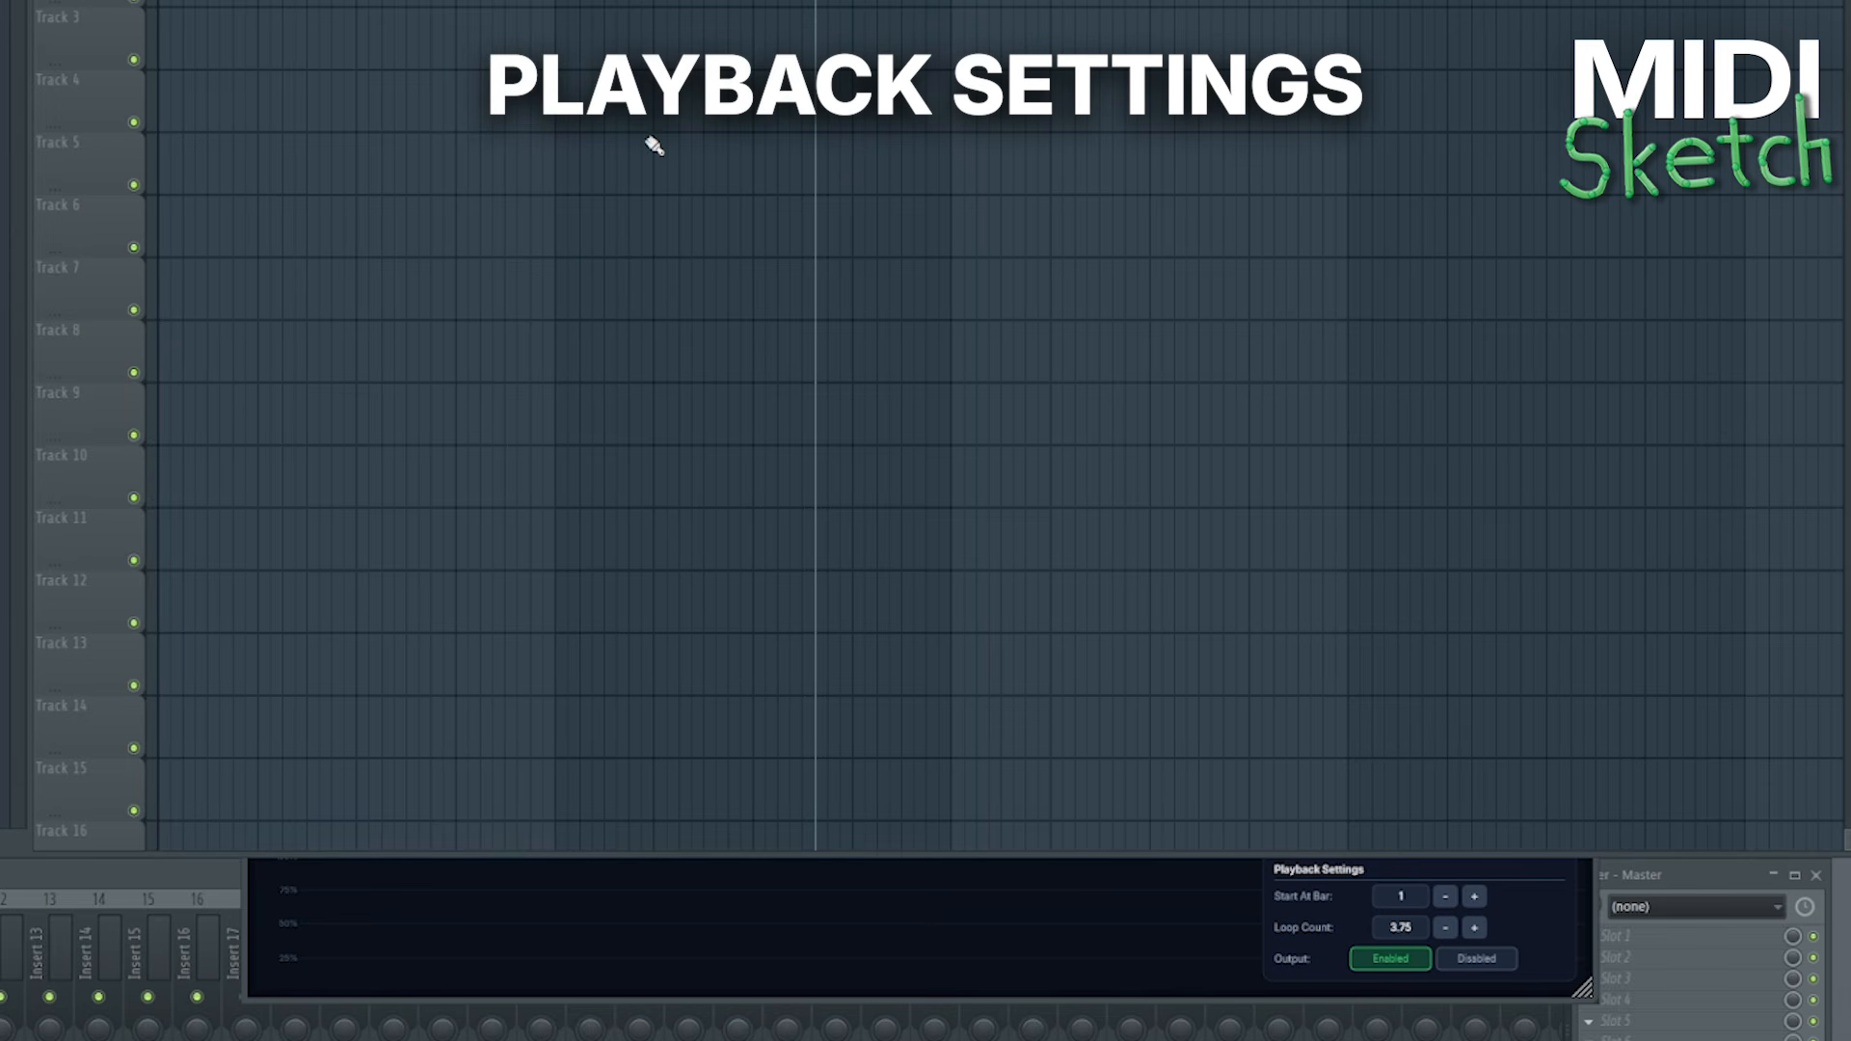
left_click(1026, 902)
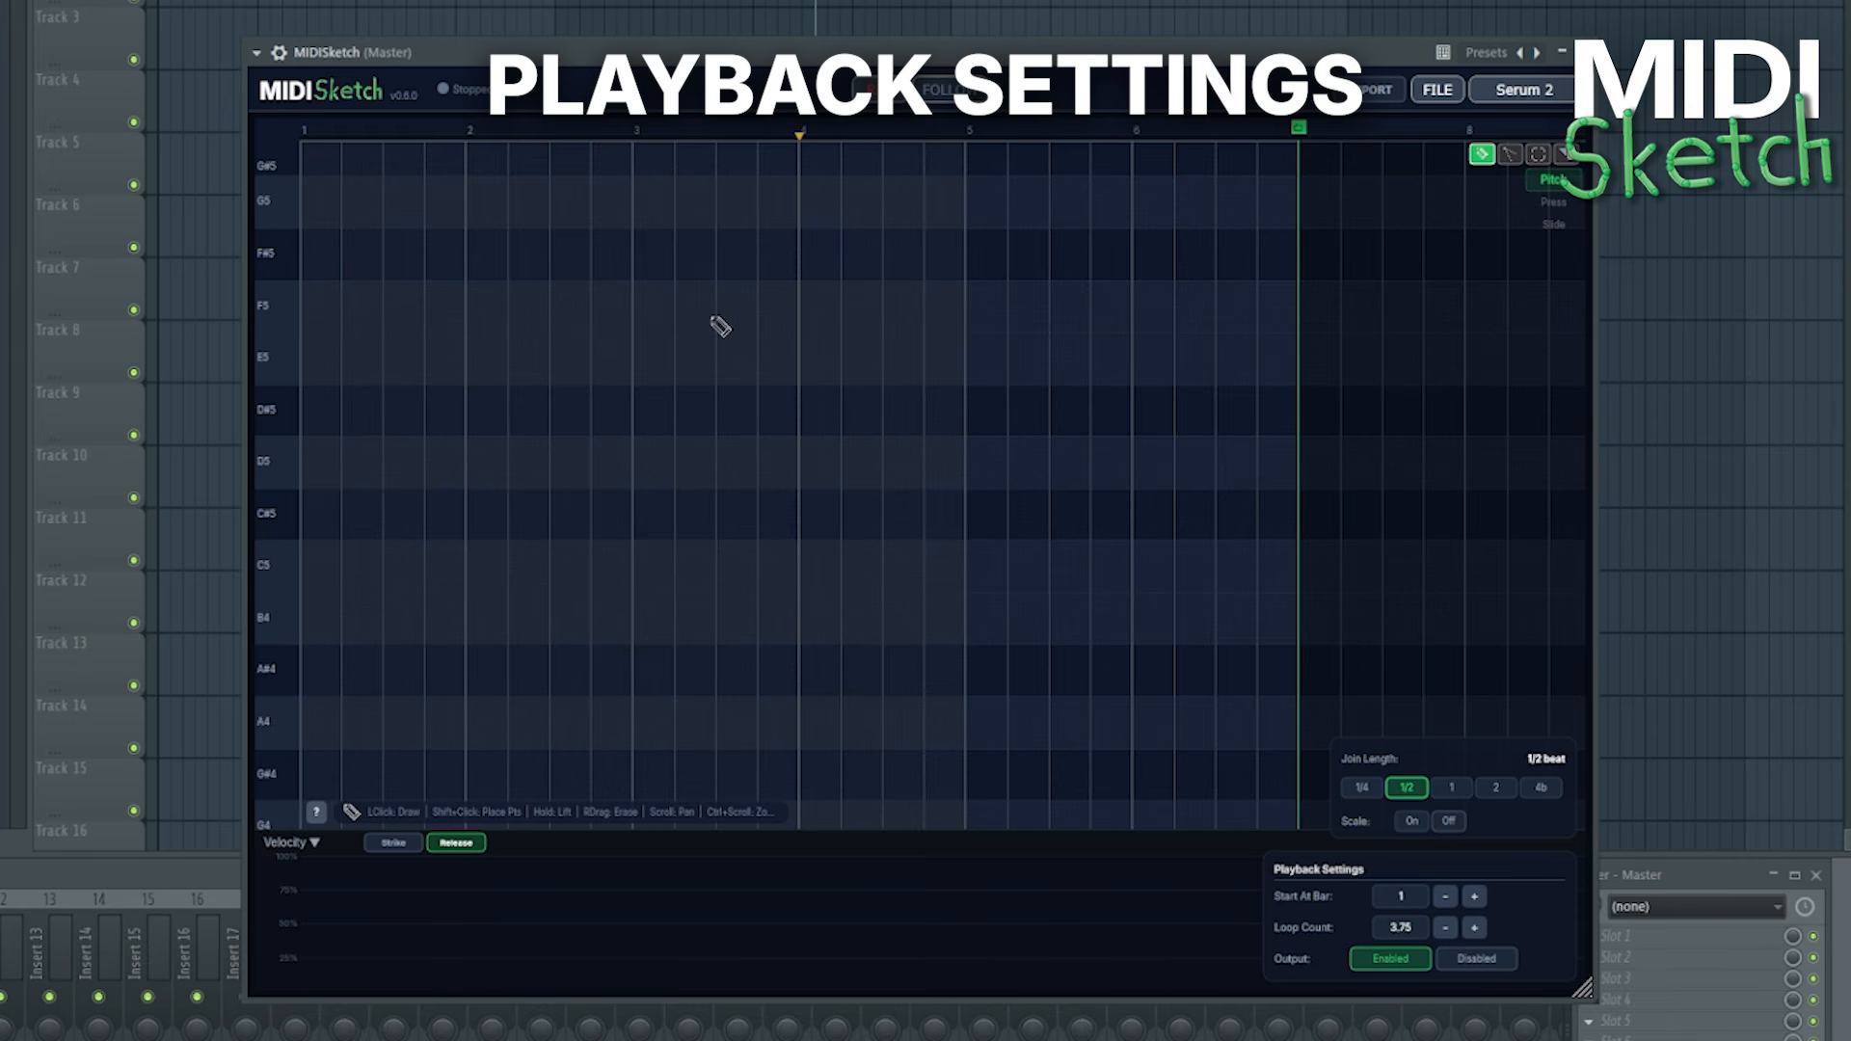
scroll(718, 330, "down", 3)
left_click_drag(907, 133, 1105, 132)
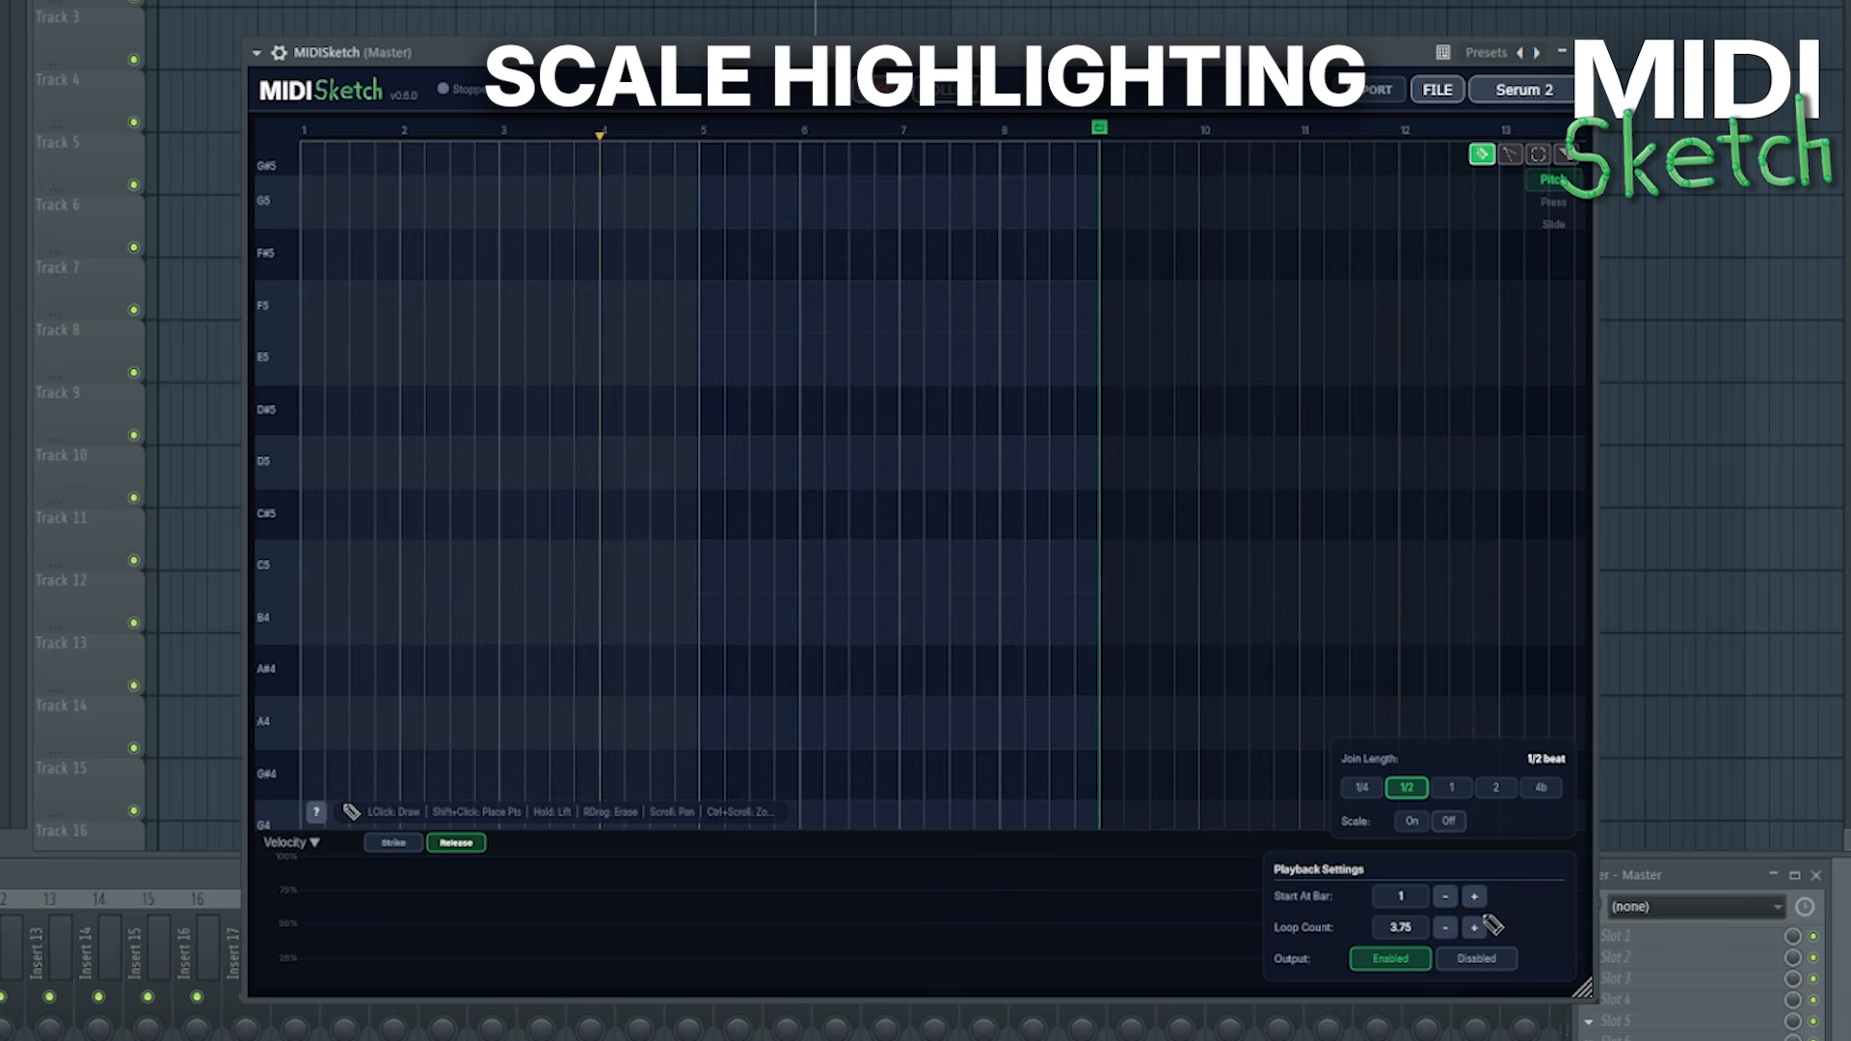
Turn on scale highlighting and set it to A minor
left_click(1412, 820)
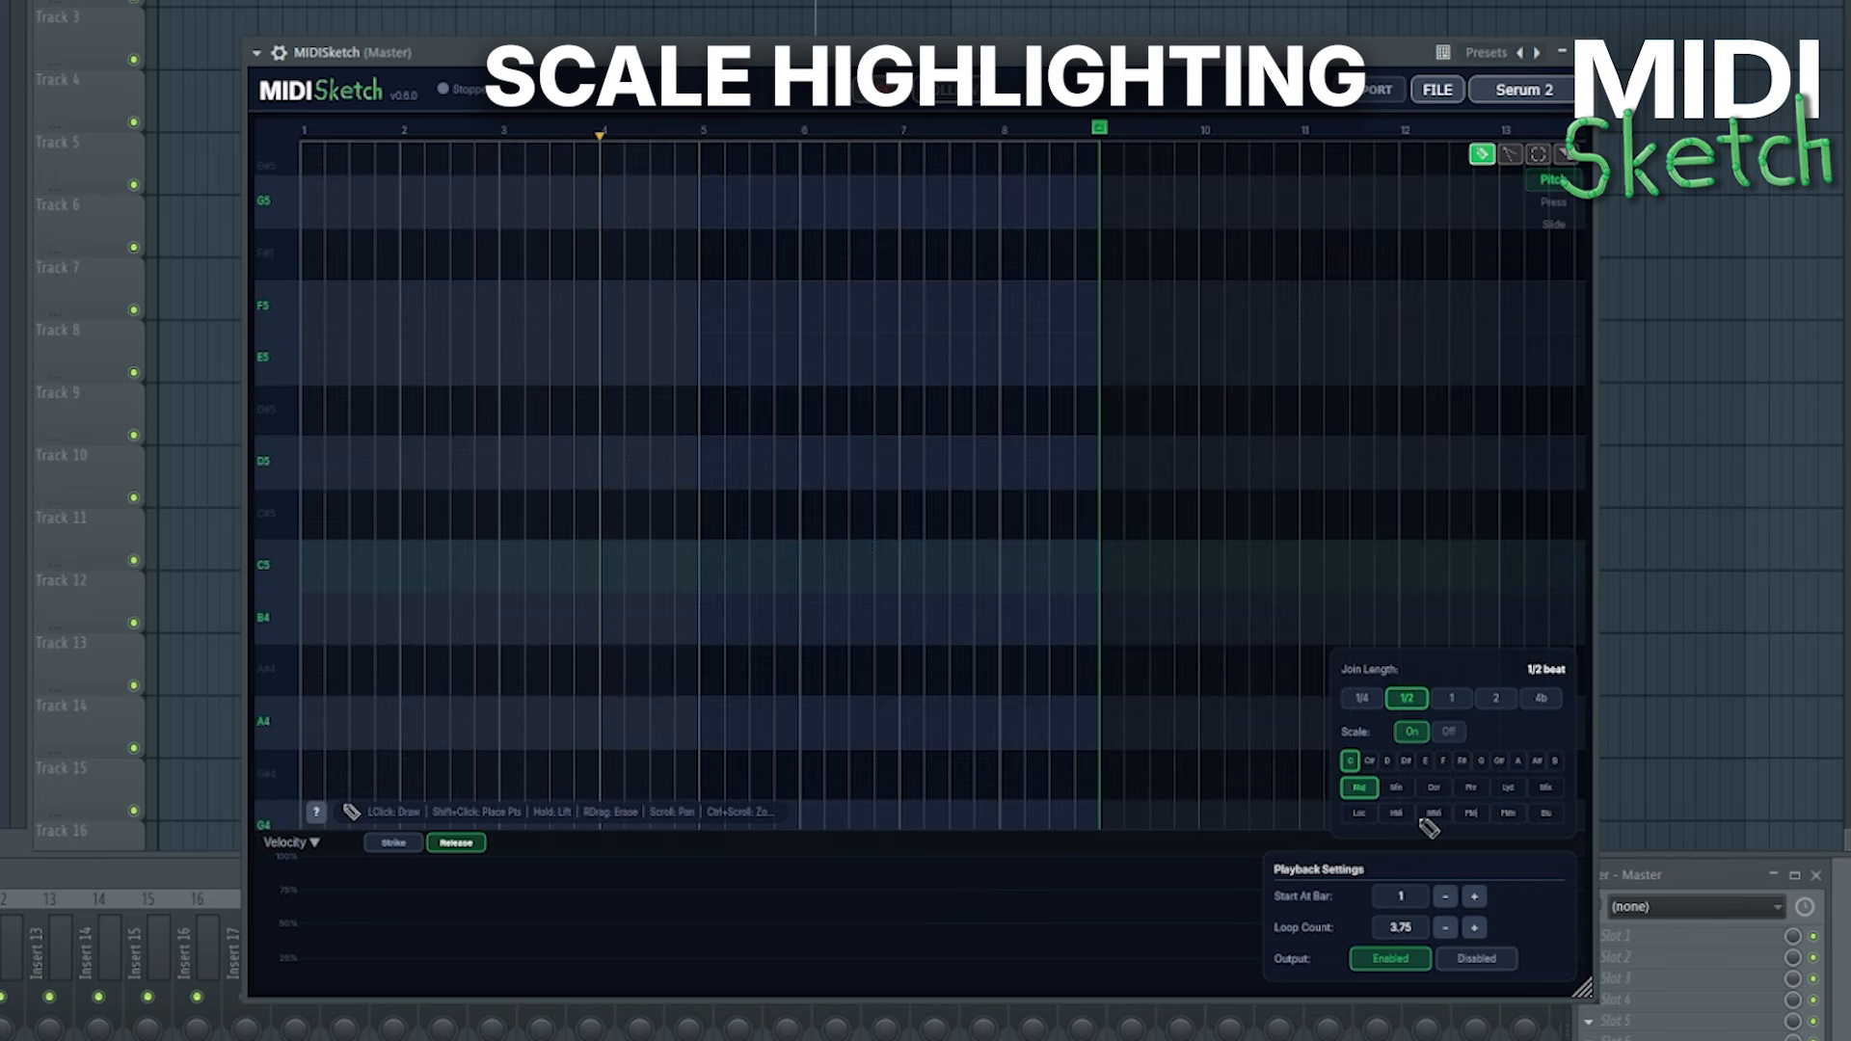
left_click(1537, 761)
left_click(1396, 788)
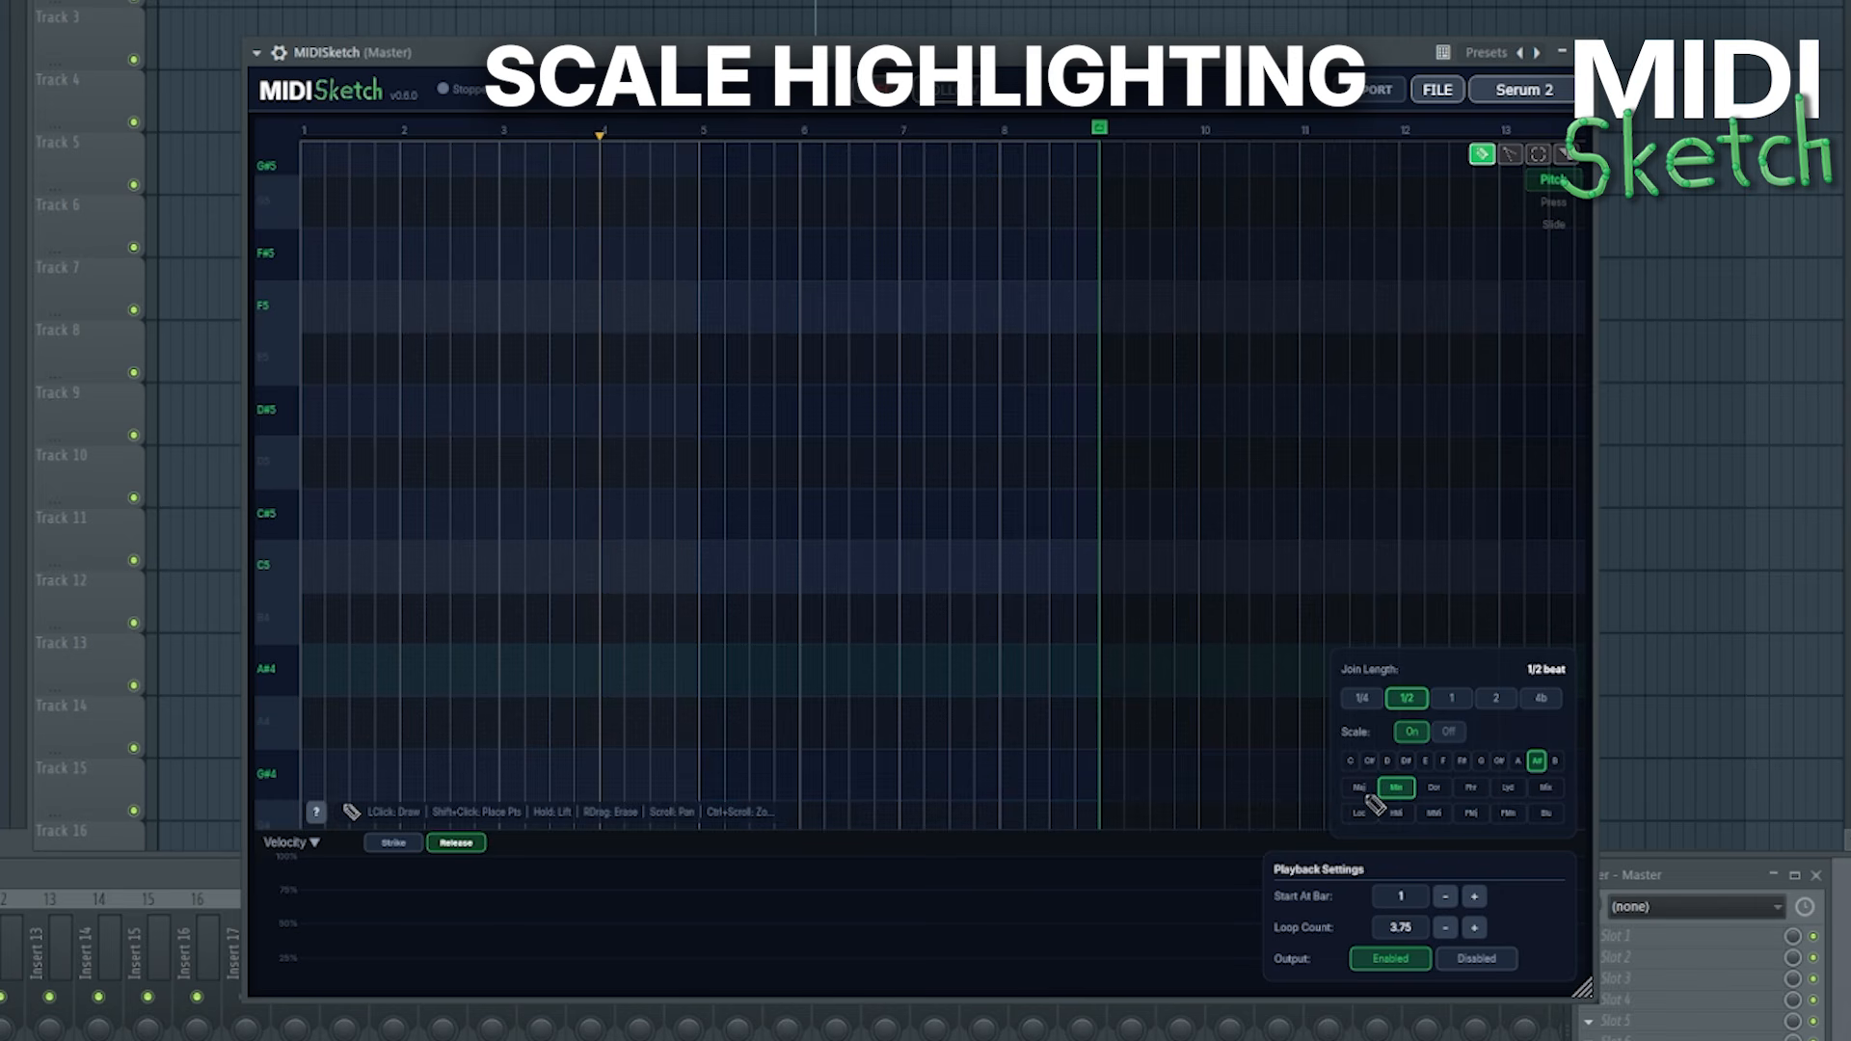
left_click(1517, 762)
Look over the highlighted scale notes across the octaves of the note grid
scroll(788, 578, "down", 1)
scroll(529, 611, "up", 6)
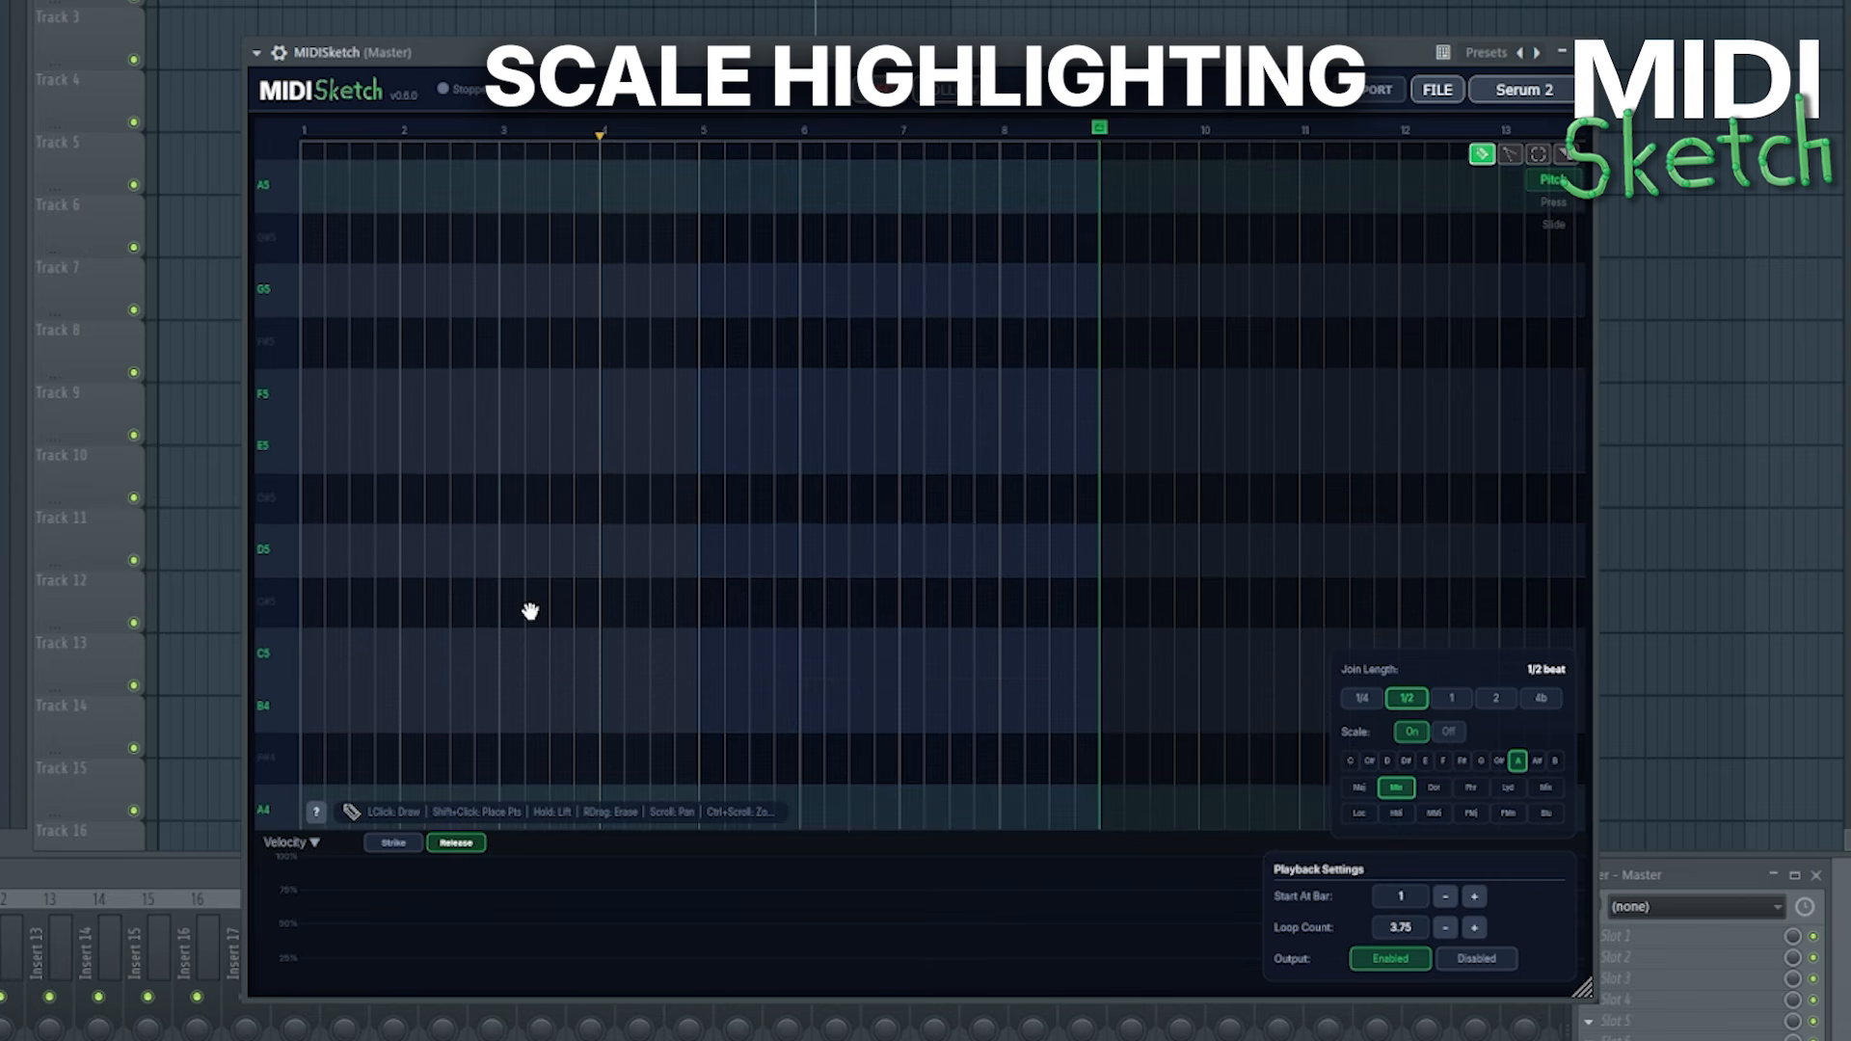
scroll(538, 706, "down", 6)
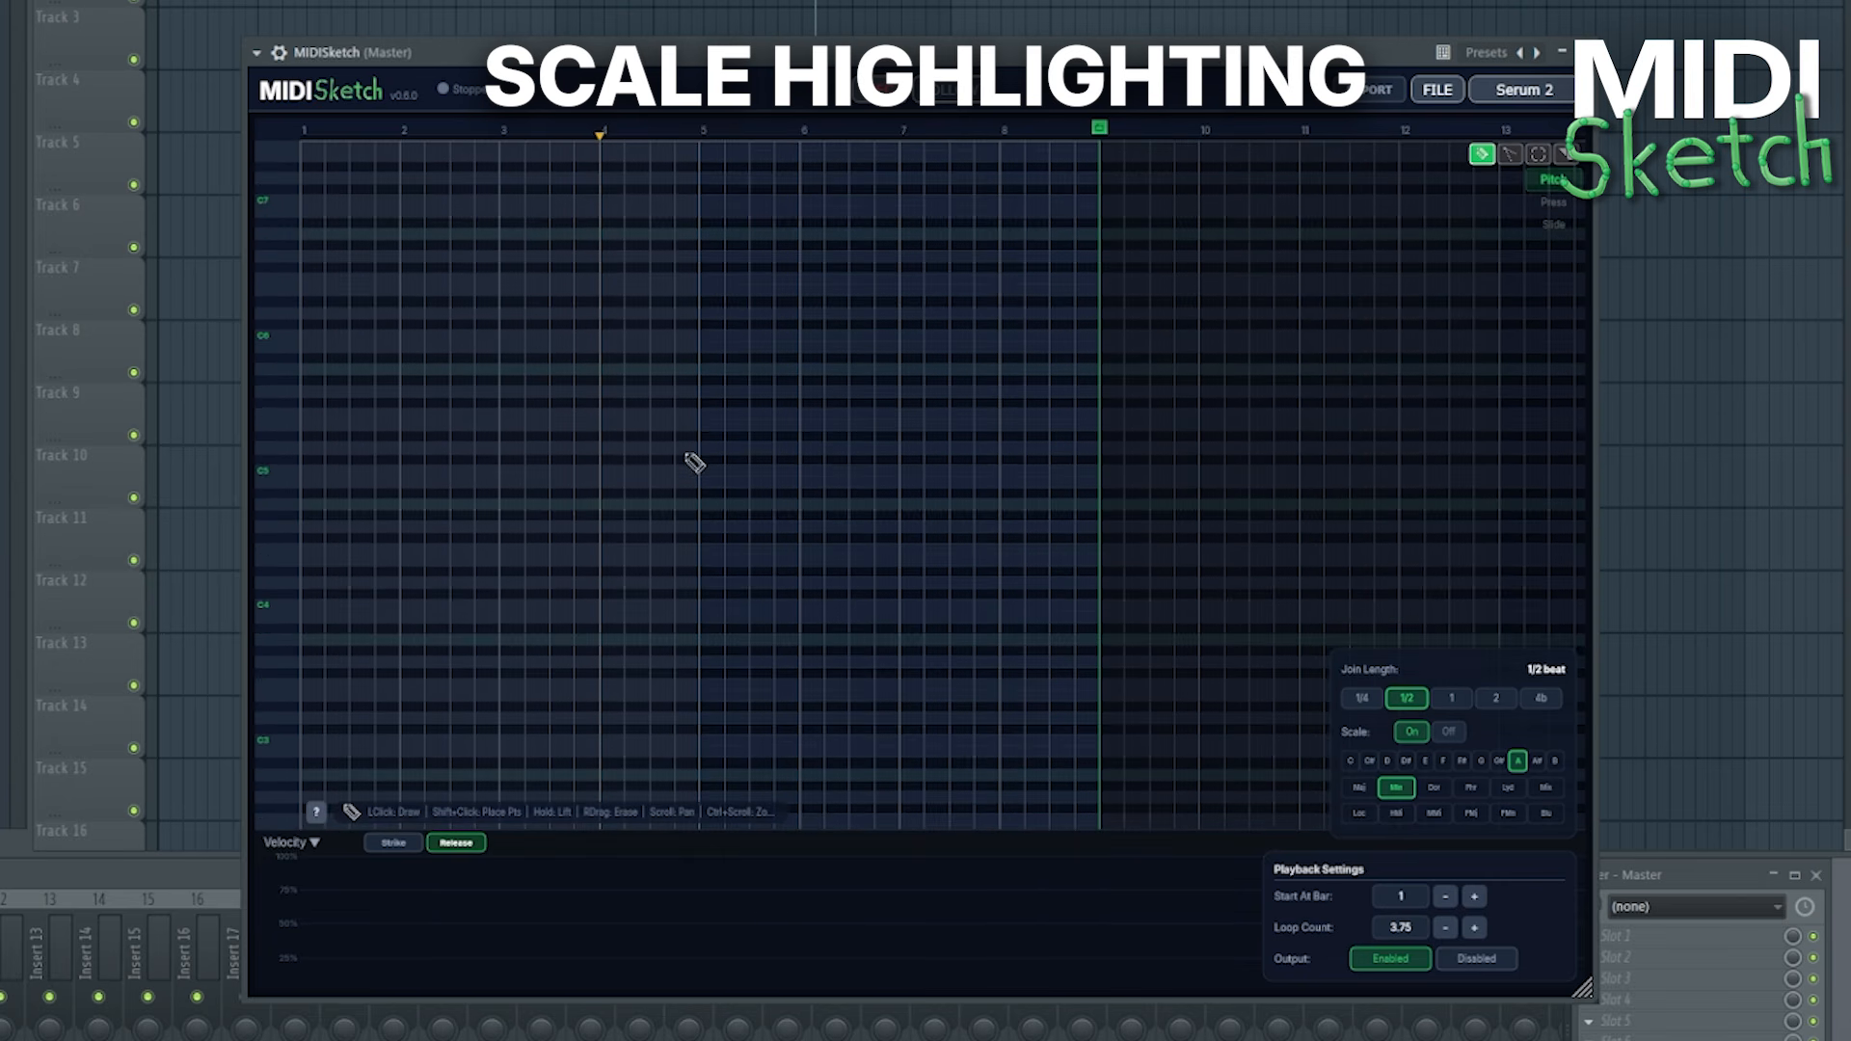
scroll(690, 463, "down", 3)
scroll(356, 465, "up", 3, "ctrl")
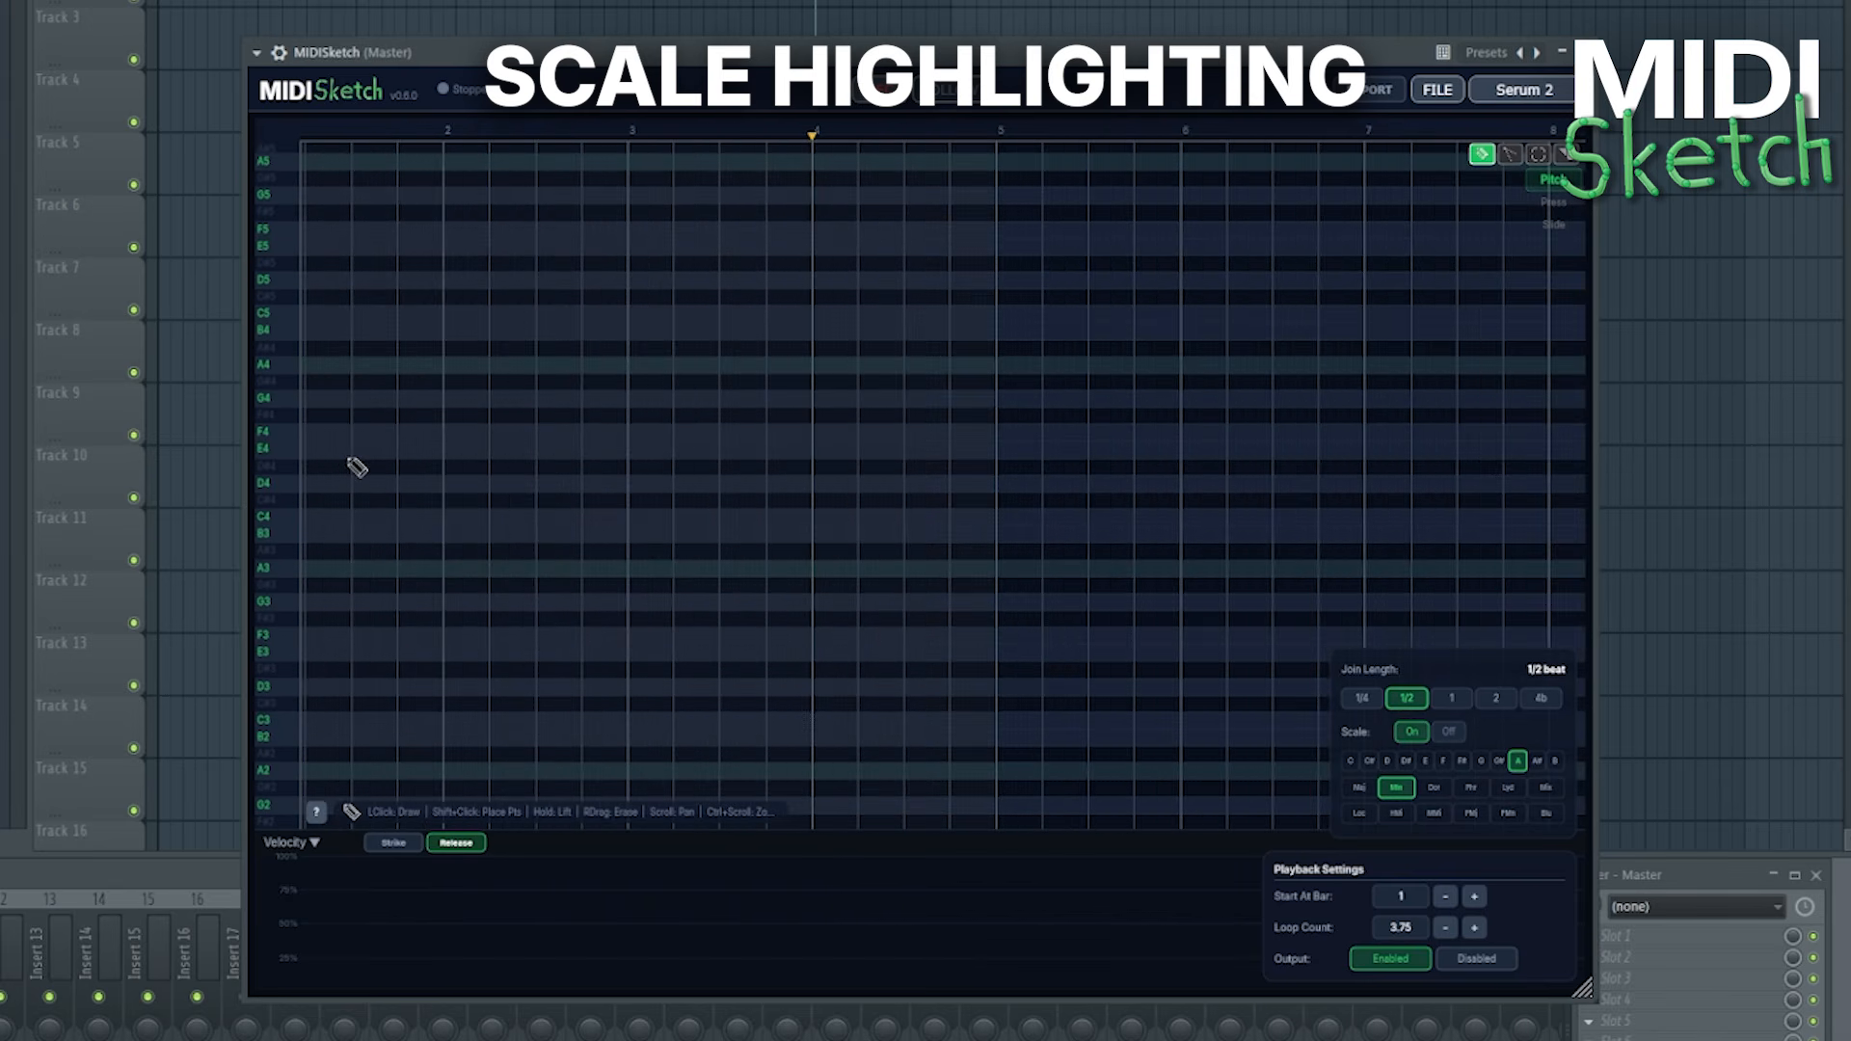
scroll(599, 418, "up", 2)
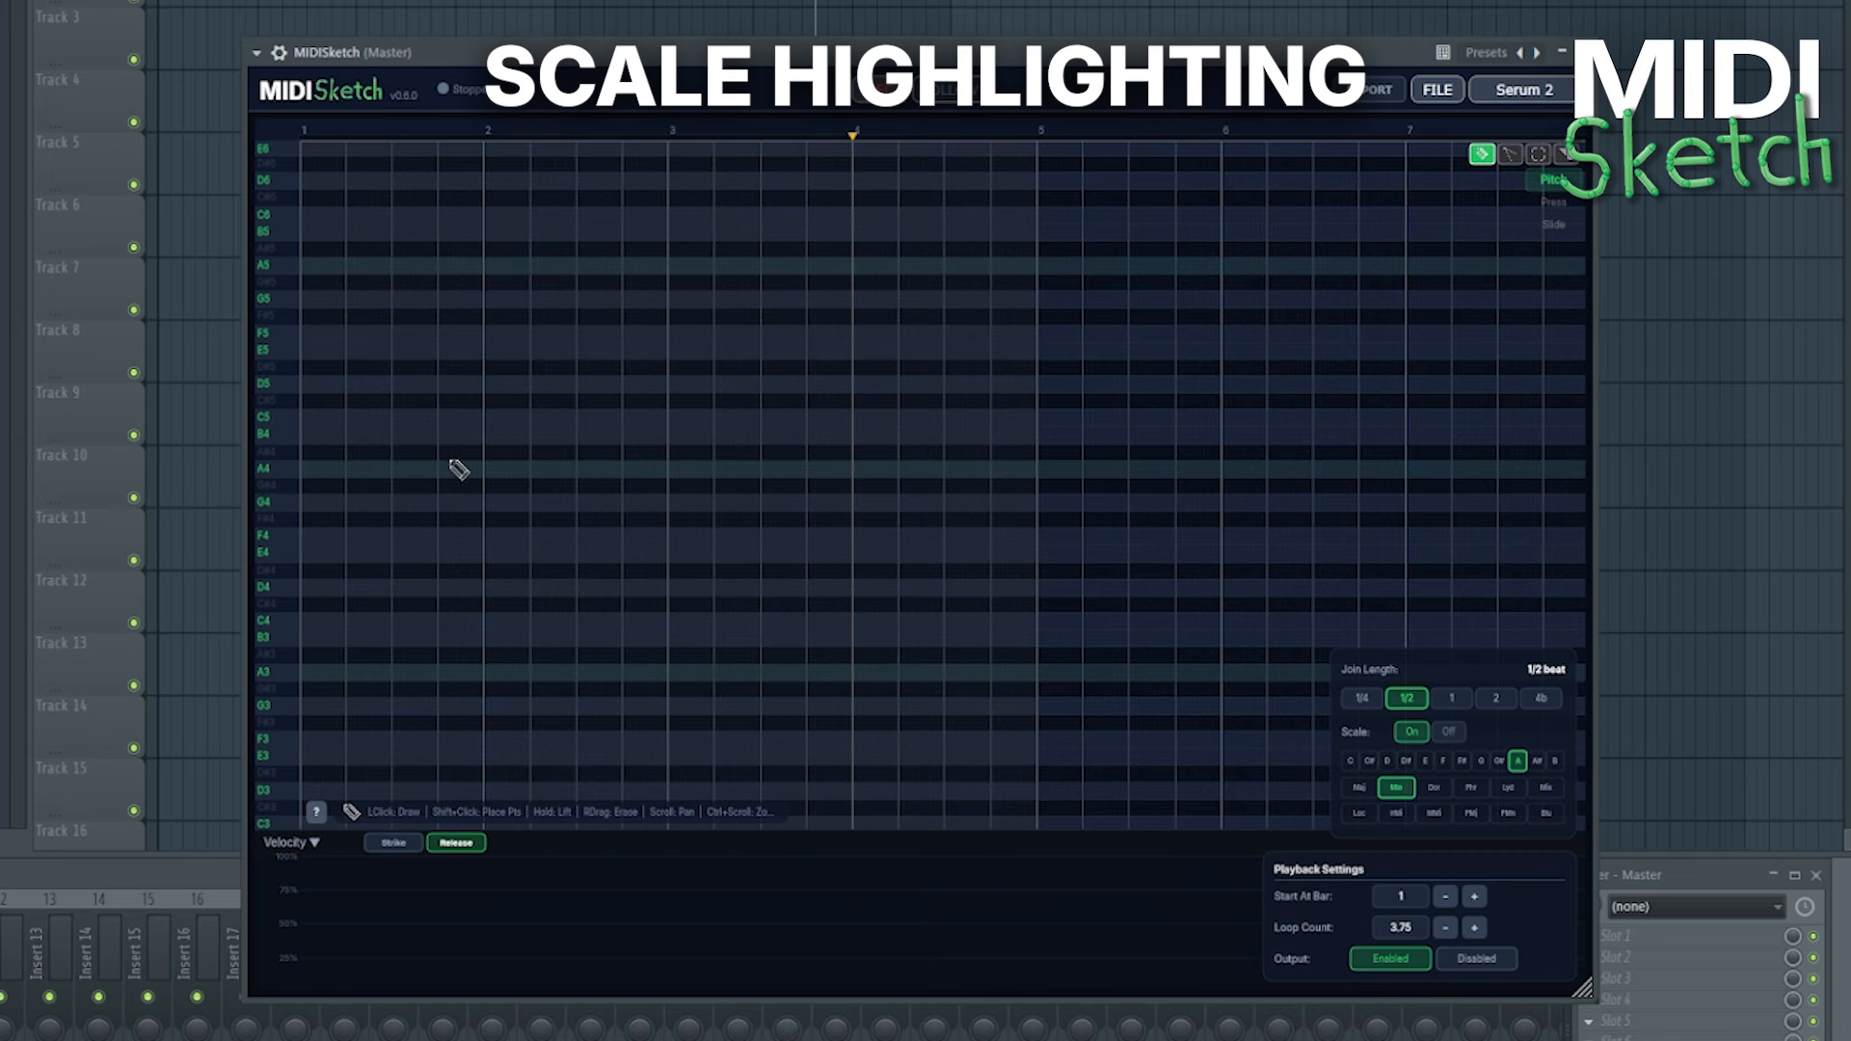
Turn off scale highlighting for the note grid
left_click(1450, 732)
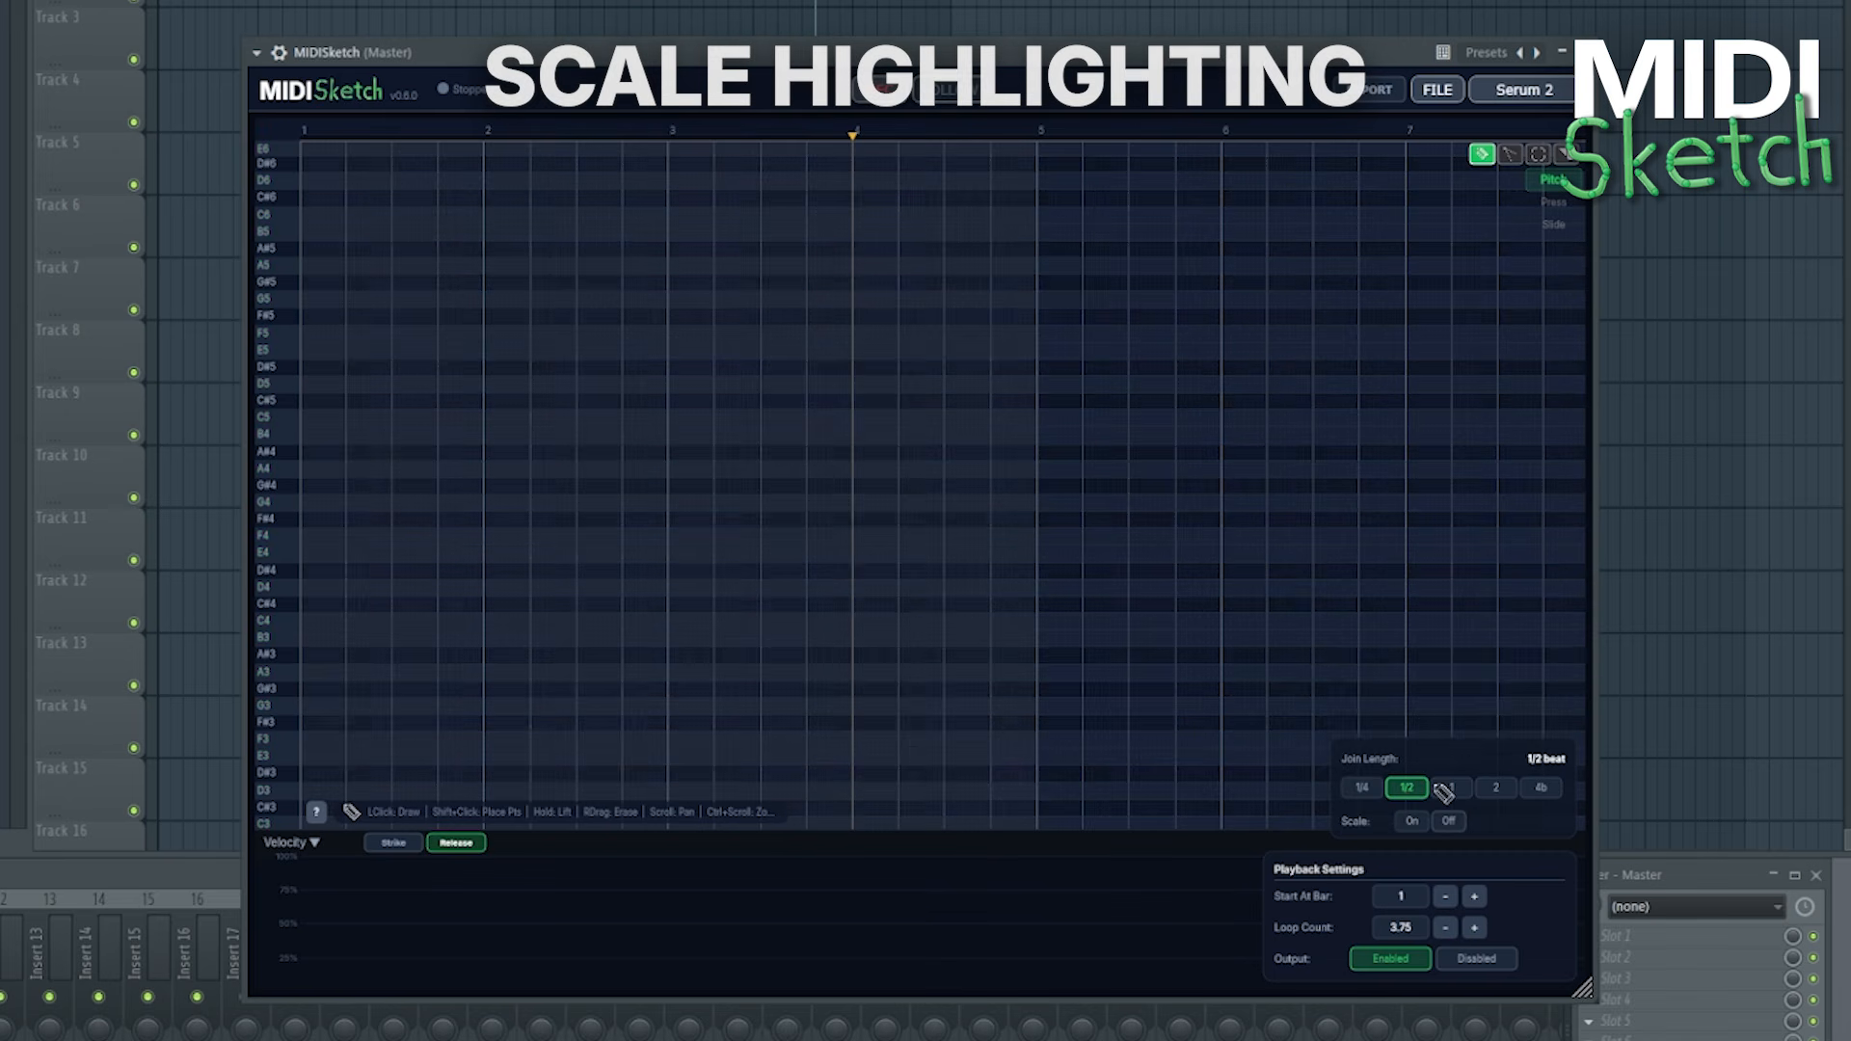
Draw three separate half-bar notes from bar 1 into bar 2: B4, E4 and G5
left_click_drag(519, 499, 549, 530)
scroll(385, 565, "up", 4, "ctrl")
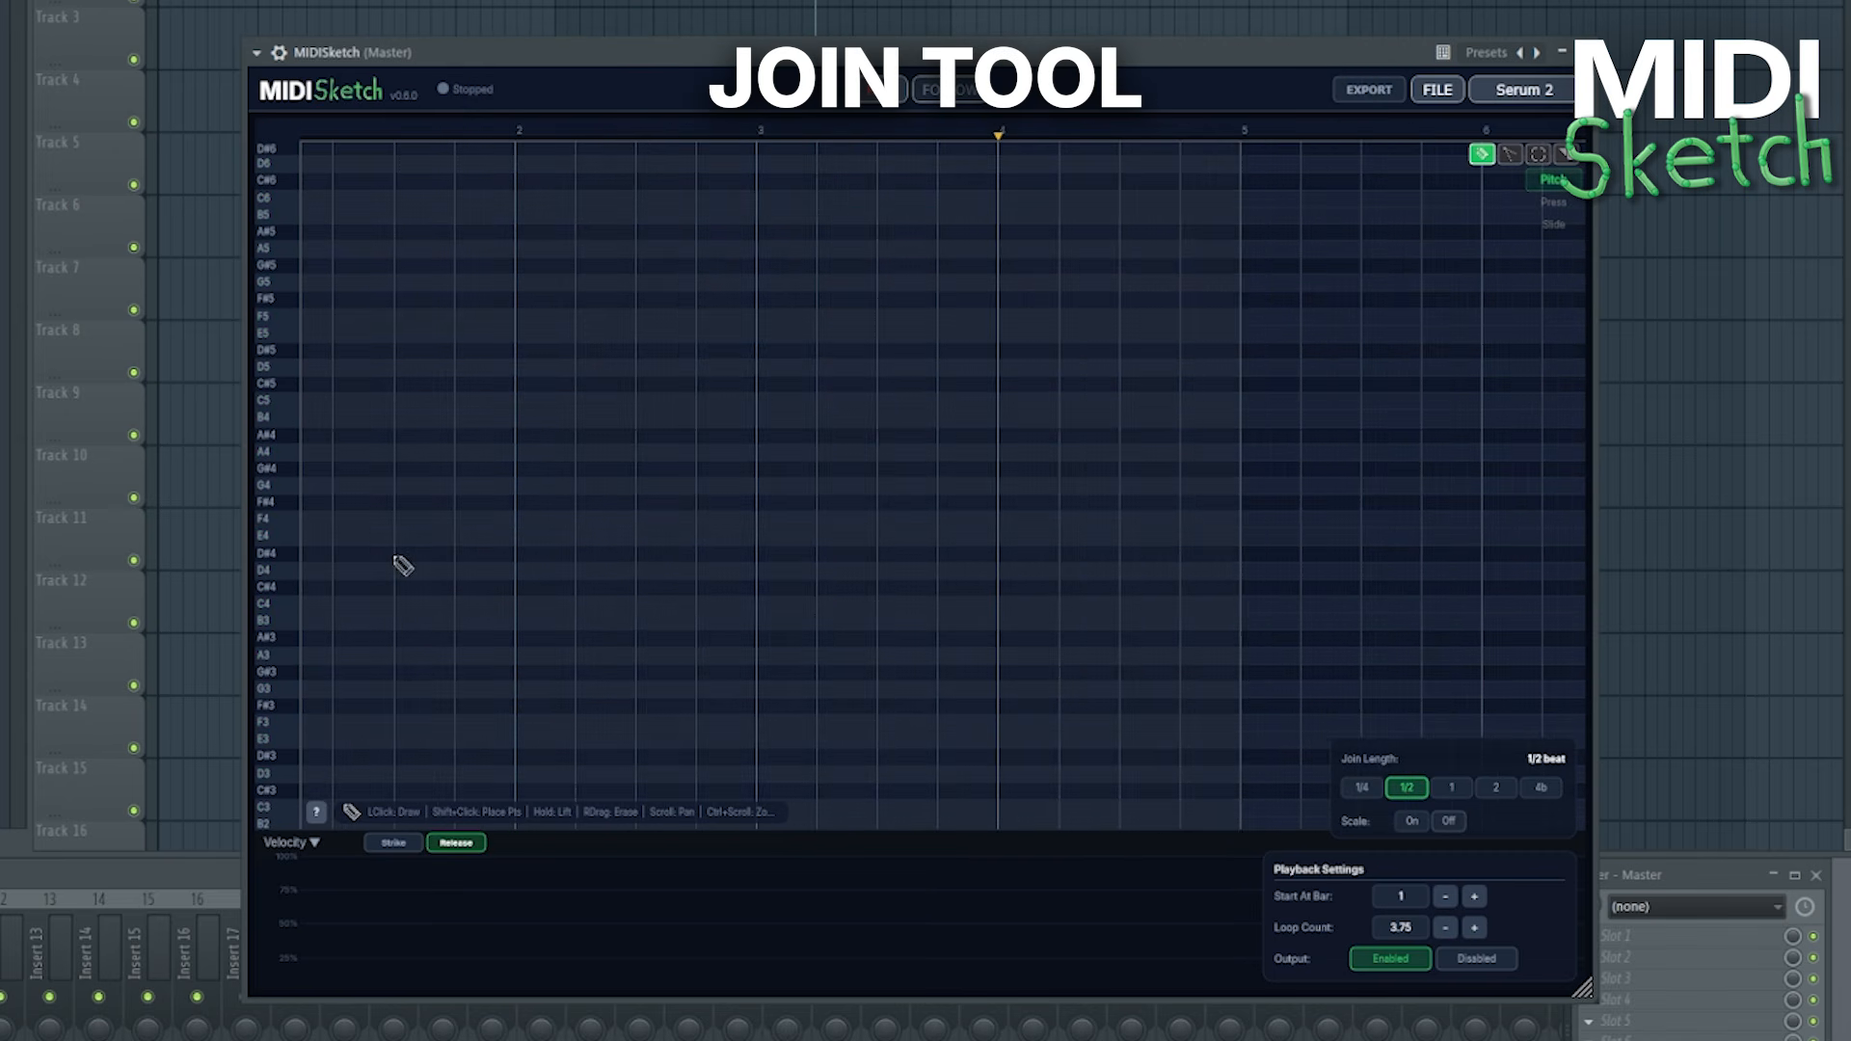
scroll(405, 561, "up", 4, "alt")
left_click_drag(418, 543, 774, 509)
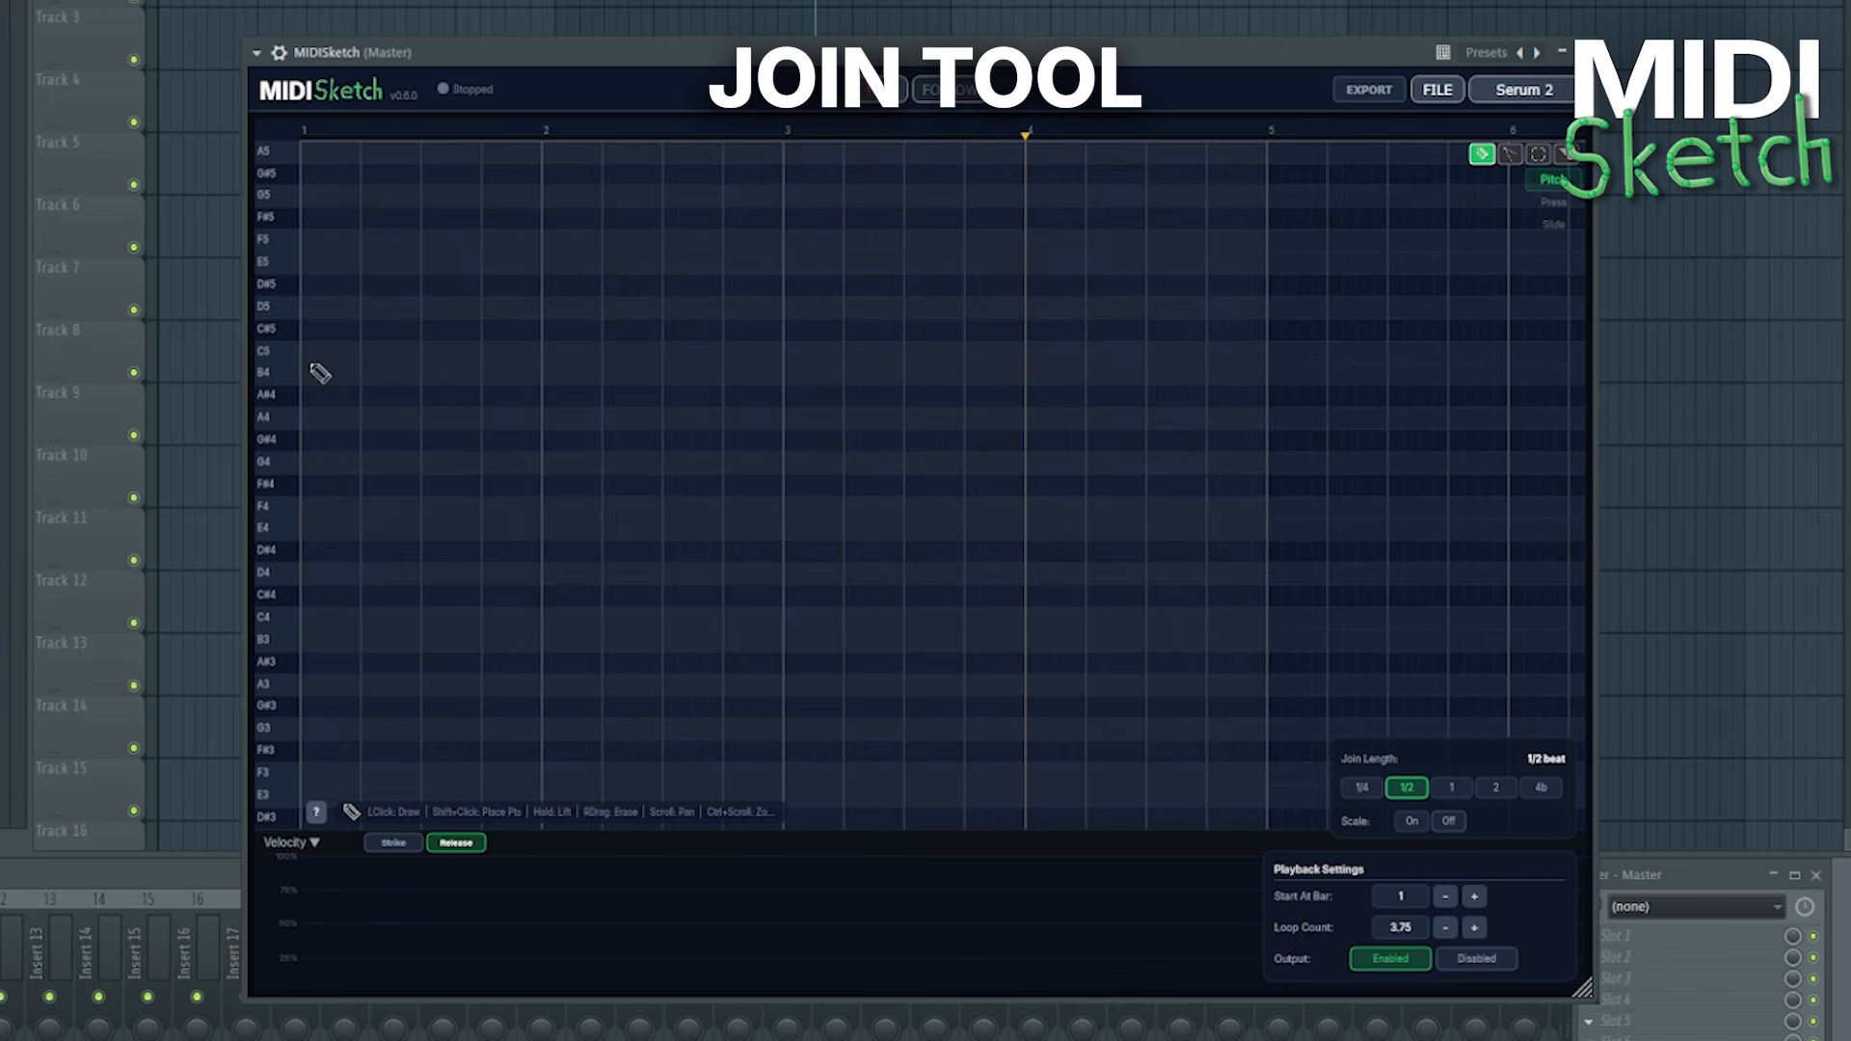
left_click_drag(311, 374, 385, 379)
left_click_drag(463, 550, 487, 542)
left_click_drag(551, 230, 557, 312)
mouse_move(558, 303)
left_mouse_down()
mouse_move(667, 326)
mouse_move(621, 275)
left_mouse_up()
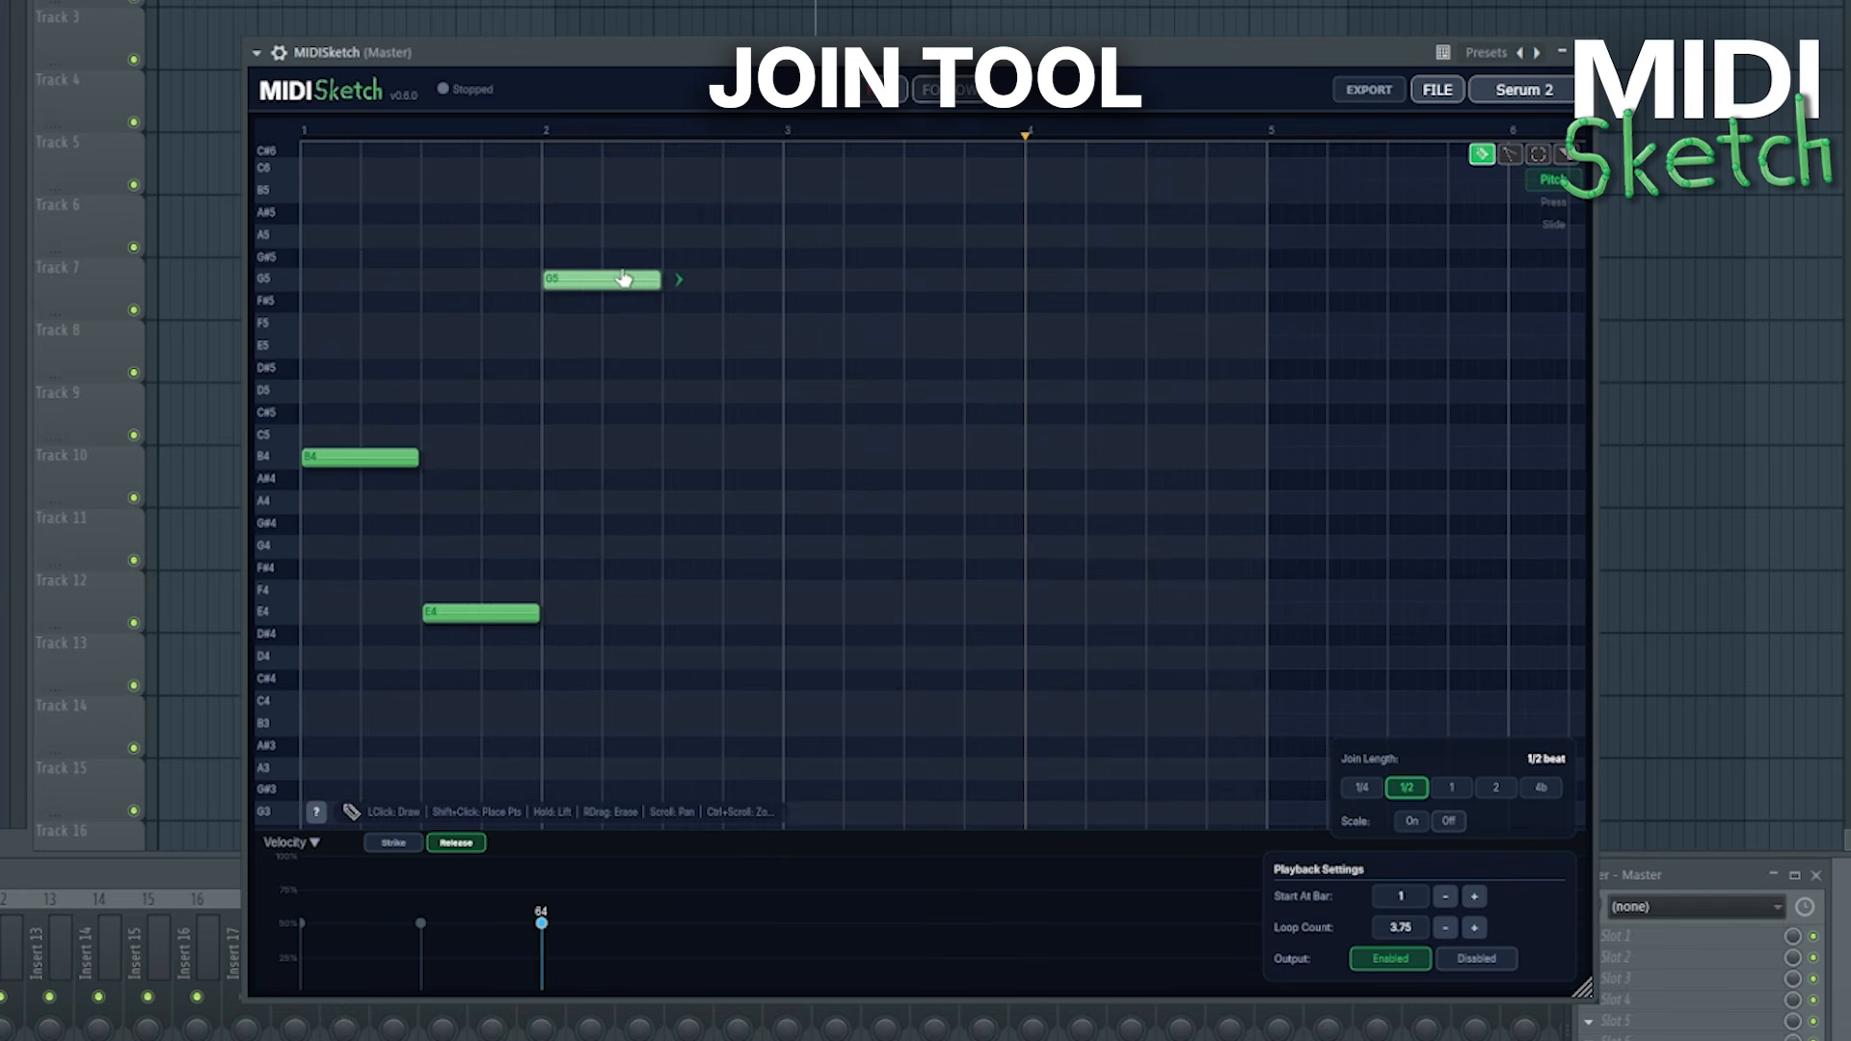
Continue the sequence up to bar 4 with three more half-bar notes: C5, C4 and E5
mouse_move(694, 477)
left_mouse_down()
mouse_move(728, 494)
mouse_move(708, 412)
mouse_move(700, 433)
left_mouse_up()
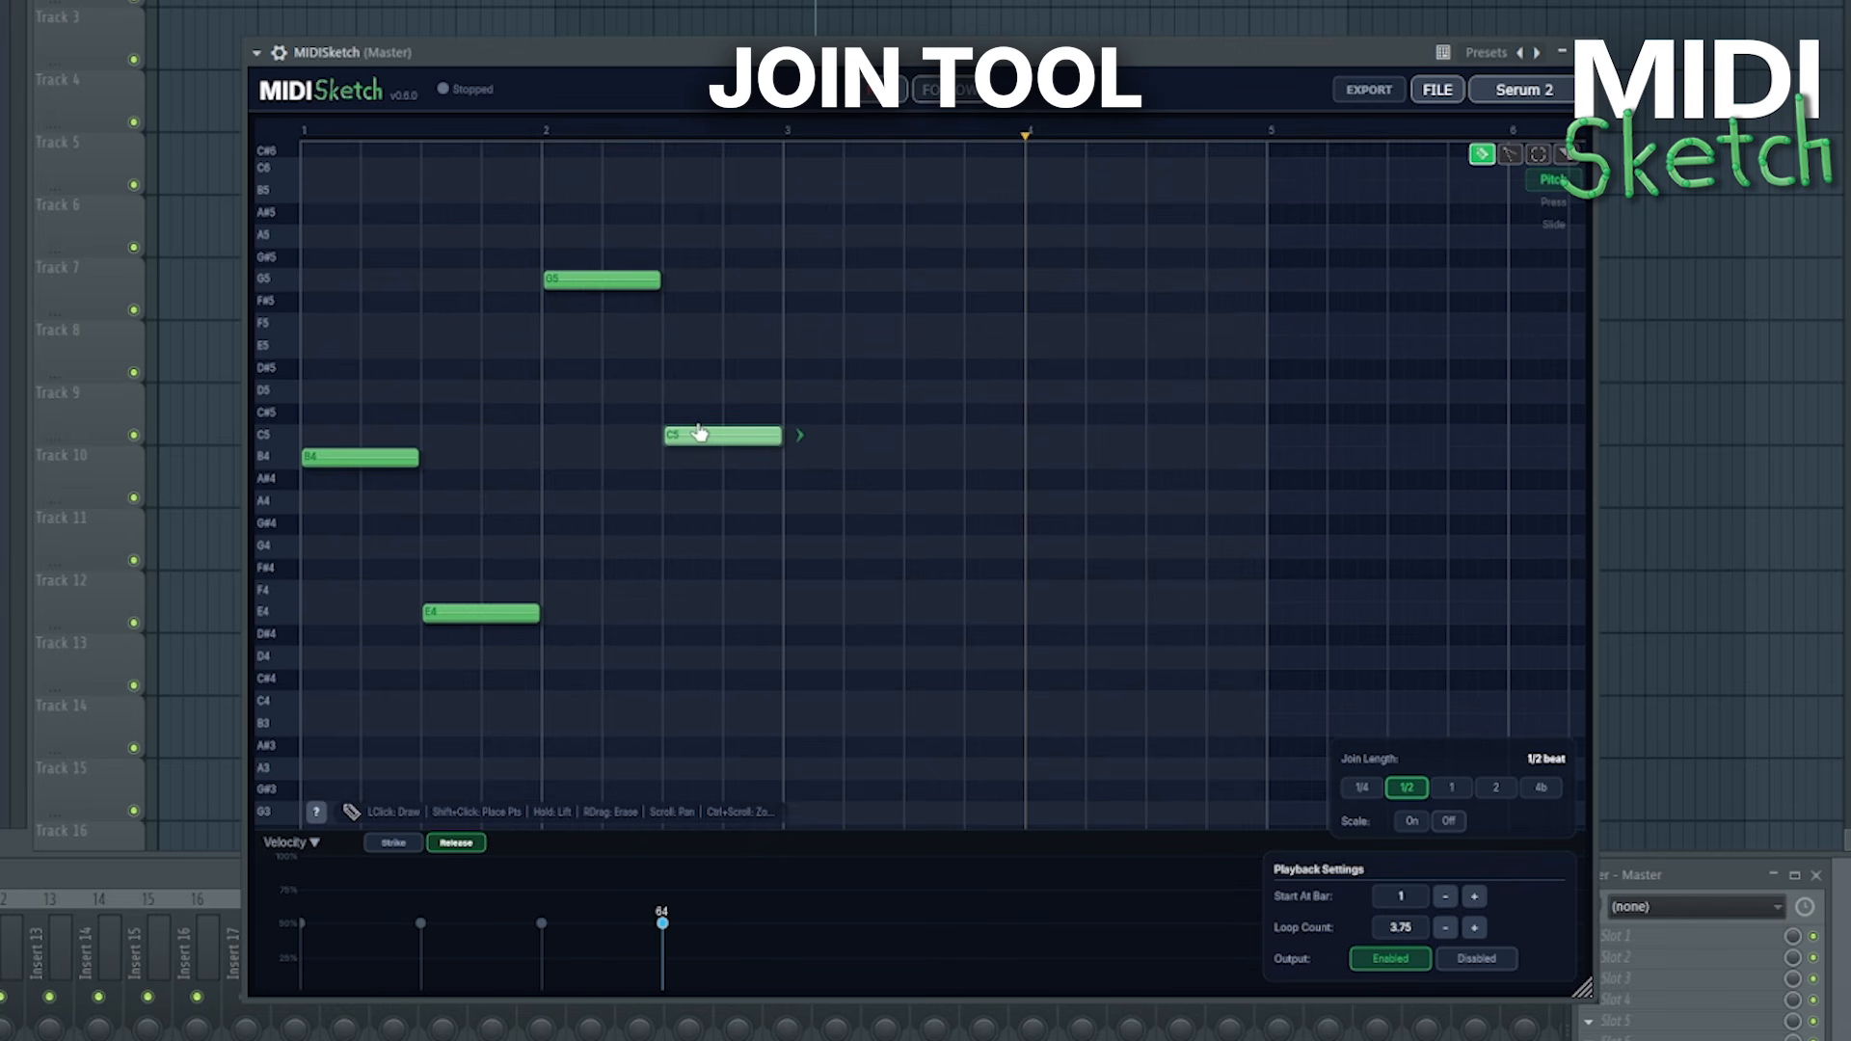
left_click_drag(827, 606, 824, 719)
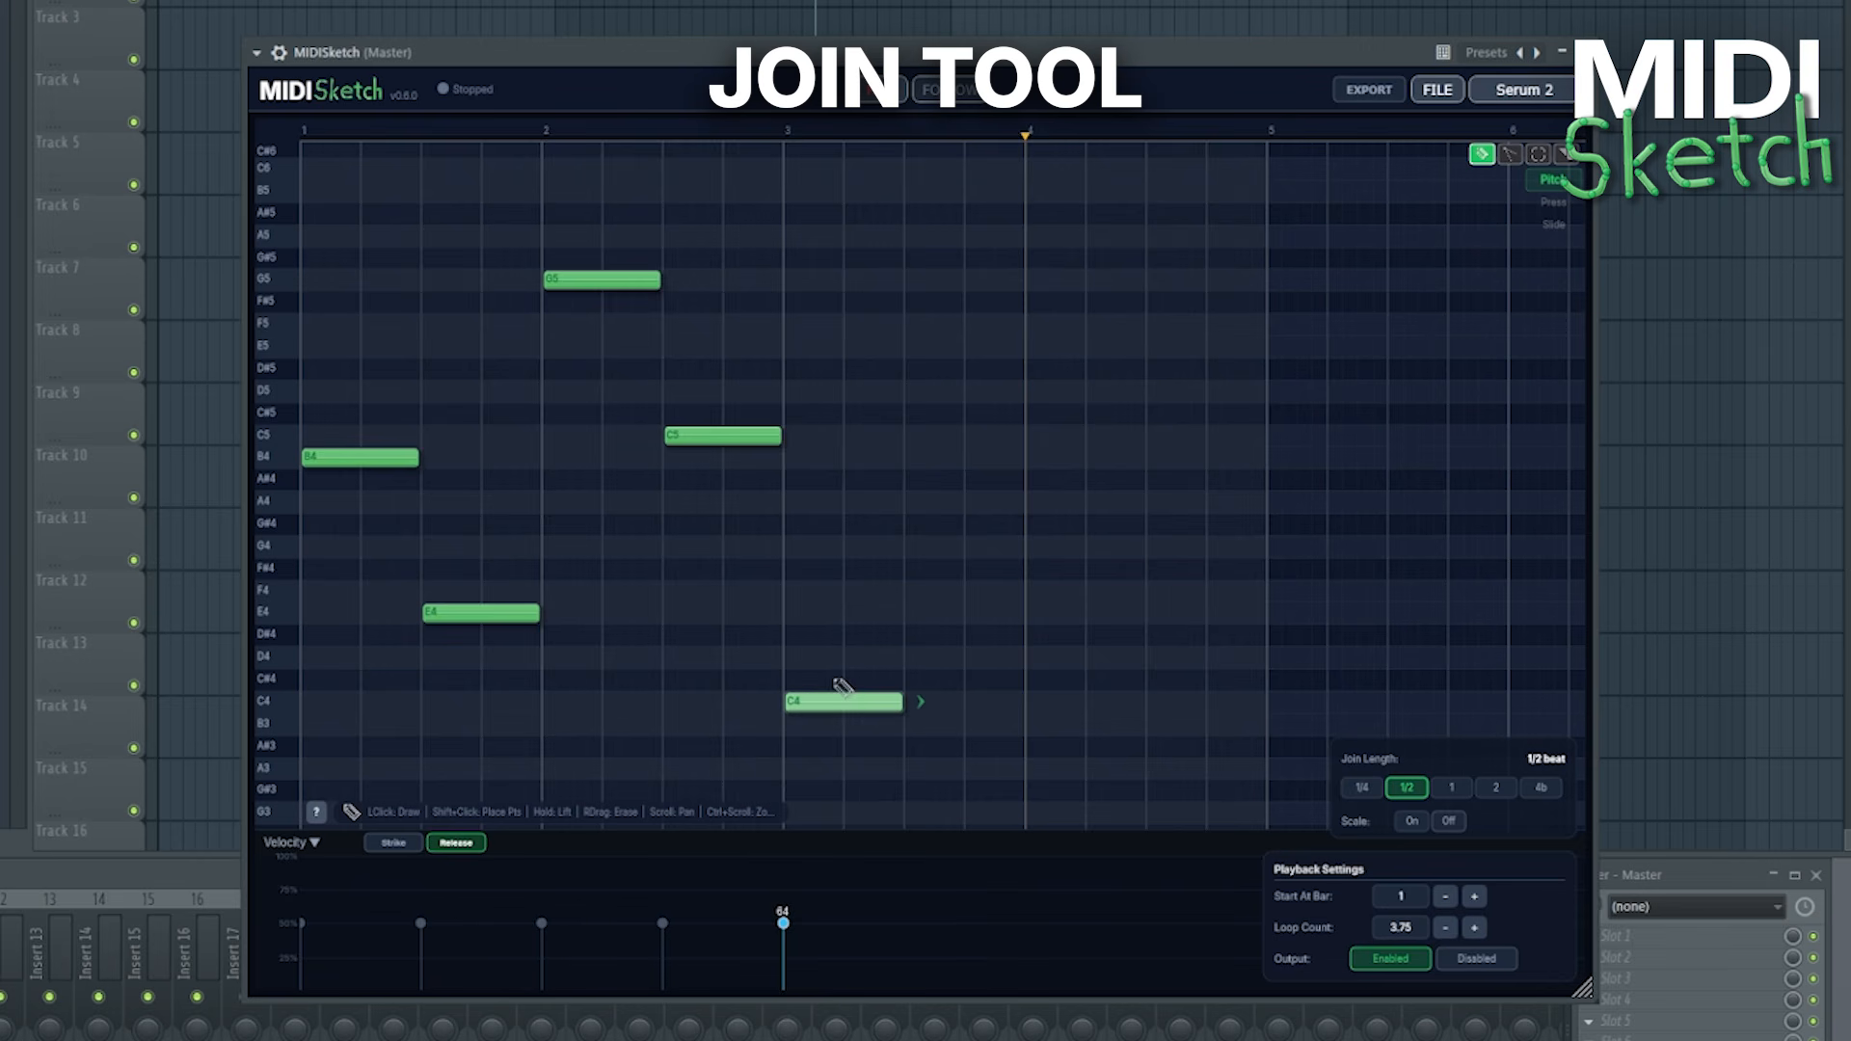
left_click(856, 391)
mouse_move(905, 426)
left_mouse_down()
mouse_move(856, 391)
mouse_move(893, 324)
left_mouse_up()
left_click_drag(1022, 397, 1116, 467)
scroll(1123, 473, "down", 2)
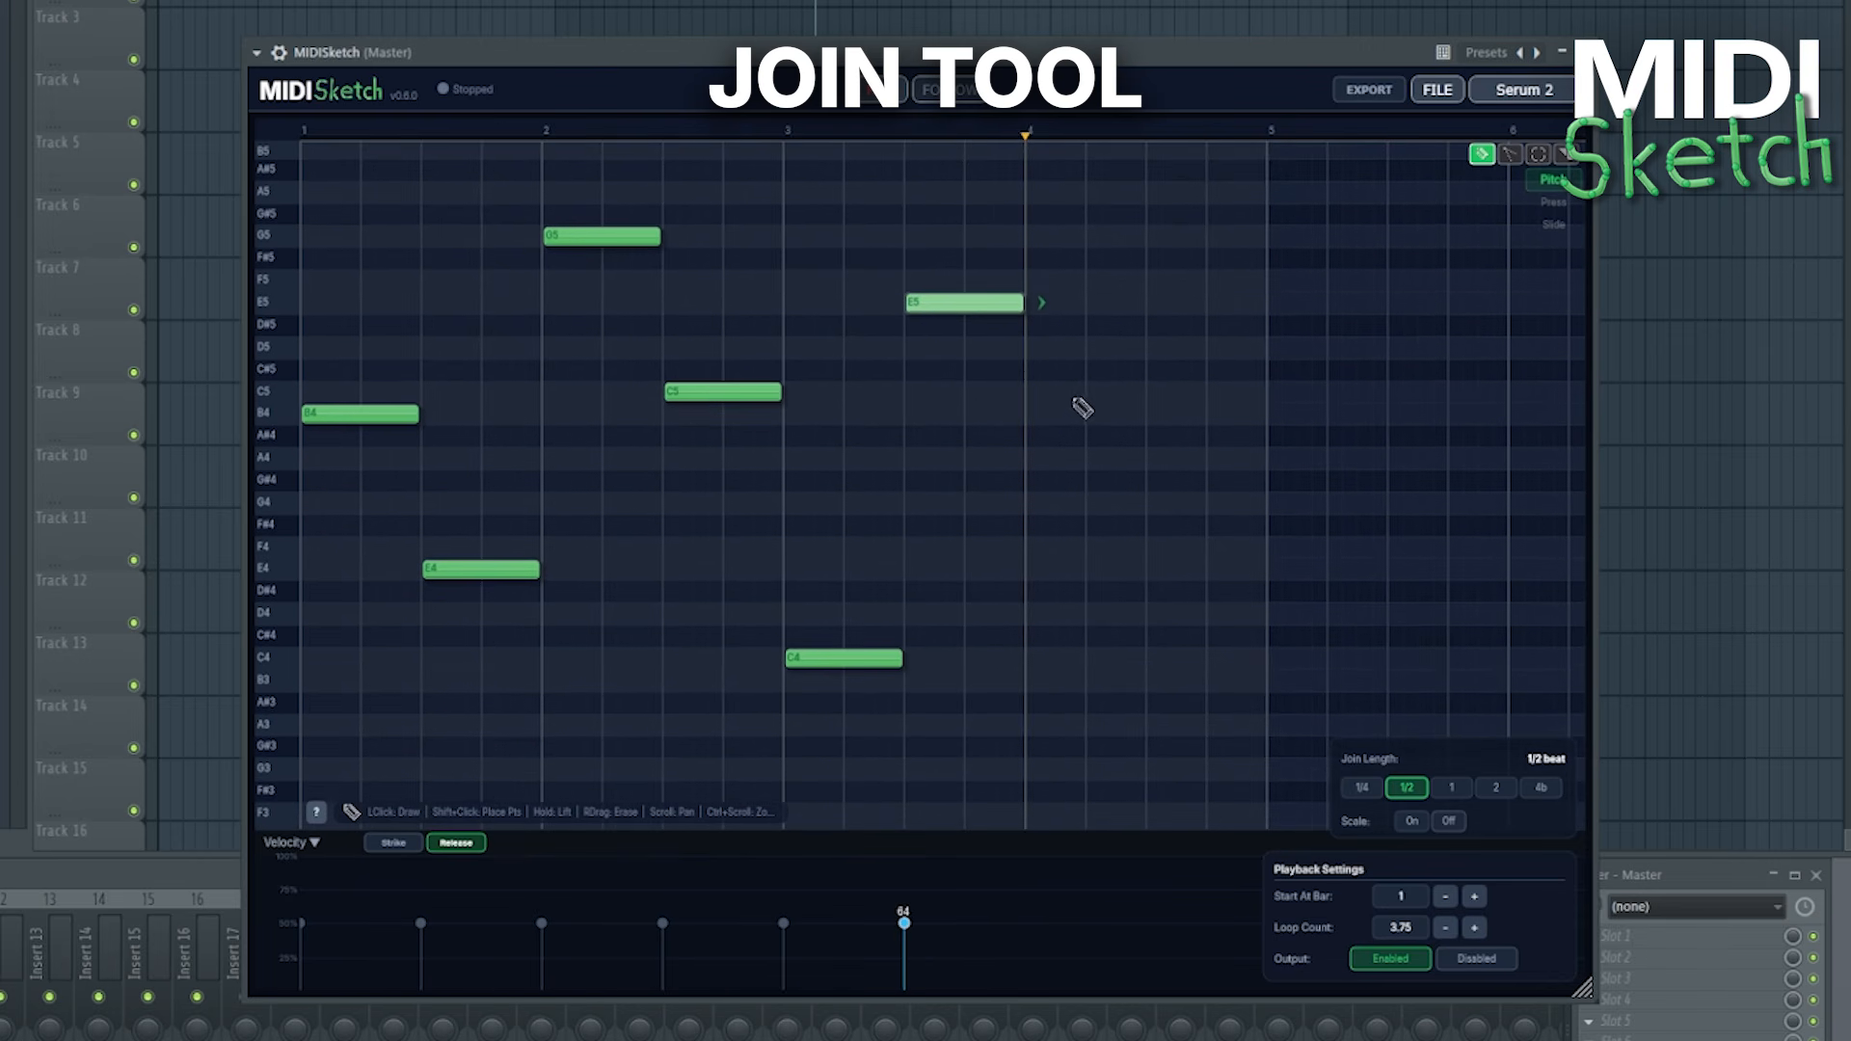
Switch from drawing to the selection tool
left_click(1539, 154)
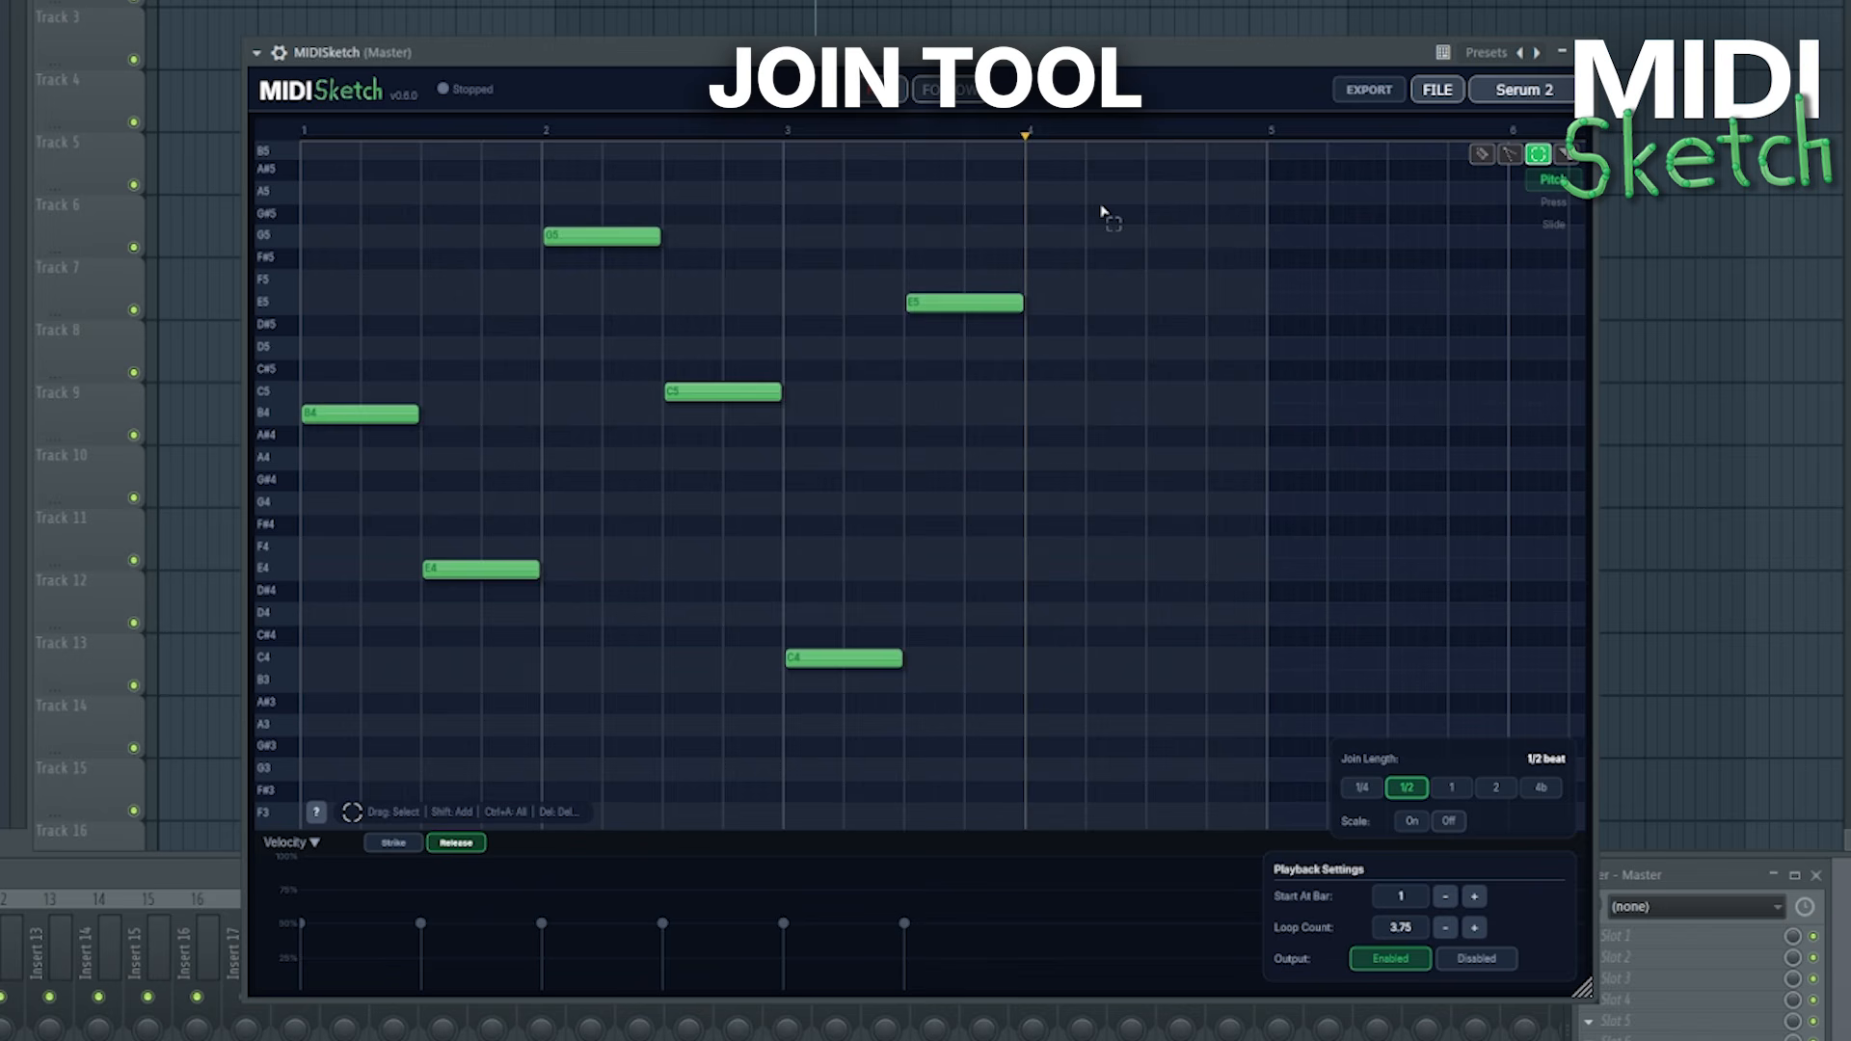